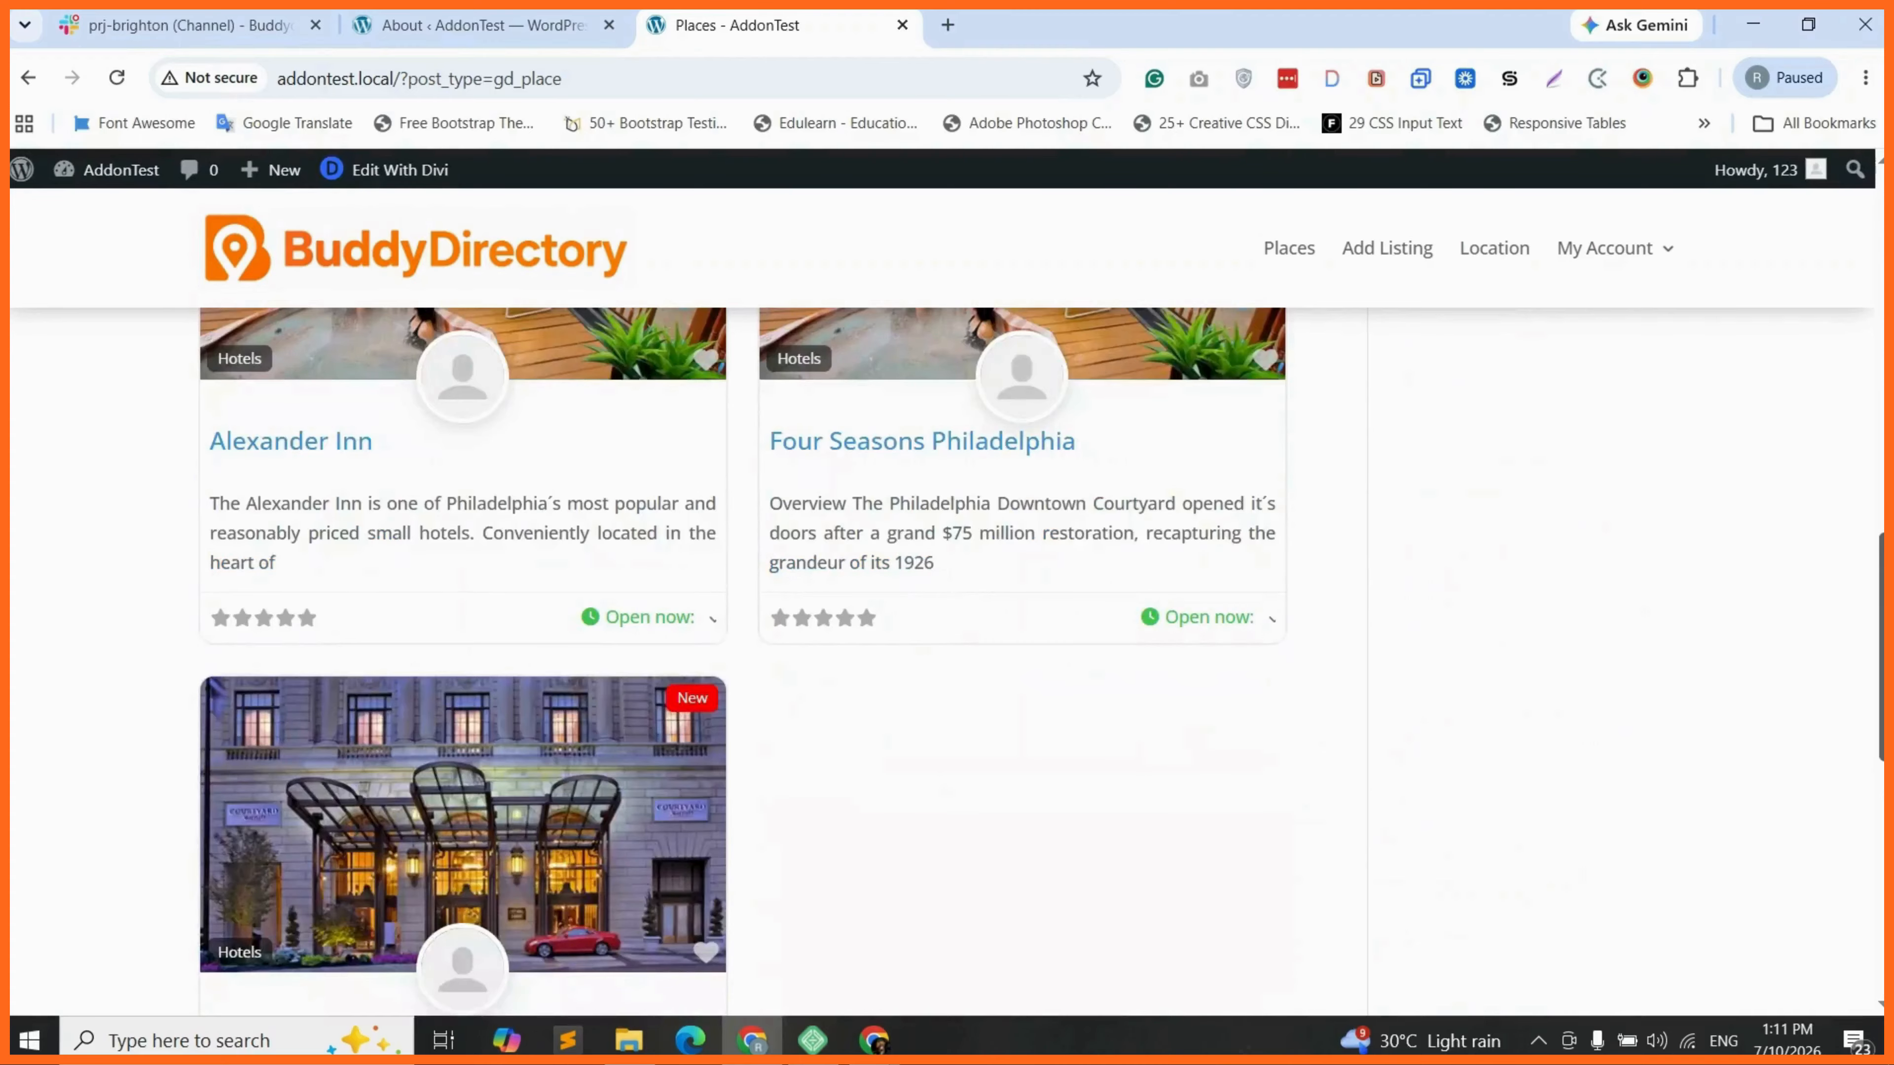
# Step: Run a blank search from the All Places page to view the places search results page
pyautogui.scroll(10, 743, 661)
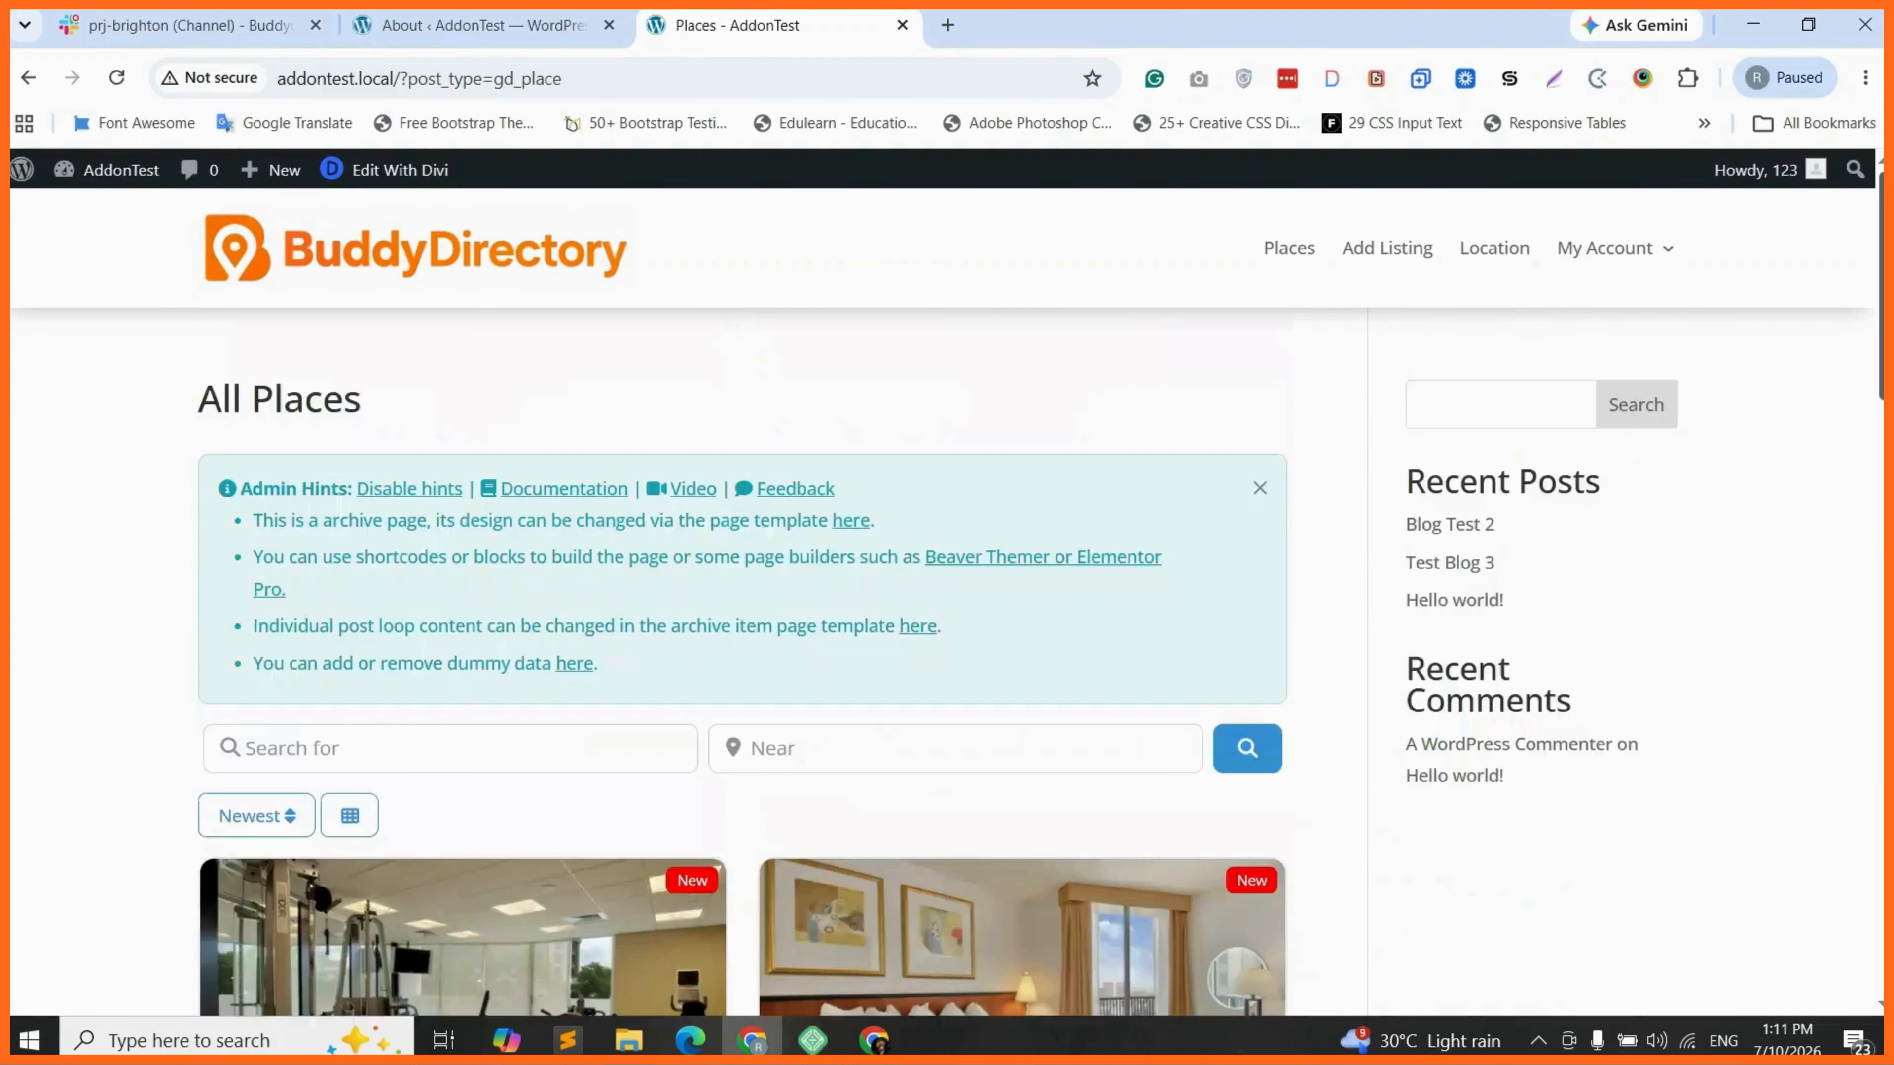
pyautogui.click(1248, 761)
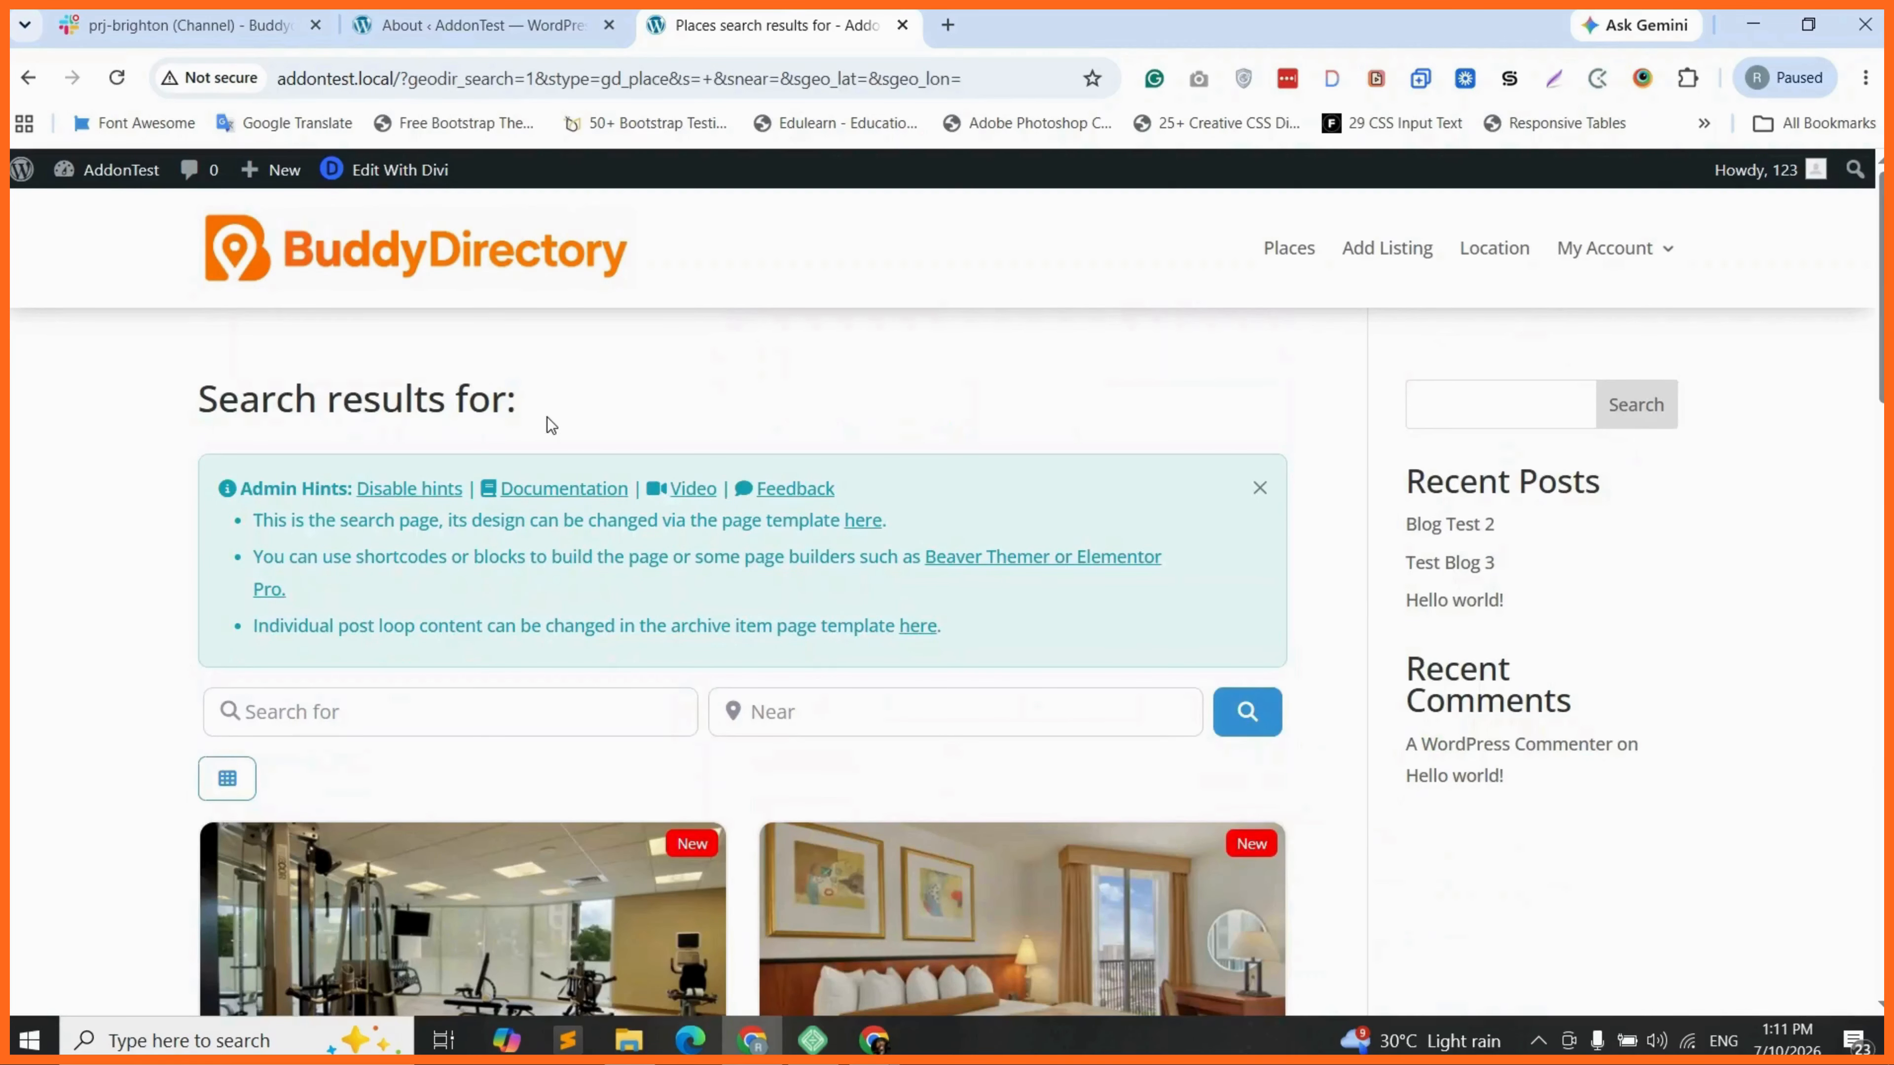
# Step: Switch to the WordPress admin and open the Divi Theme Builder
pyautogui.click(469, 25)
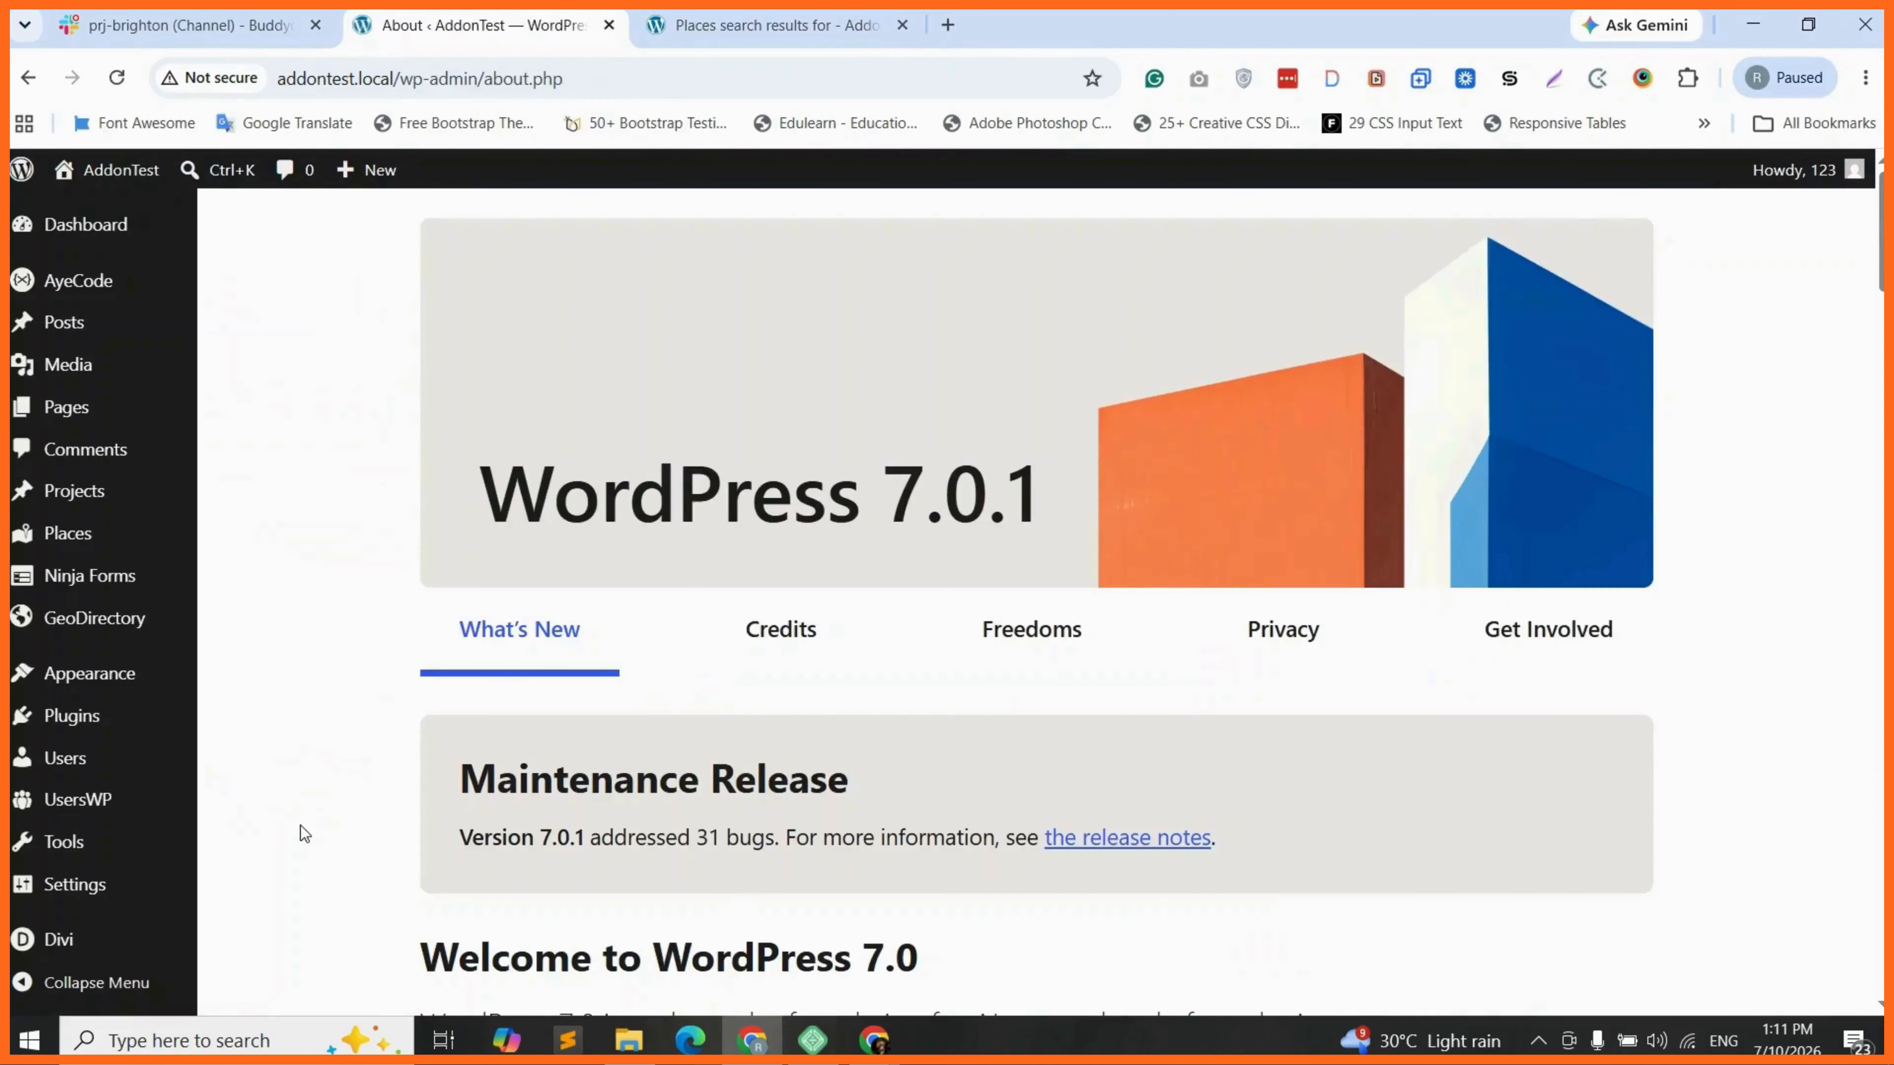
pyautogui.moveTo(121, 942)
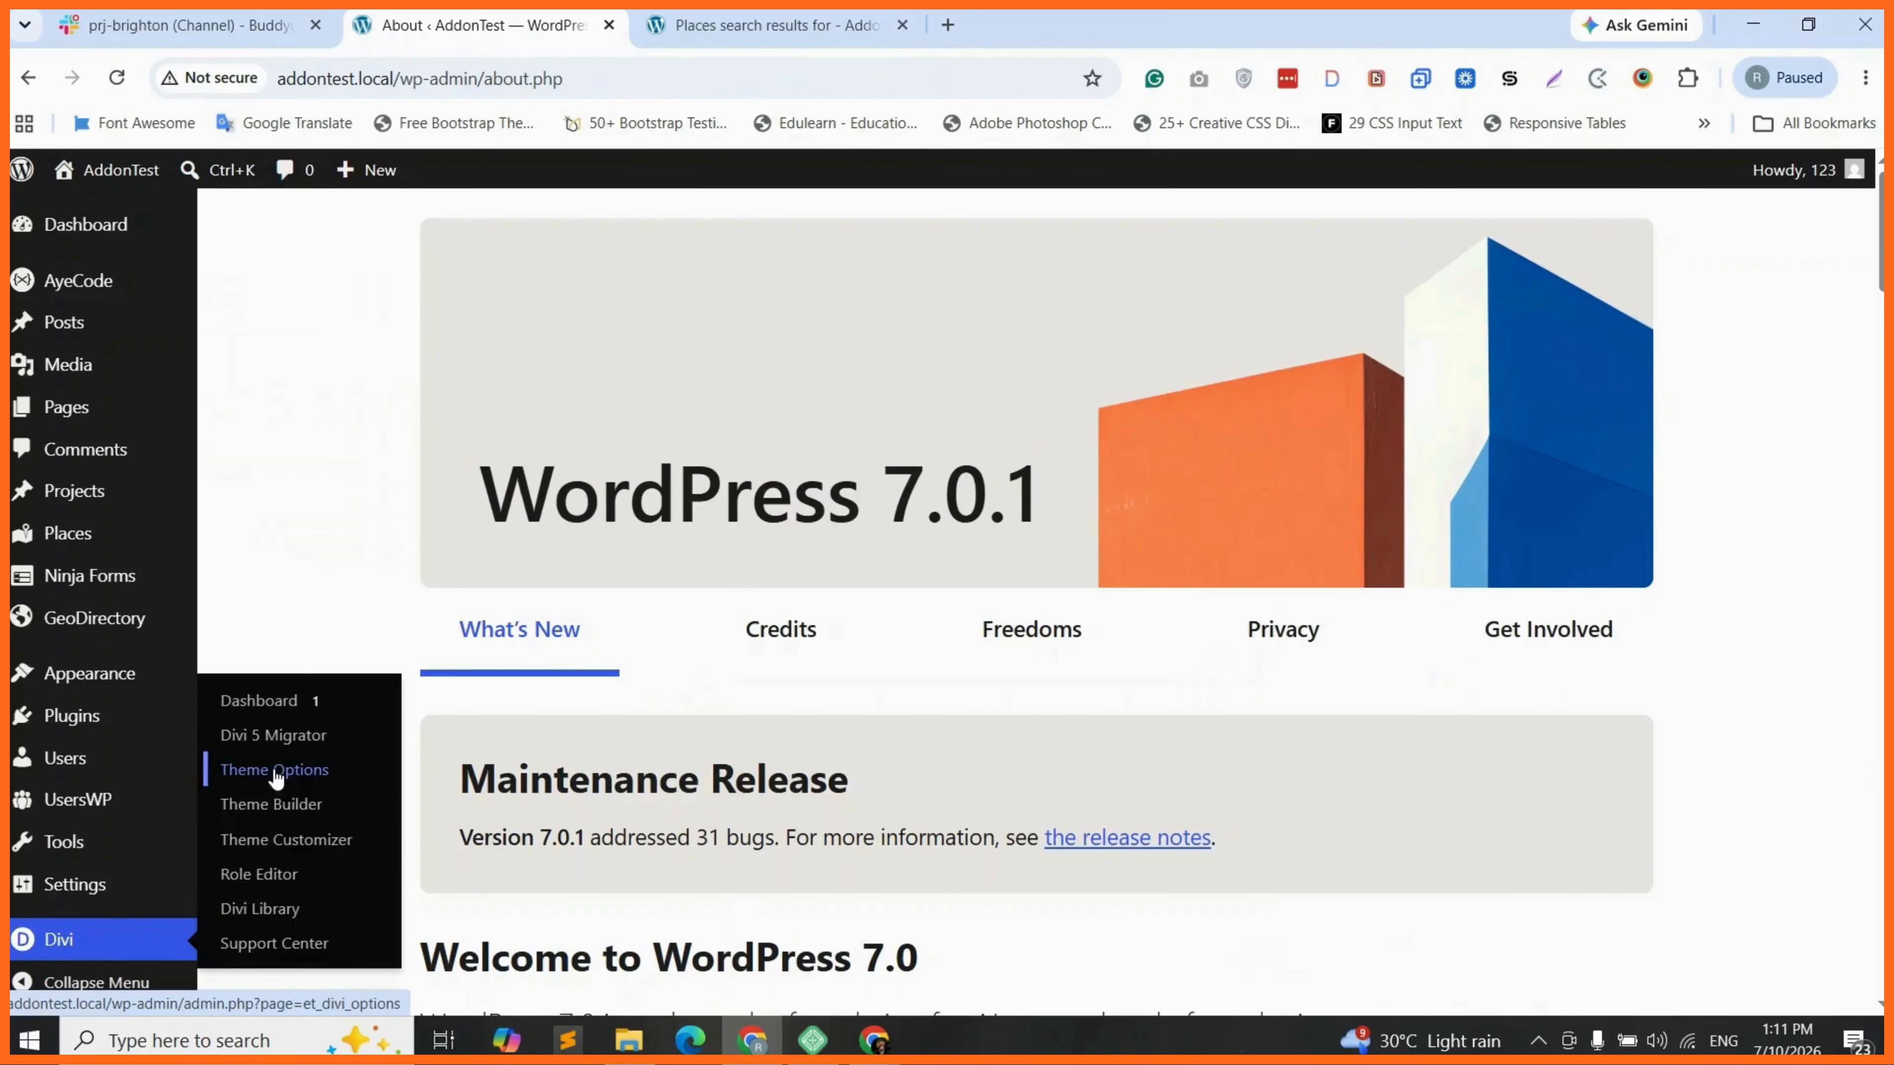
pyautogui.click(288, 811)
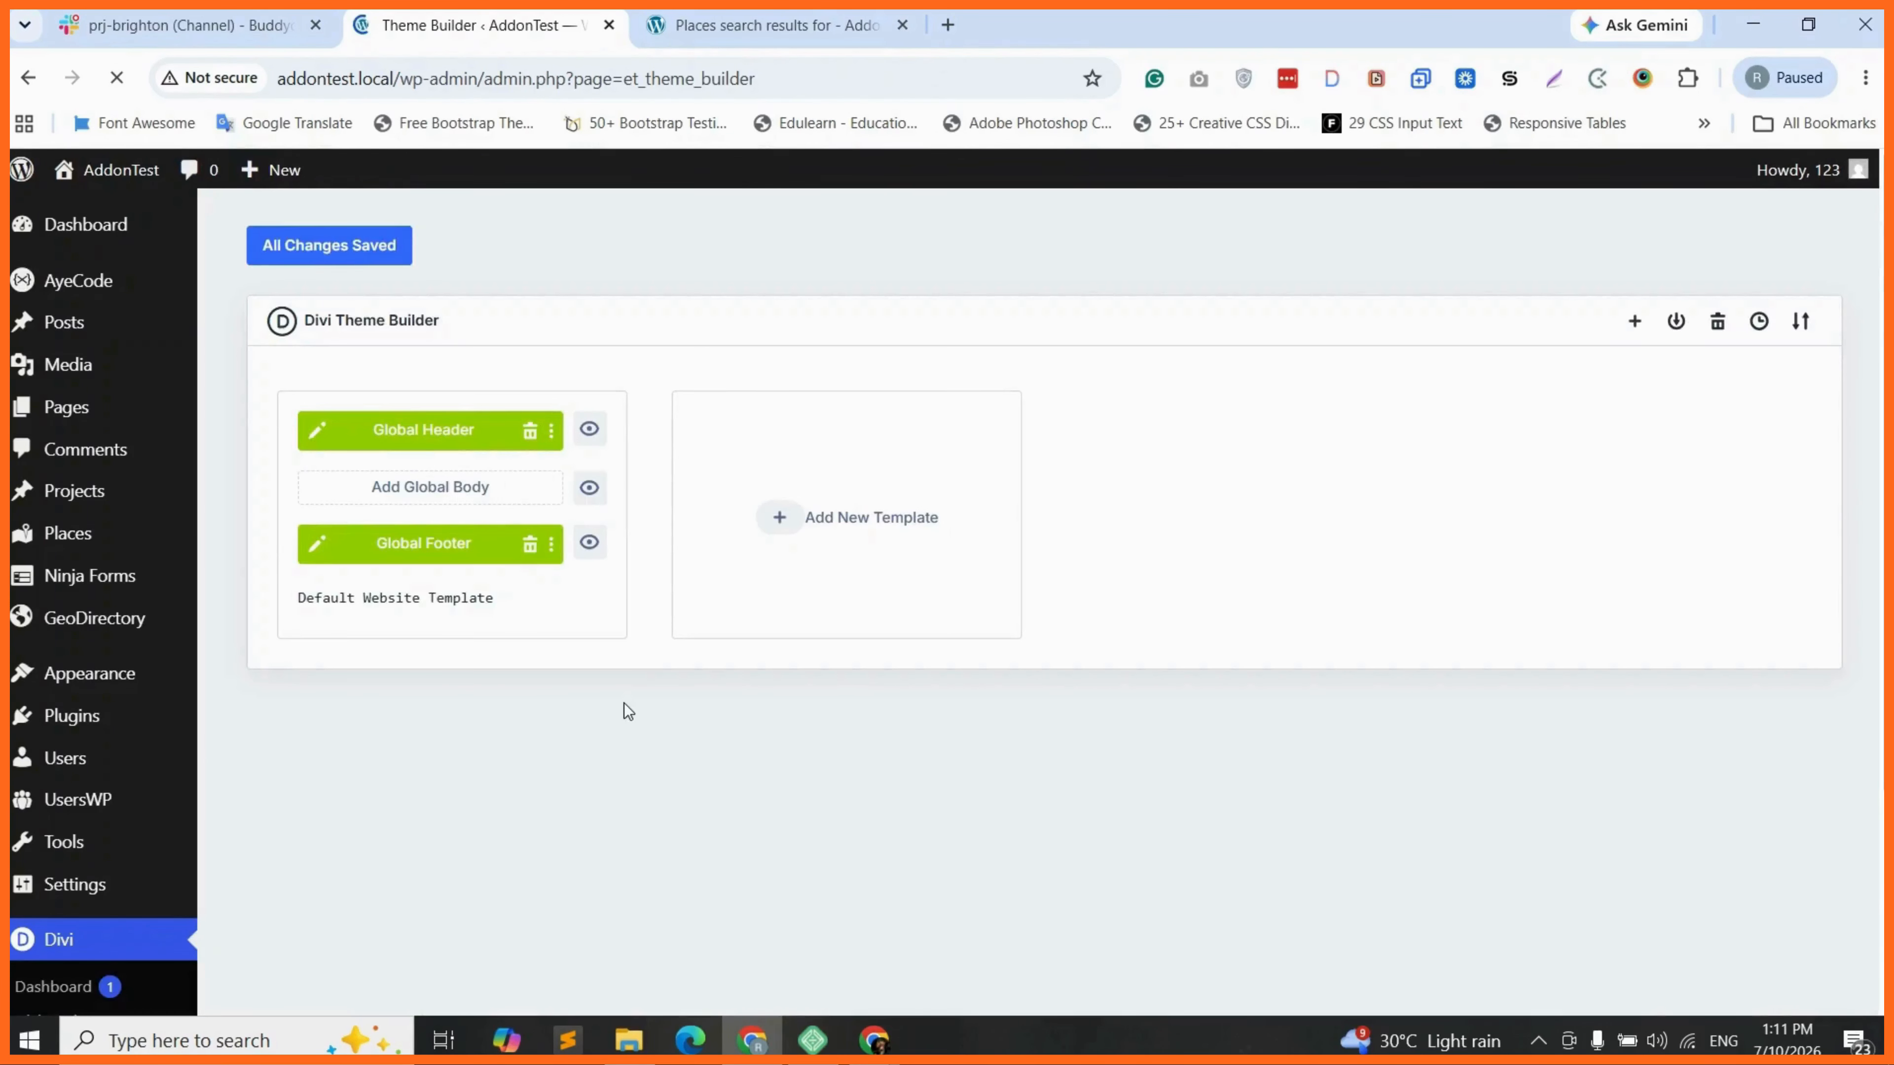
# Step: Create a new template assigned to the Places Archive Page and GD Search Results
pyautogui.click(865, 528)
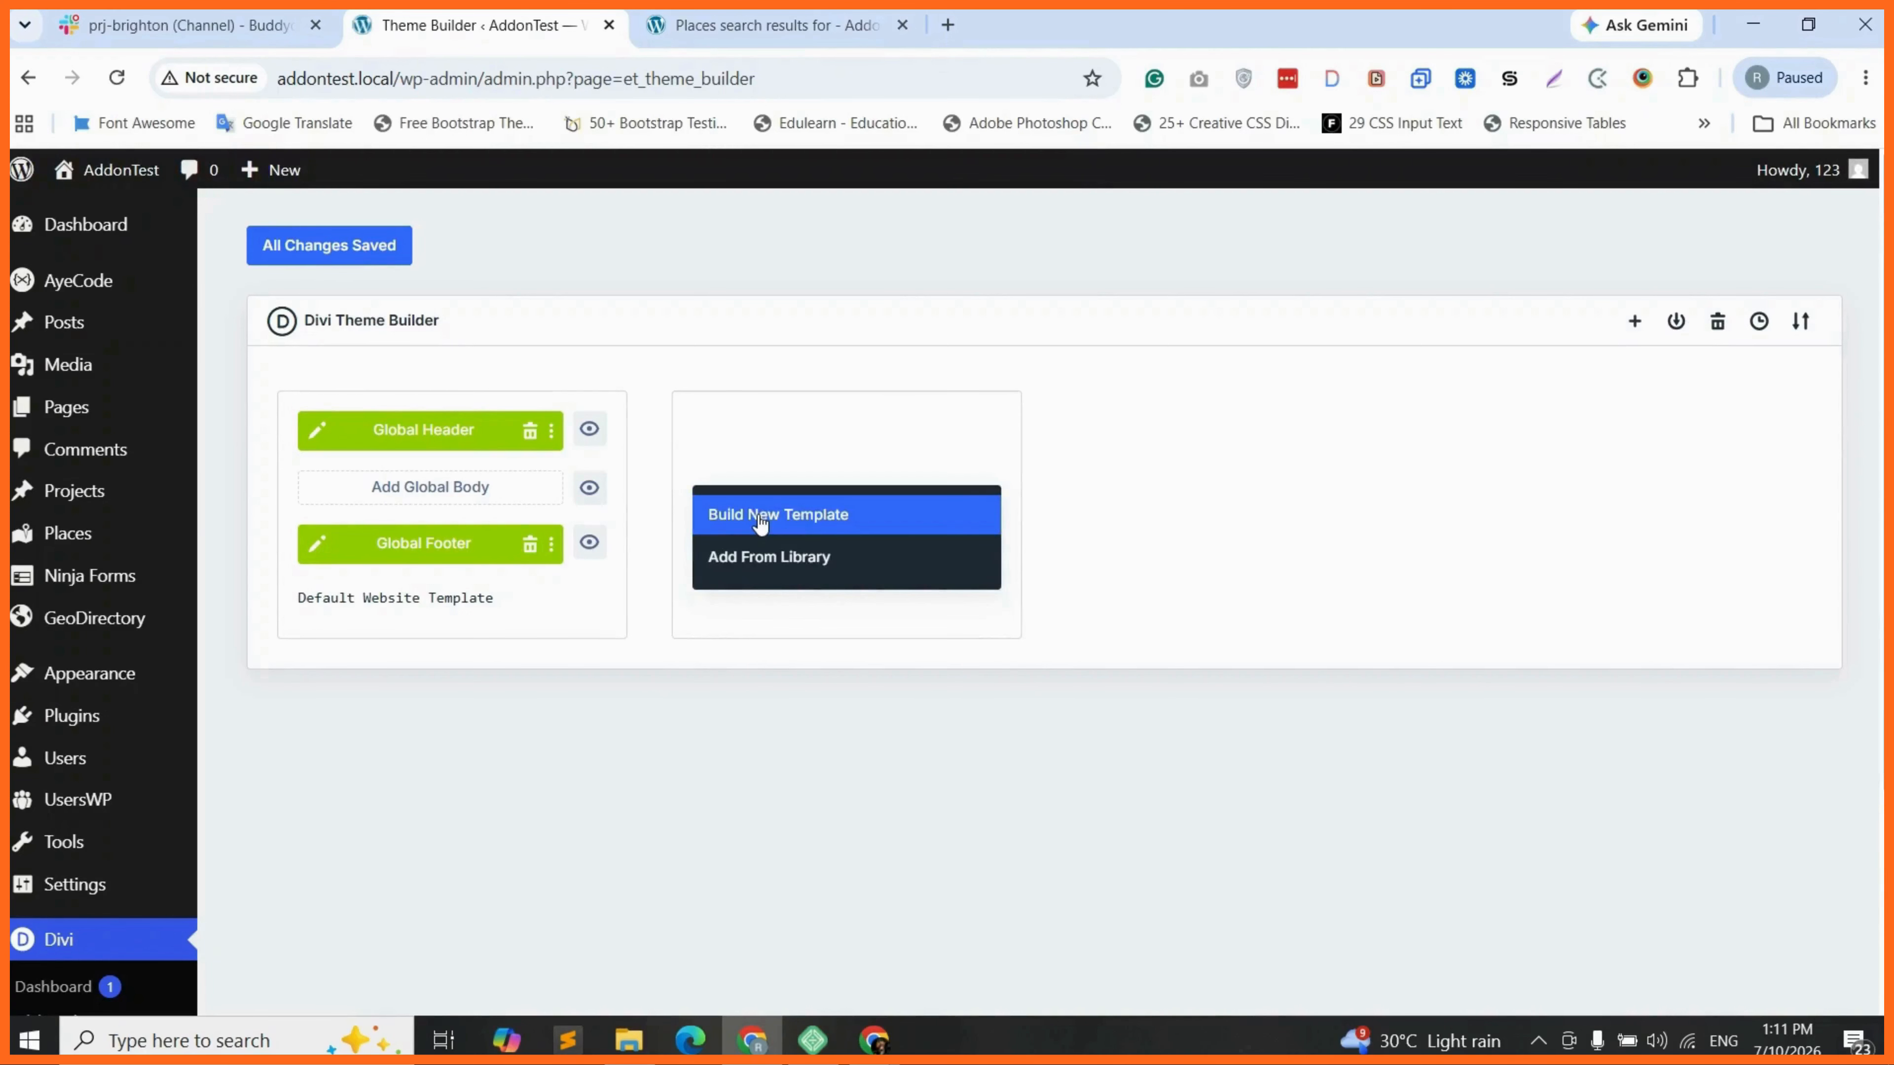
pyautogui.click(760, 525)
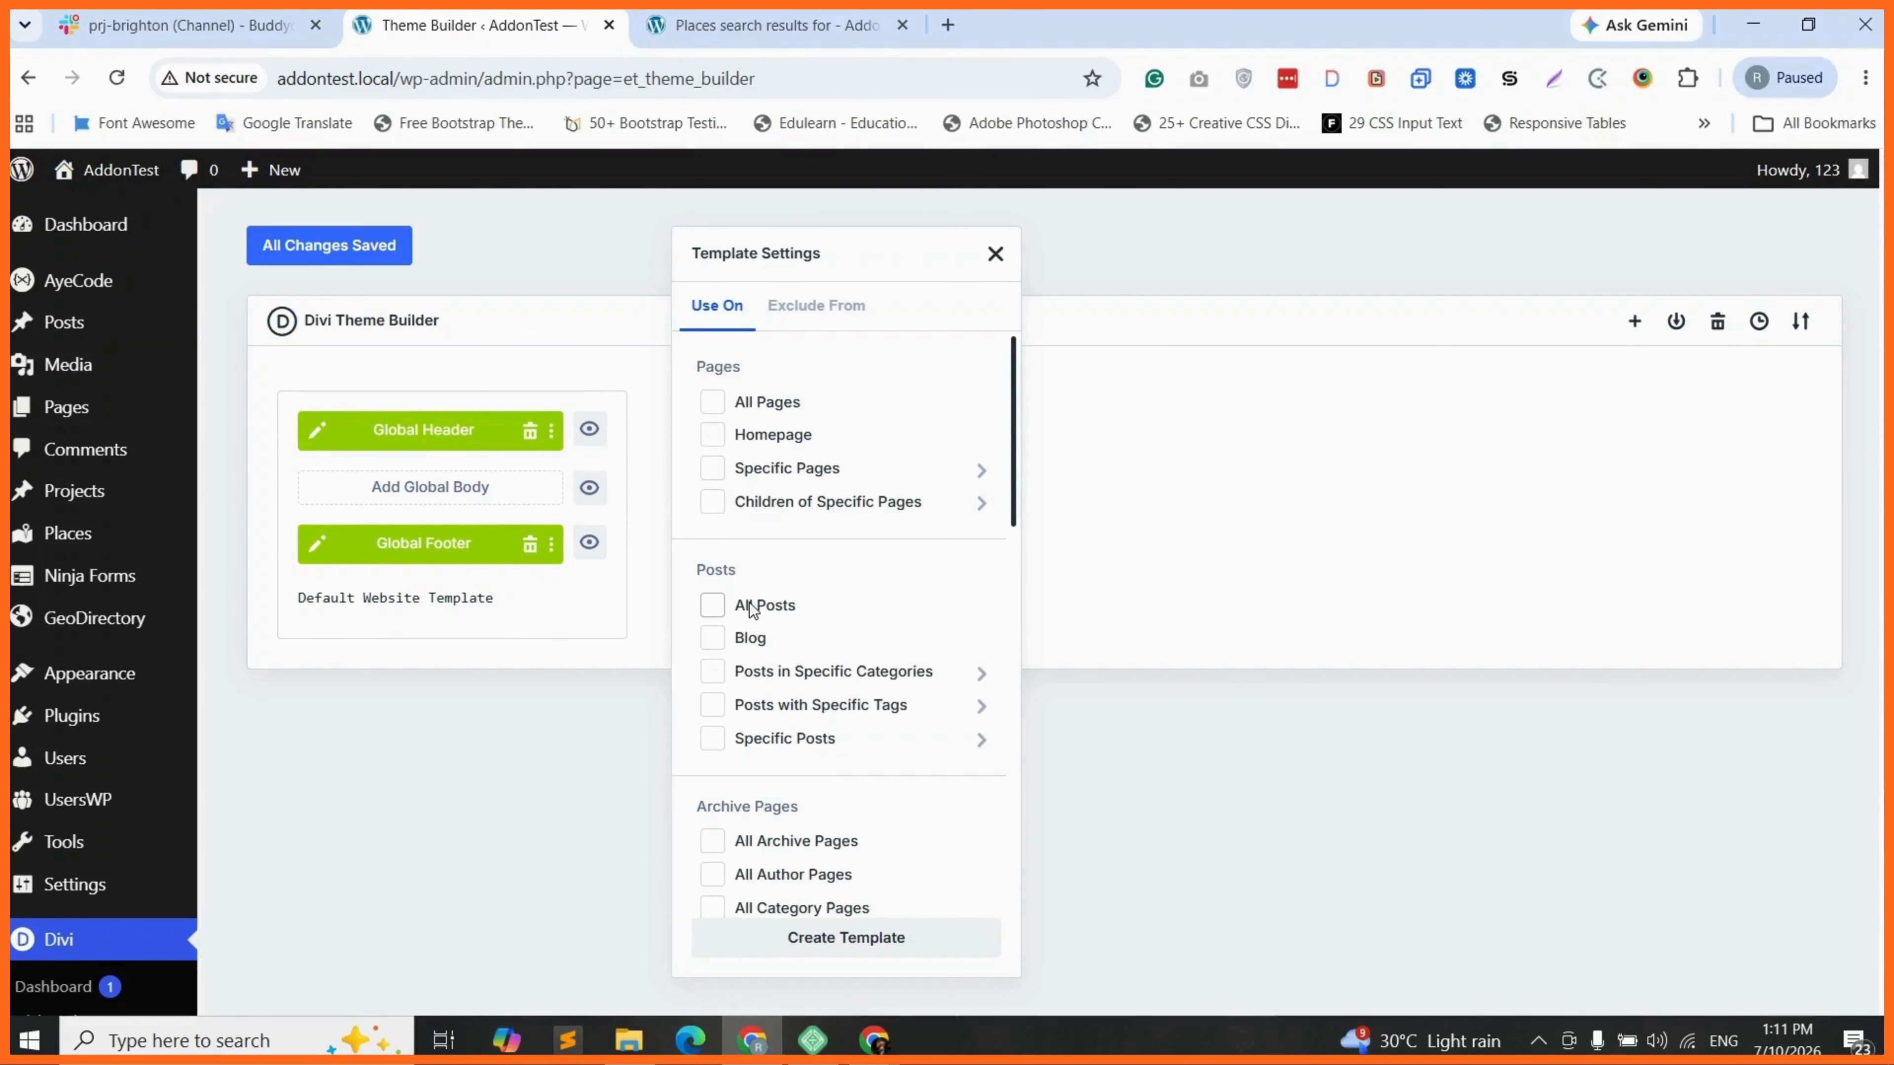
pyautogui.scroll(-4, 823, 824)
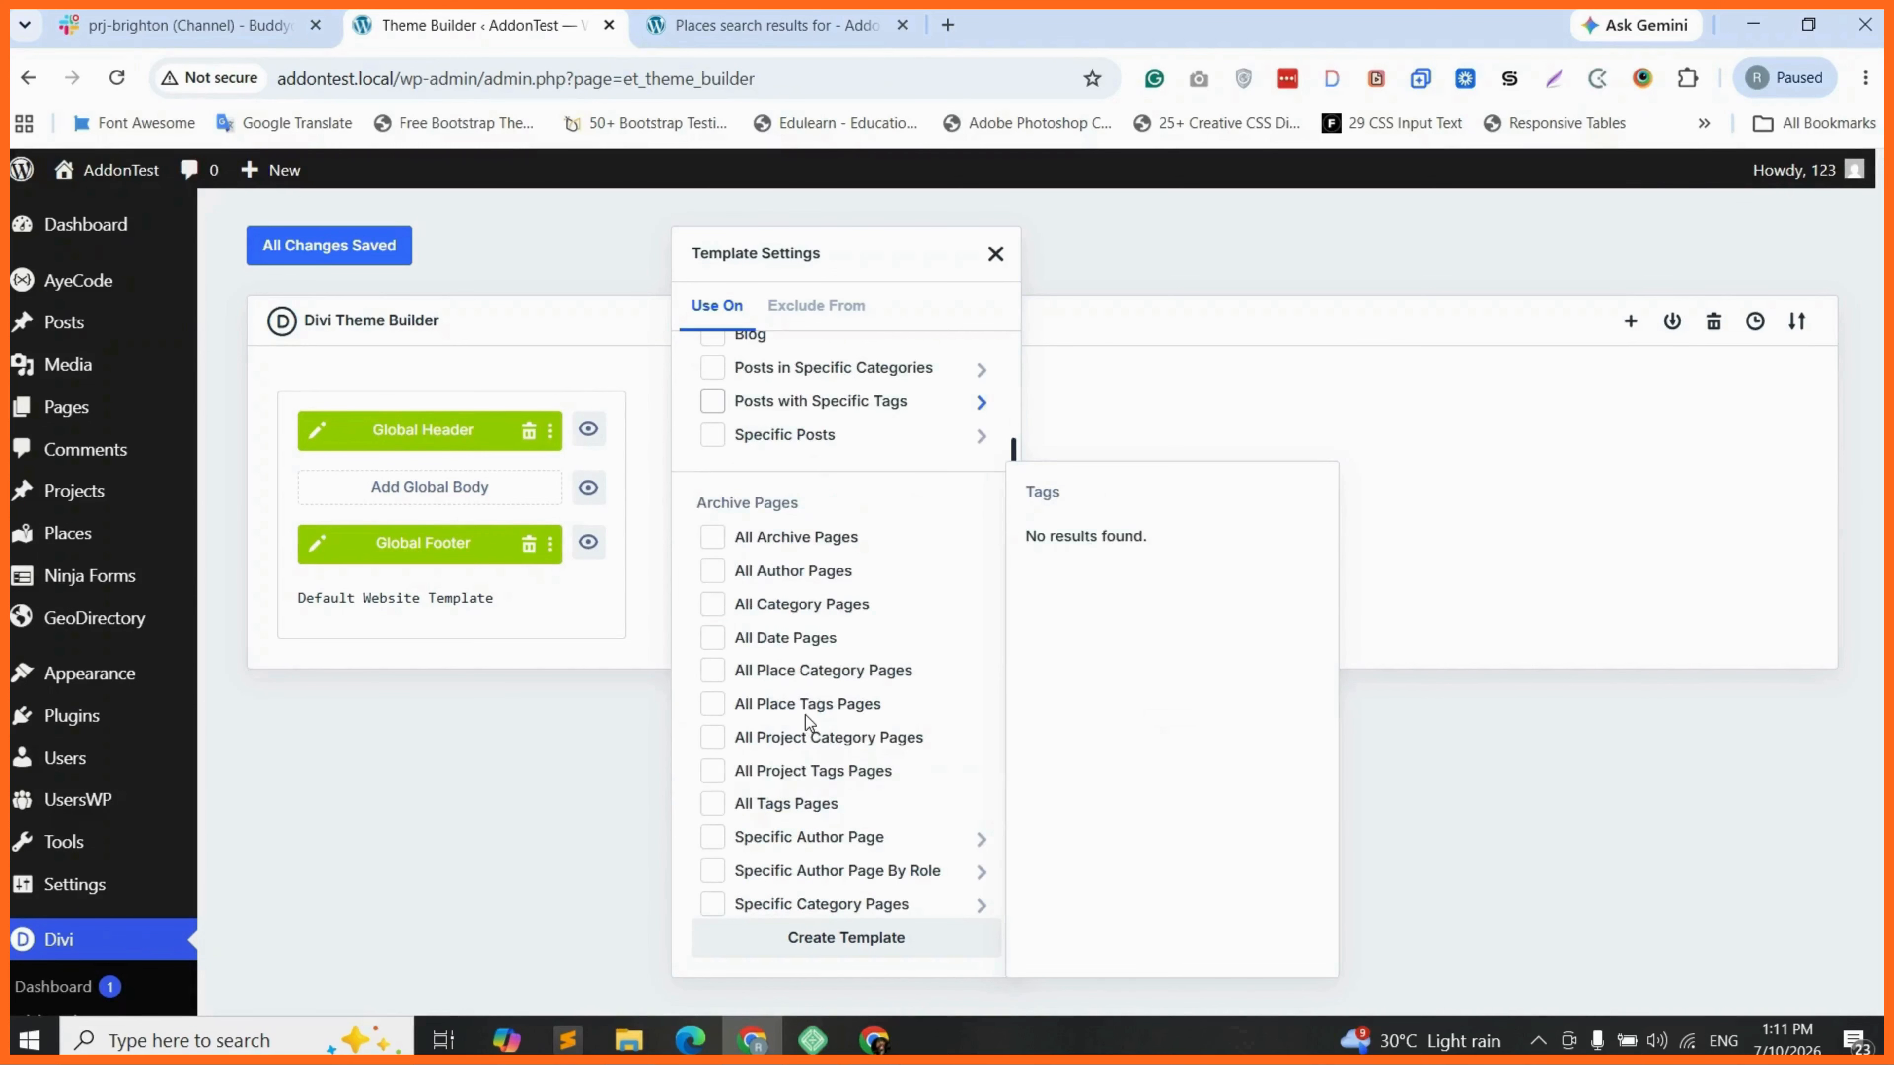
pyautogui.scroll(-9, 806, 715)
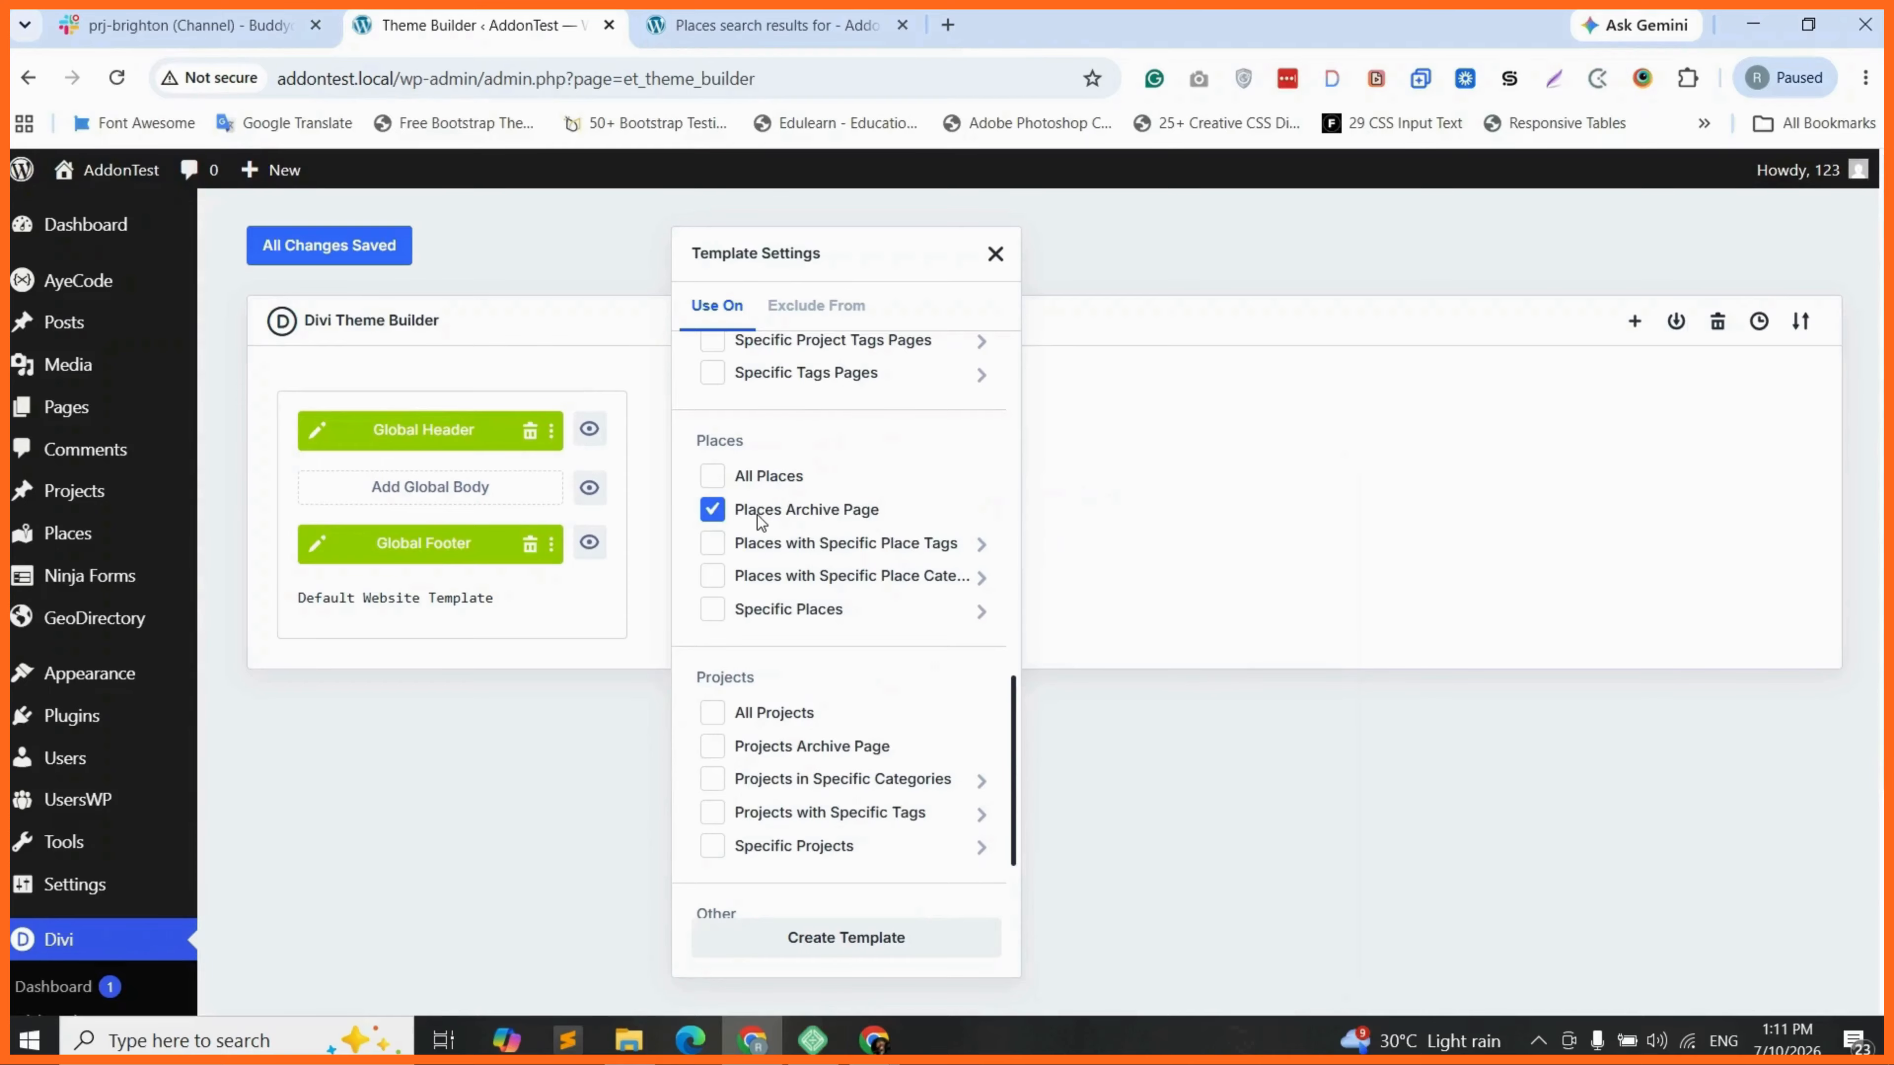
pyautogui.scroll(-3, 792, 814)
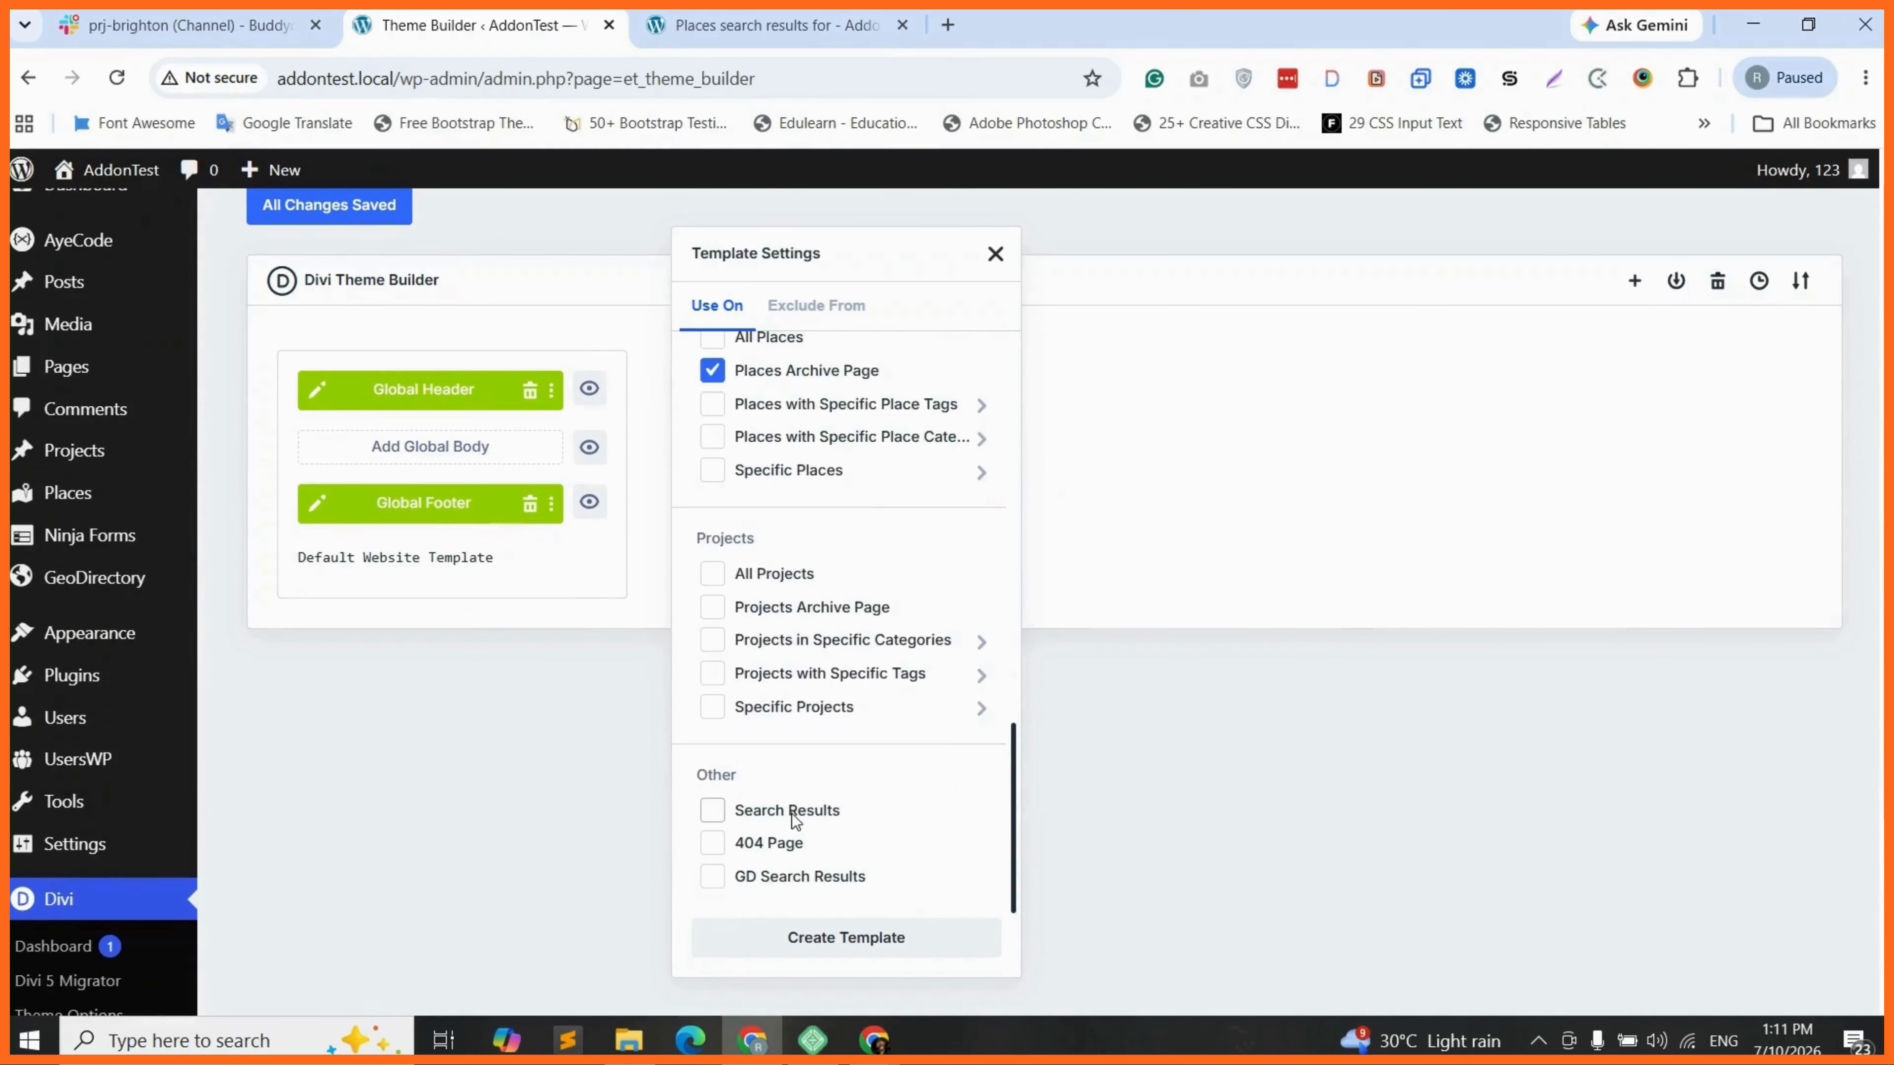
pyautogui.click(791, 878)
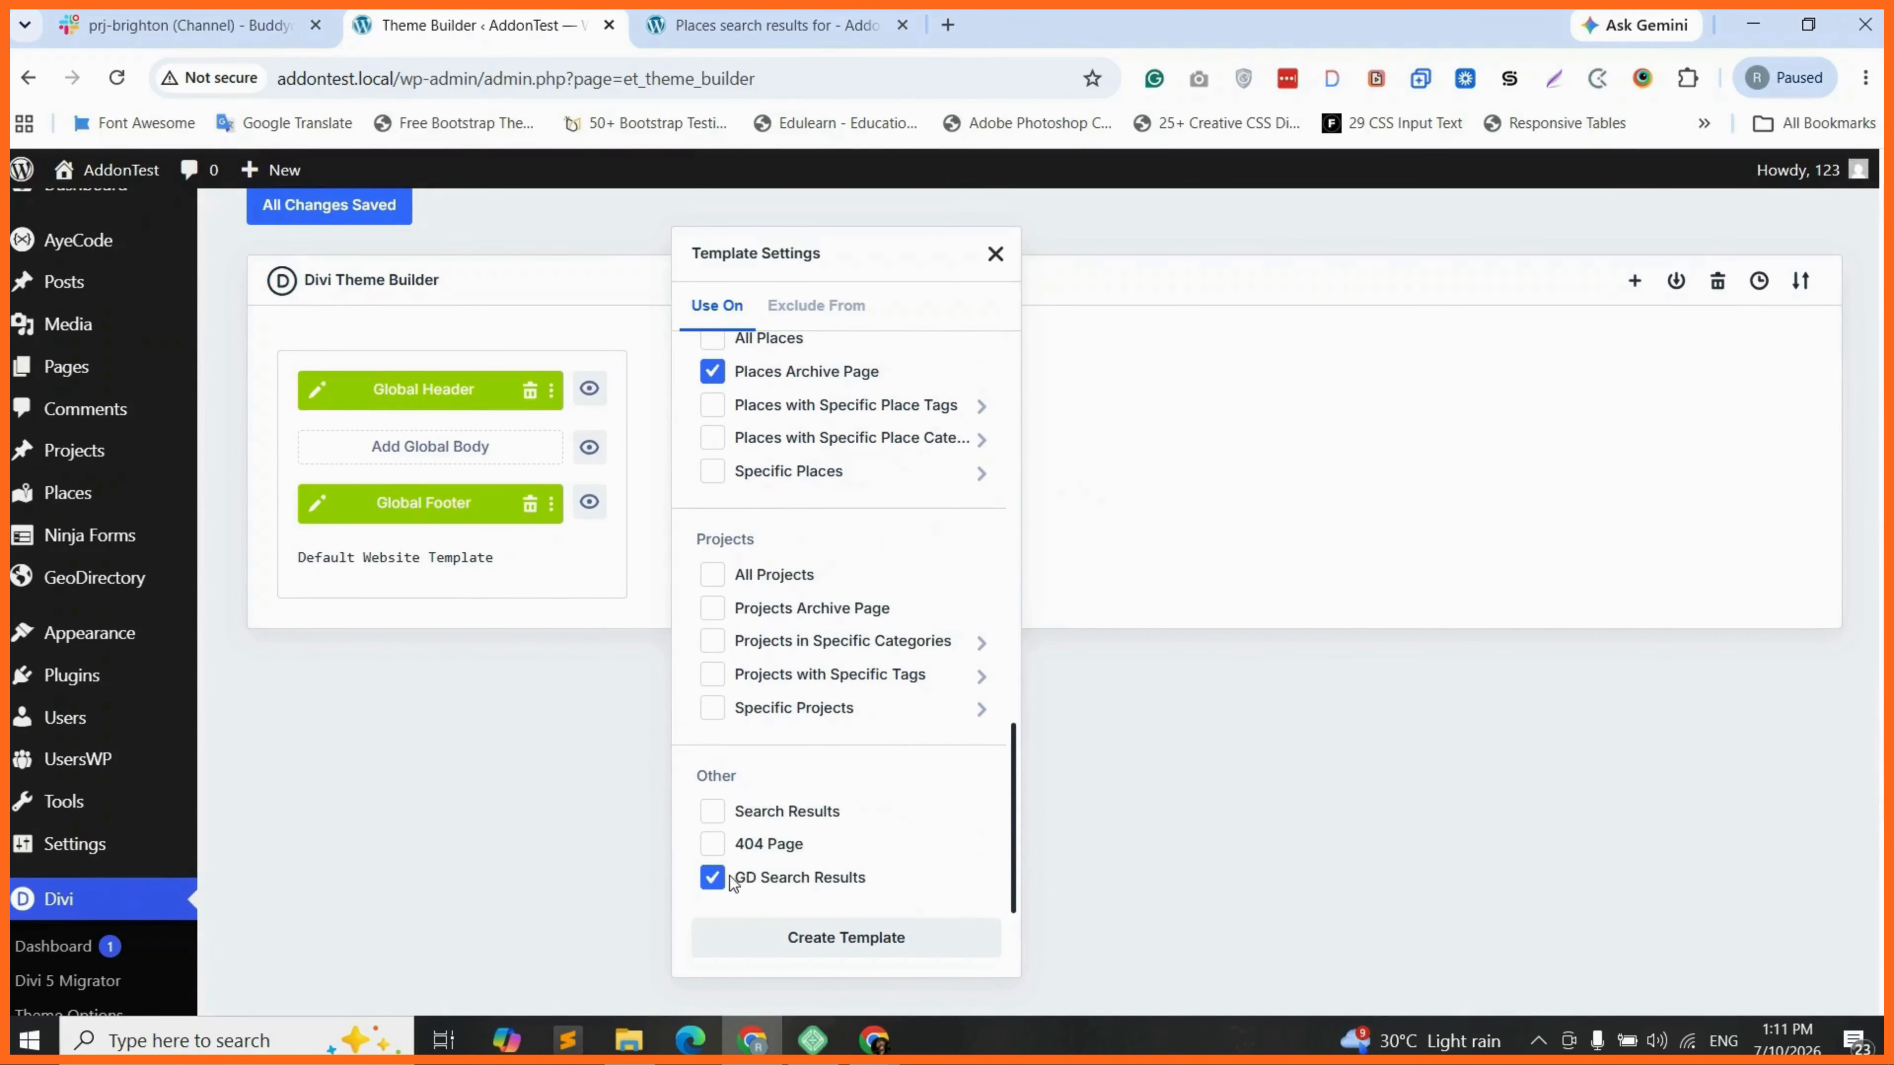
pyautogui.scroll(1, 793, 440)
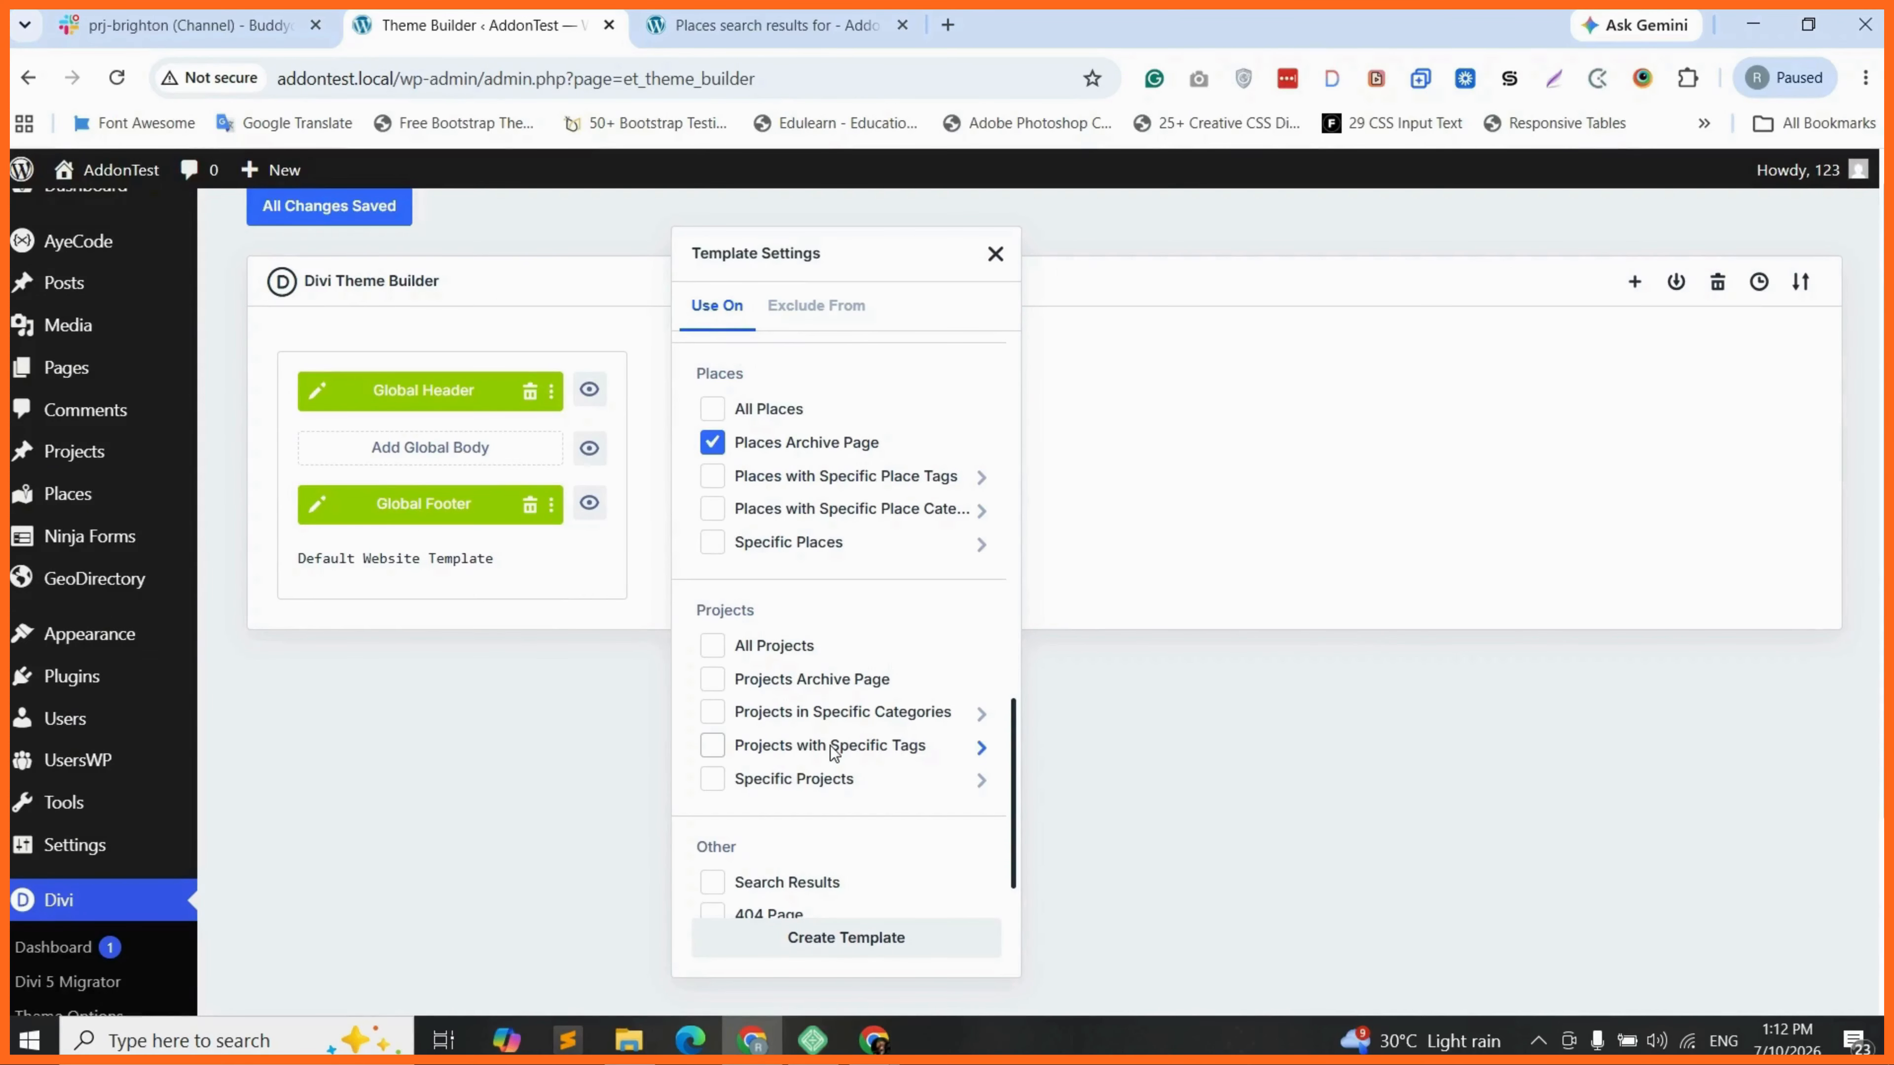
pyautogui.scroll(-2, 834, 820)
pyautogui.click(840, 942)
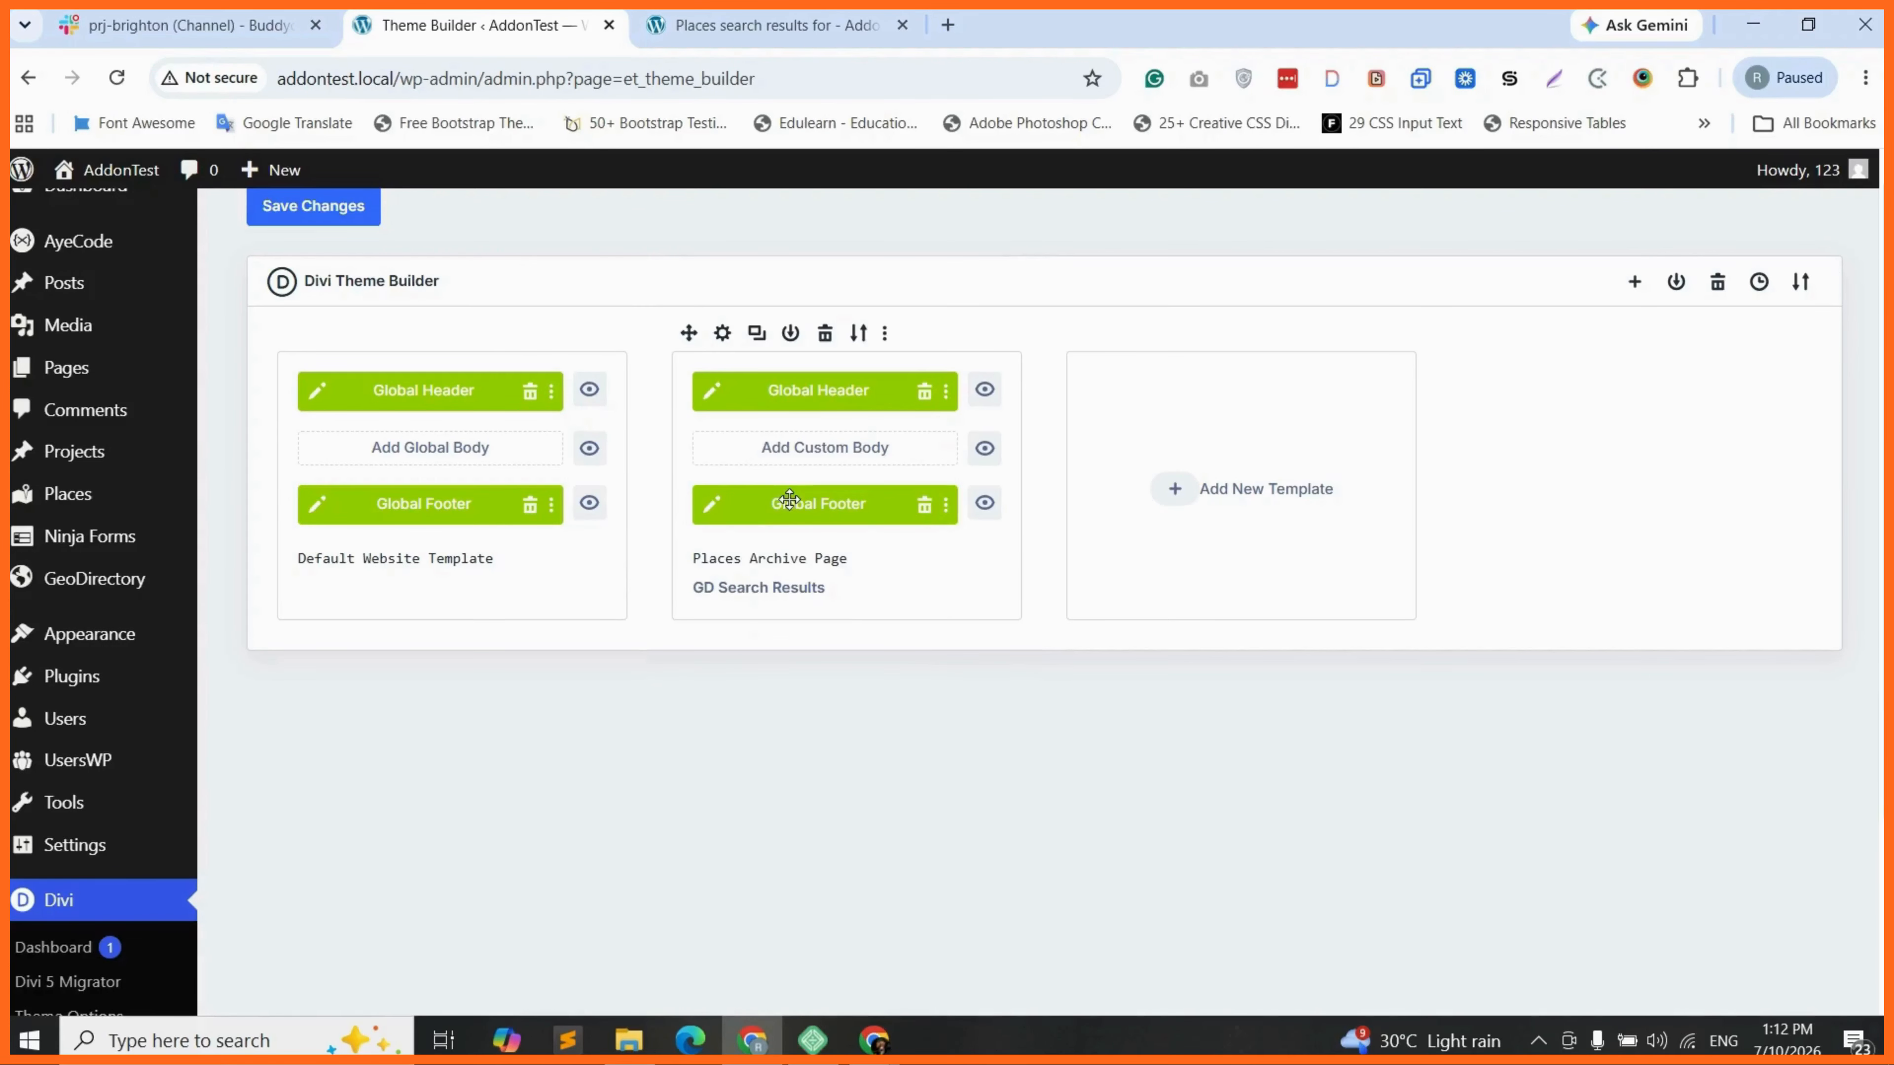
# Step: Build a custom body for the Places Archive Page template and insert a single-column row
pyautogui.click(815, 461)
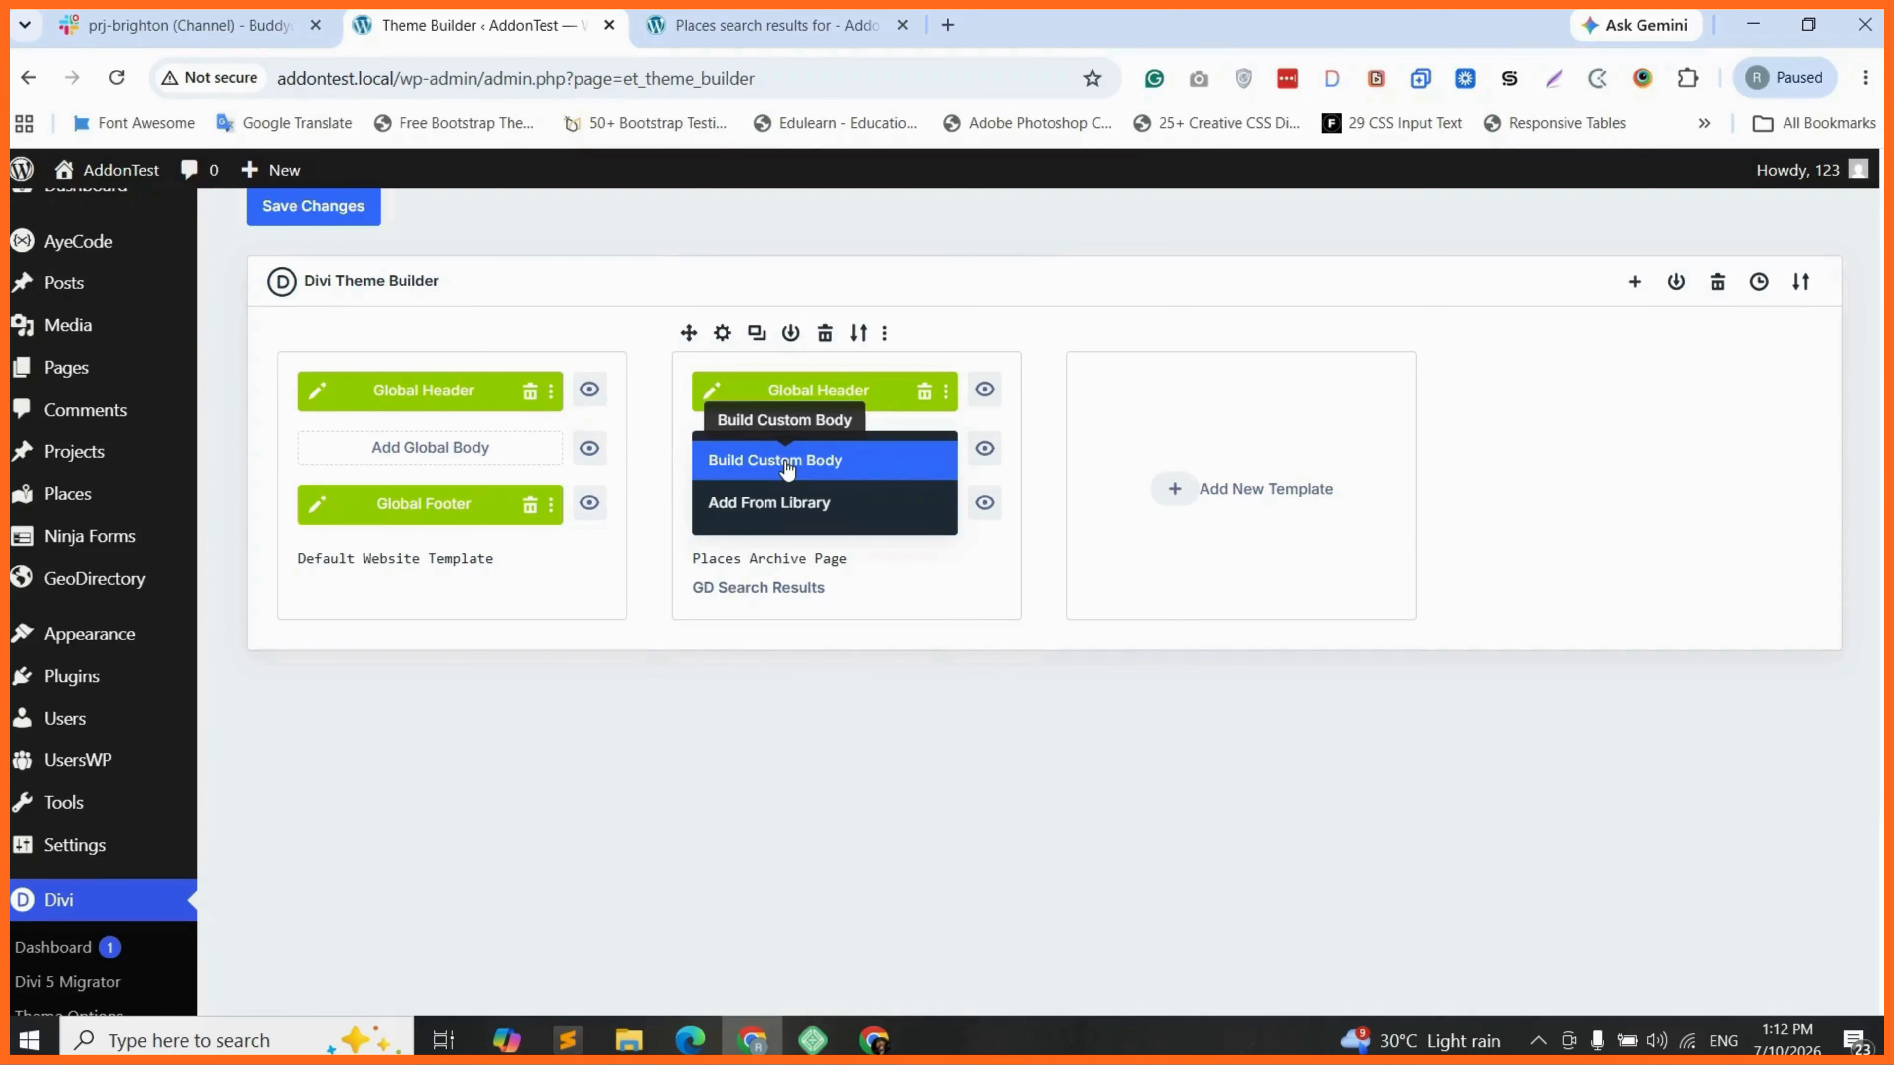
pyautogui.click(787, 467)
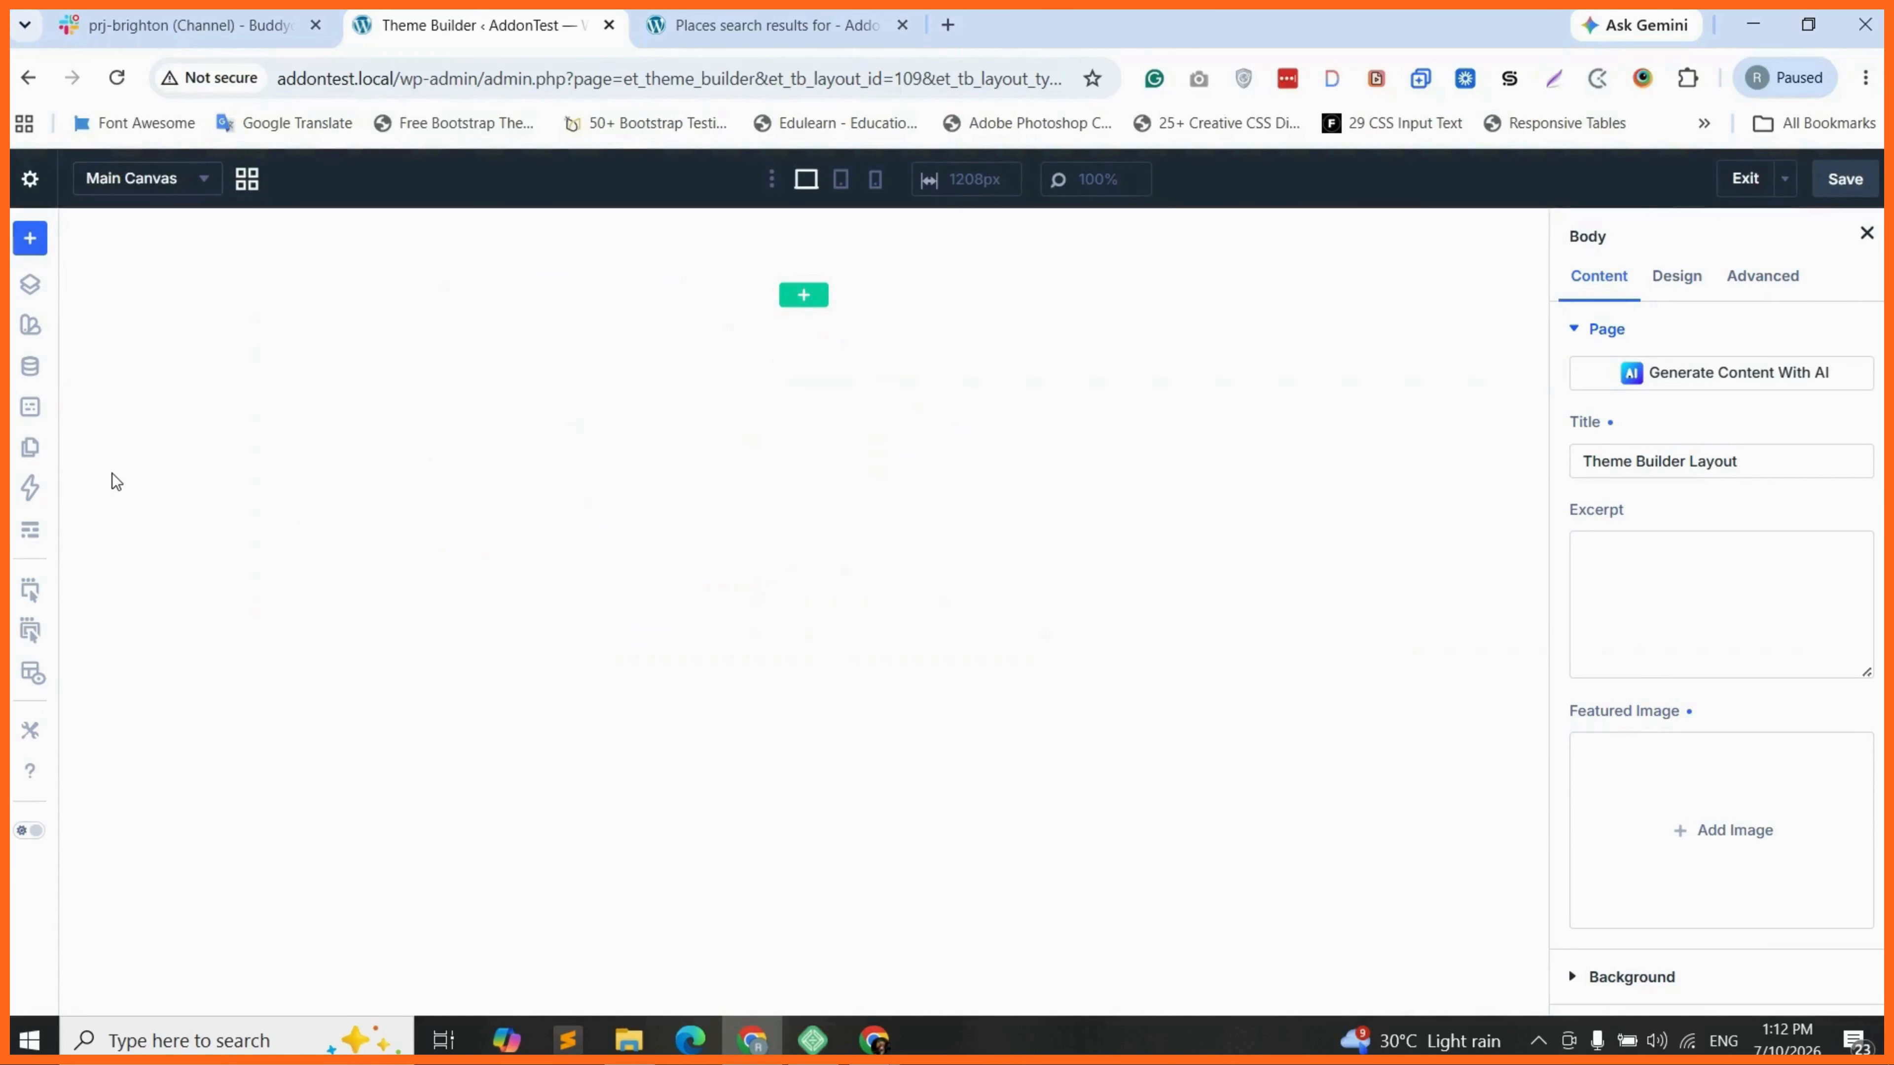
pyautogui.click(804, 297)
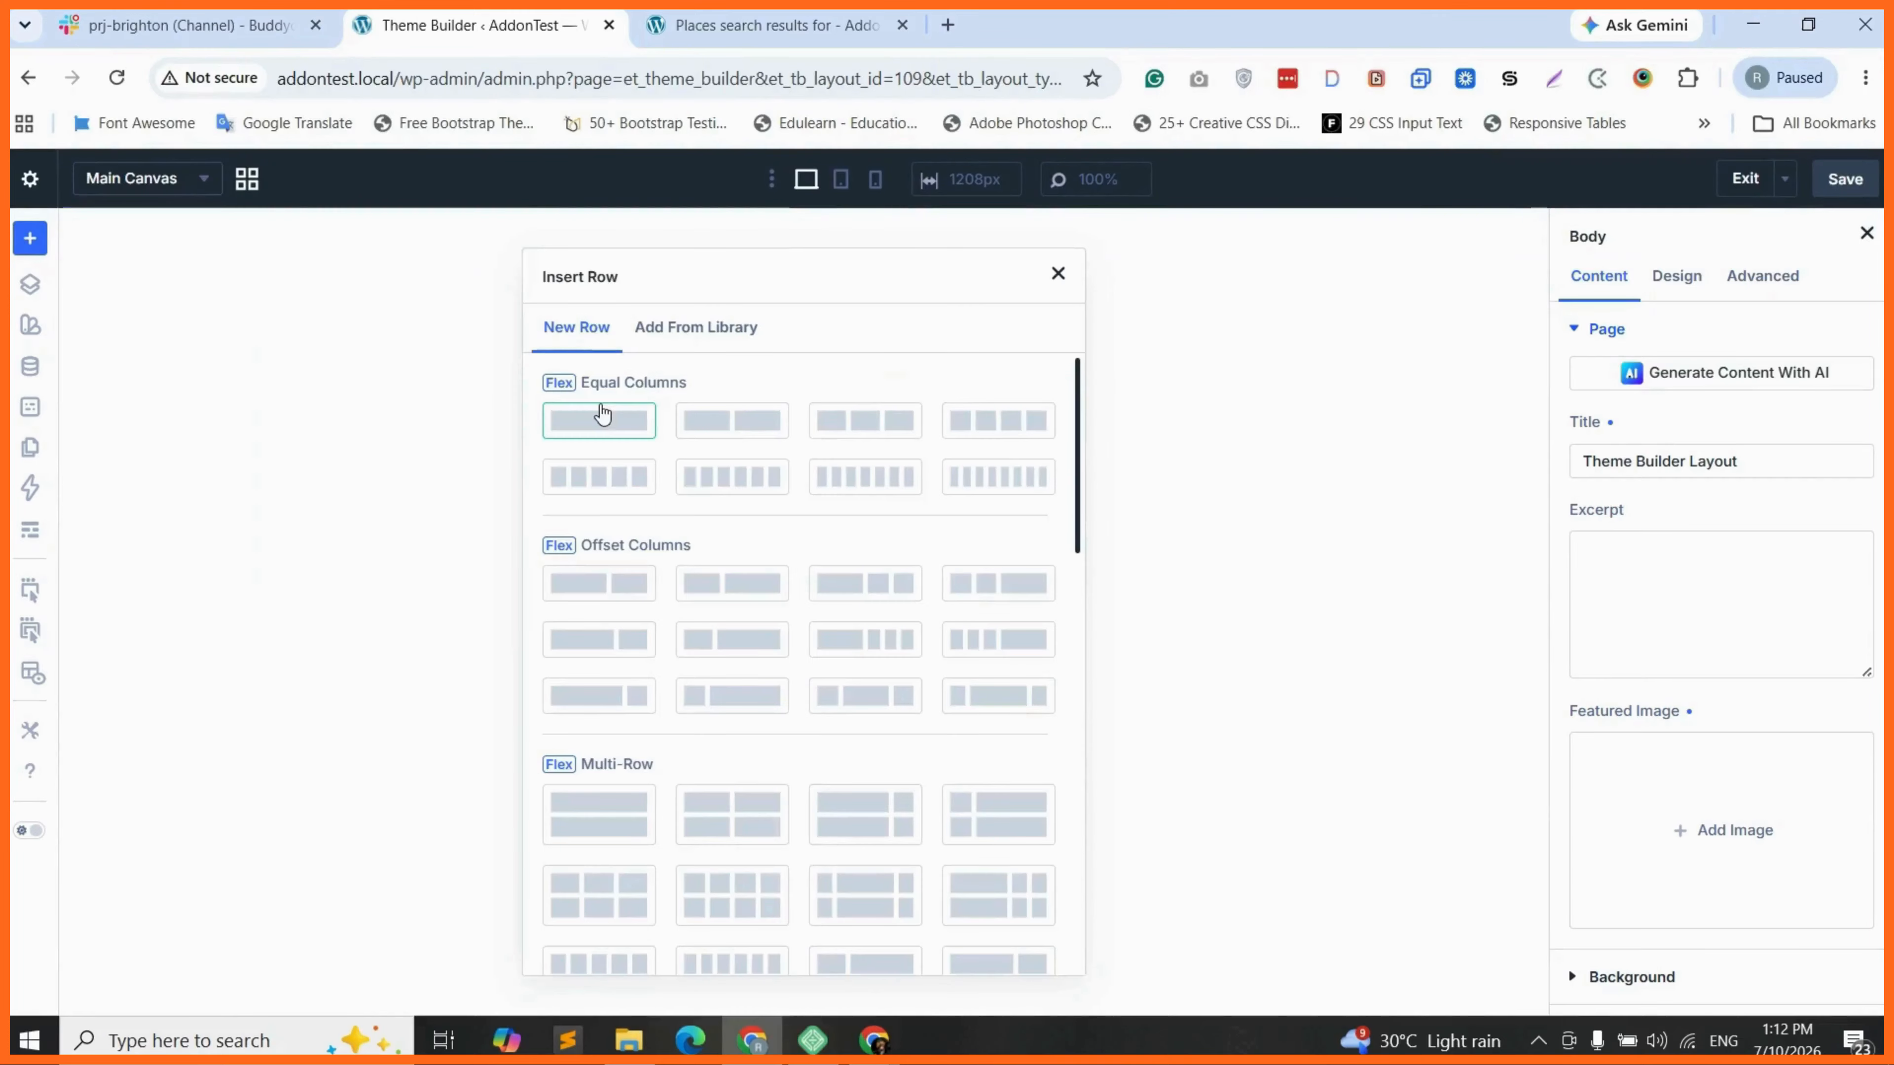
pyautogui.click(601, 417)
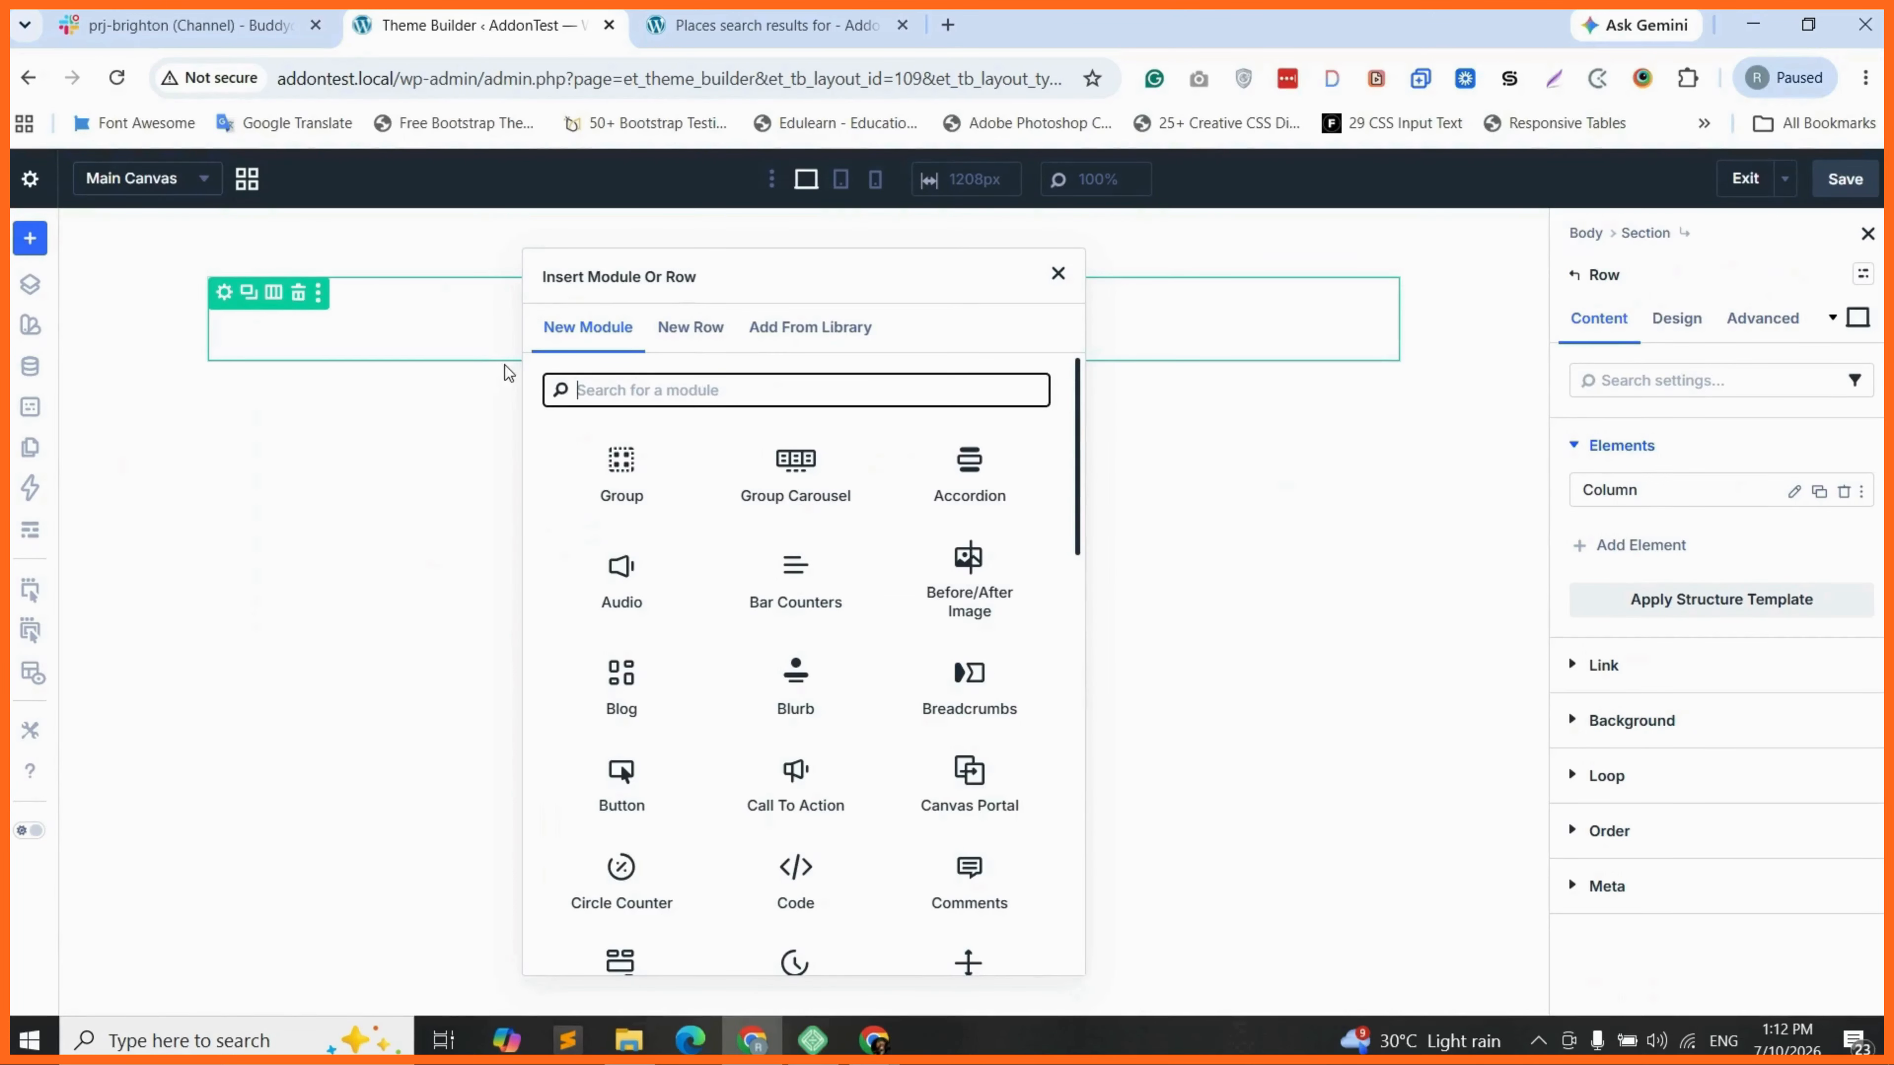
pyautogui.click(210, 238)
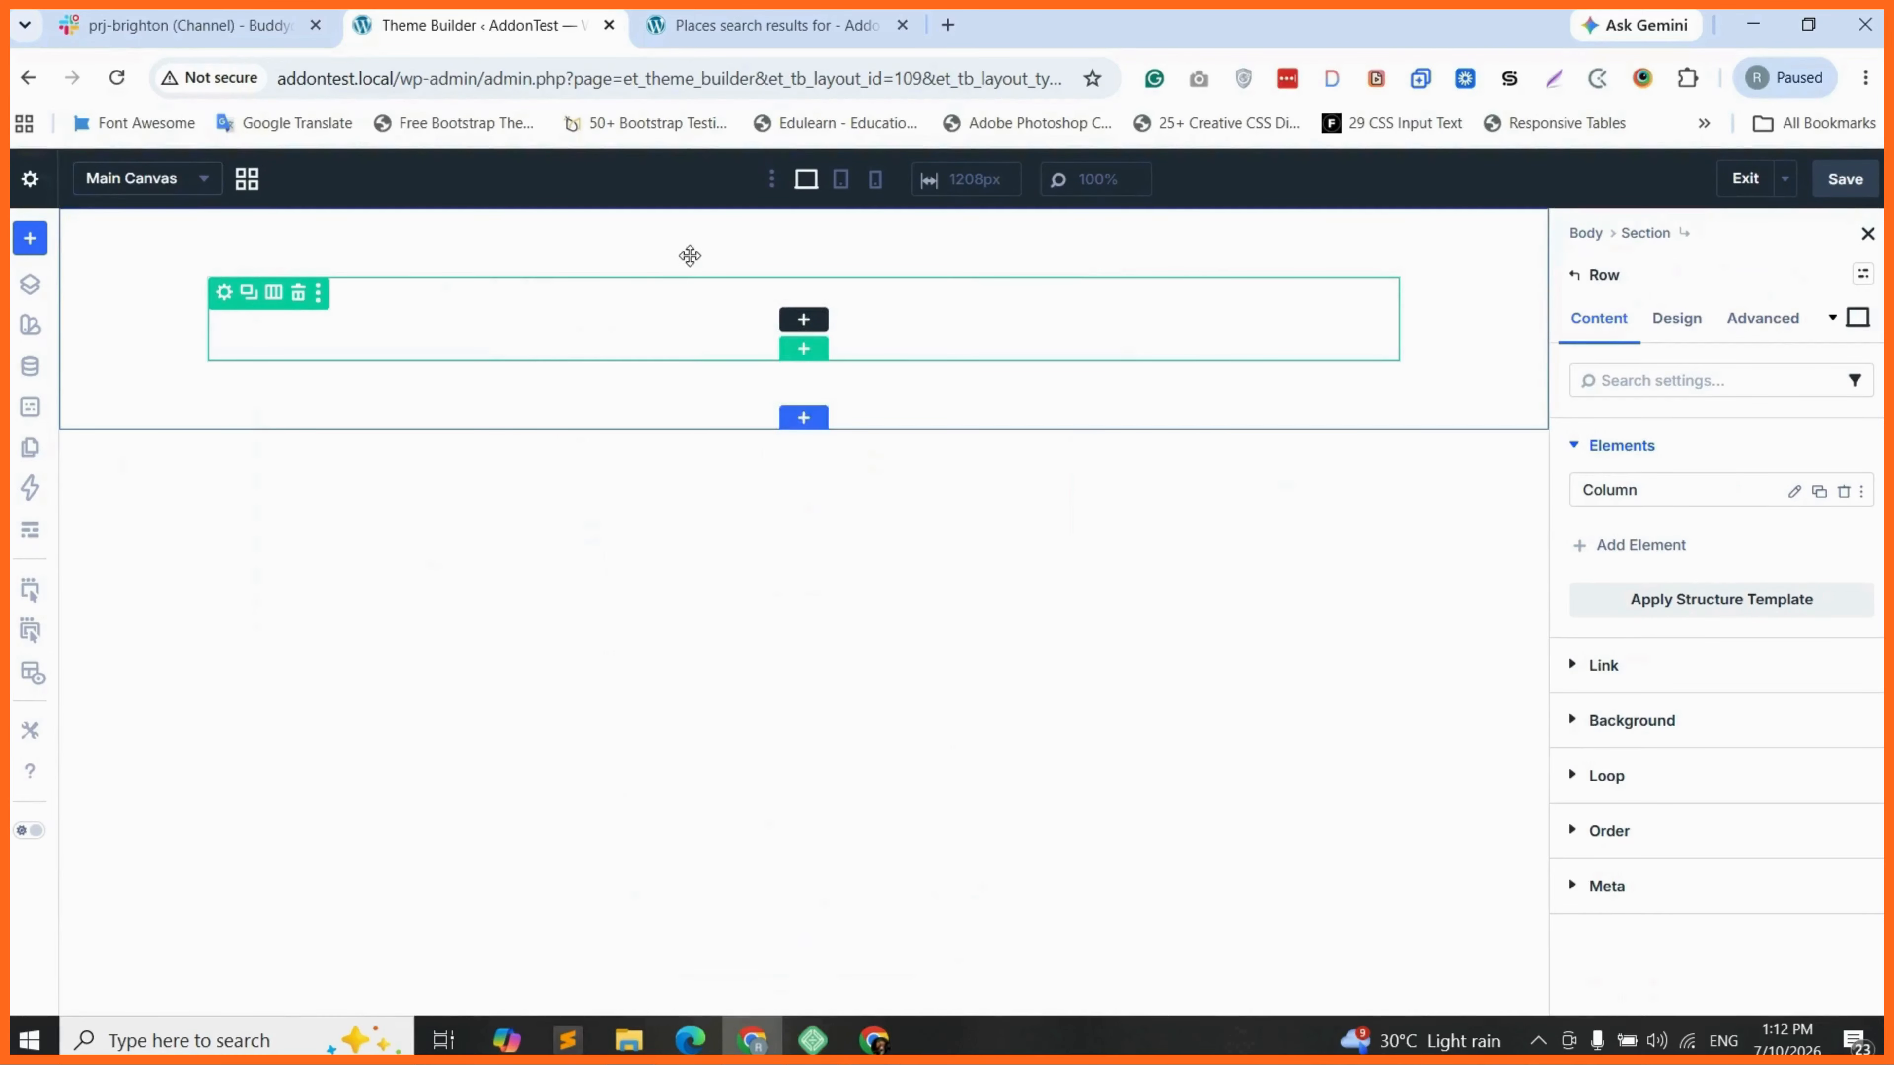
# Step: Set the background colour of the section to orange E56E10
pyautogui.click(31, 285)
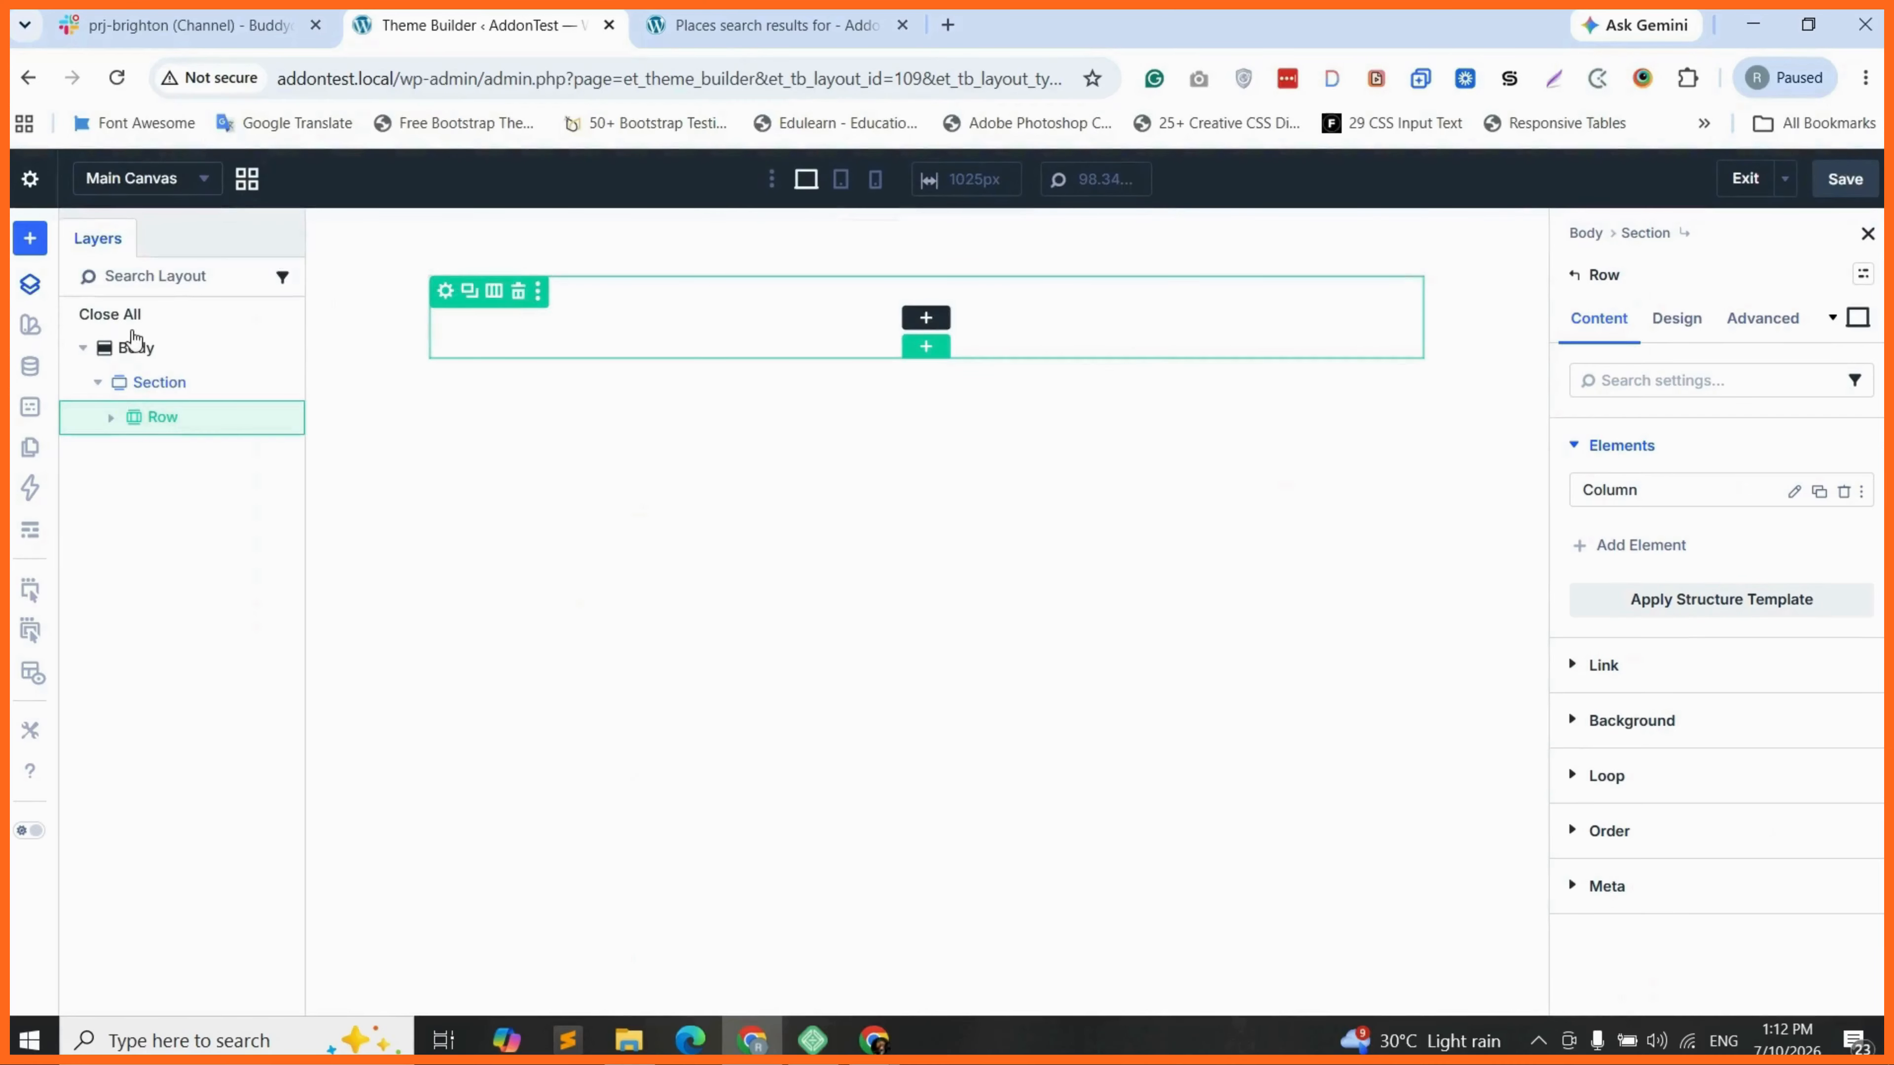
pyautogui.click(179, 380)
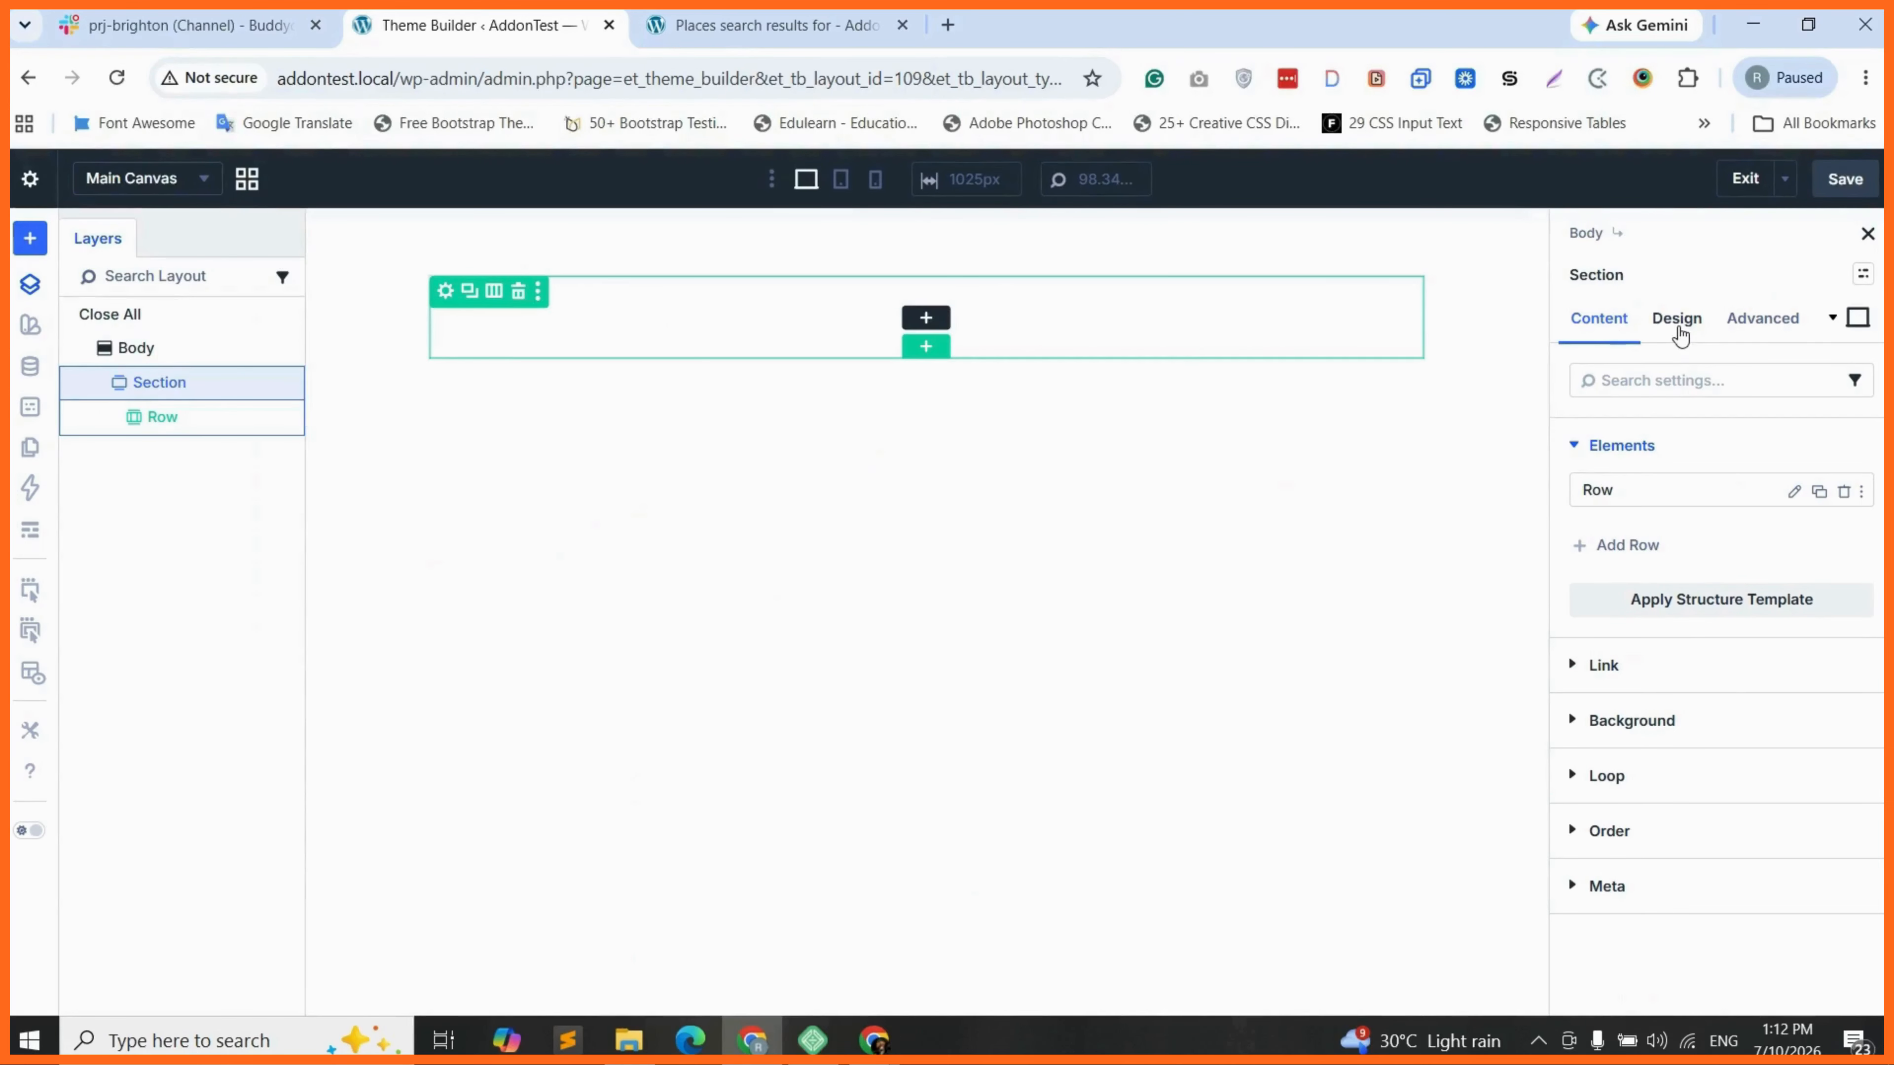
pyautogui.click(1670, 720)
pyautogui.click(1697, 783)
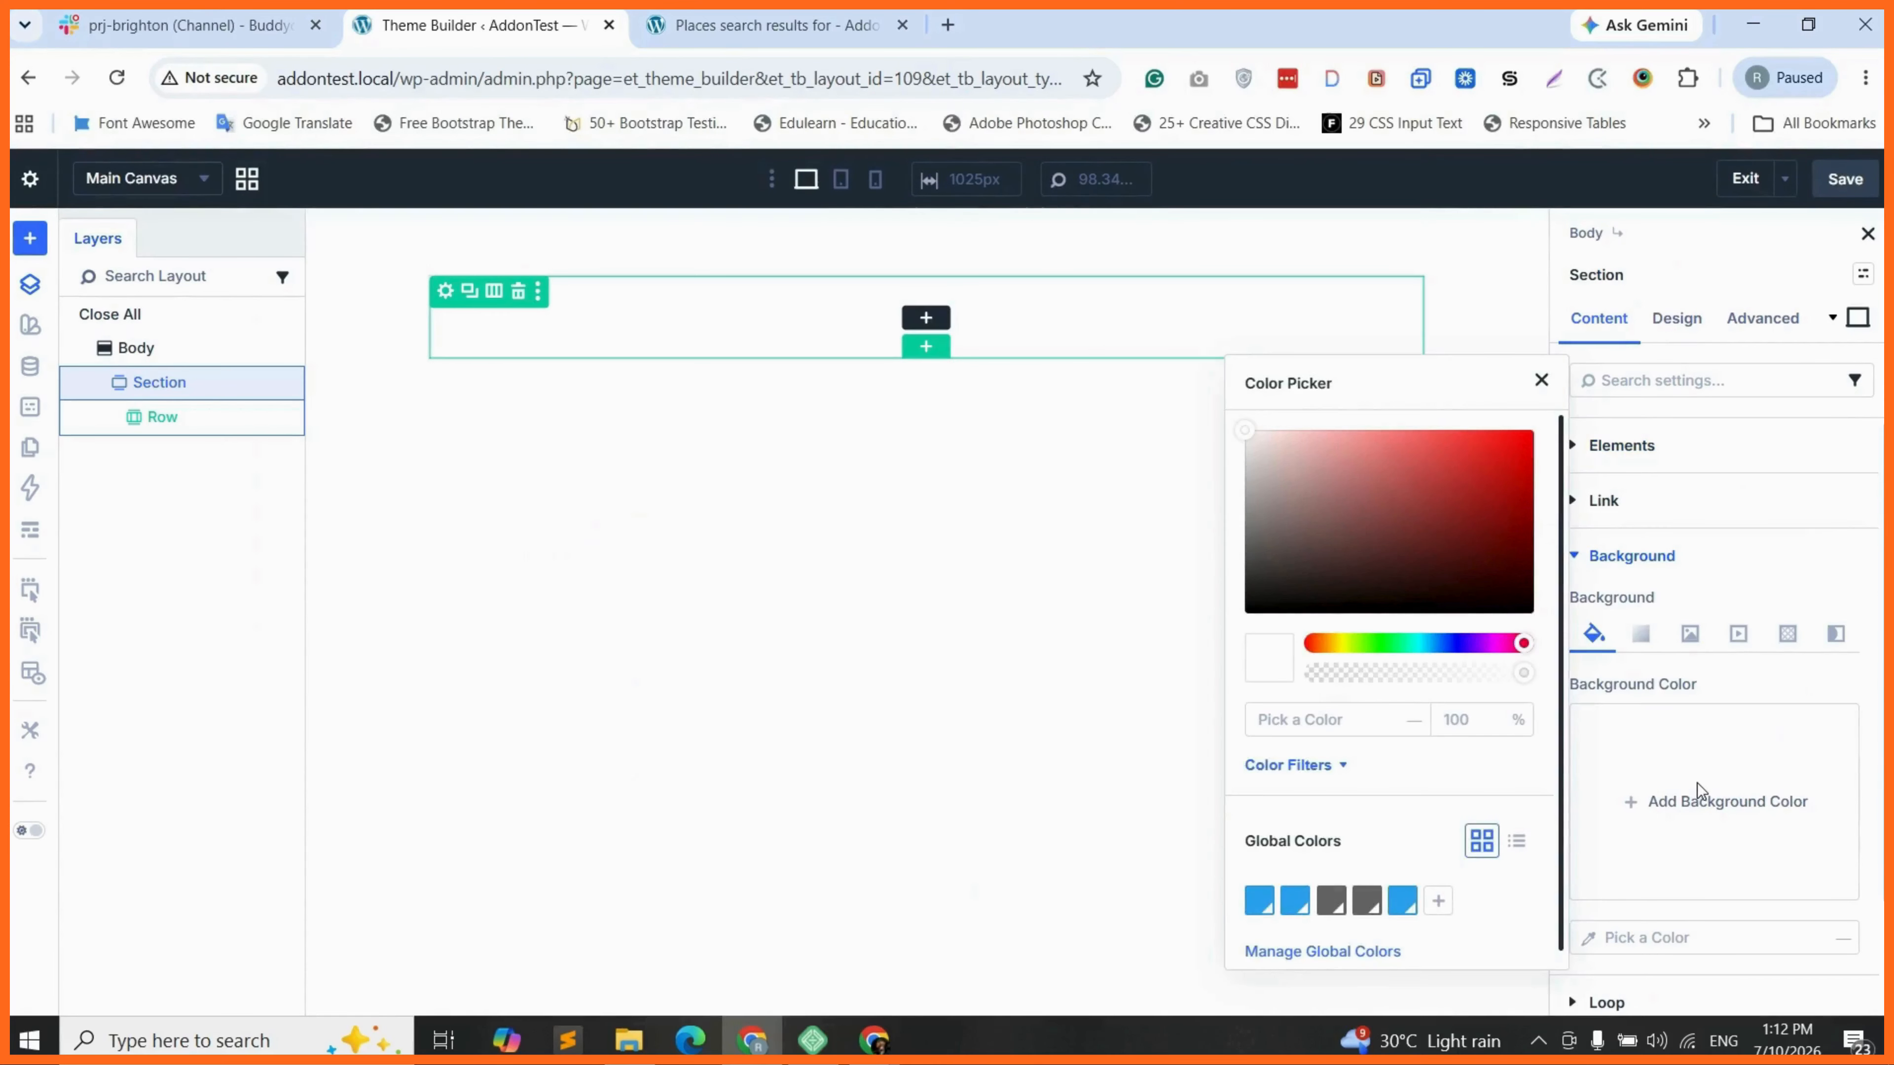
pyautogui.click(1334, 643)
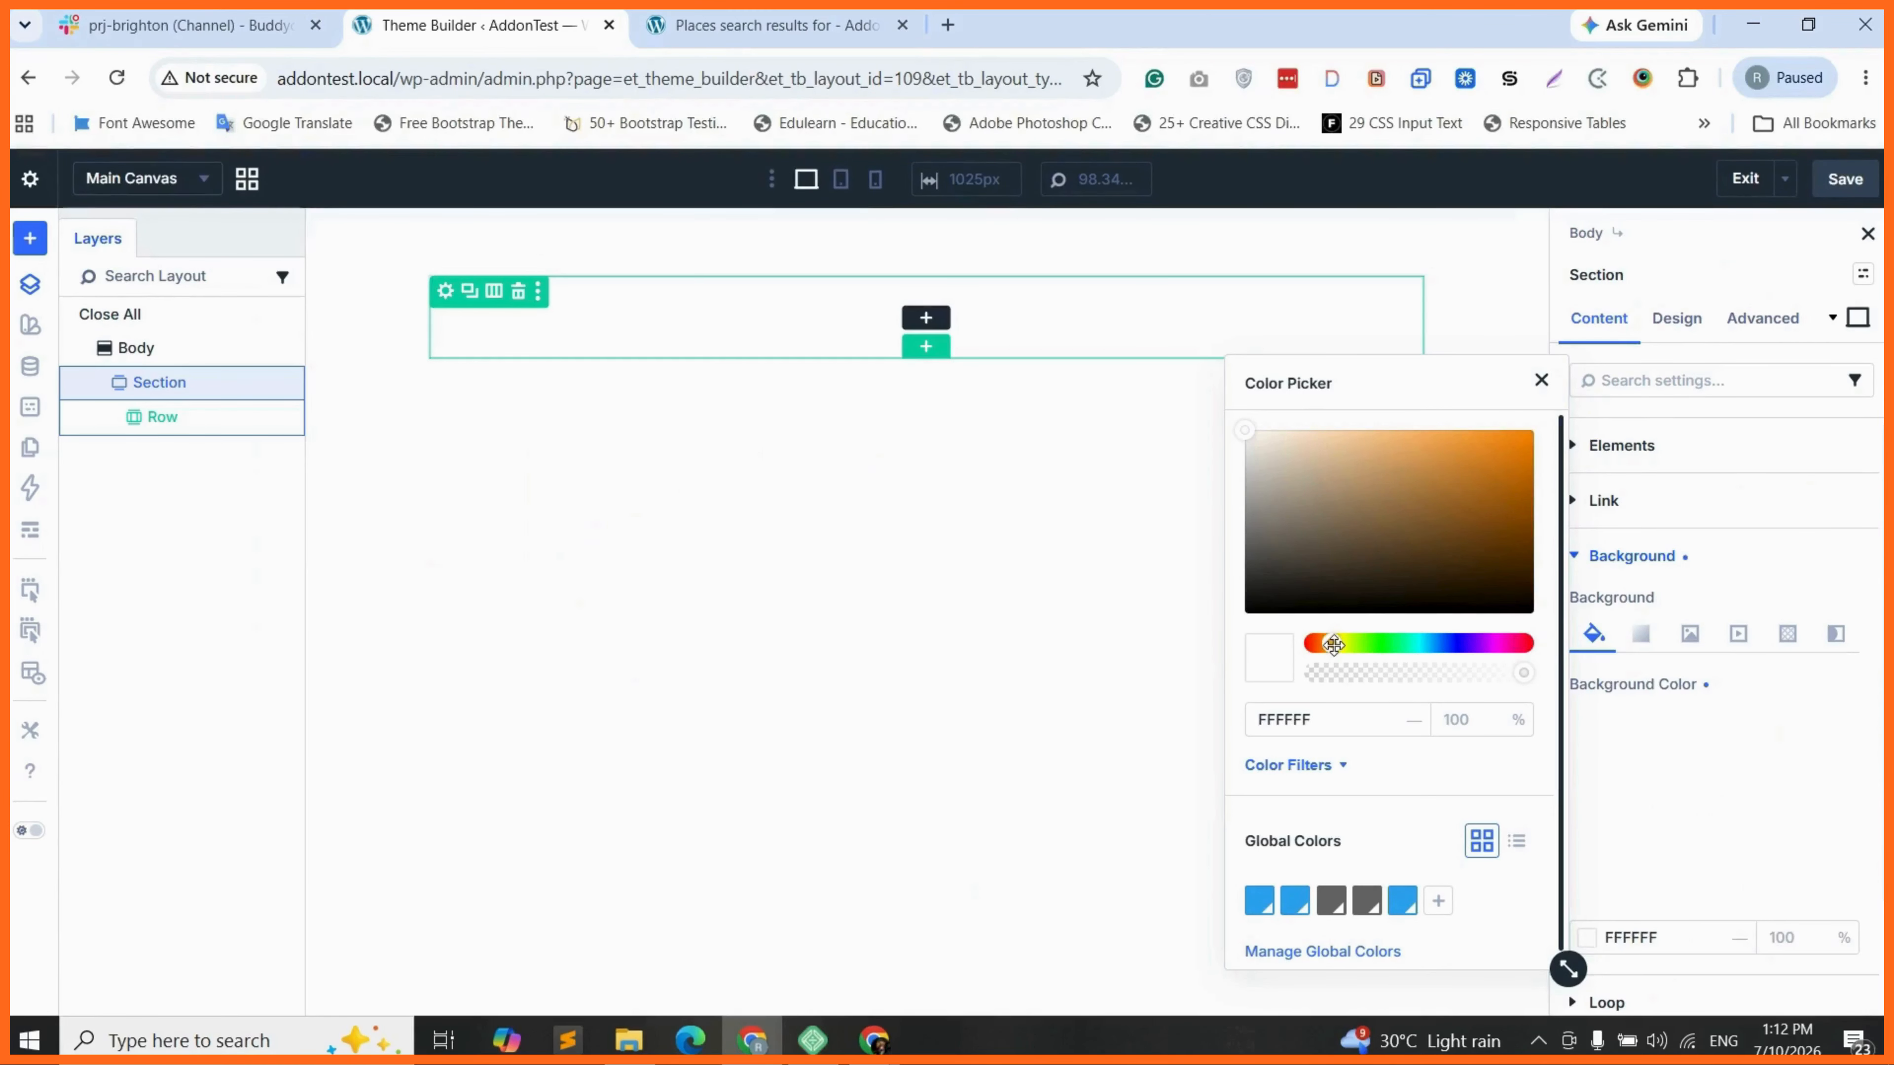
pyautogui.moveTo(1334, 643); pyautogui.dragTo(1336, 644)
pyautogui.click(1514, 448)
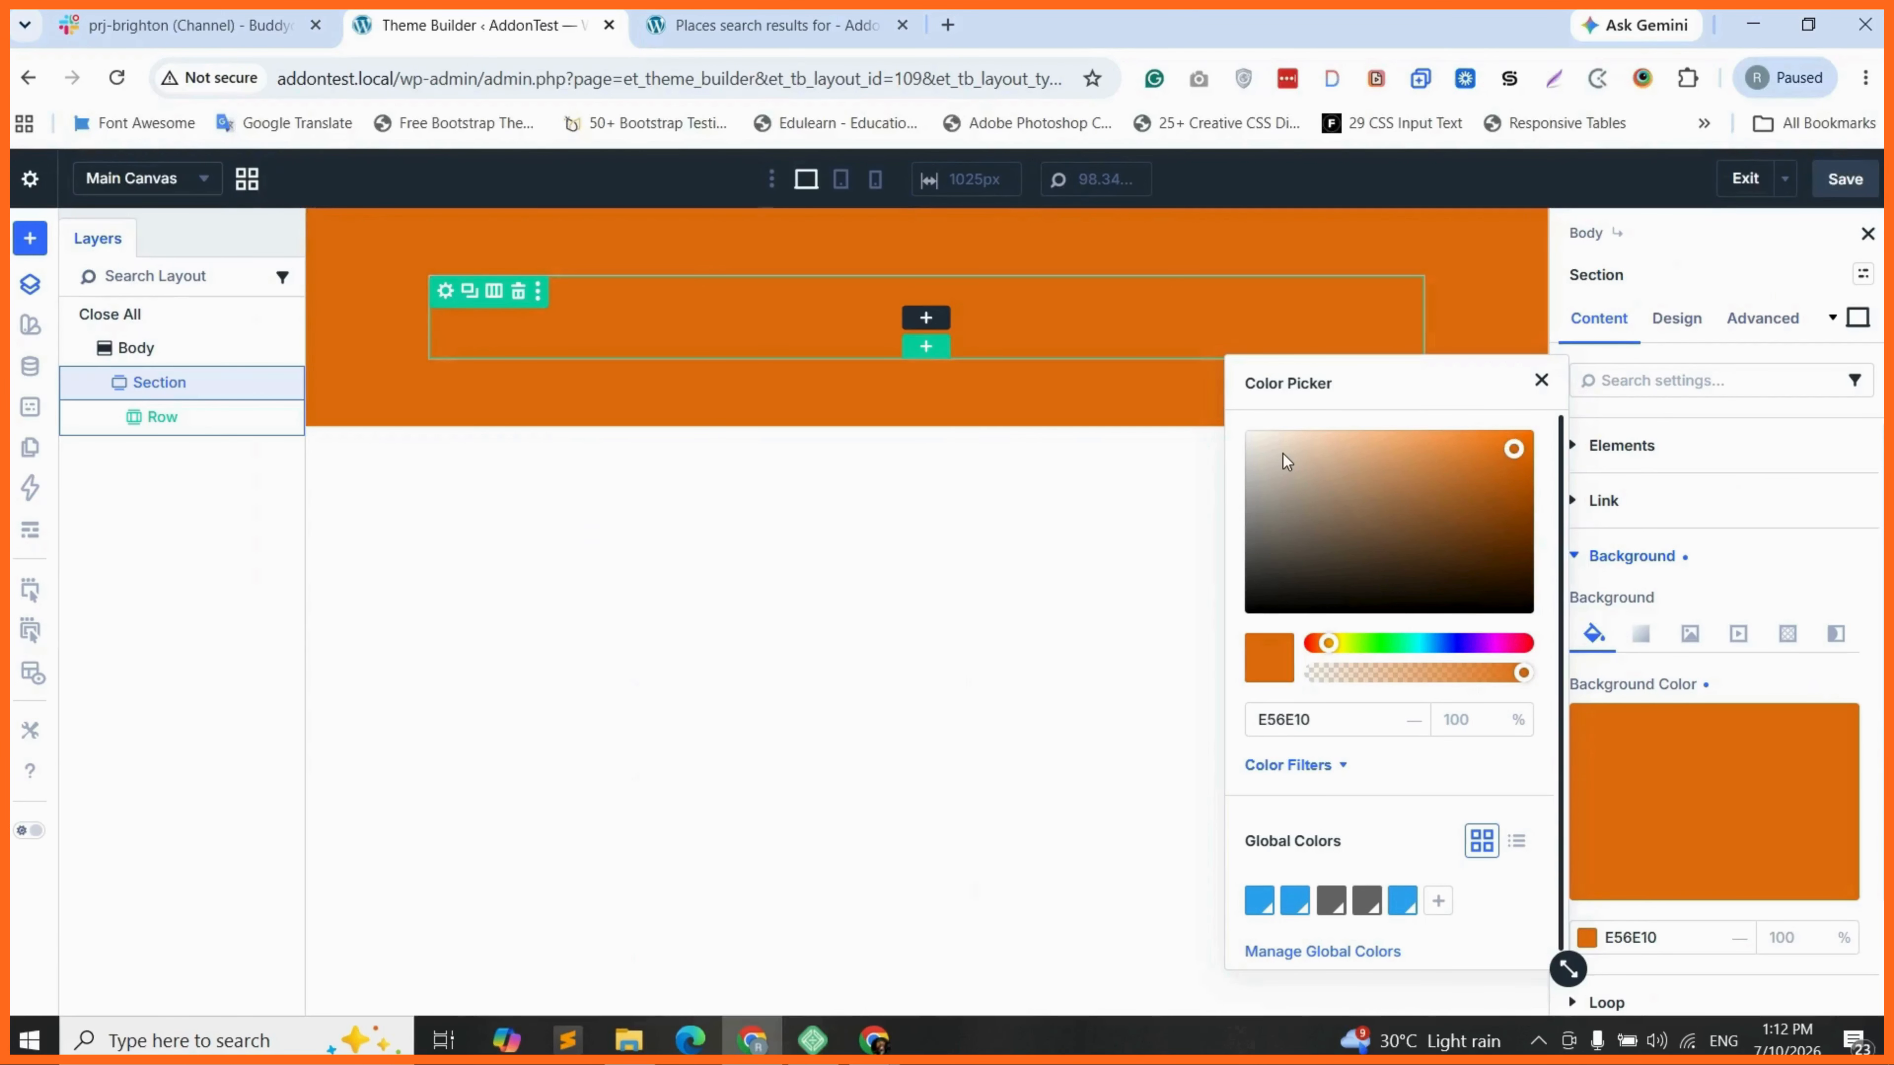
# Step: Insert a Heading module into the row of the orange section
pyautogui.click(926, 317)
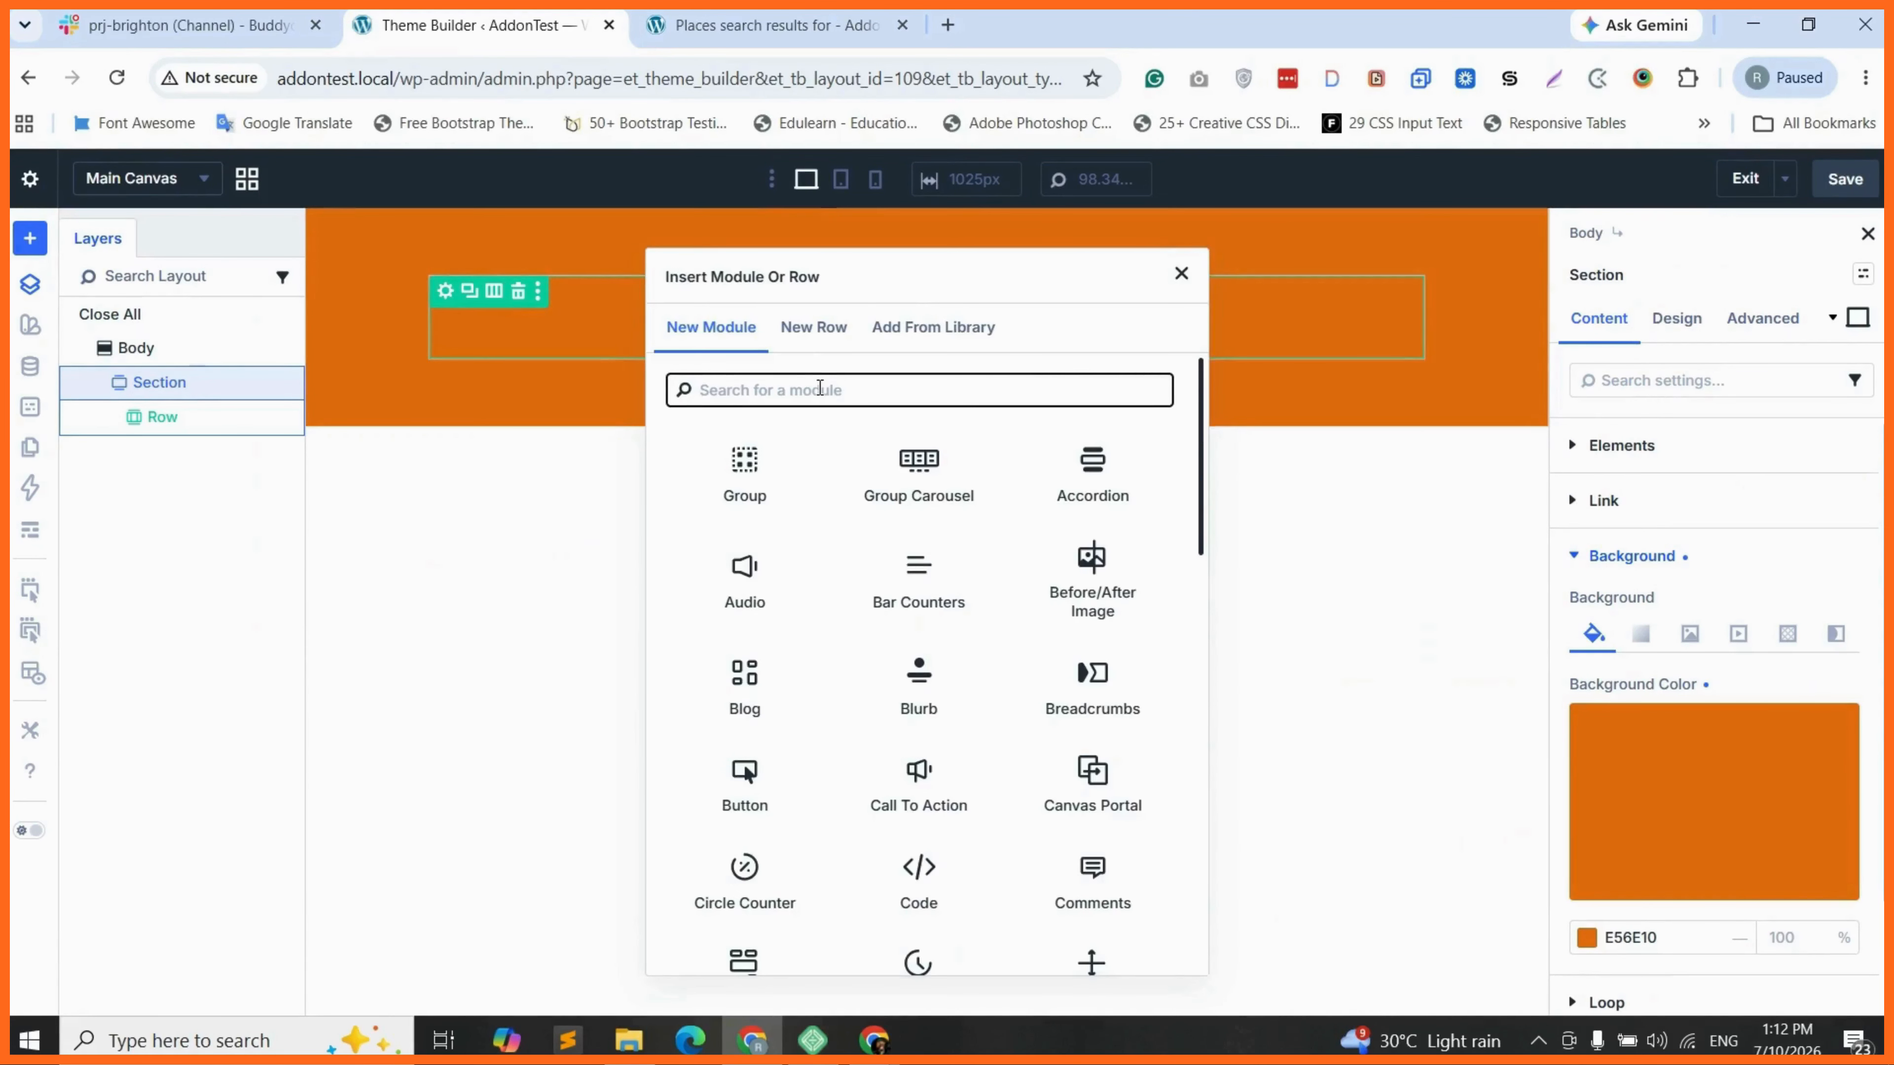
pyautogui.write('head')
pyautogui.click(748, 471)
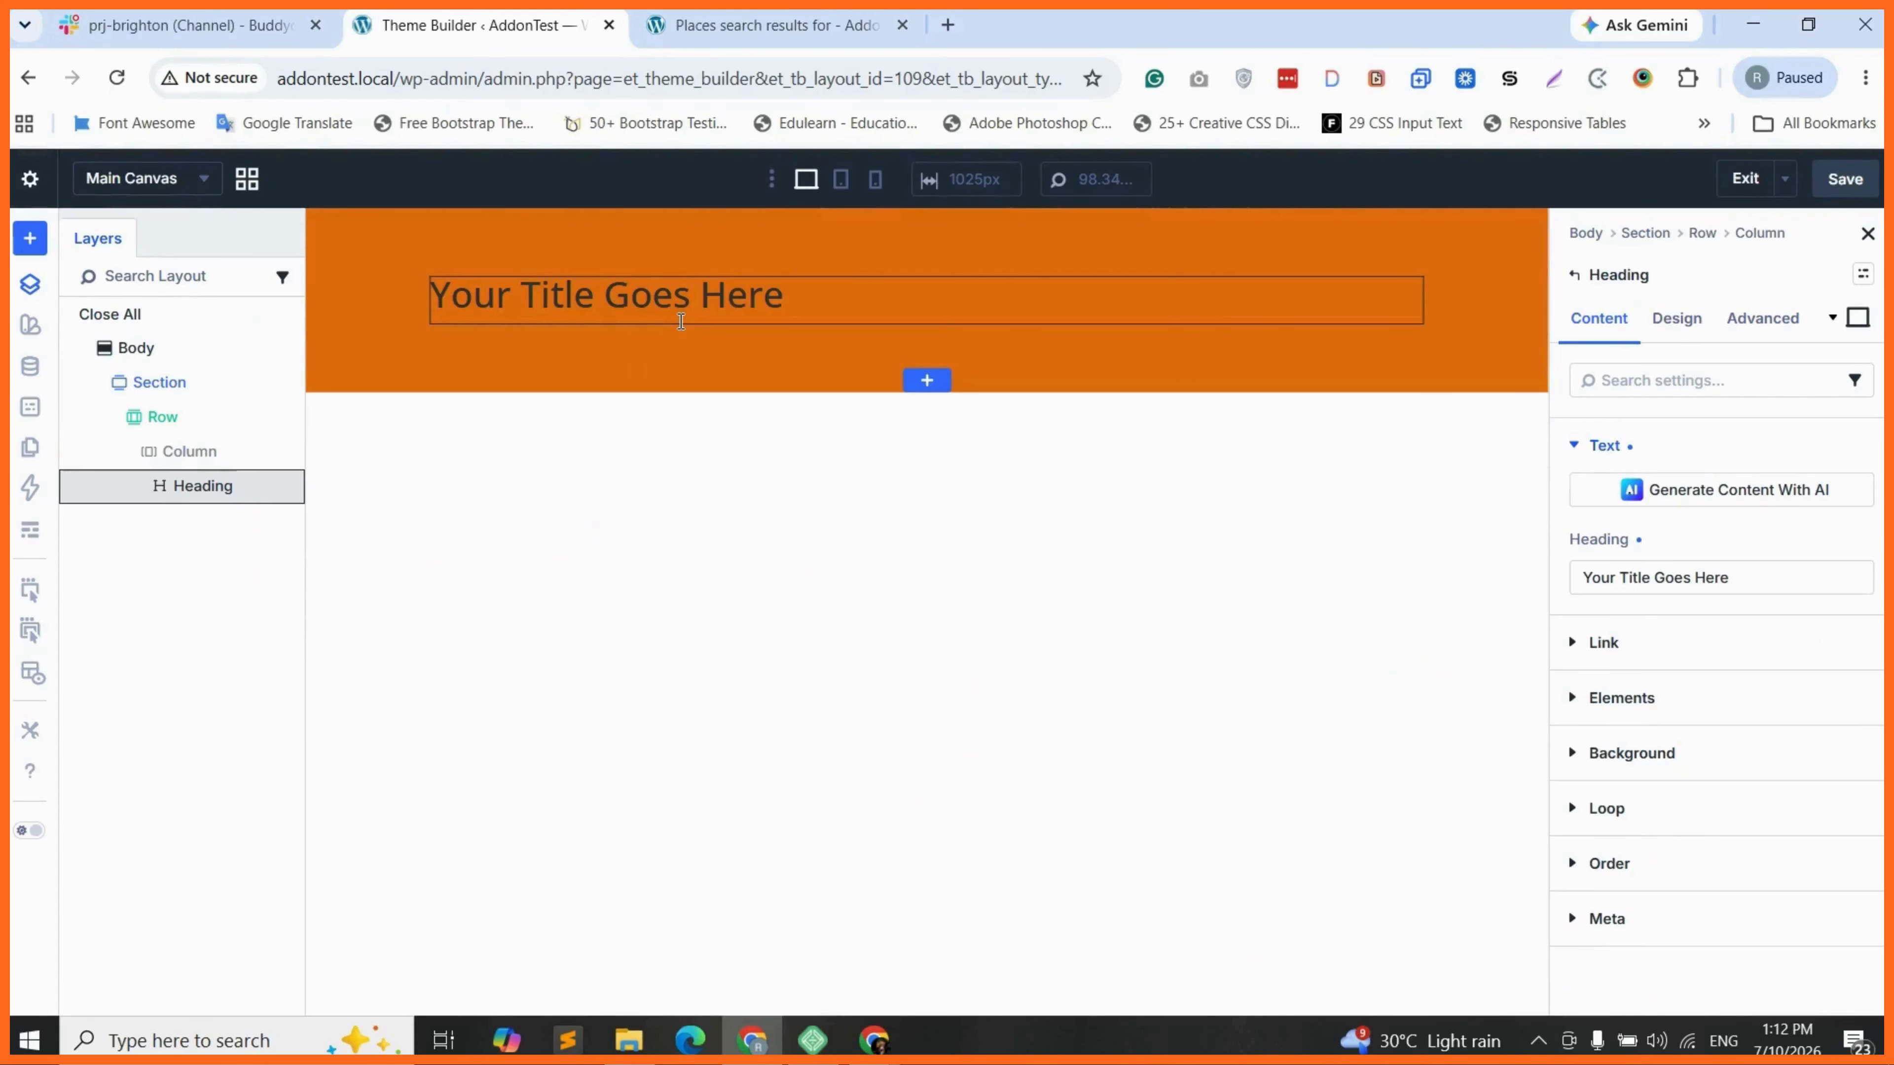
# Step: Replace the heading's placeholder text with the dynamic content Post/Archive Title
pyautogui.doubleClick(1637, 578)
pyautogui.hotkey('ctrl', 'a')
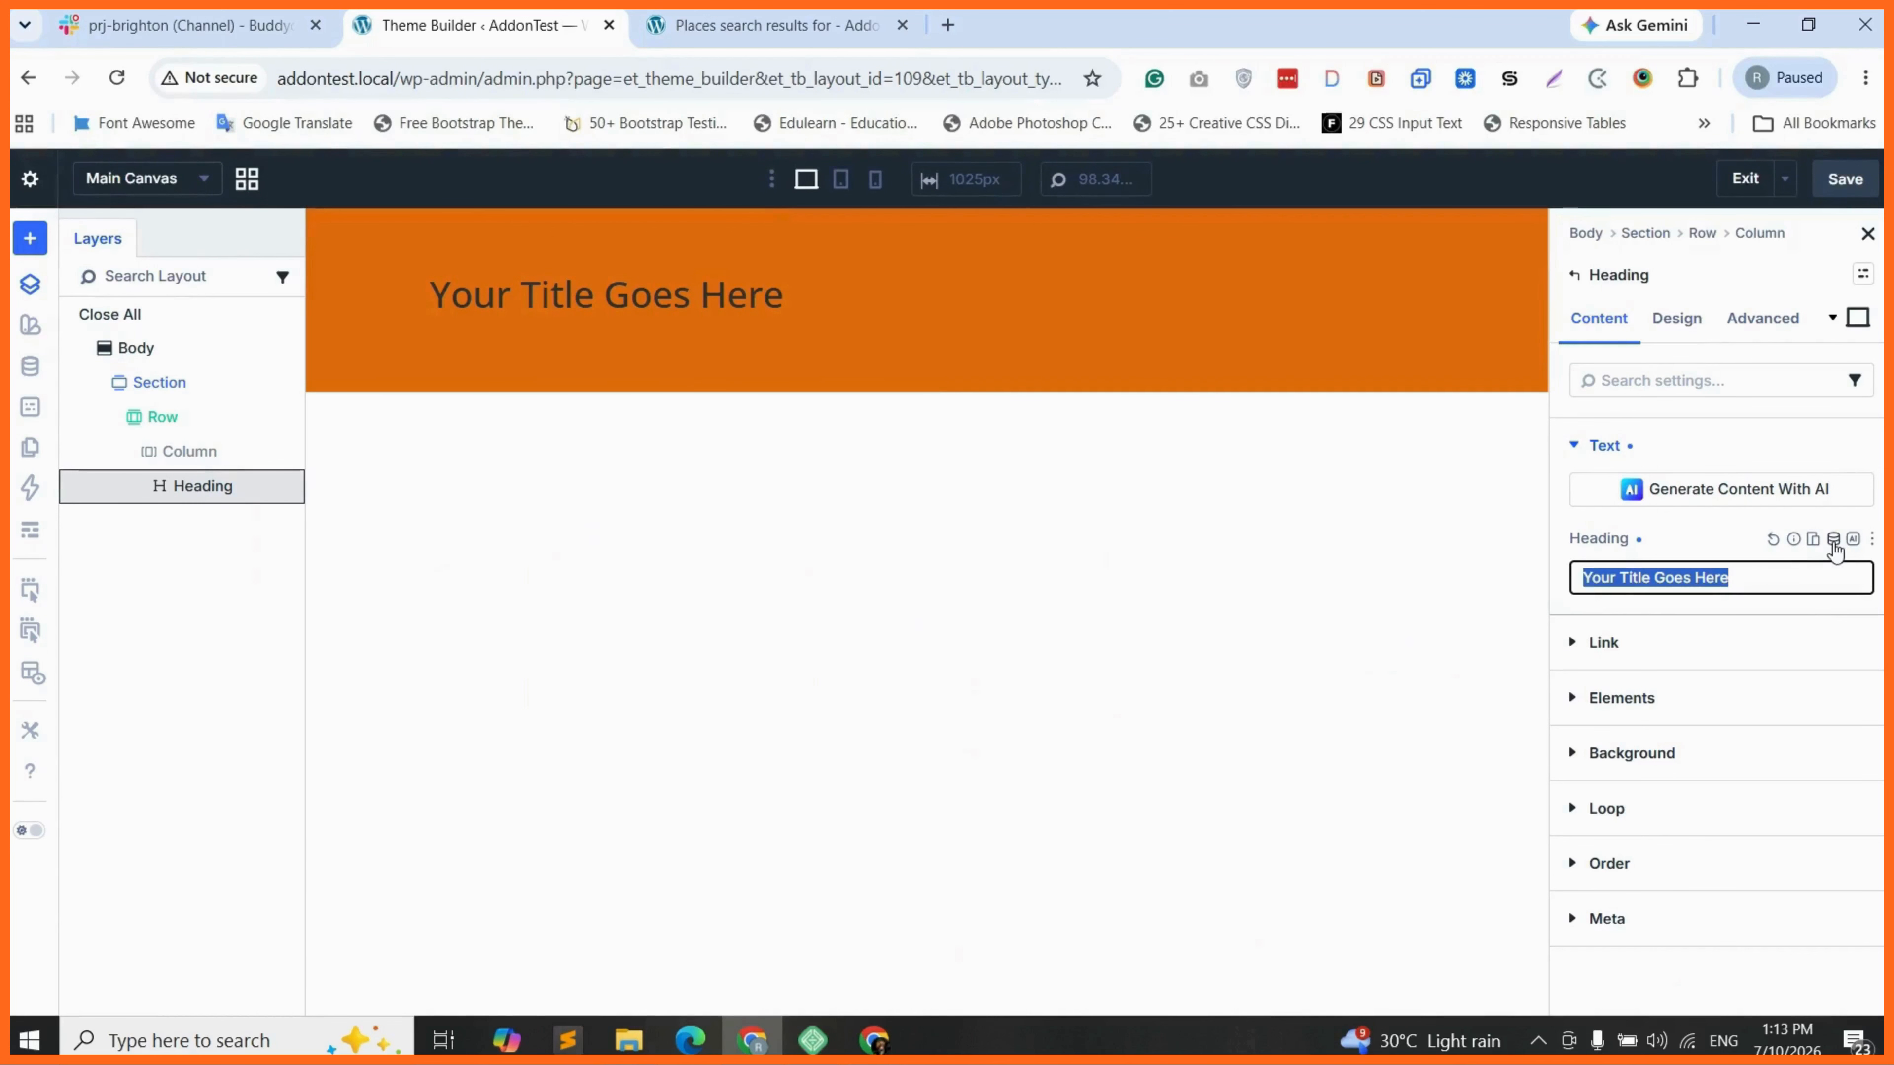
pyautogui.click(1833, 543)
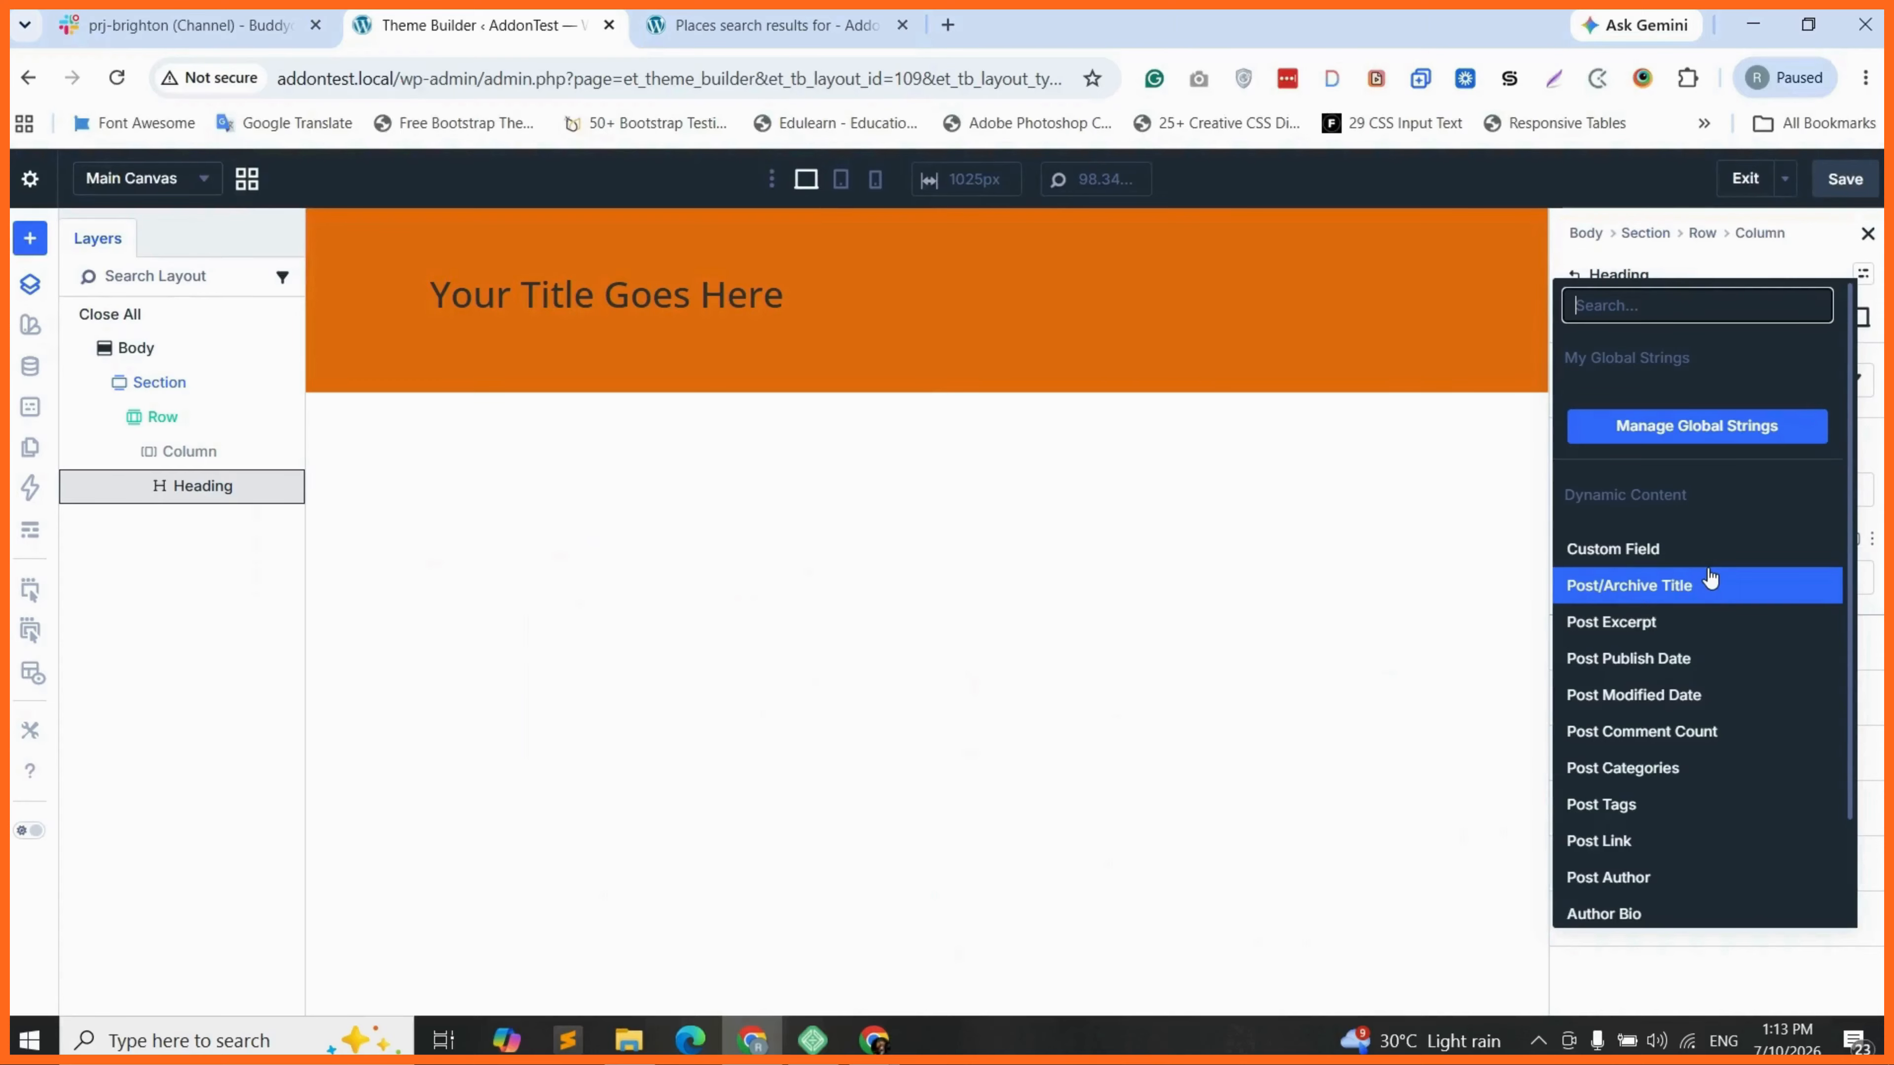
pyautogui.click(1710, 584)
pyautogui.click(1809, 555)
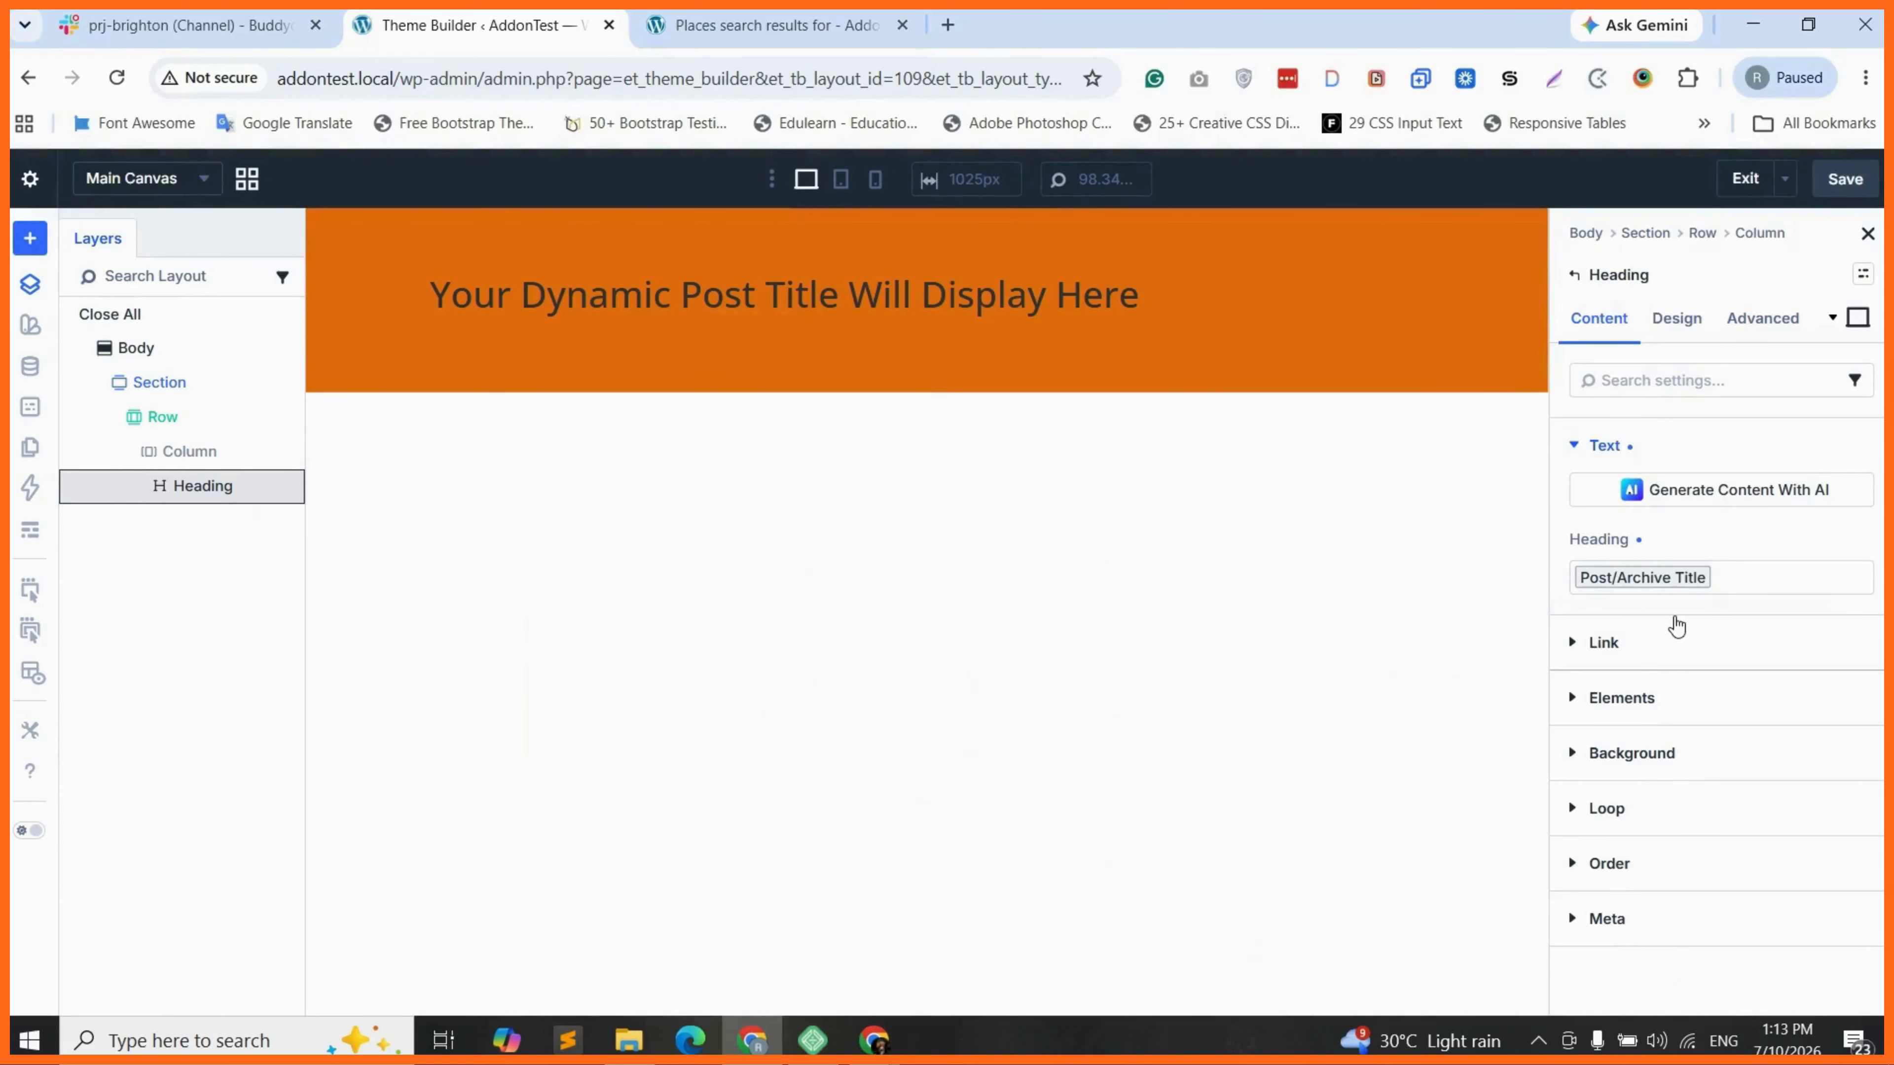
# Step: Style the heading text as level H2 in Poppins with Semi Bold weight and centred alignment
pyautogui.click(1677, 318)
pyautogui.click(1634, 556)
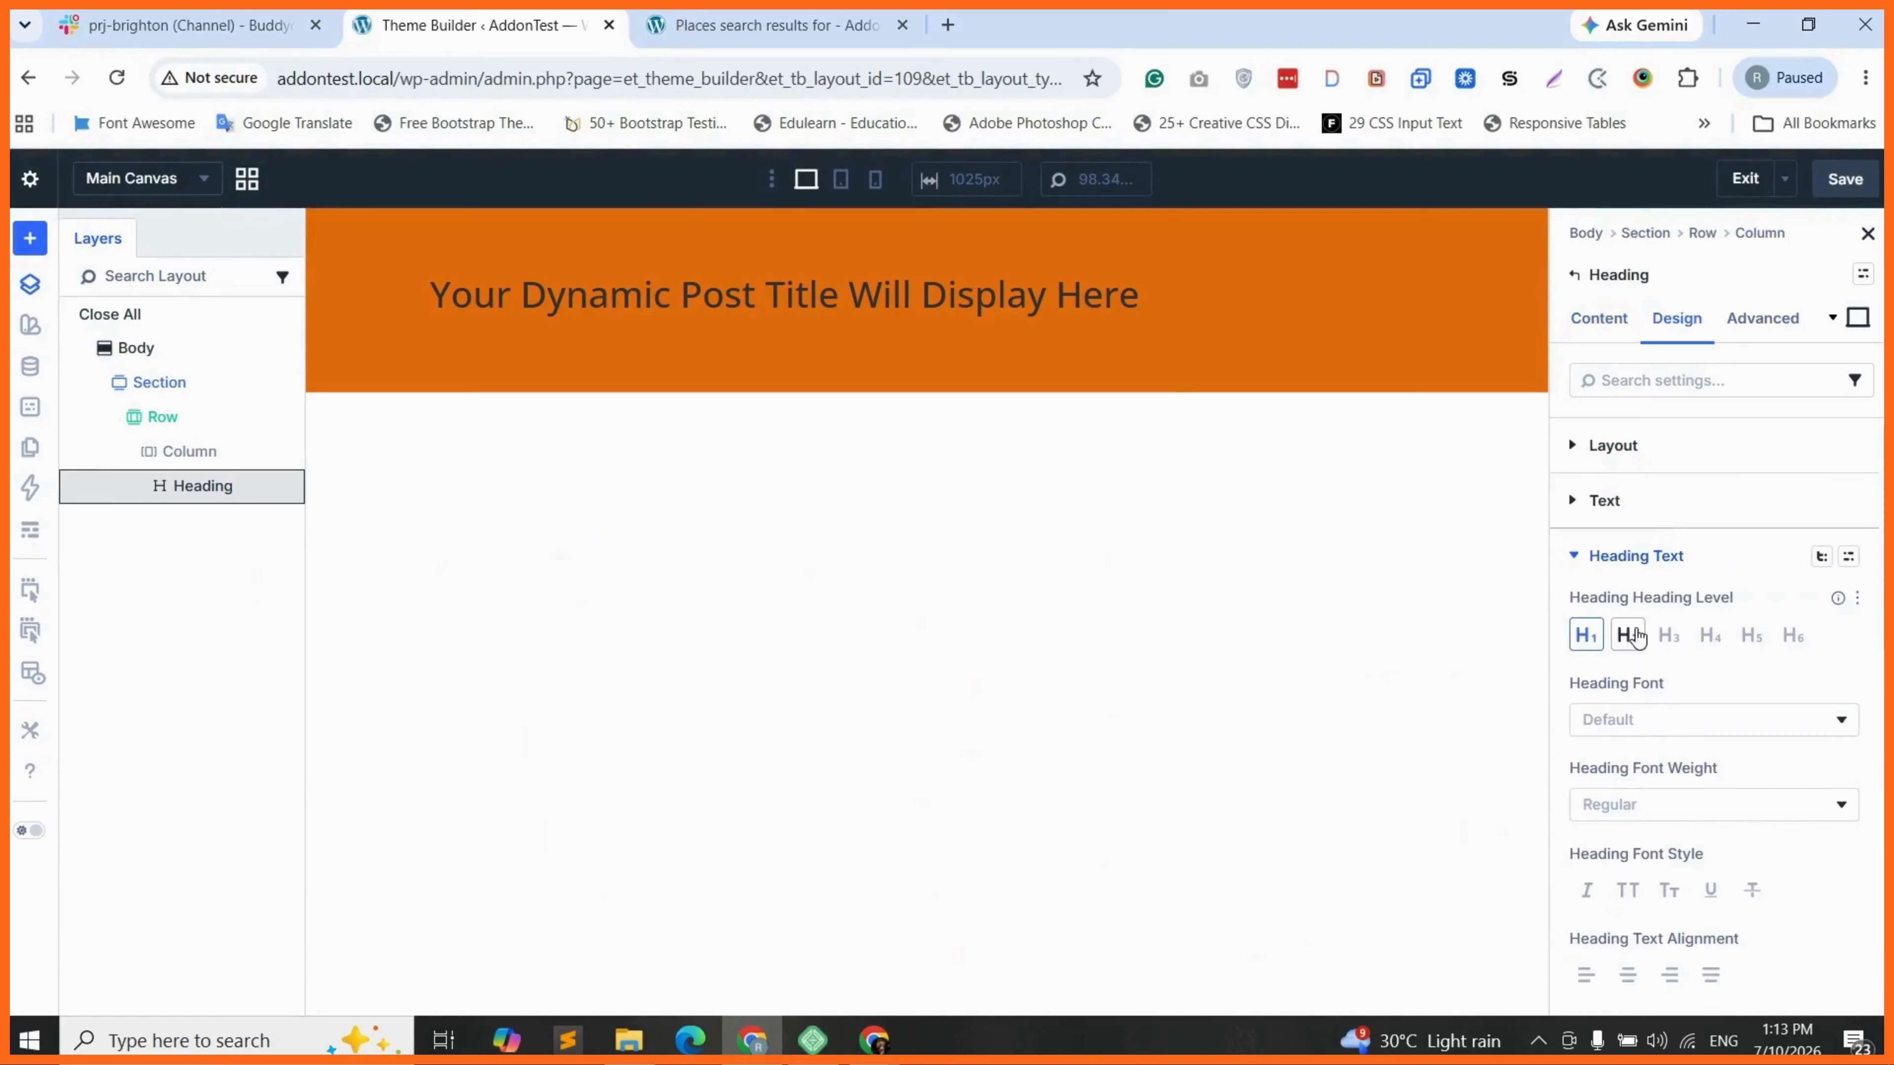
pyautogui.click(1629, 636)
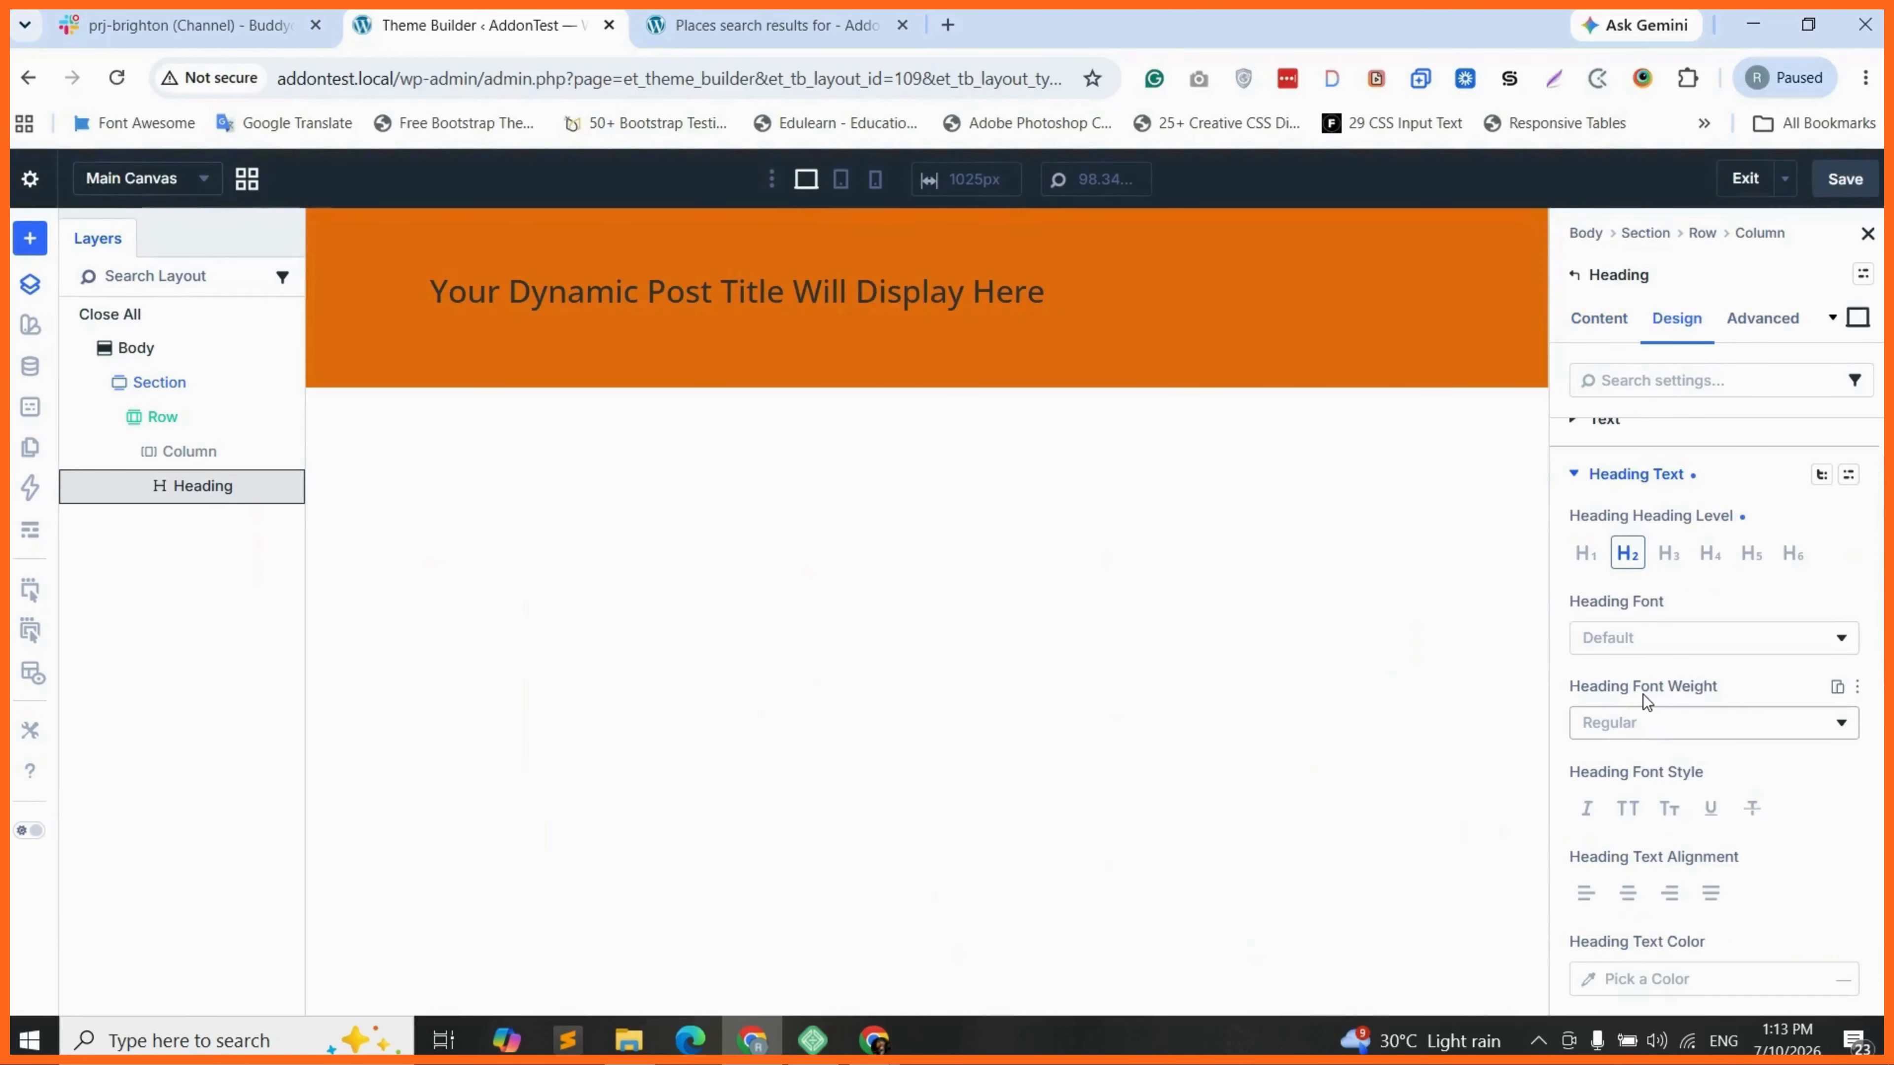
pyautogui.scroll(-1, 1643, 694)
pyautogui.click(1670, 638)
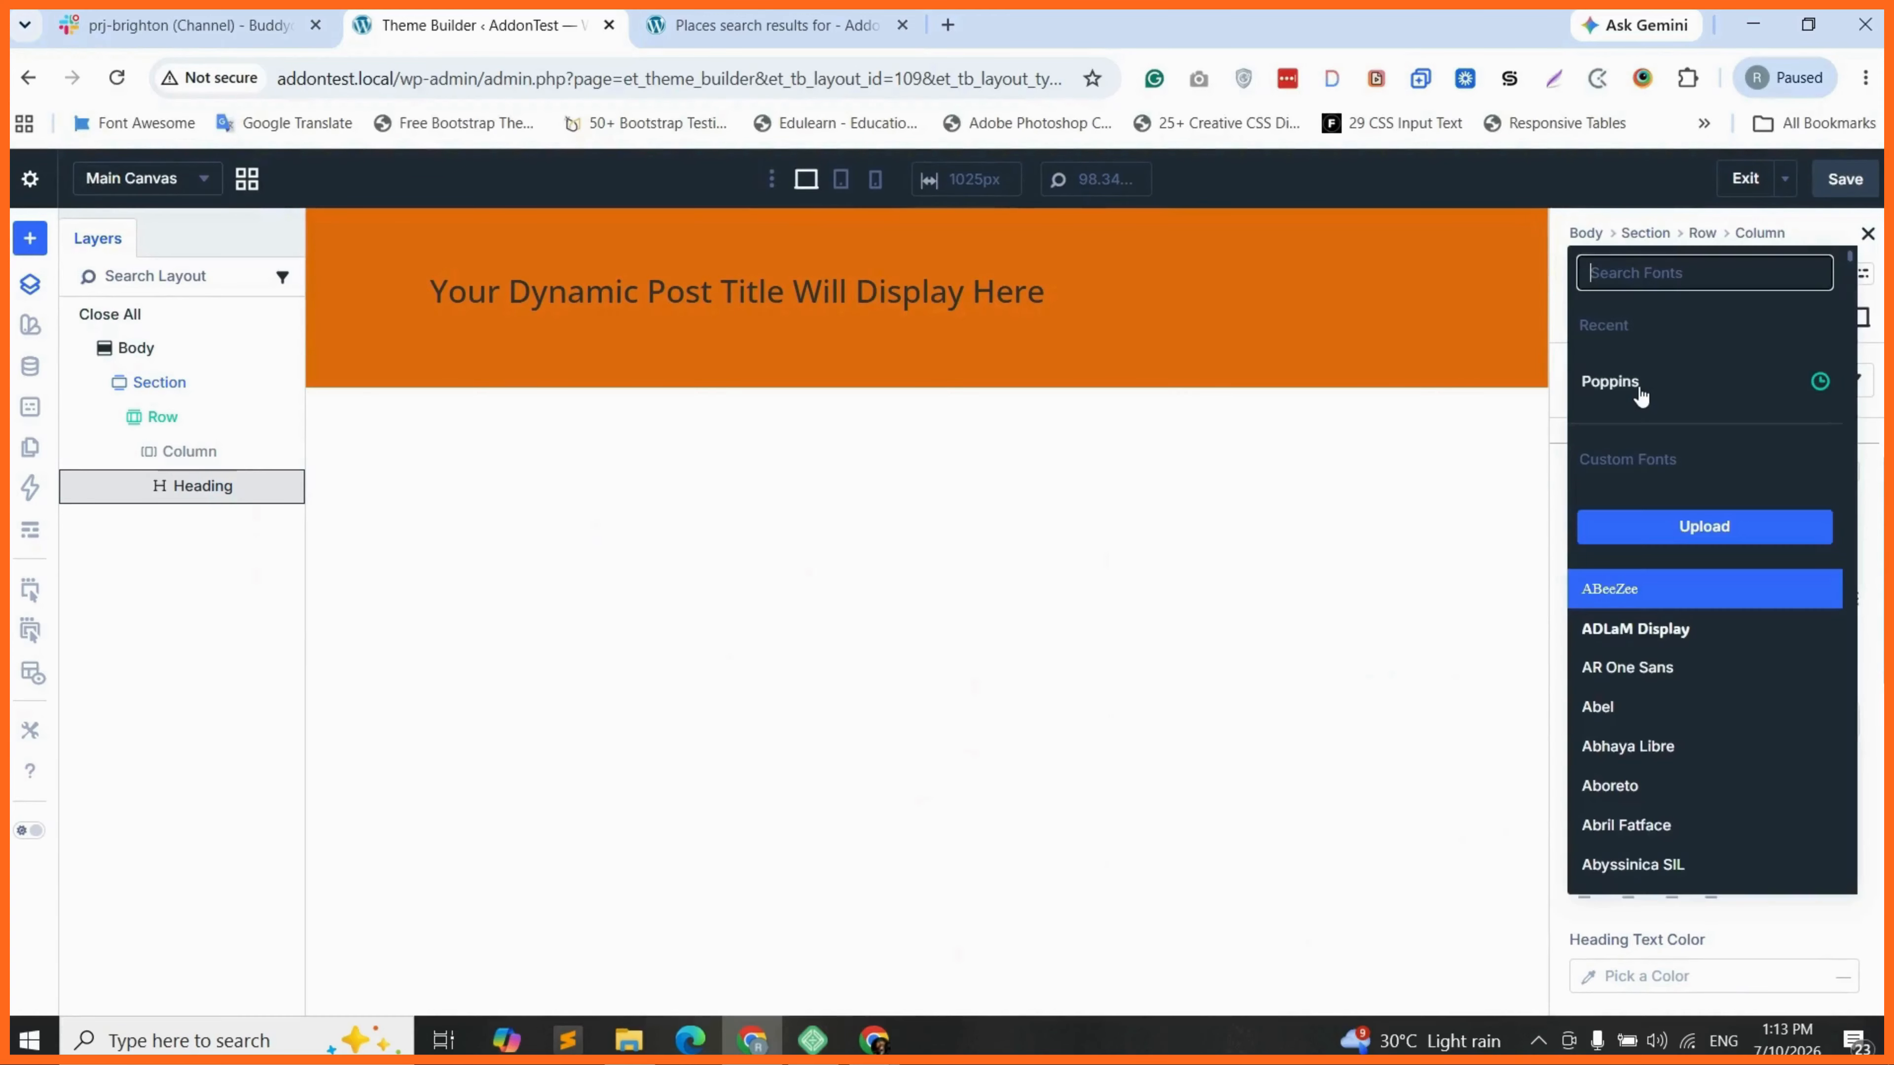
pyautogui.click(1640, 396)
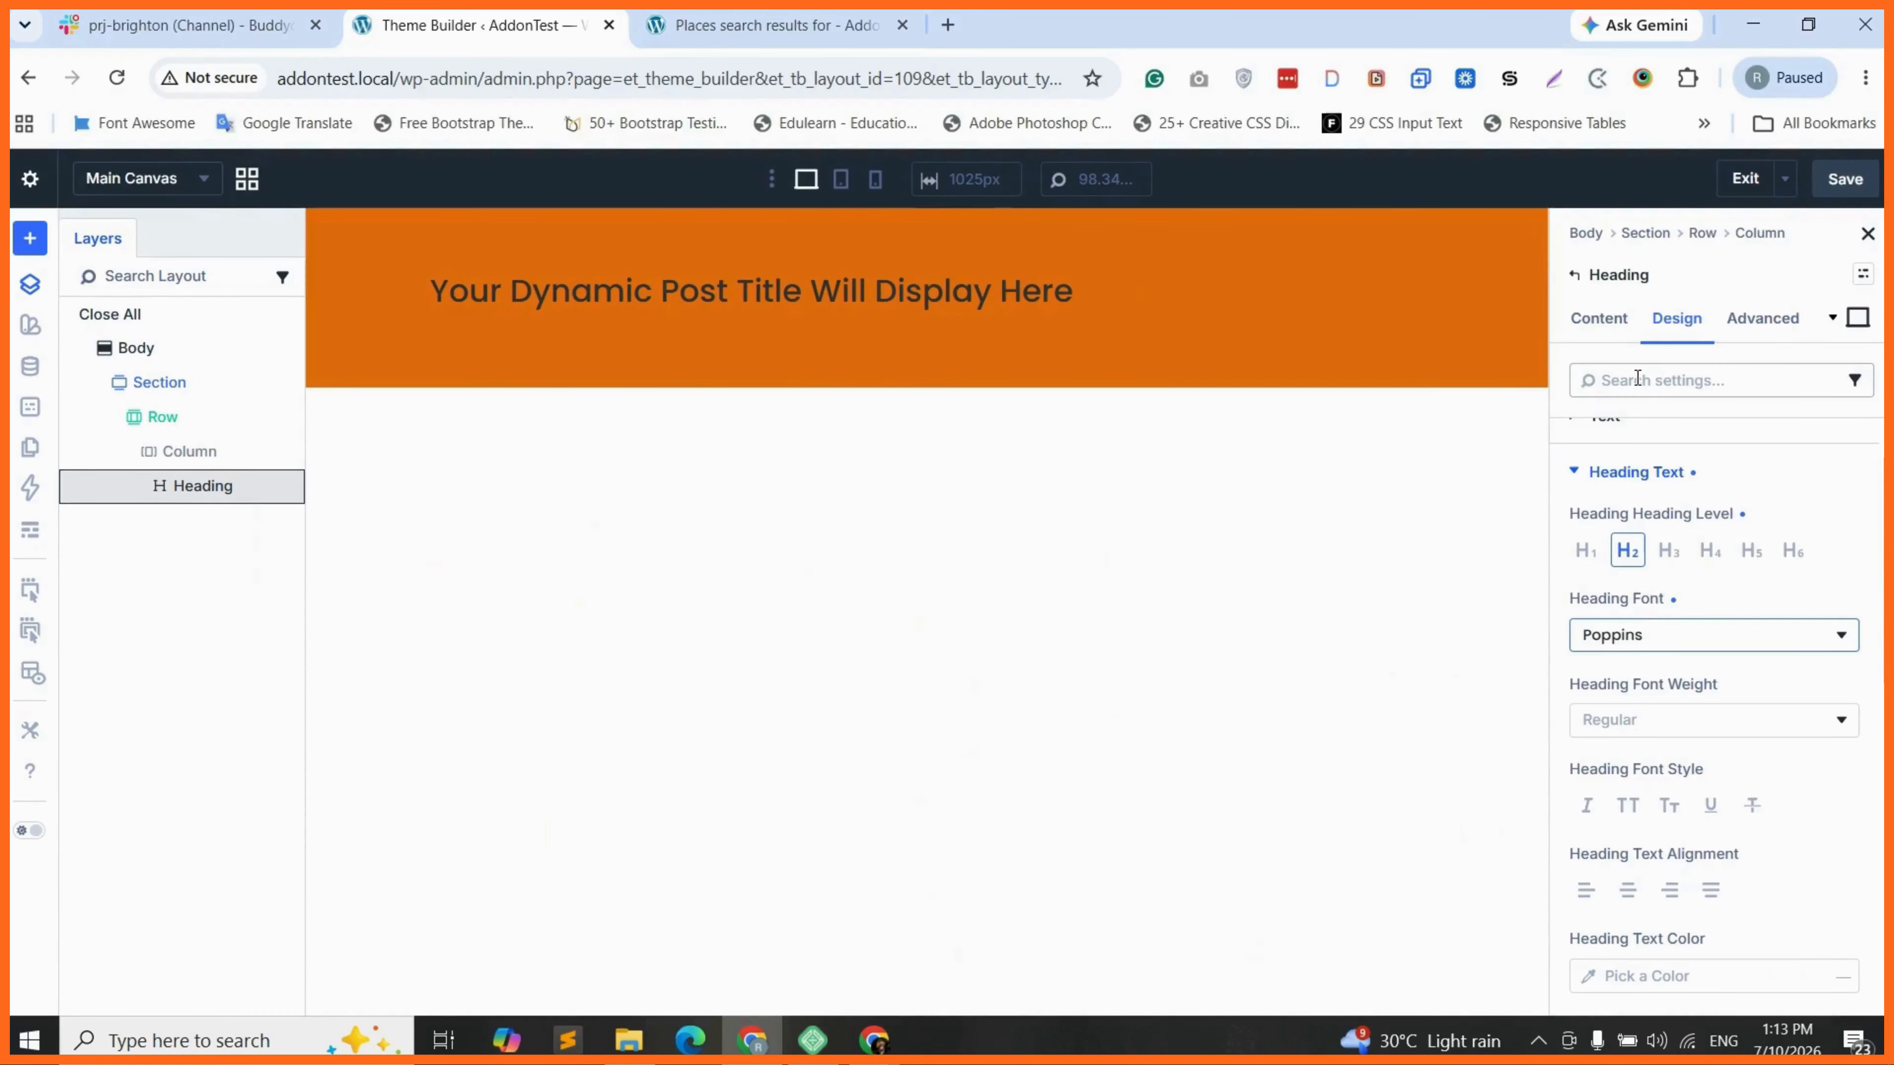
pyautogui.click(1664, 732)
pyautogui.click(1622, 747)
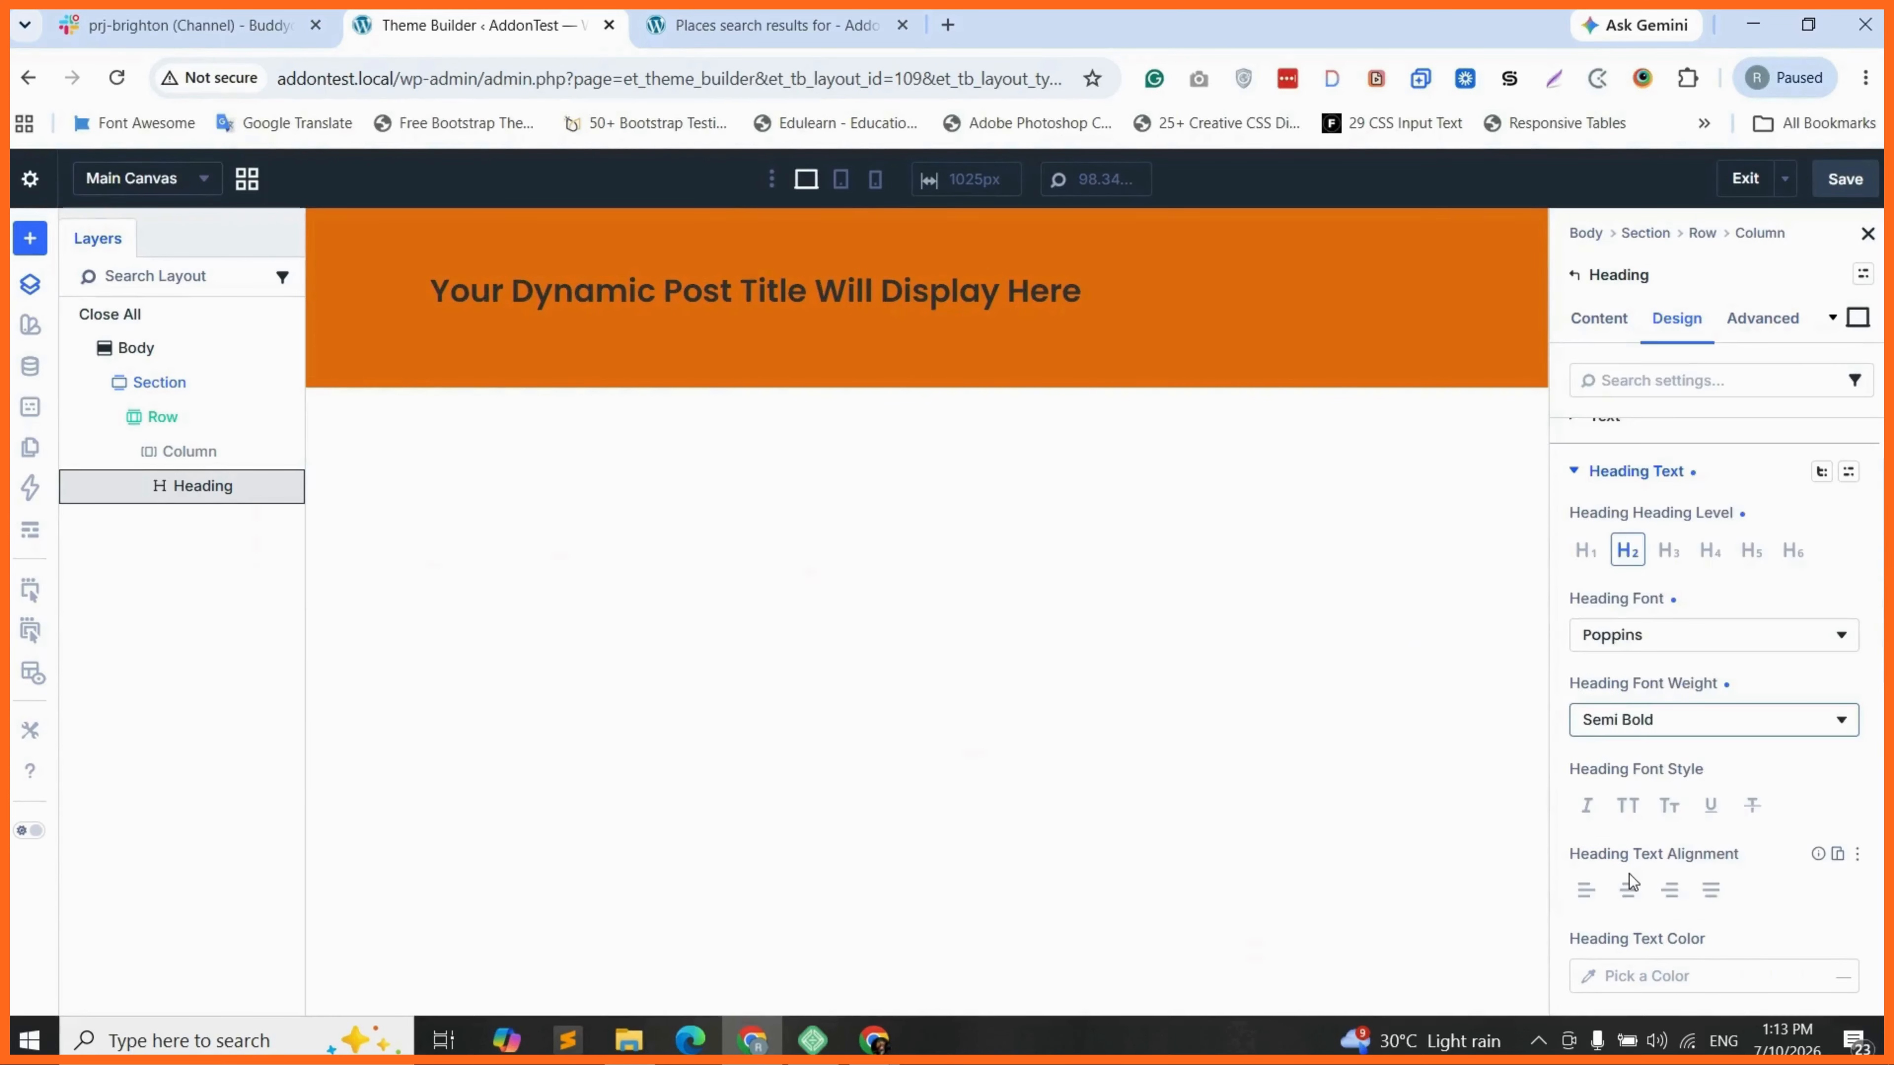
pyautogui.click(1628, 885)
# Step: Set the heading text colour to white FFFFFF and its text size to 36 px
pyautogui.scroll(-3, 1718, 832)
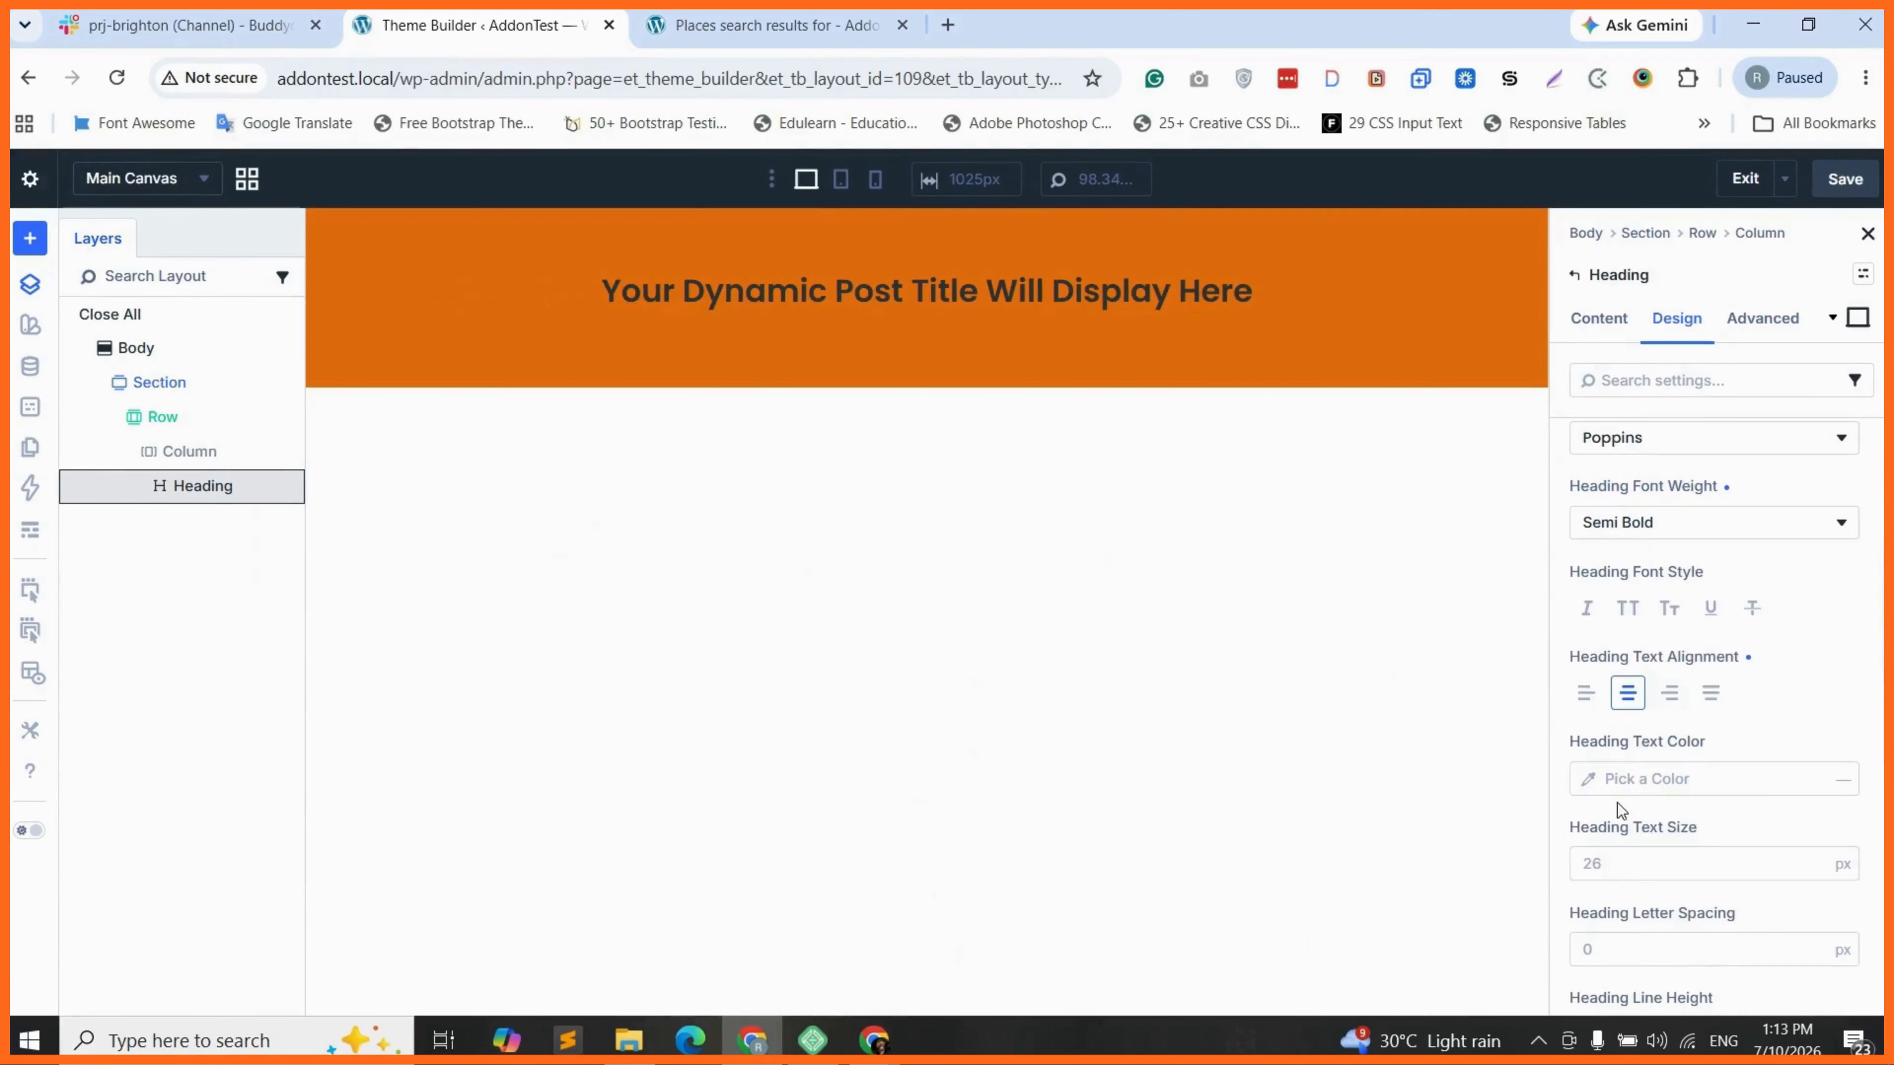
pyautogui.click(1594, 784)
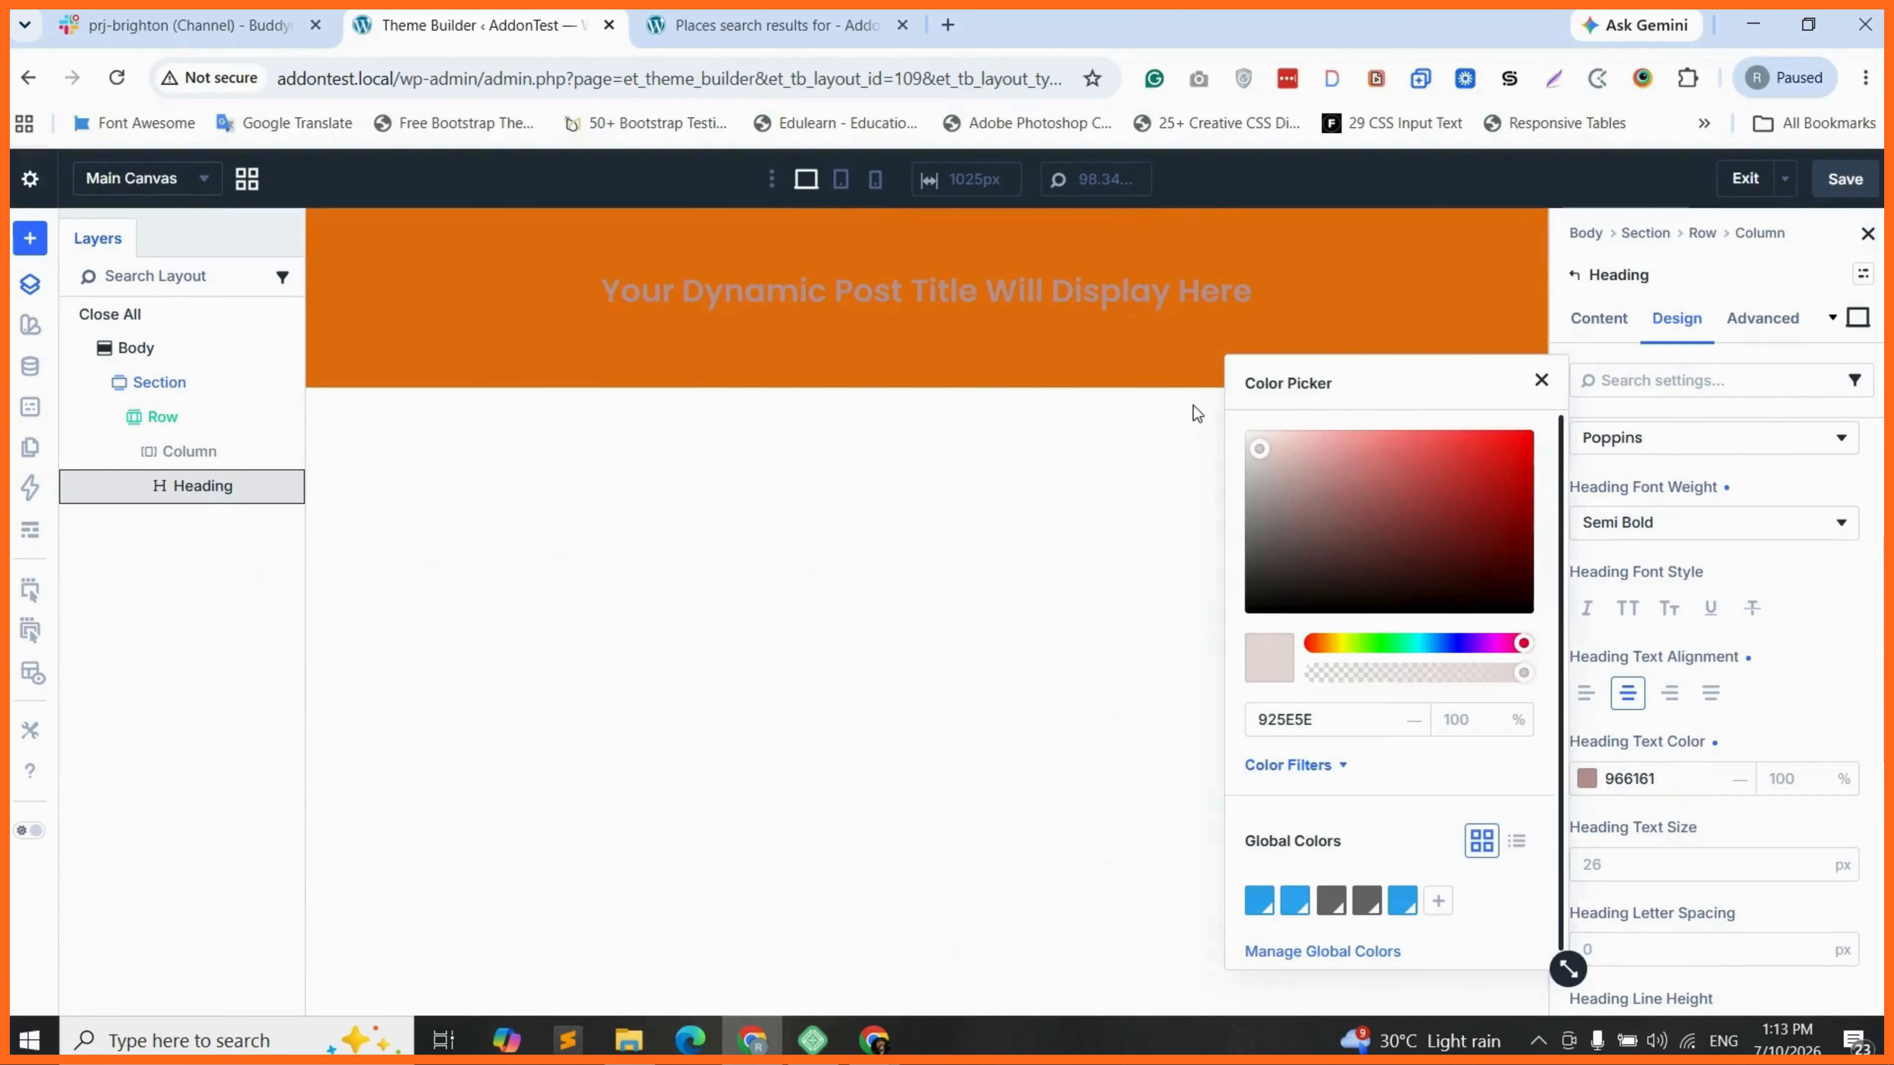
pyautogui.click(1640, 864)
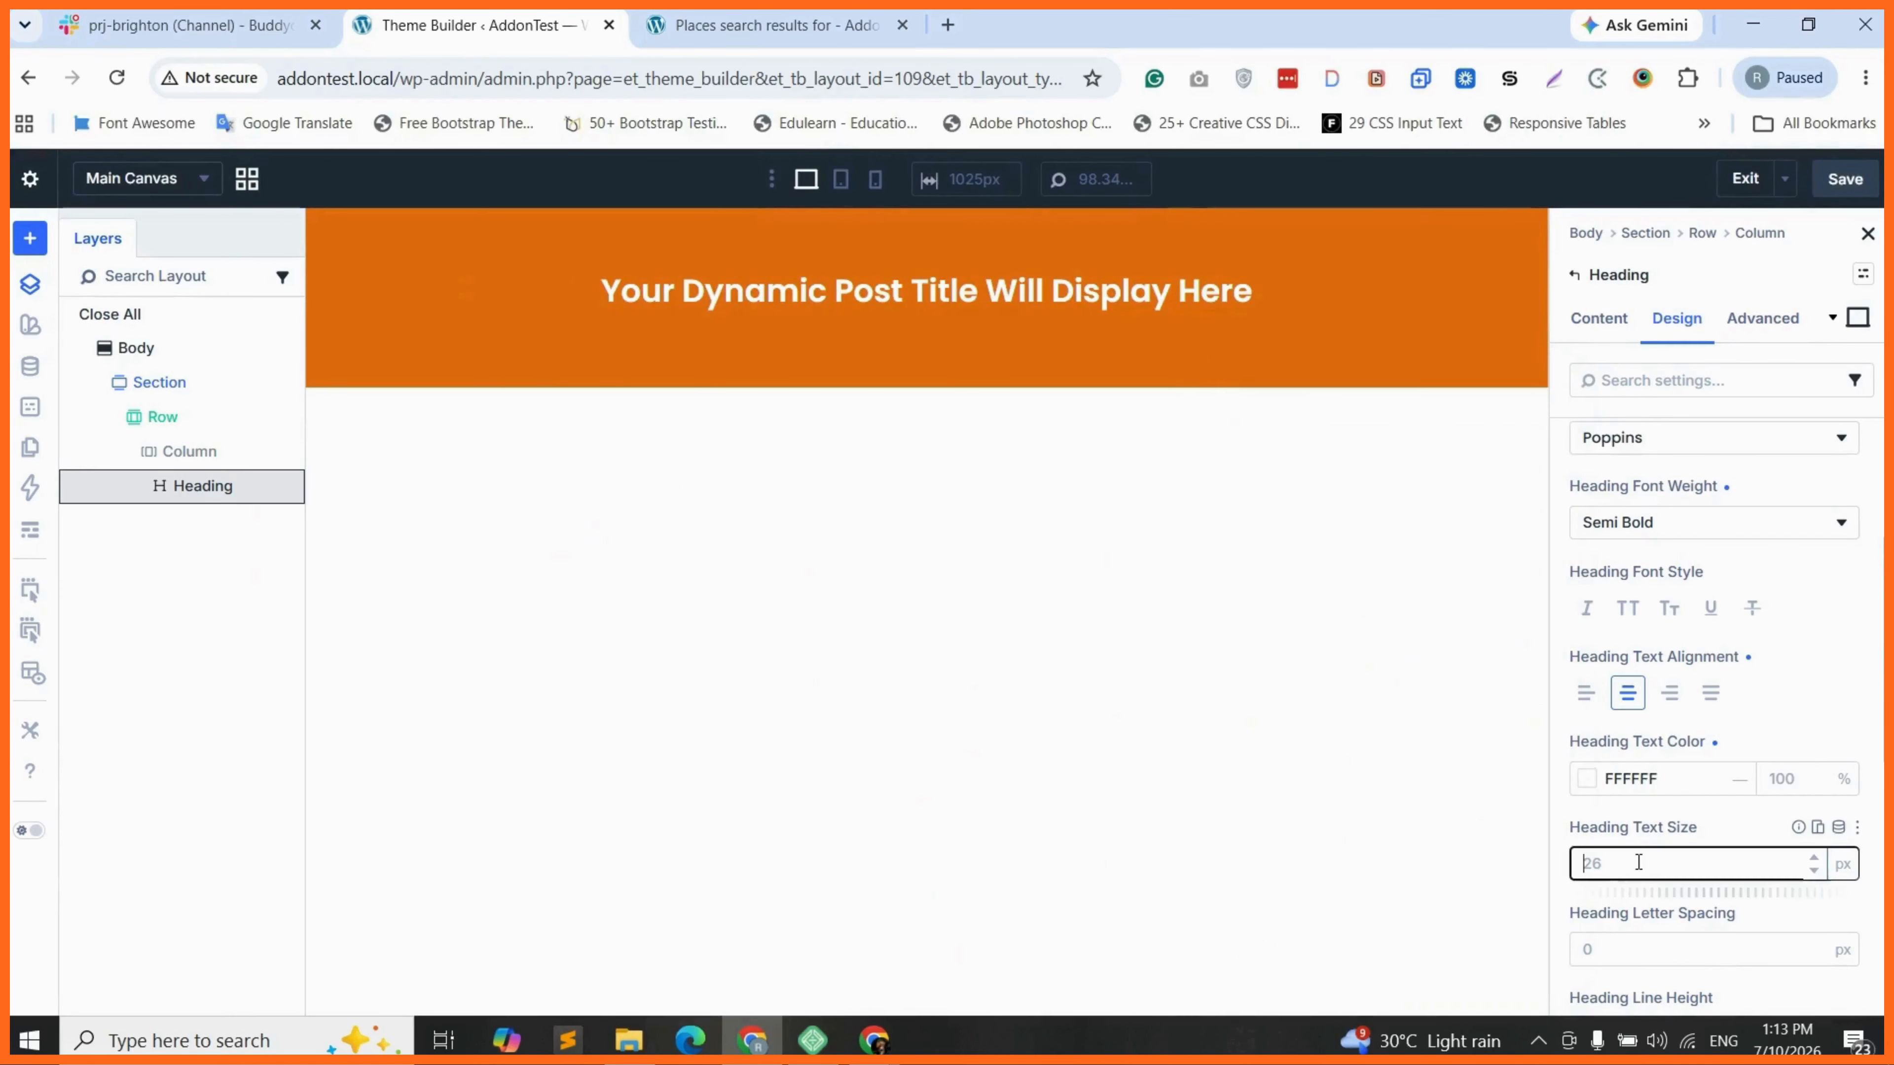
pyautogui.write('36')
pyautogui.click(1722, 821)
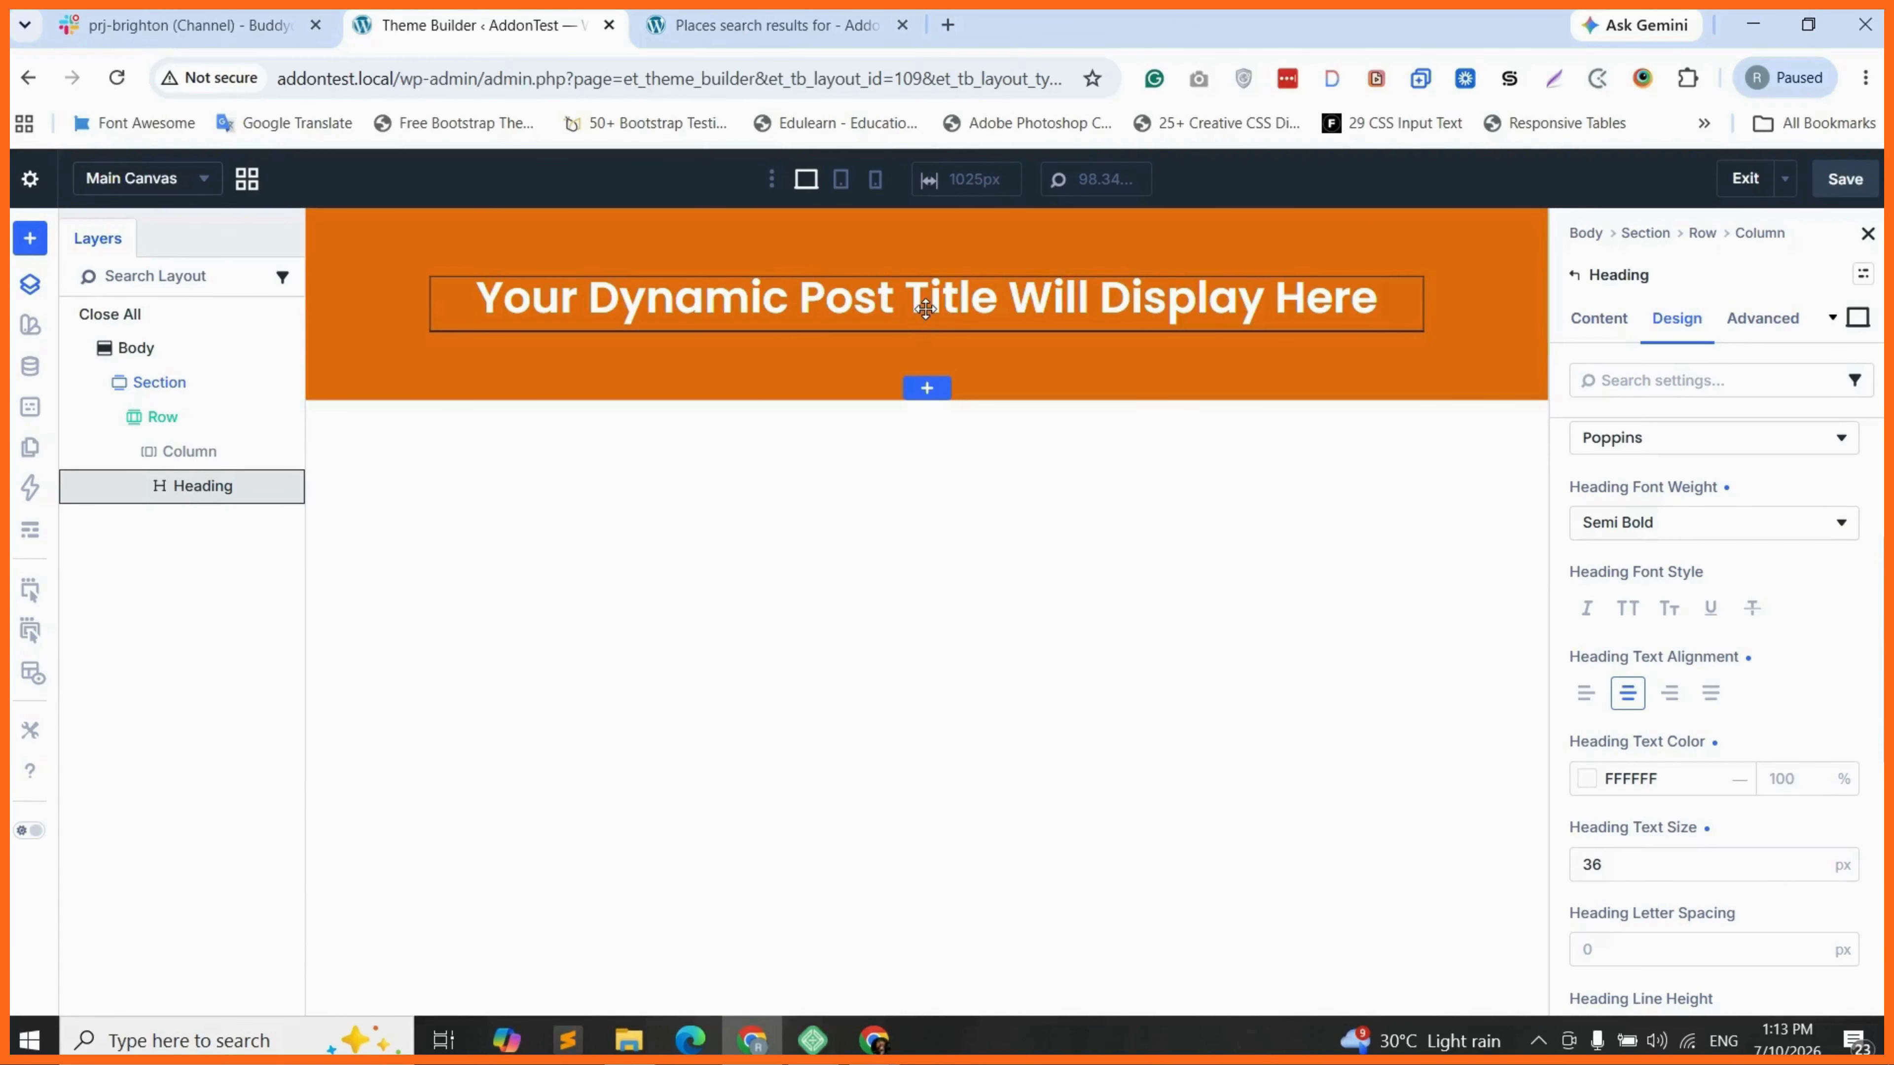
# Step: Add a Code module beneath the heading in the orange section
pyautogui.click(288, 489)
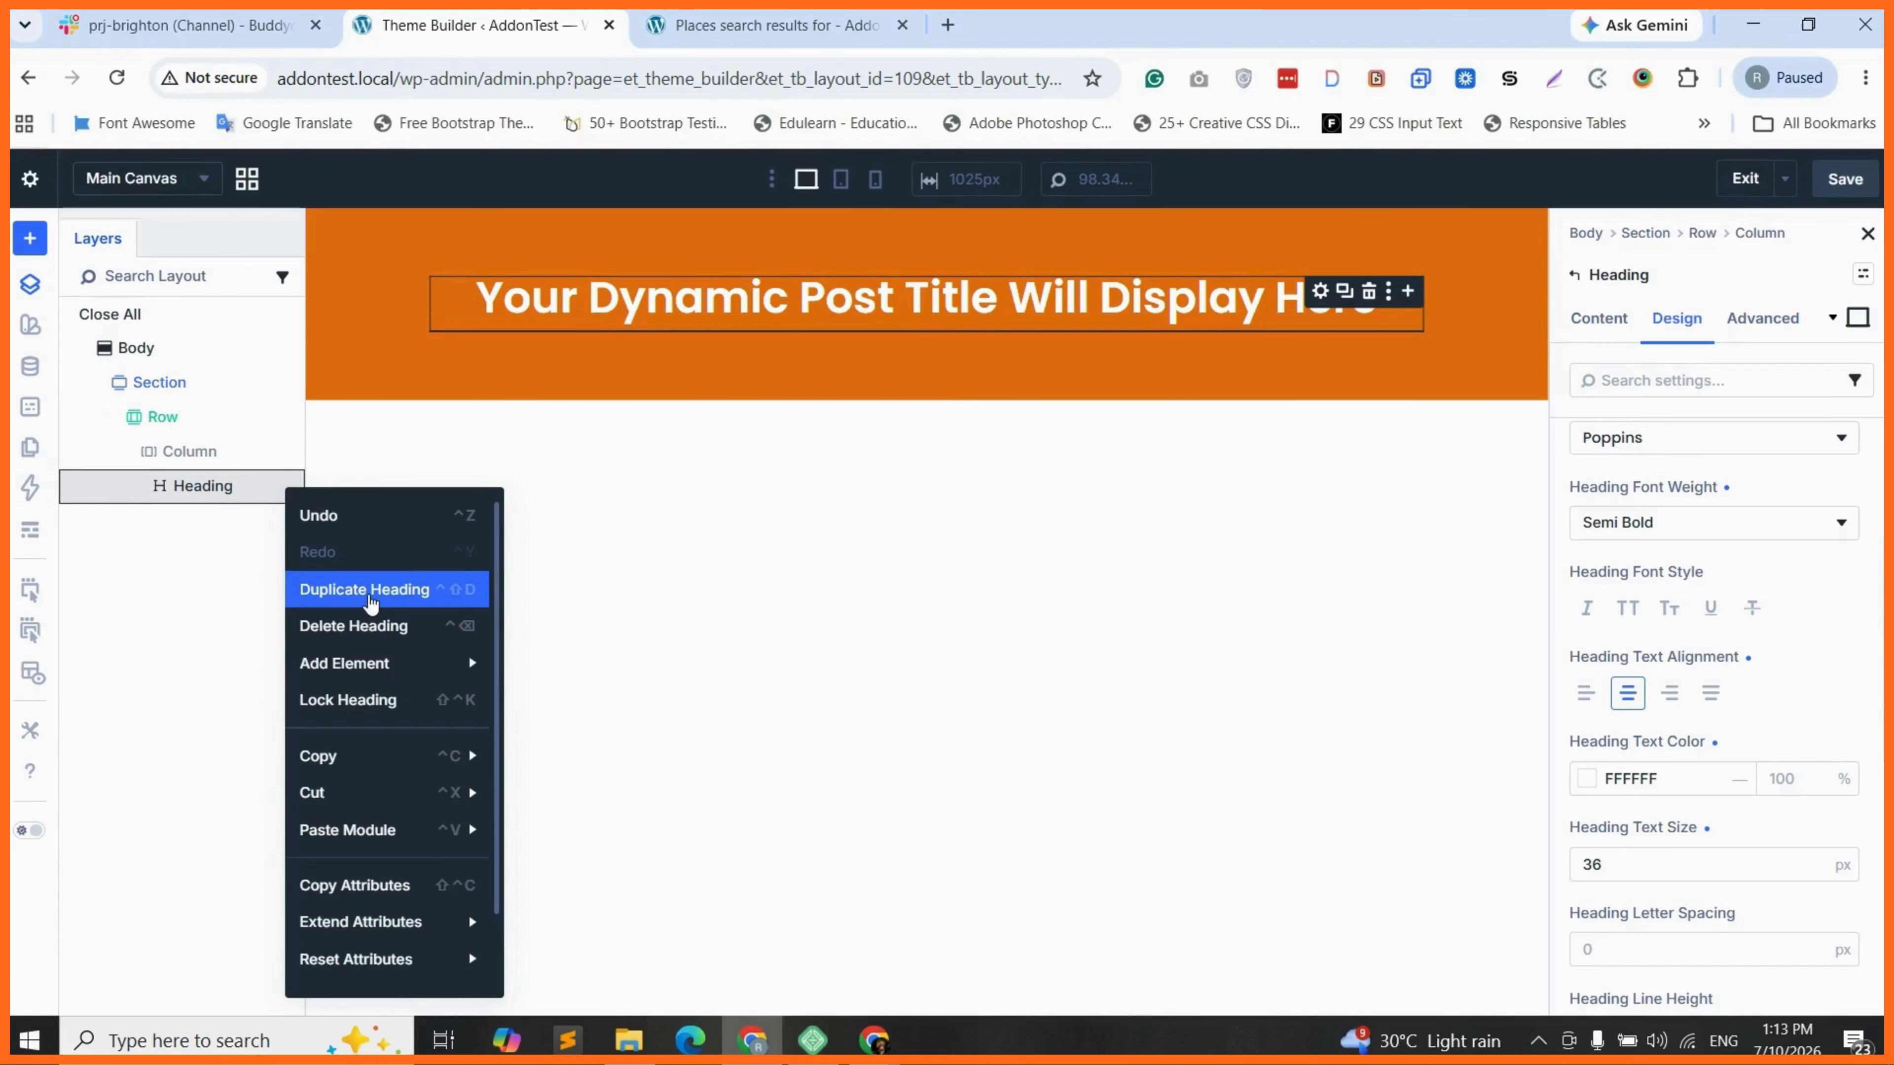
pyautogui.moveTo(428, 663)
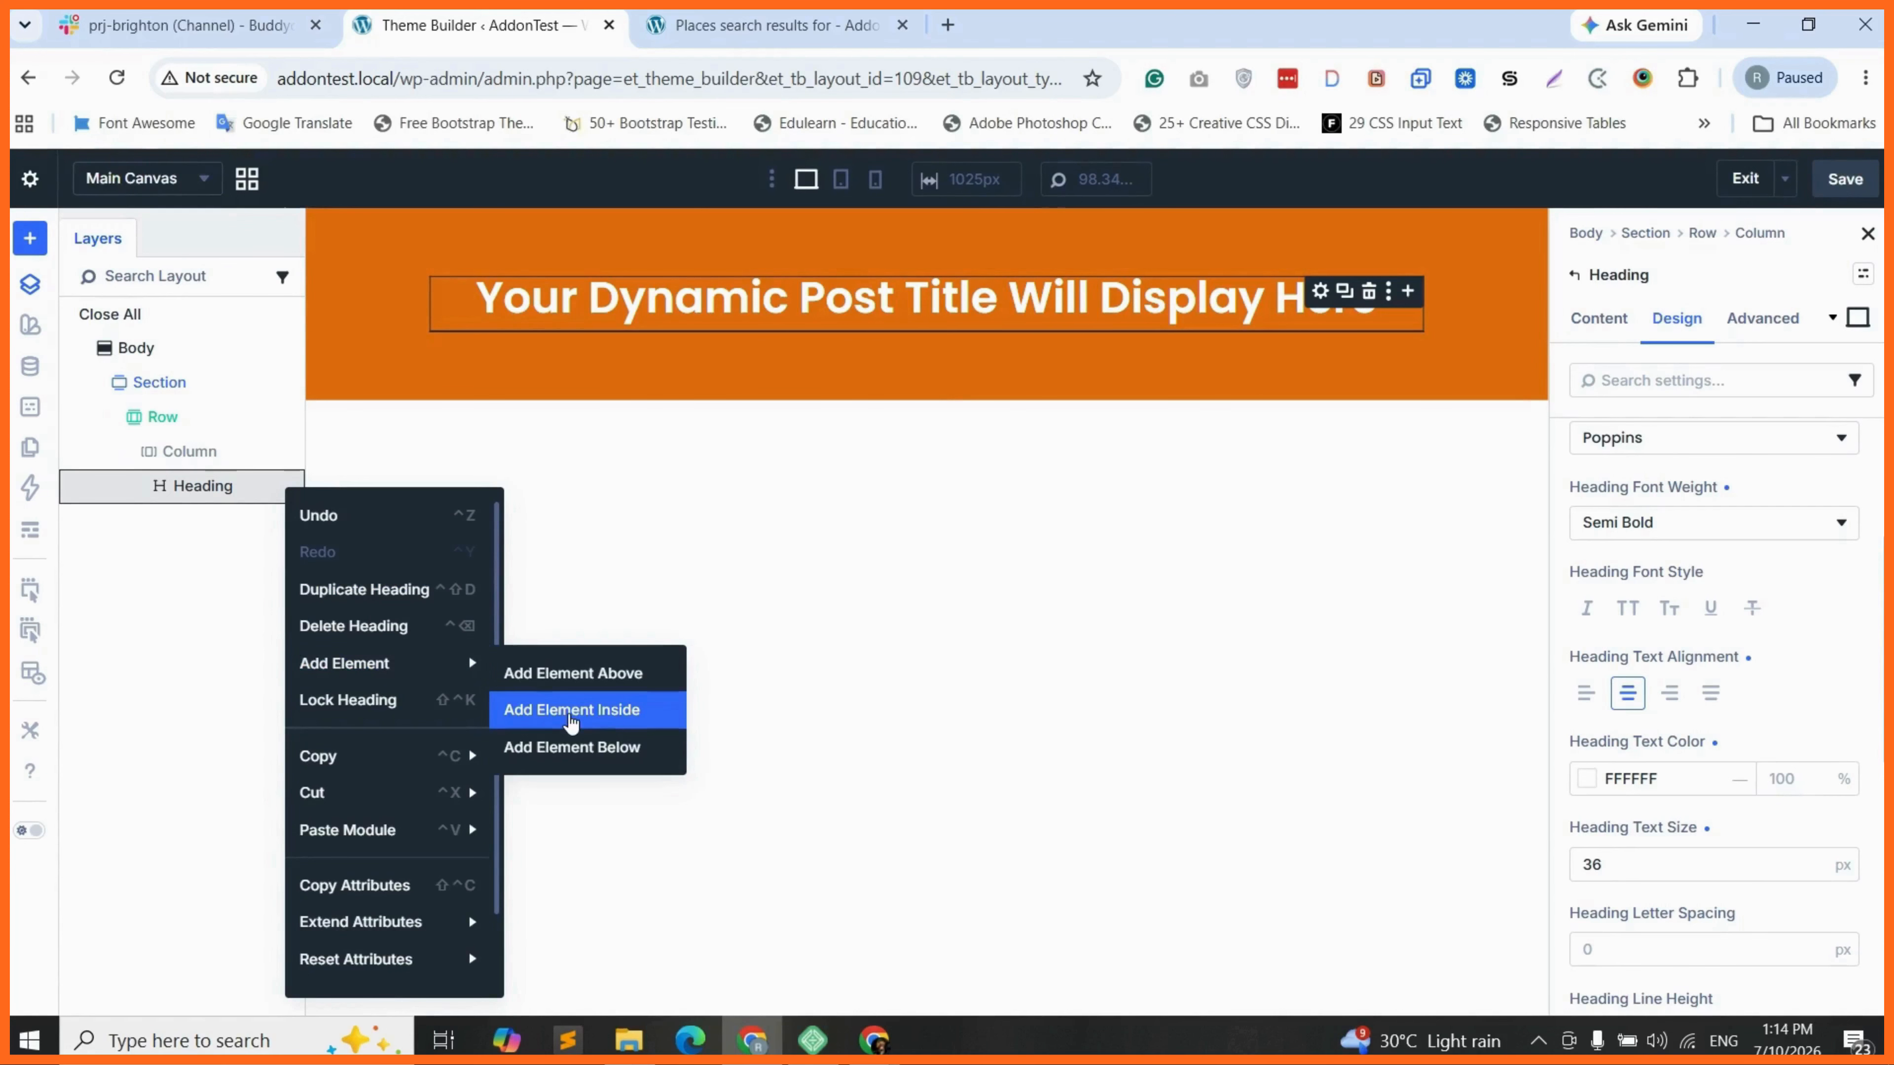
pyautogui.click(606, 713)
pyautogui.write('c')
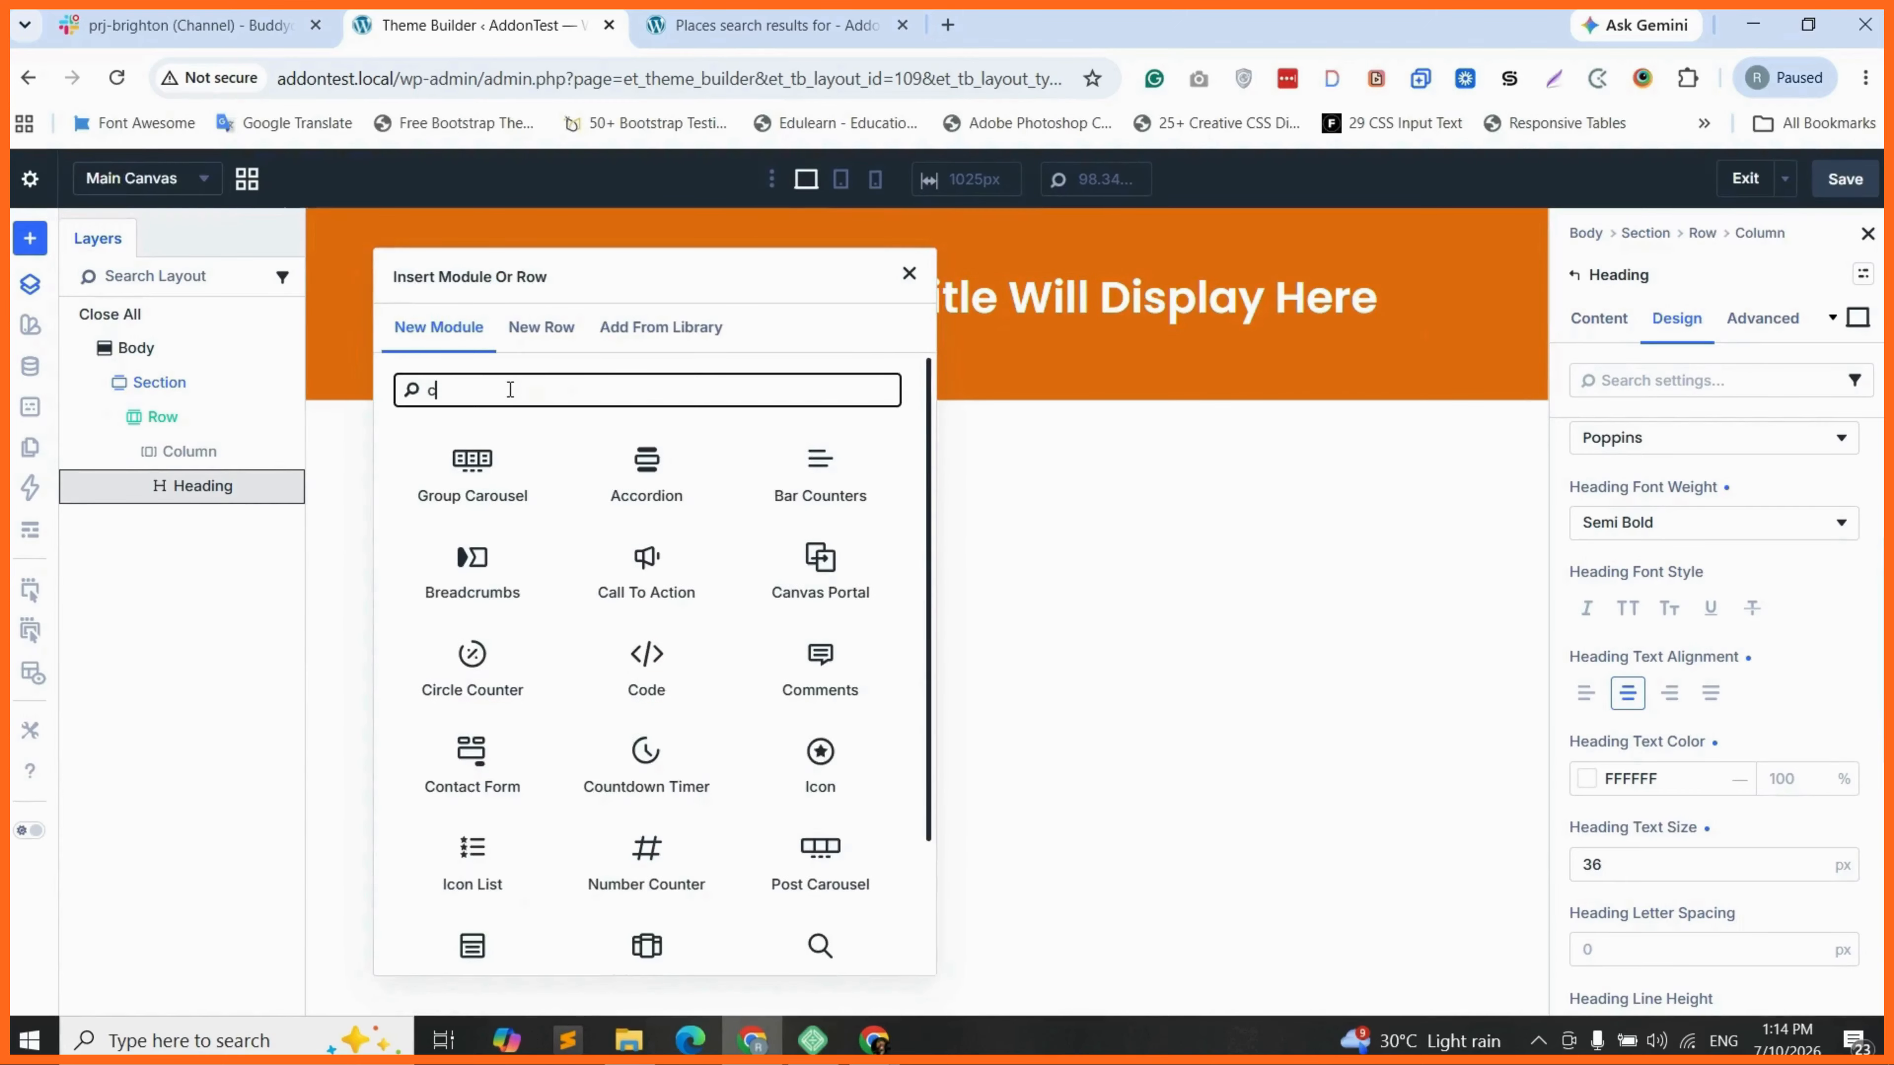
pyautogui.write('ode')
pyautogui.click(472, 470)
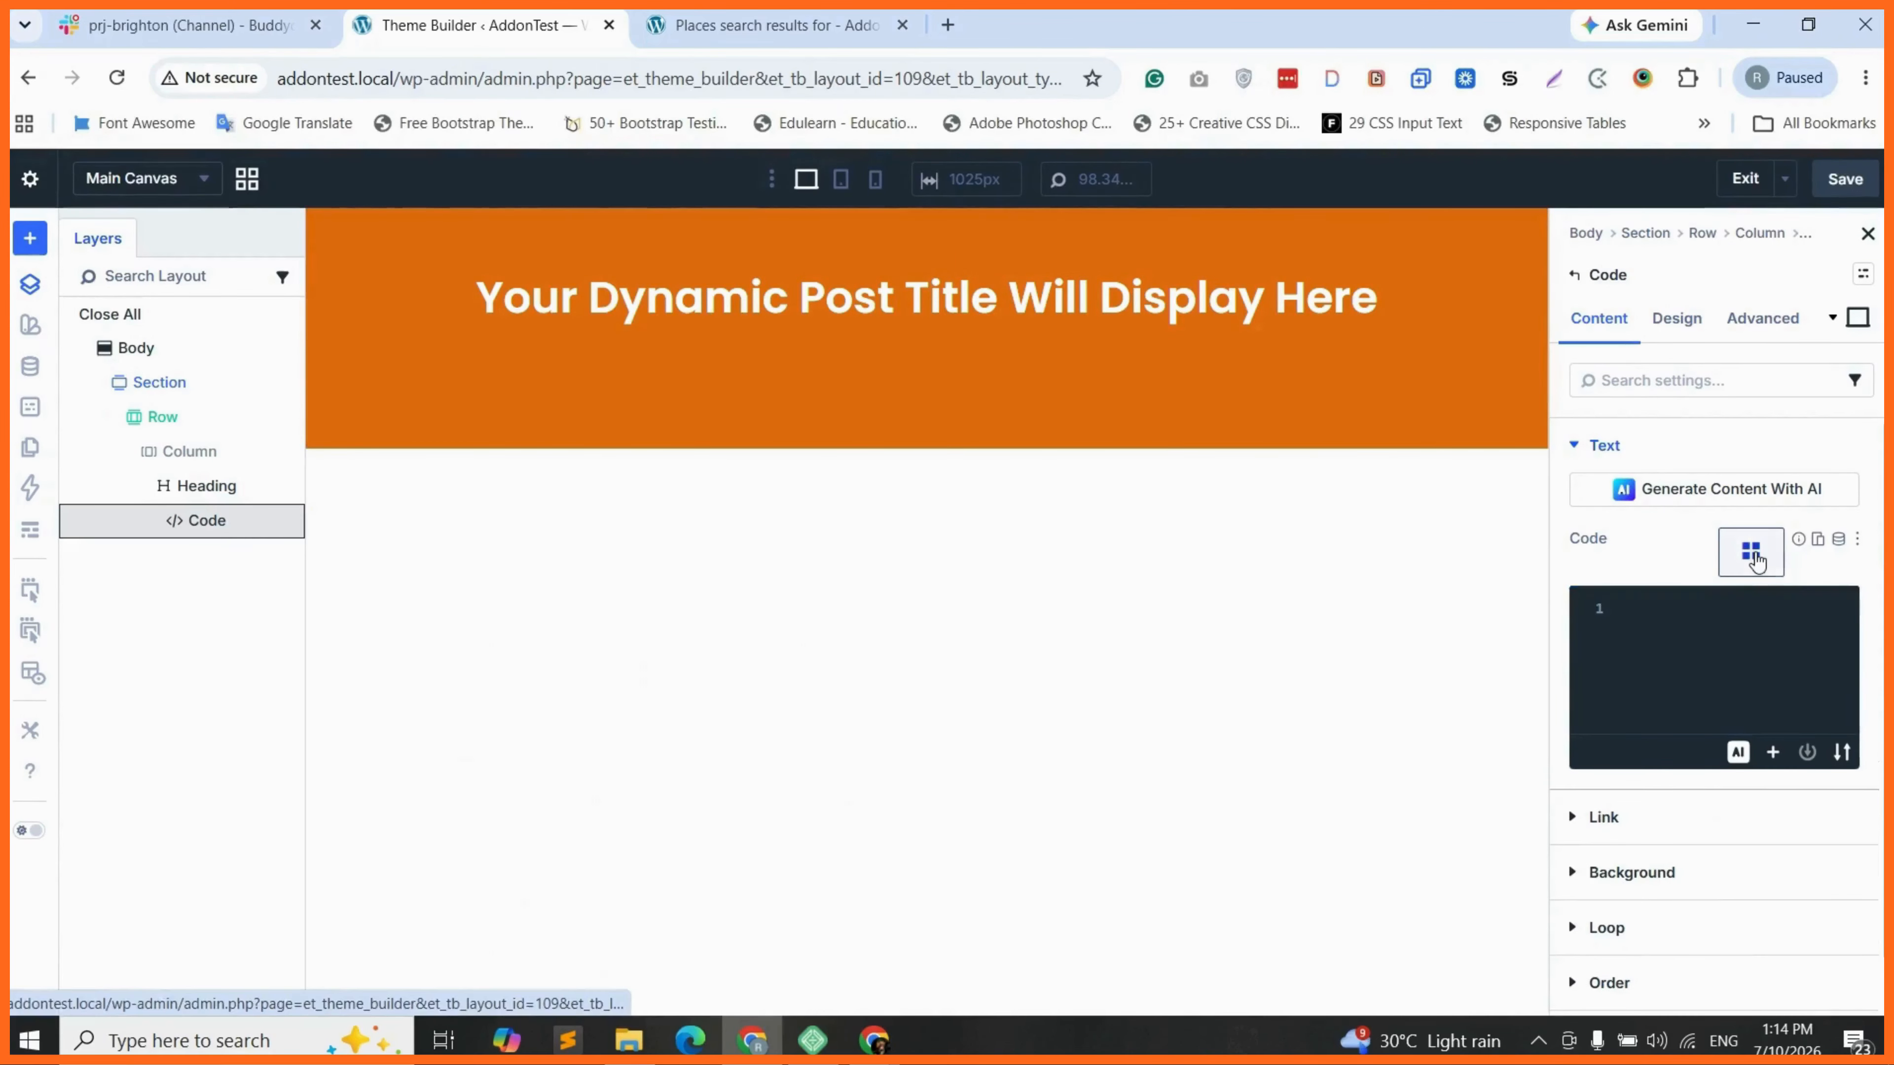
# Step: Open the shortcode builder for the Code module and choose the gd_search (GD > Search) shortcode
pyautogui.click(1752, 556)
pyautogui.click(721, 275)
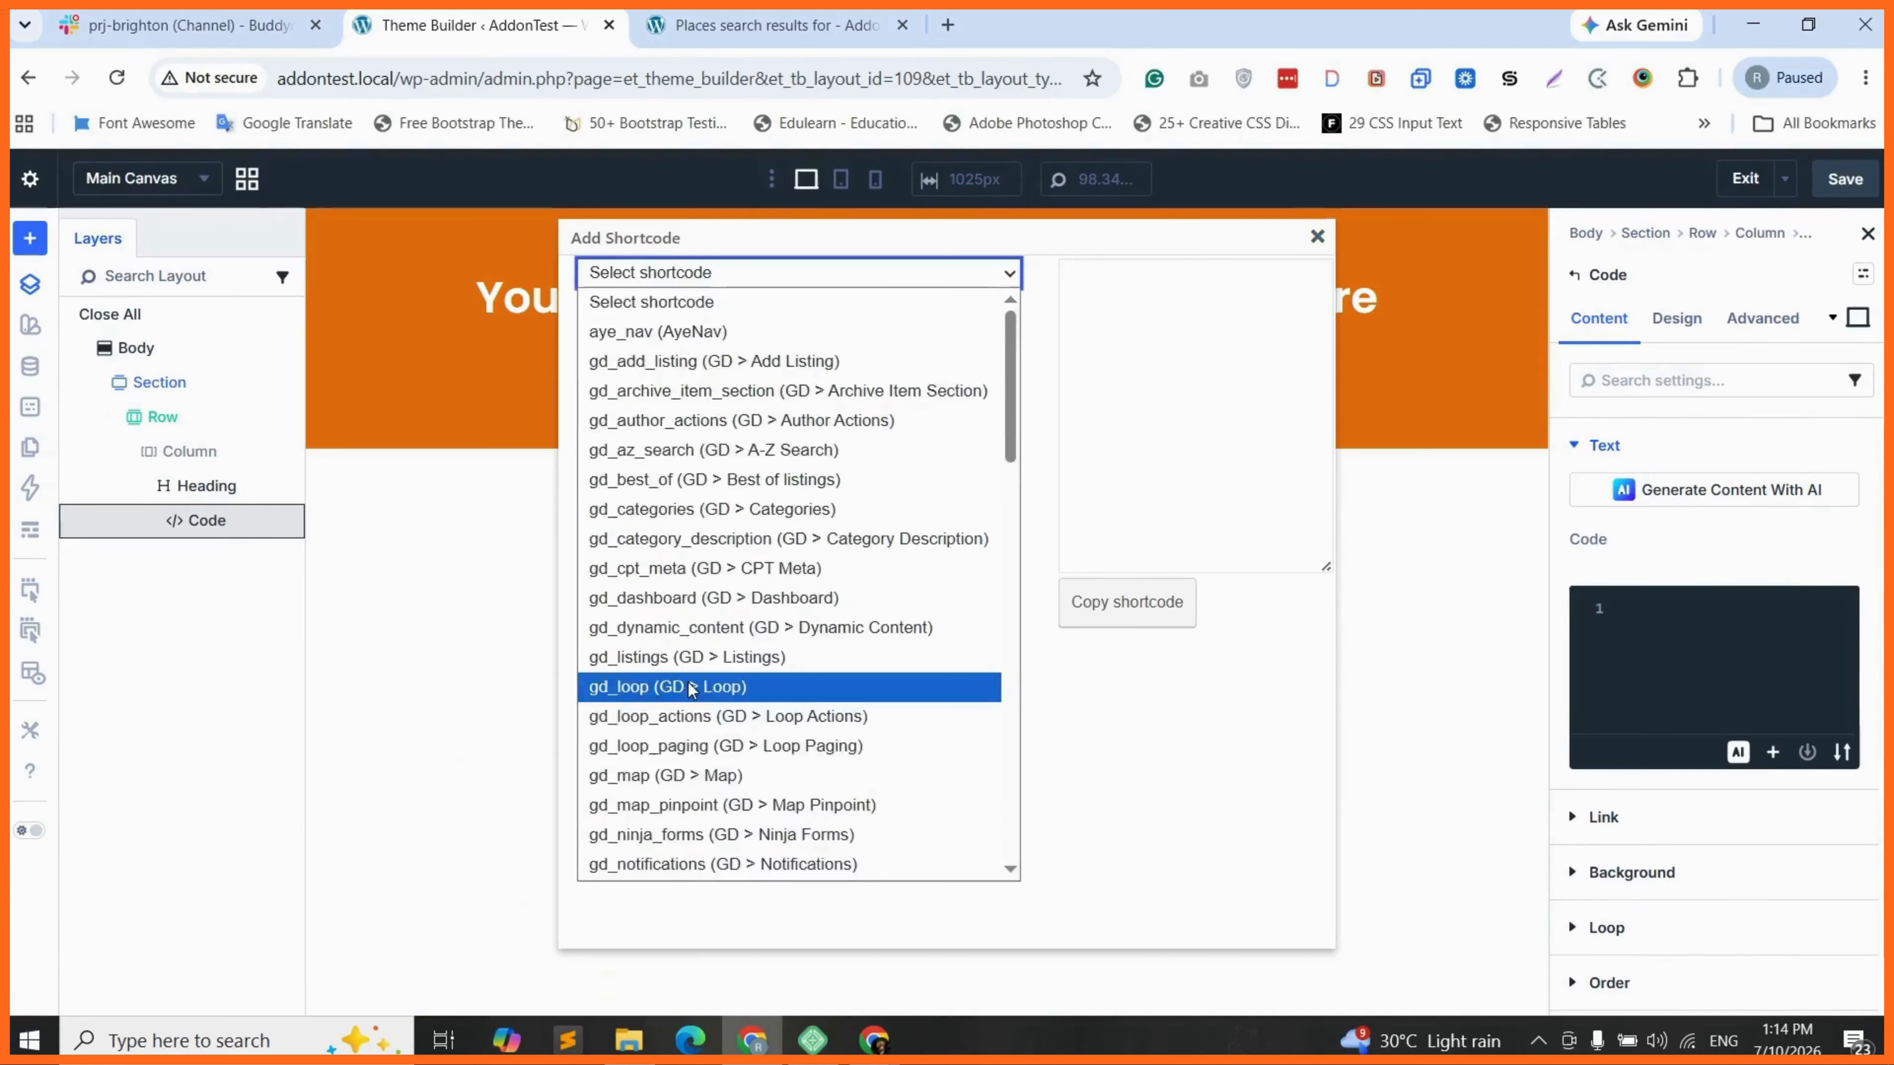
pyautogui.scroll(-3, 692, 690)
pyautogui.scroll(-5, 692, 690)
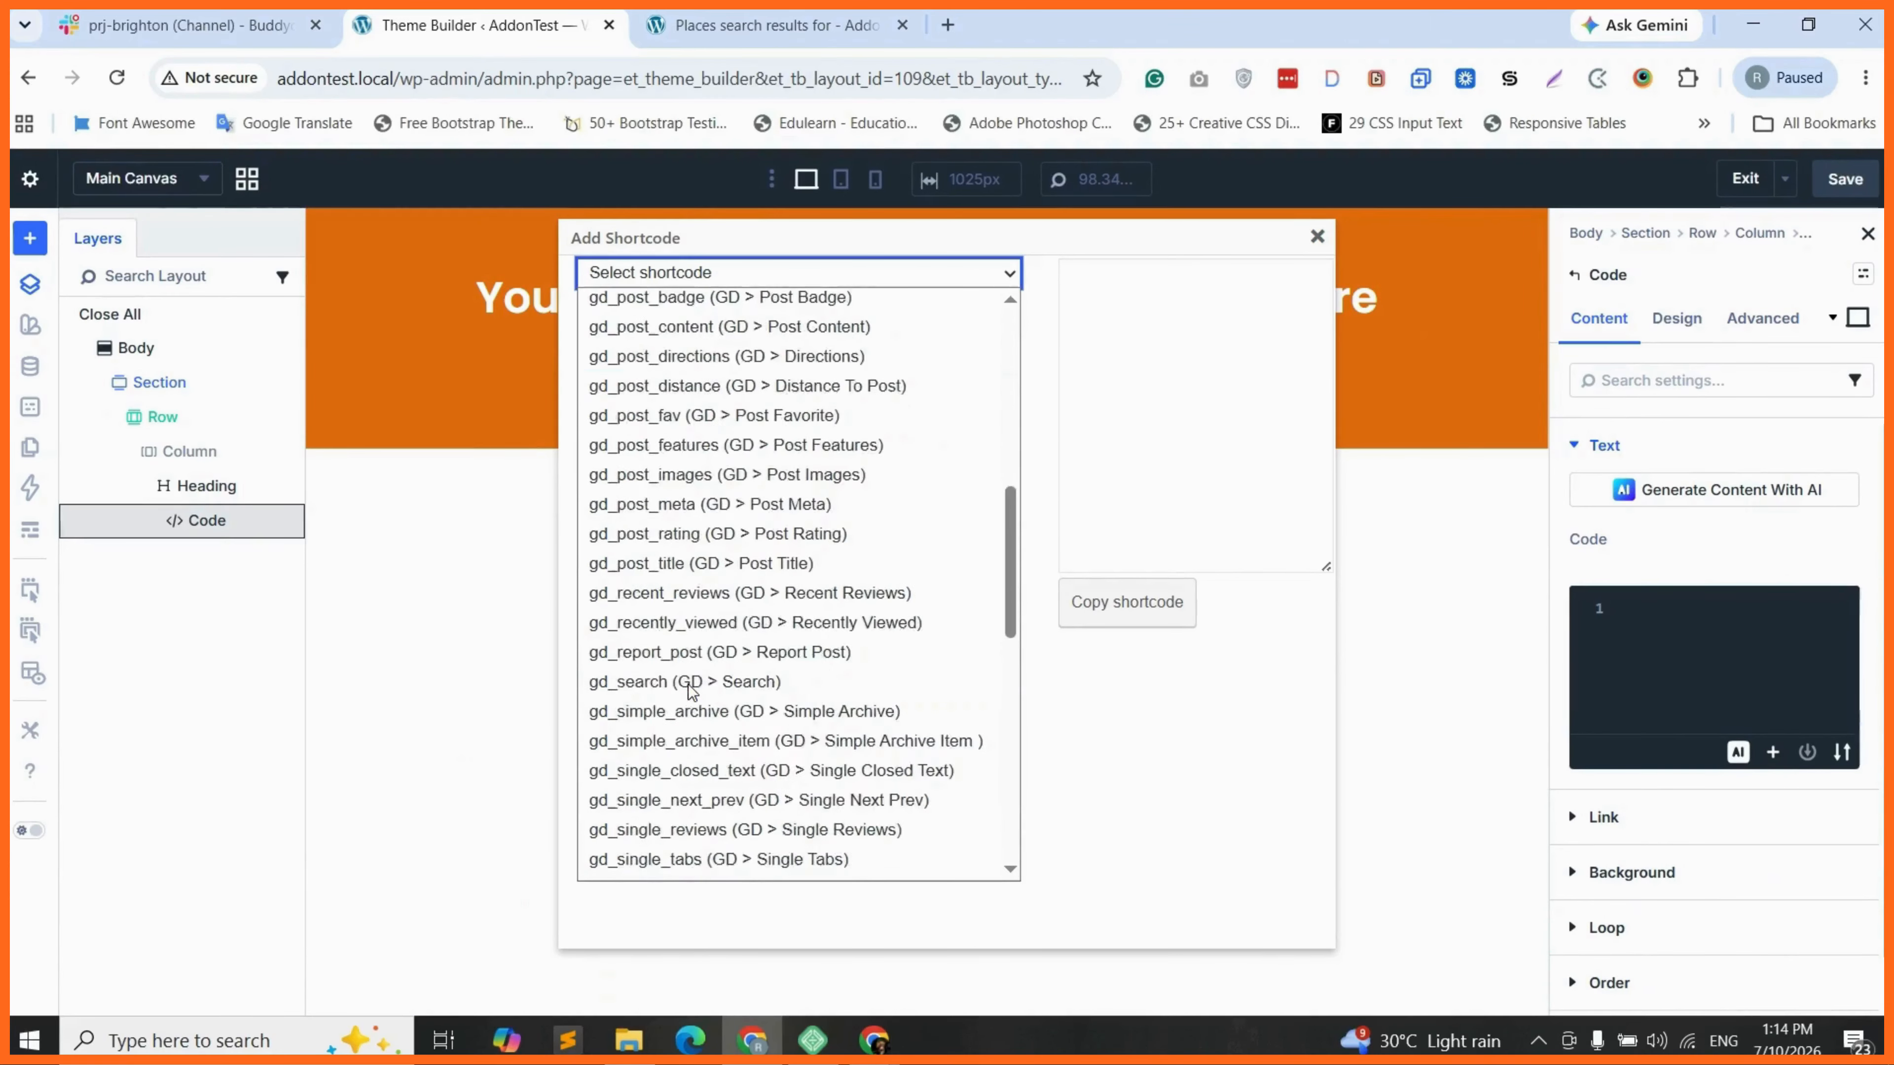
pyautogui.click(689, 683)
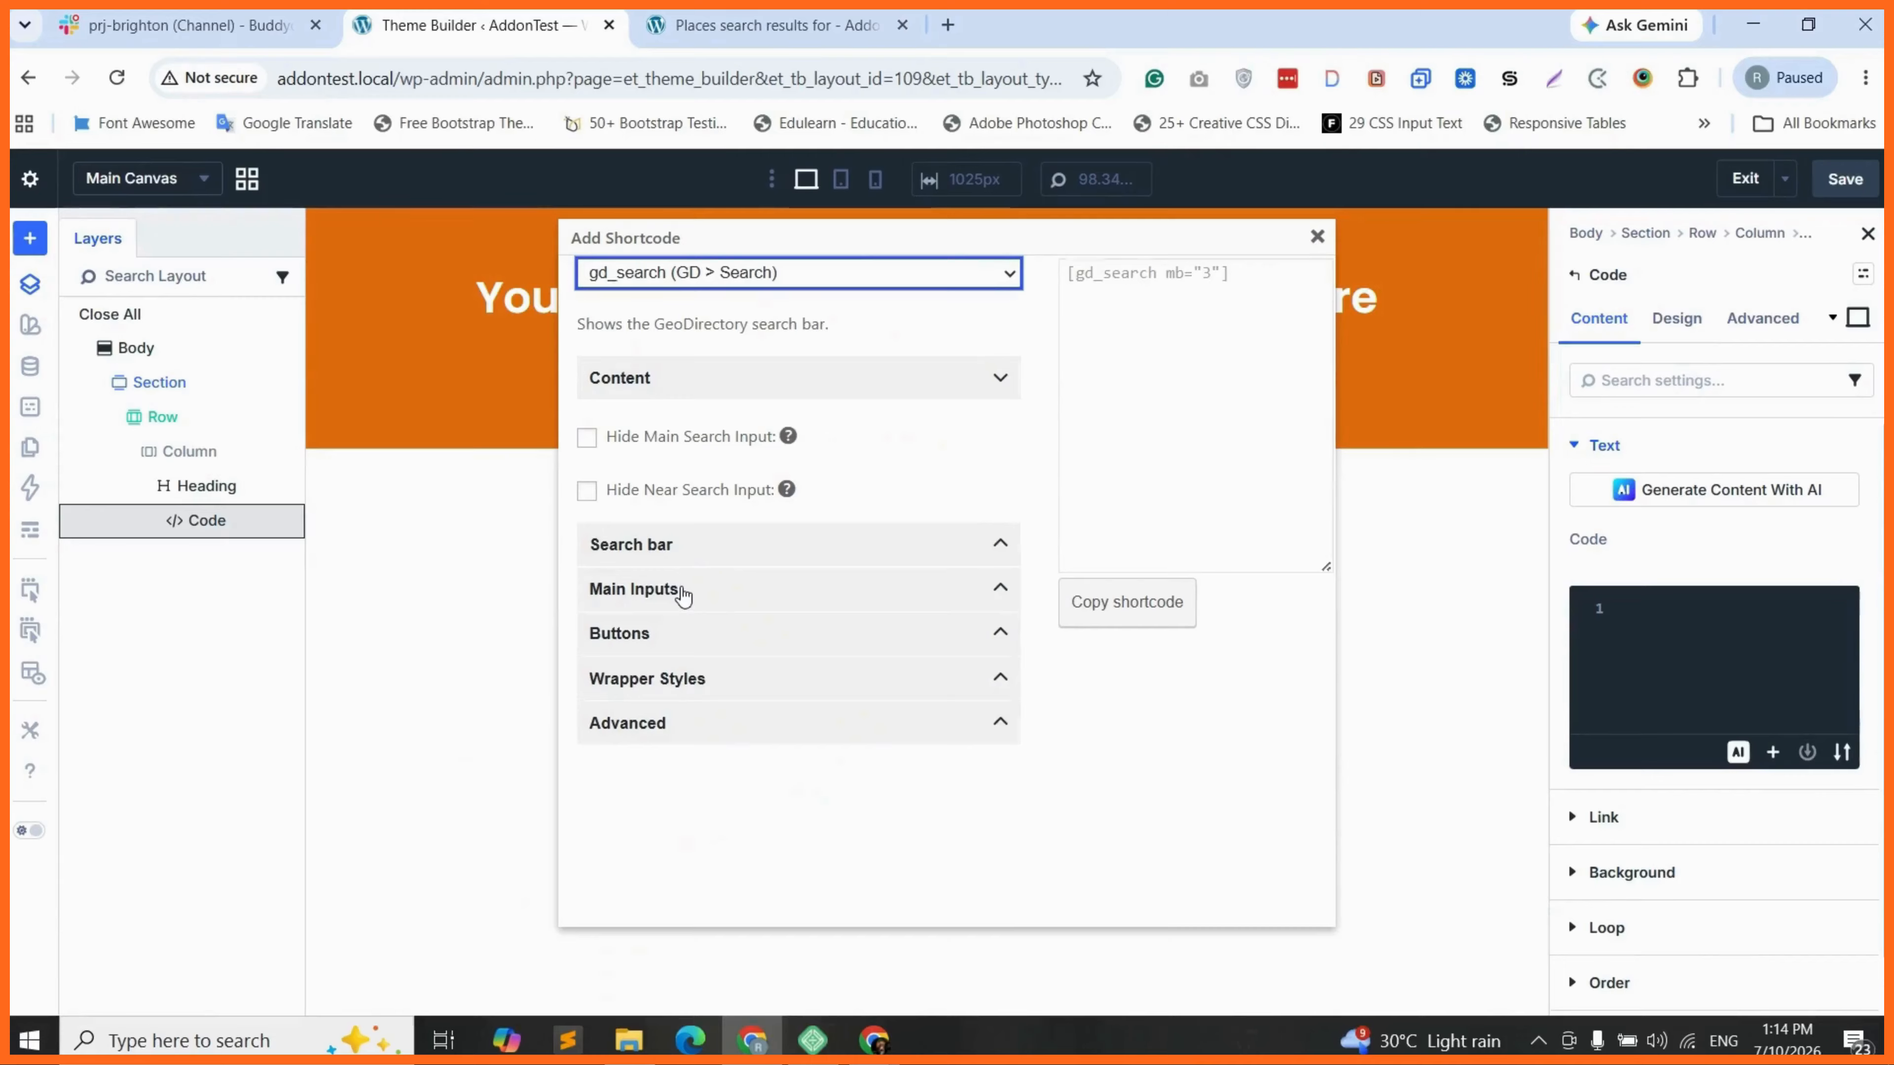
# Step: Set the bottom margin in the gd_search wrapper styles to 0
pyautogui.click(675, 546)
pyautogui.scroll(-2, 654, 644)
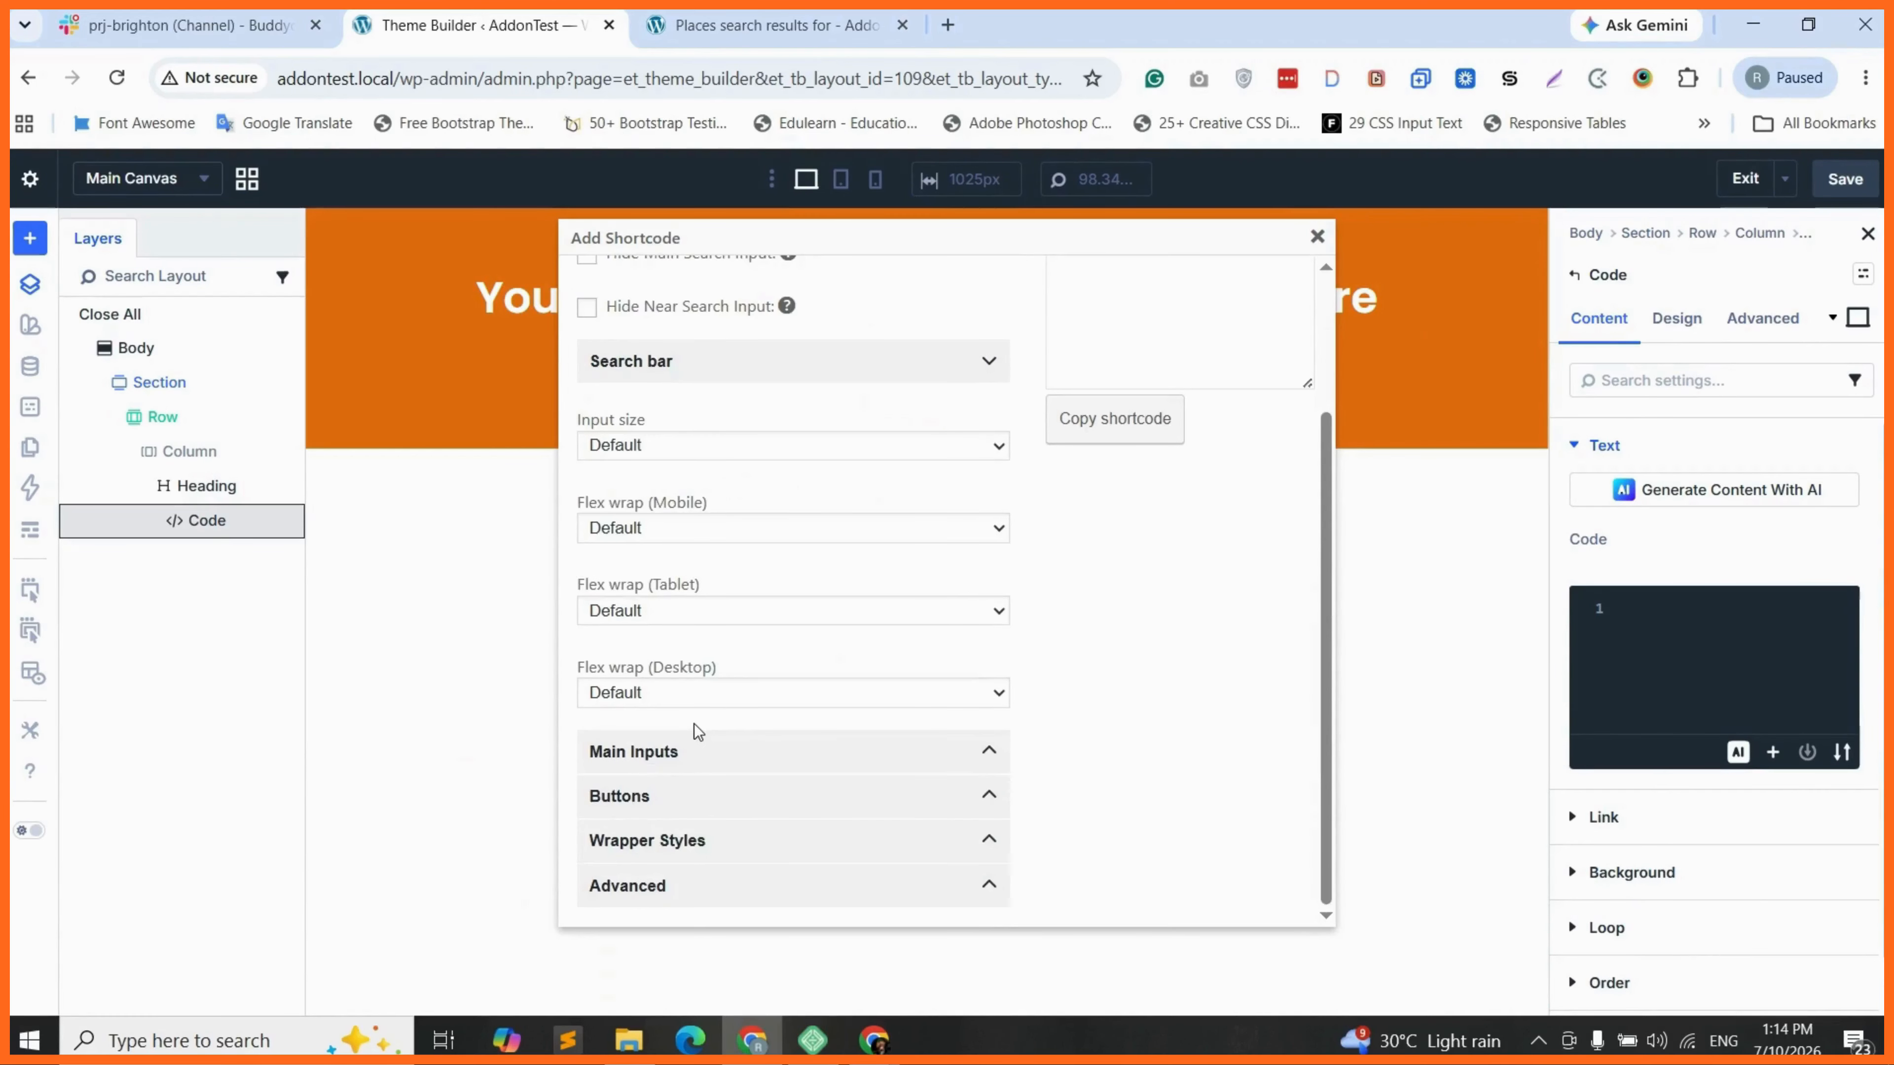
pyautogui.click(719, 849)
pyautogui.scroll(-6, 645, 616)
pyautogui.click(642, 583)
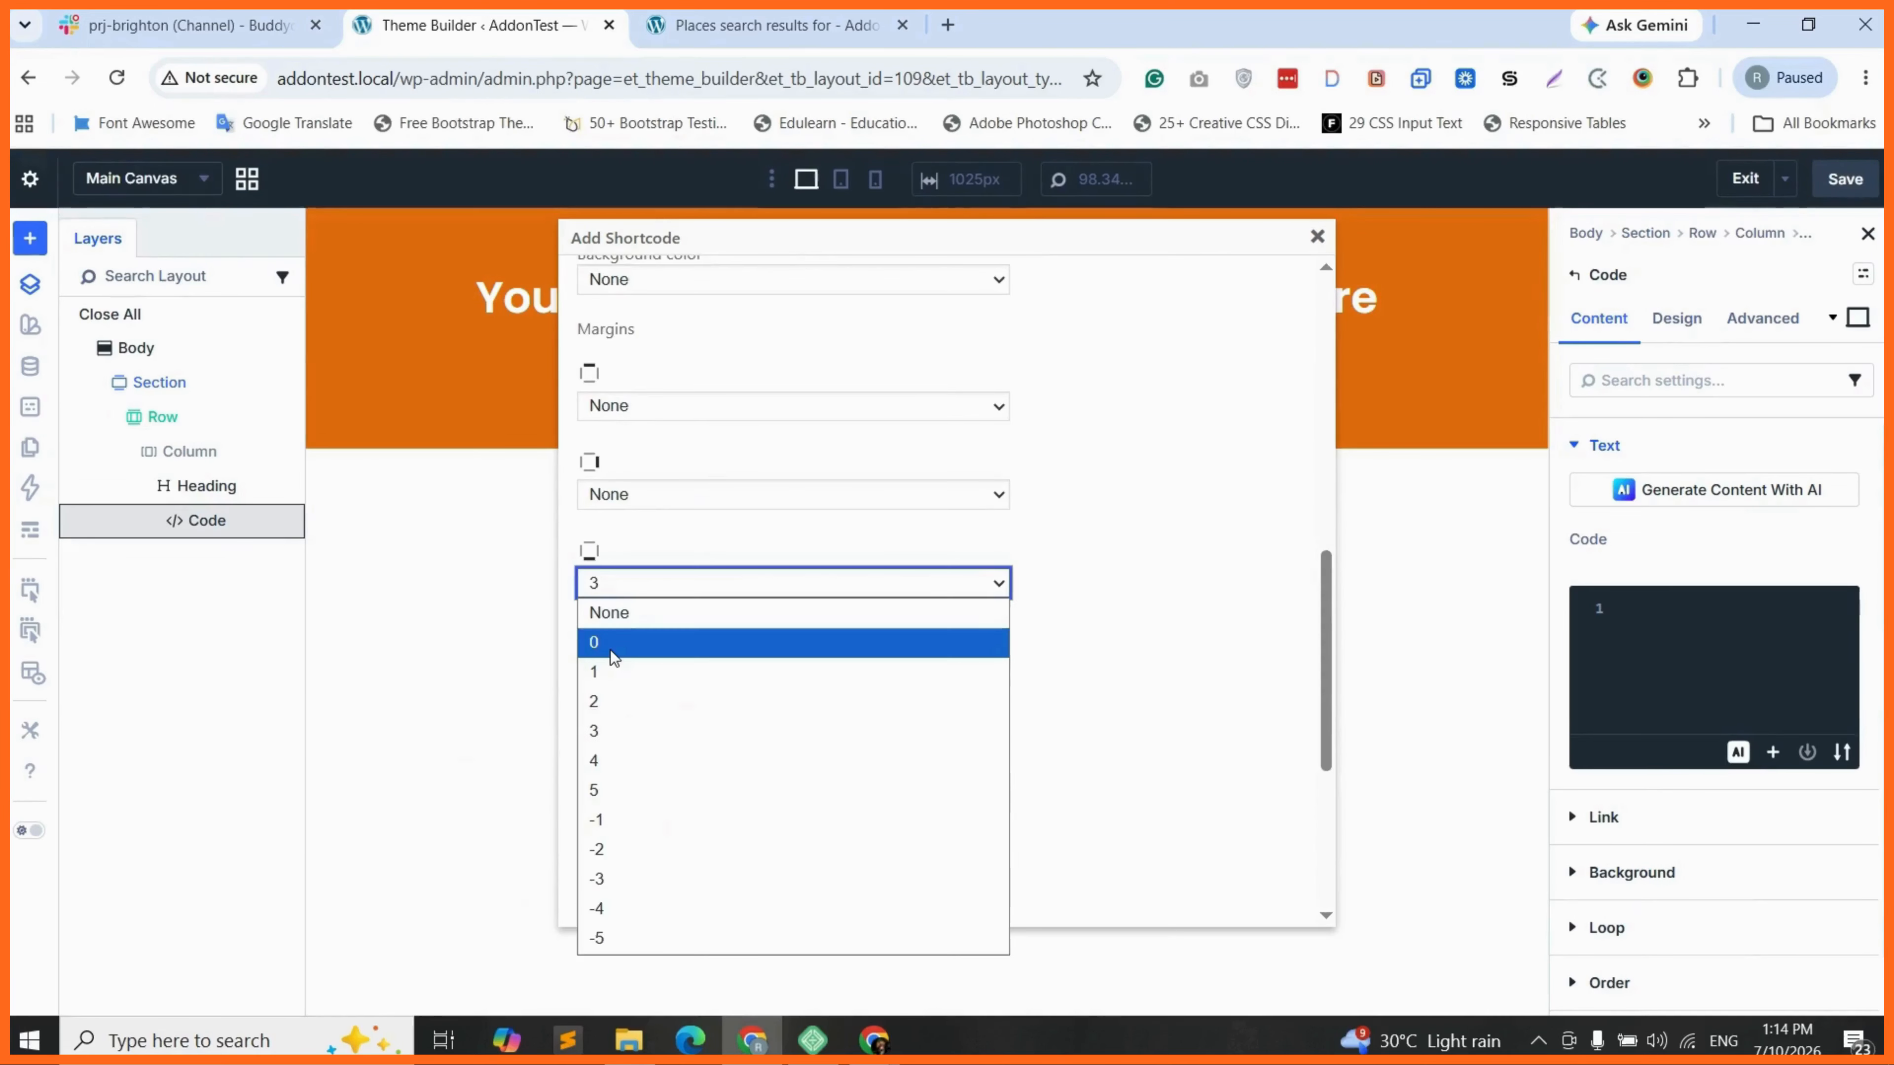
pyautogui.click(611, 646)
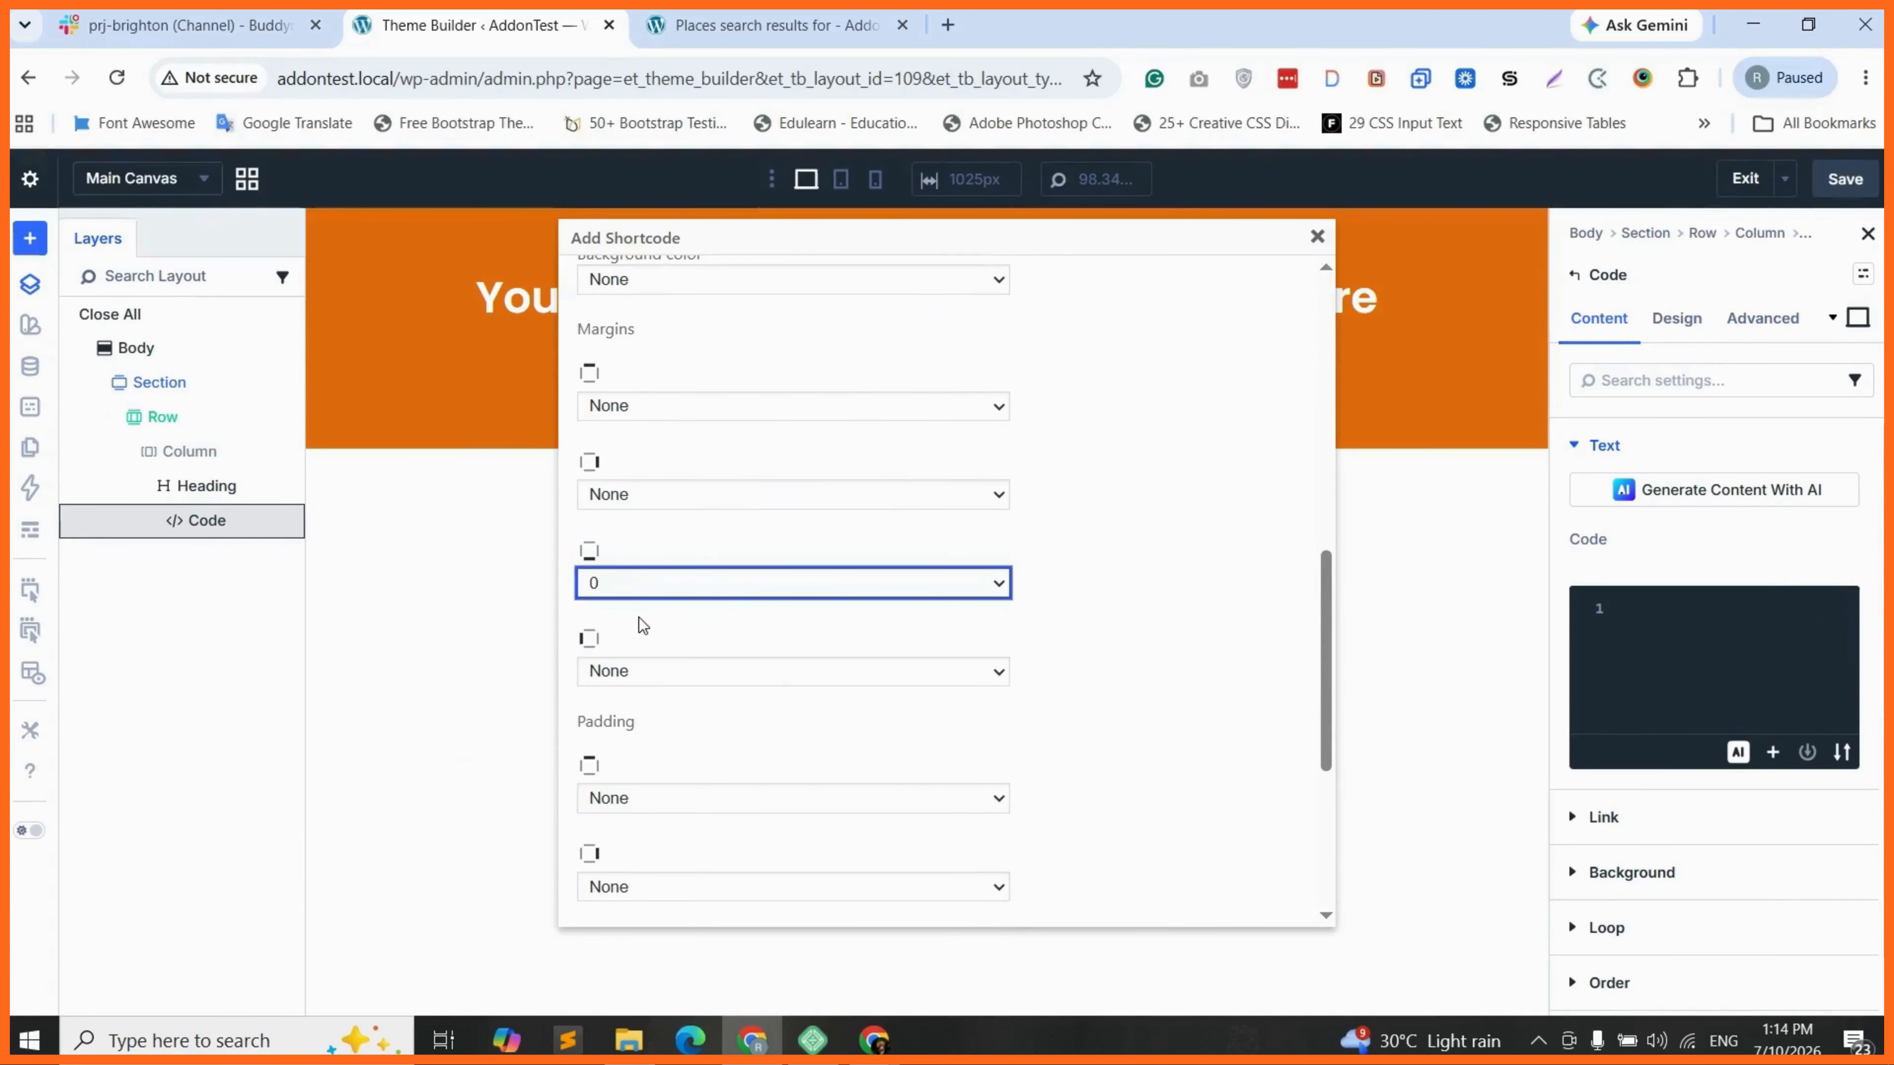
# Step: Turn off the wrapper border of the gd_search shortcode so that it uses border="0"
pyautogui.scroll(-5, 640, 617)
pyautogui.click(660, 725)
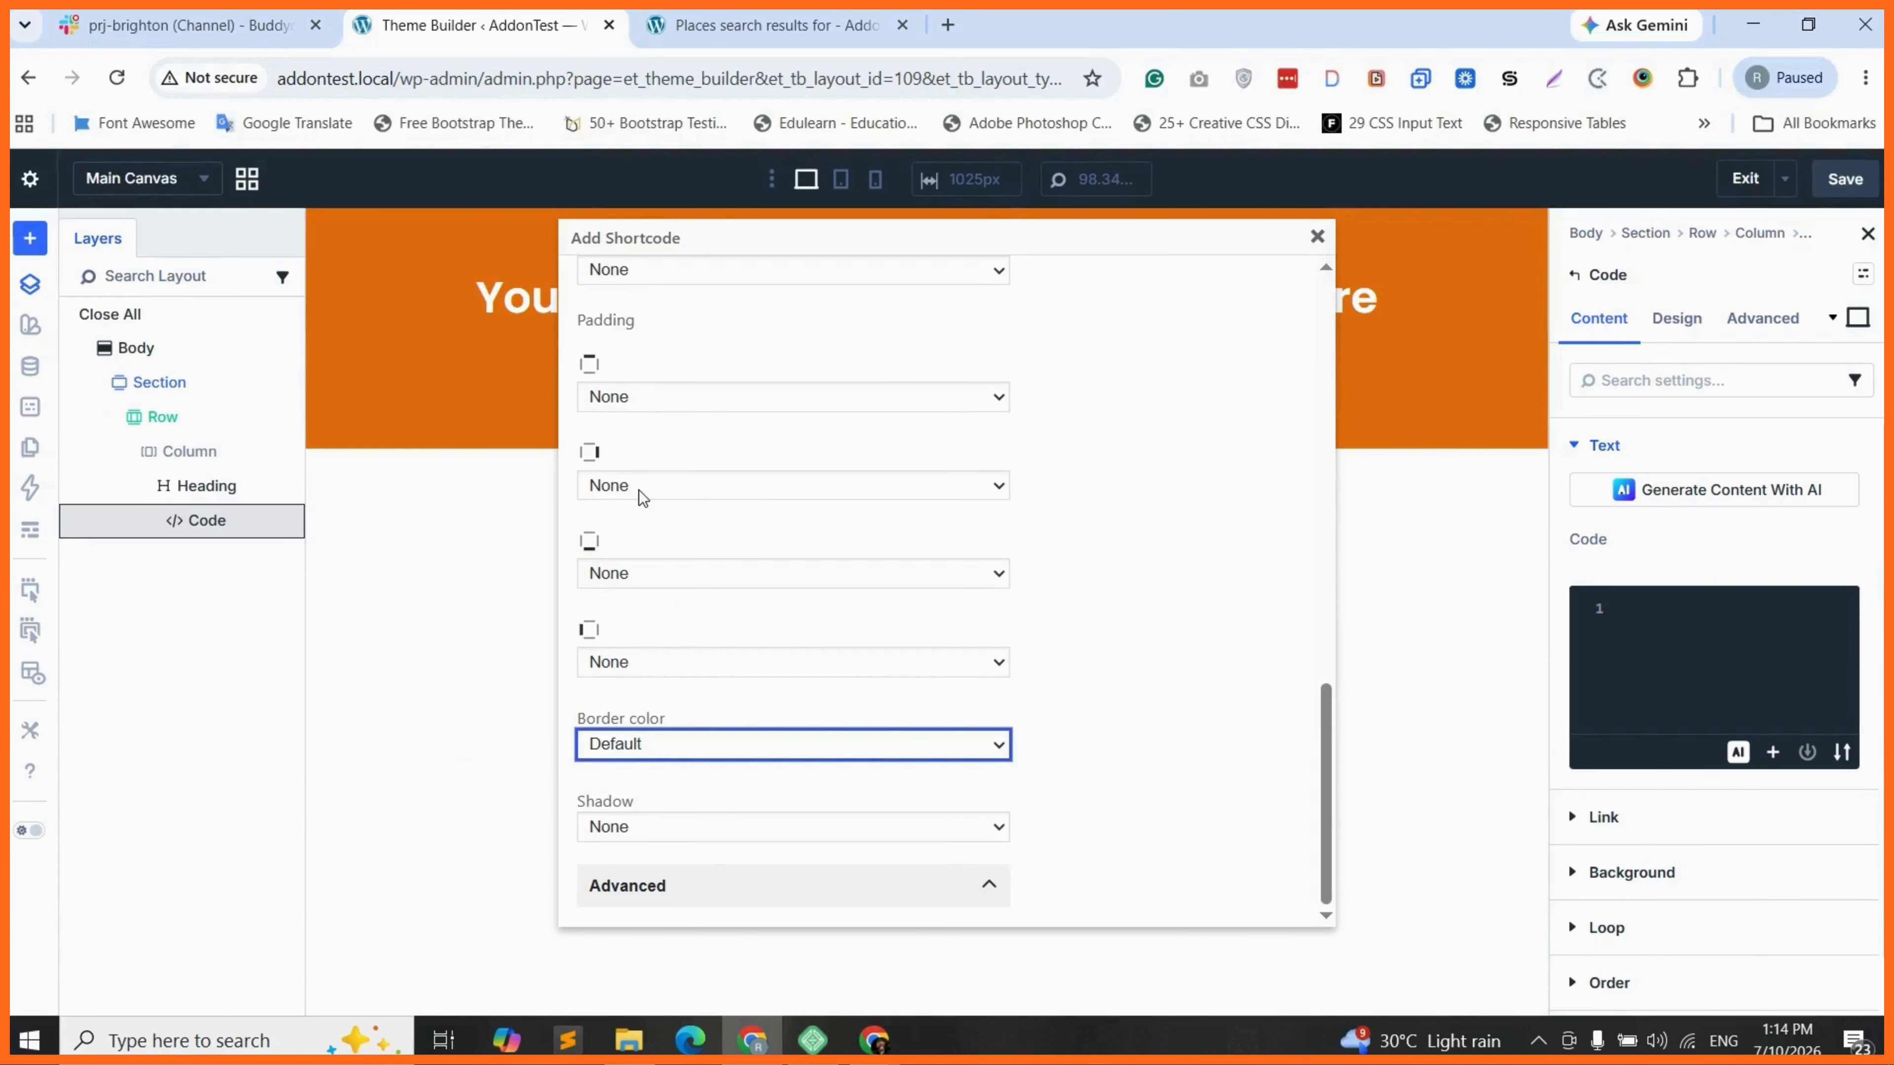
pyautogui.scroll(-1, 640, 491)
pyautogui.scroll(1, 647, 274)
pyautogui.click(634, 183)
# Step: Copy the generated shortcode [gd_search mb="0" border="0"] and paste it into the Code module
pyautogui.scroll(5, 1120, 735)
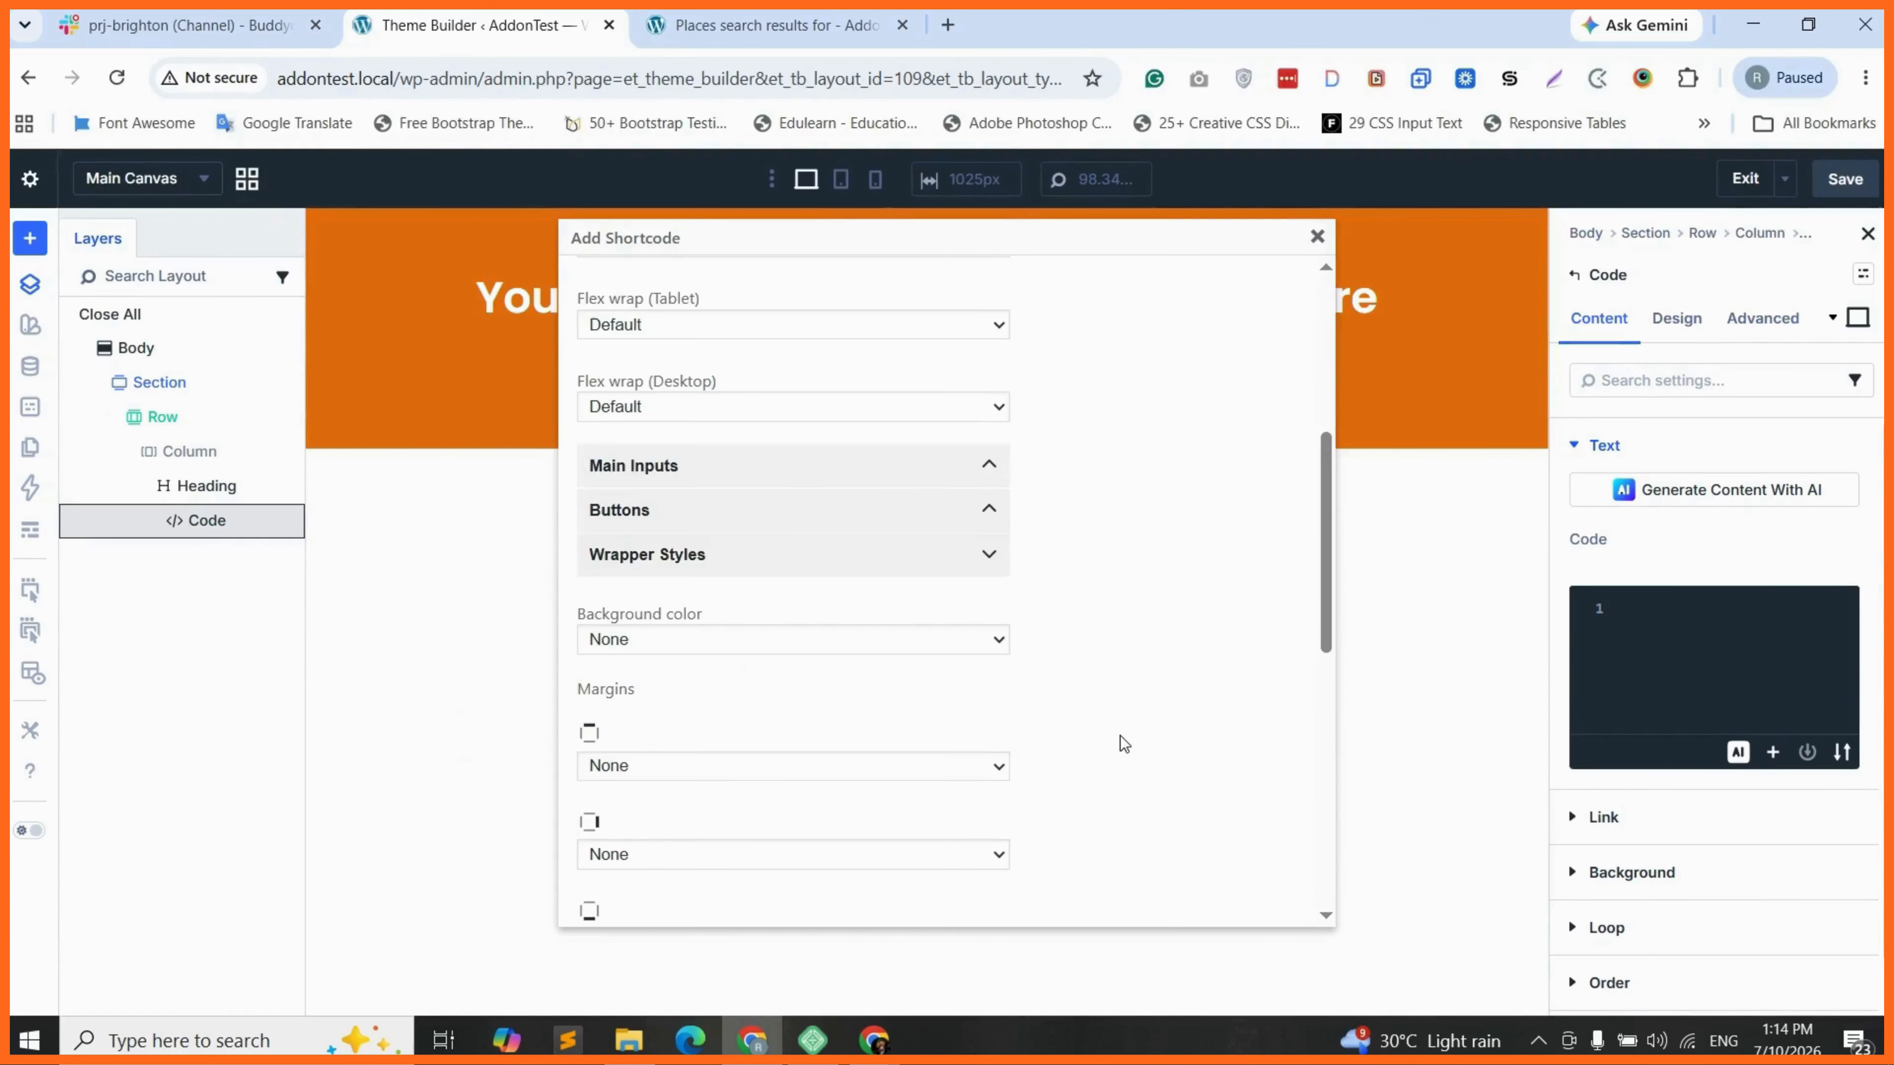
pyautogui.scroll(5, 1120, 735)
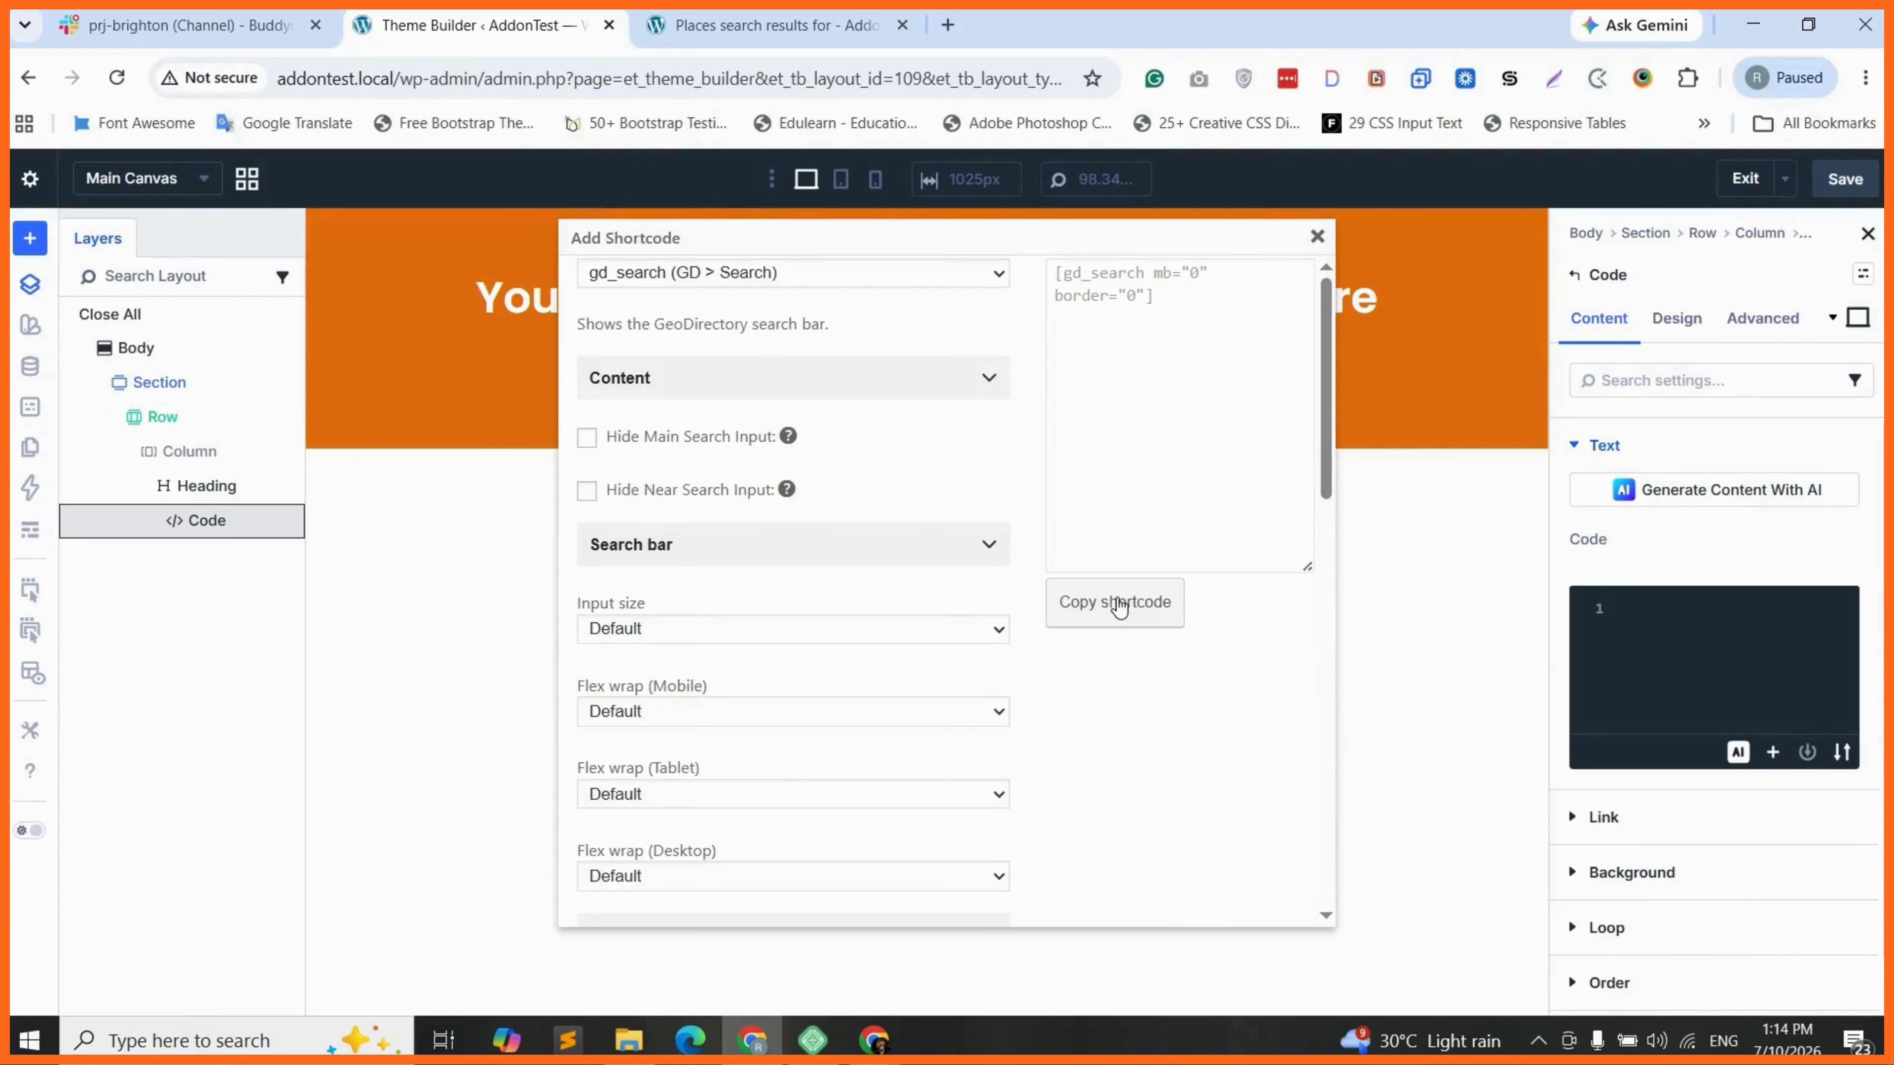
pyautogui.click(1118, 604)
pyautogui.hotkey('ctrl', 'c')
pyautogui.click(1159, 232)
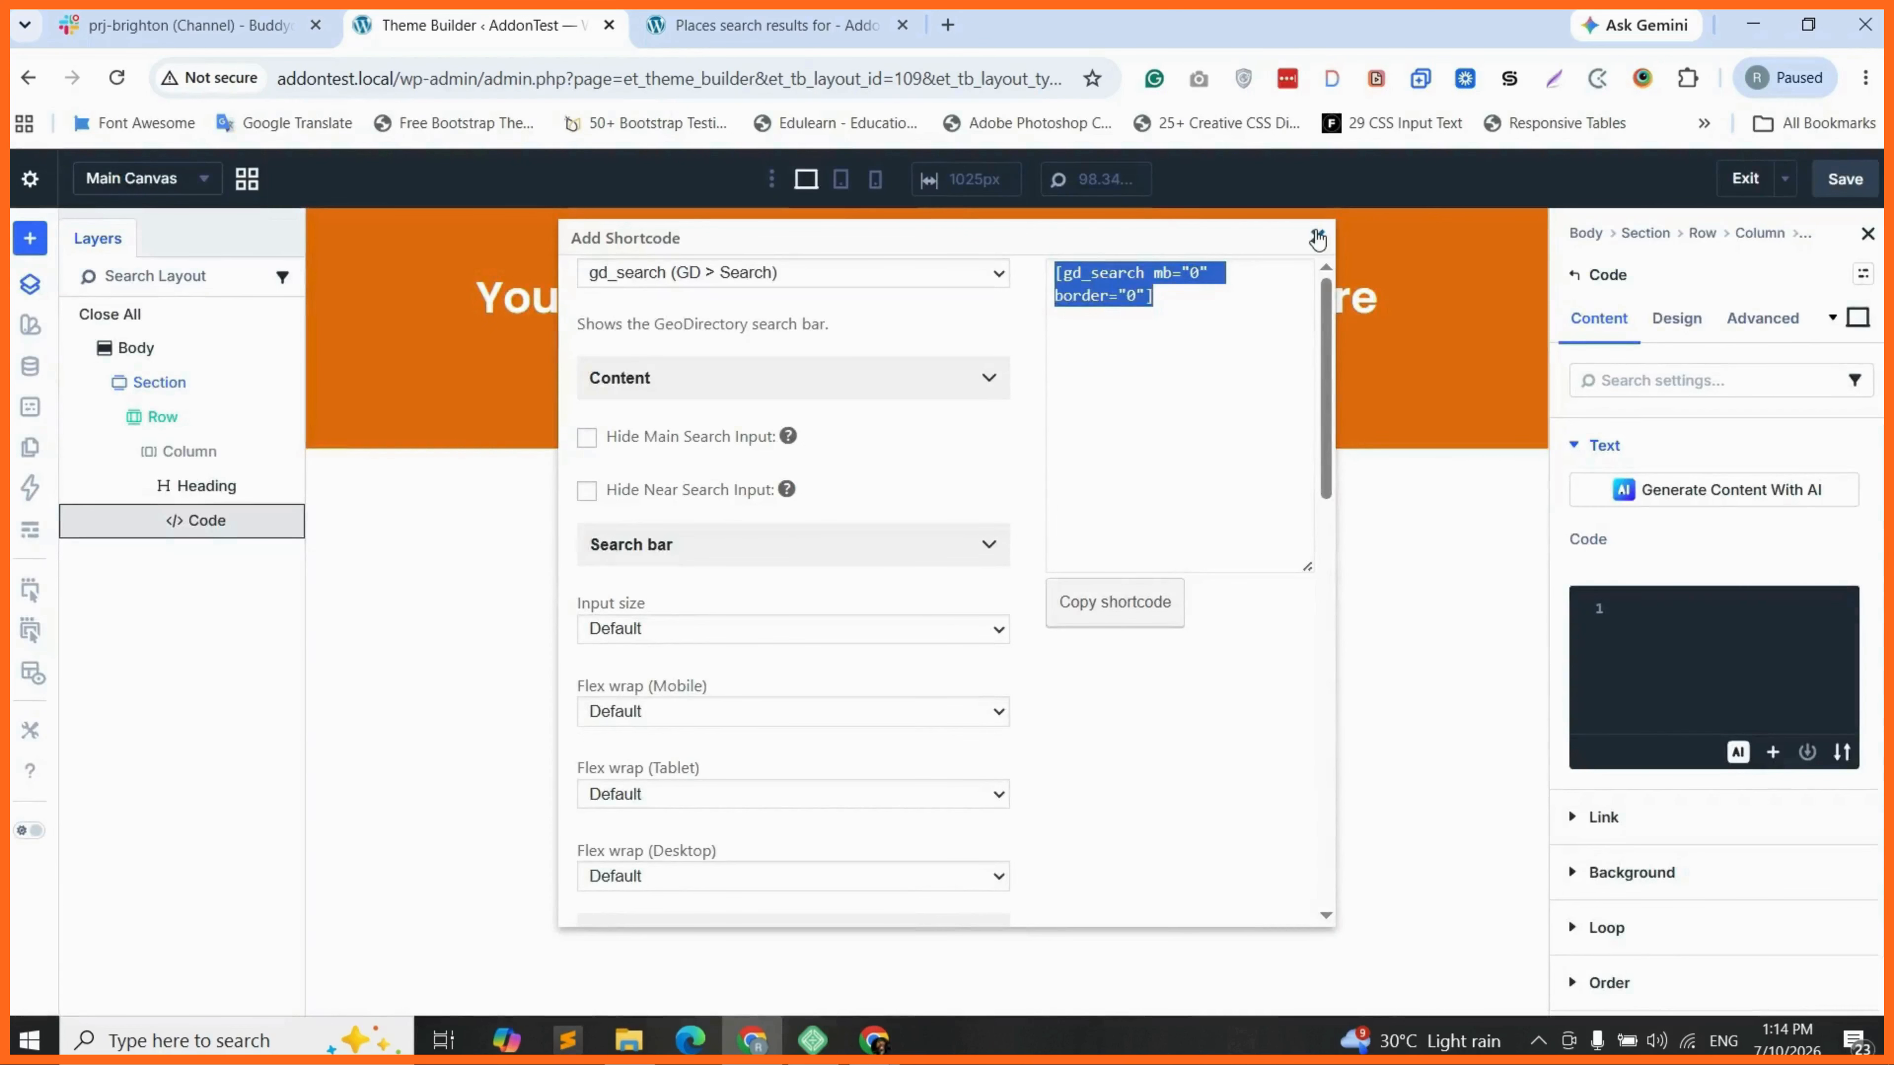
pyautogui.click(1318, 237)
pyautogui.click(1665, 617)
pyautogui.hotkey('ctrl', 'v')
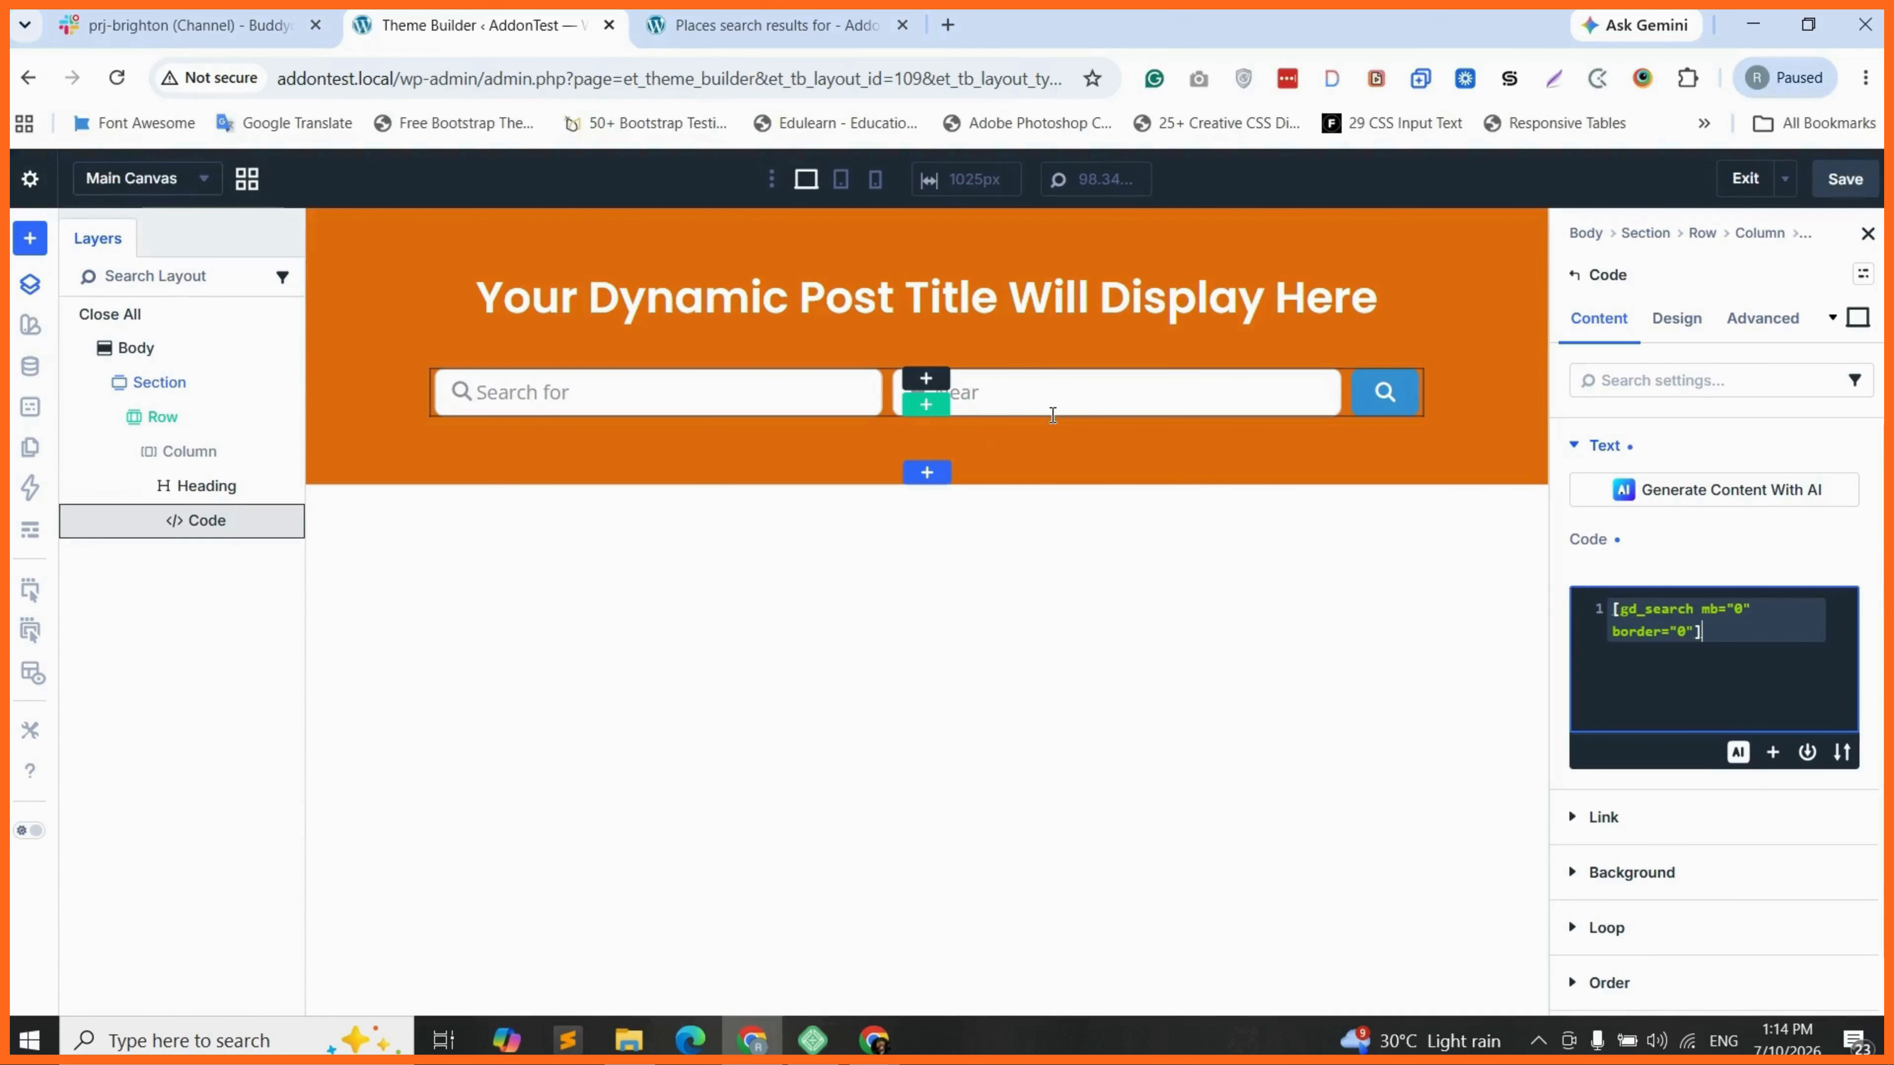
# Step: Set the orange section's top and bottom padding to a linked value of 80 px
pyautogui.click(177, 391)
pyautogui.click(1677, 318)
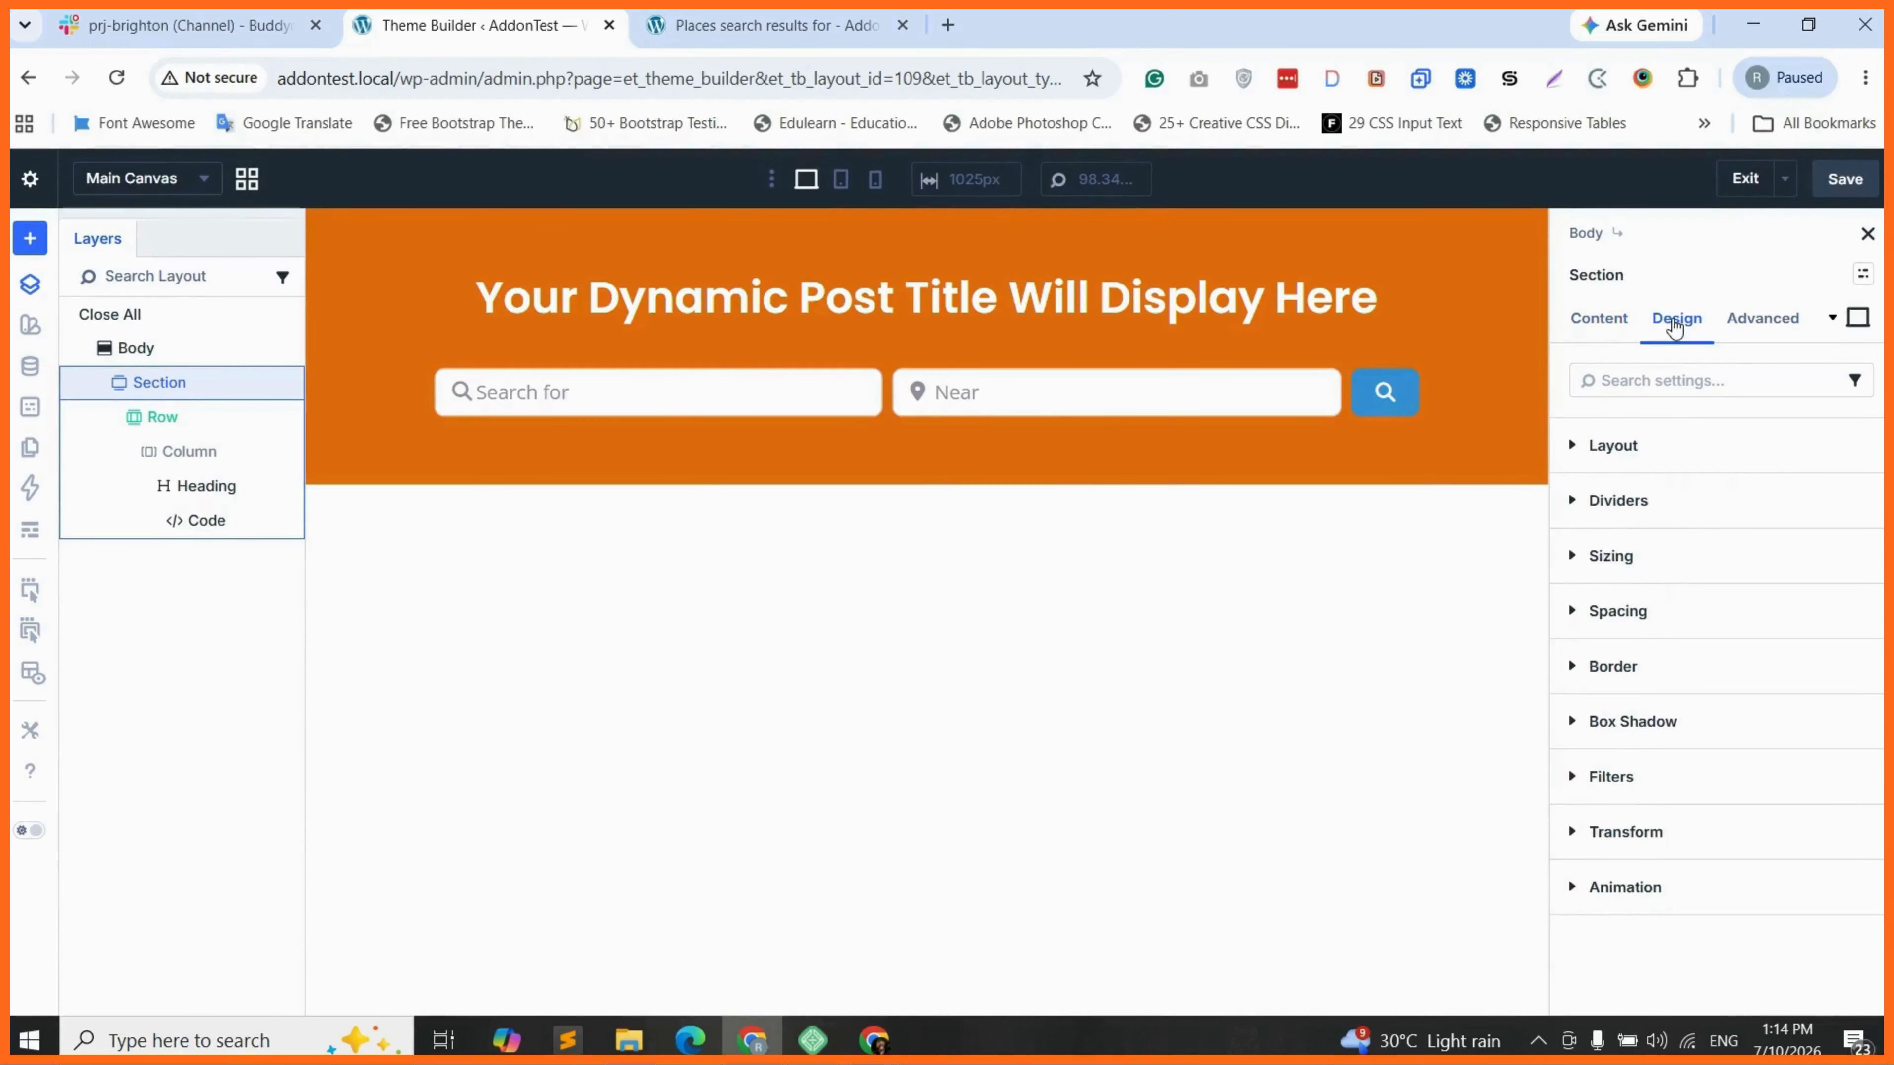
pyautogui.click(1617, 611)
pyautogui.click(1592, 869)
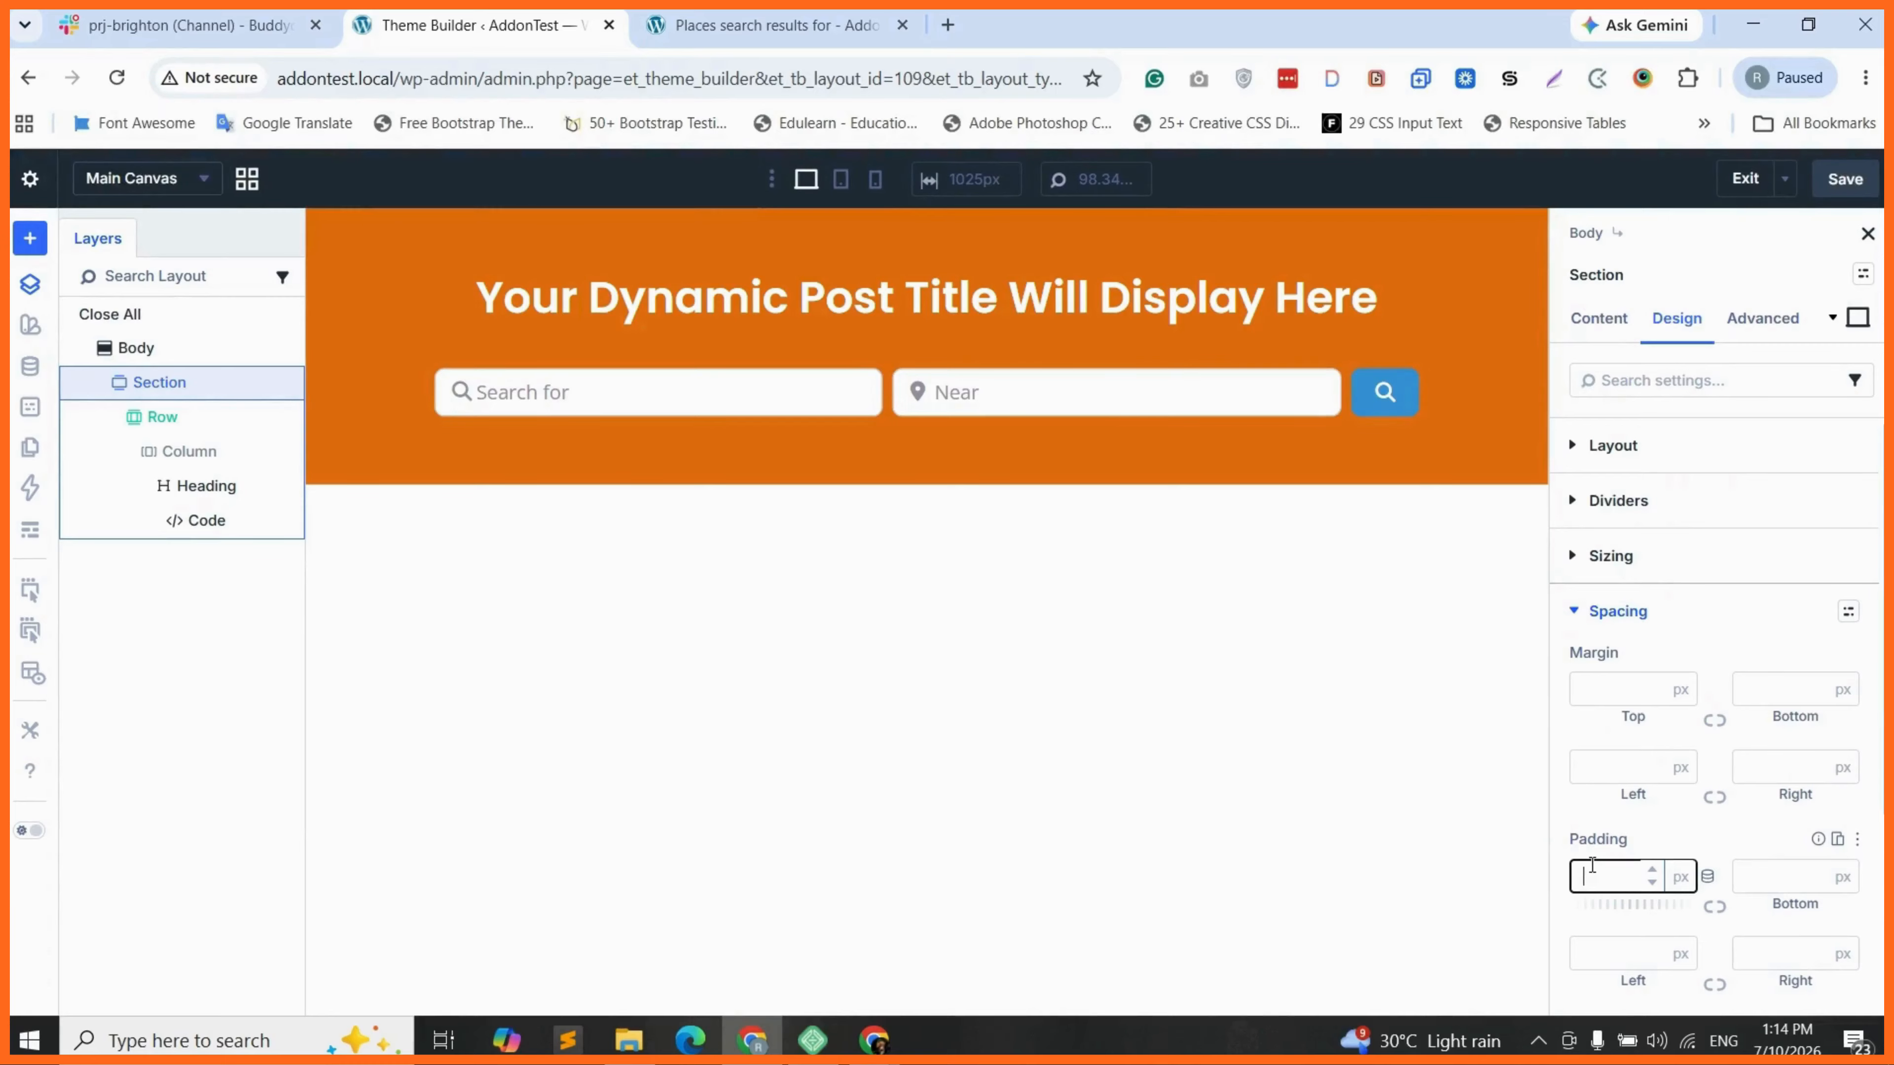
pyautogui.write('30')
pyautogui.click(1713, 904)
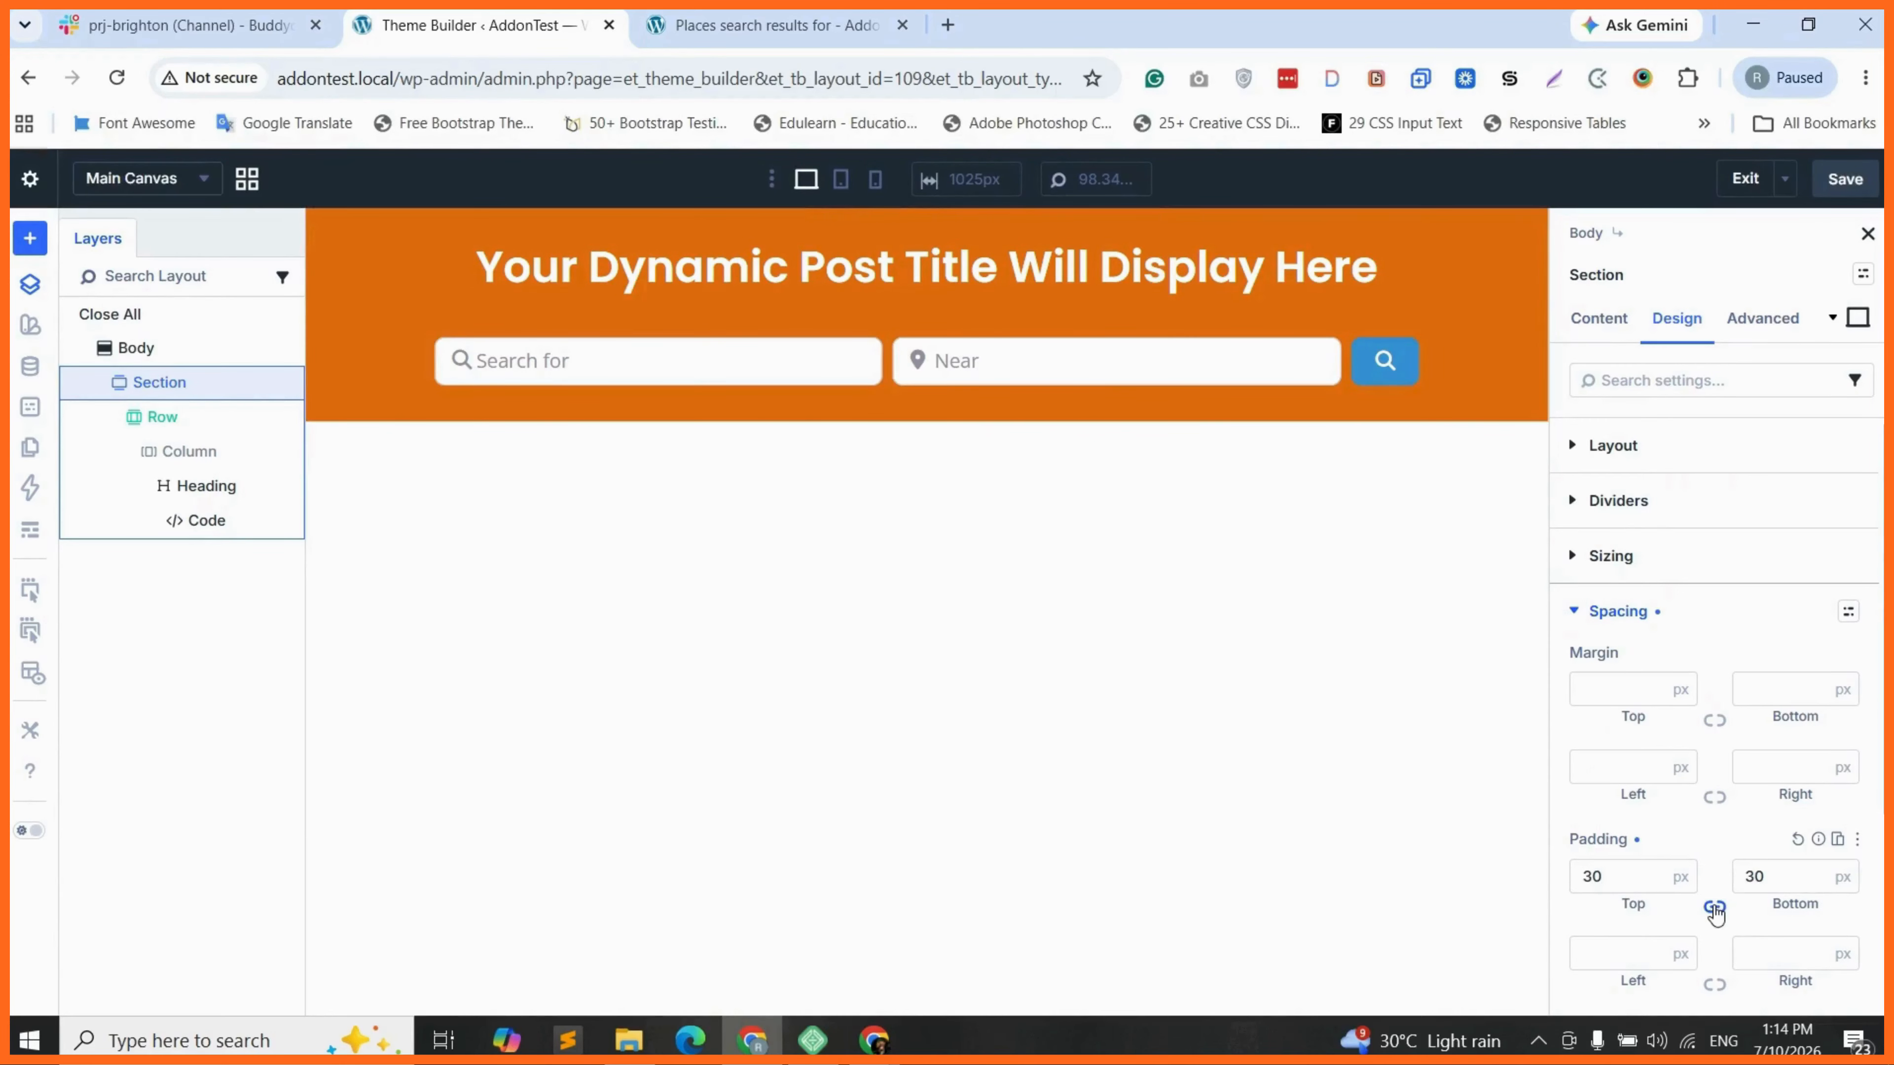
pyautogui.doubleClick(1579, 873)
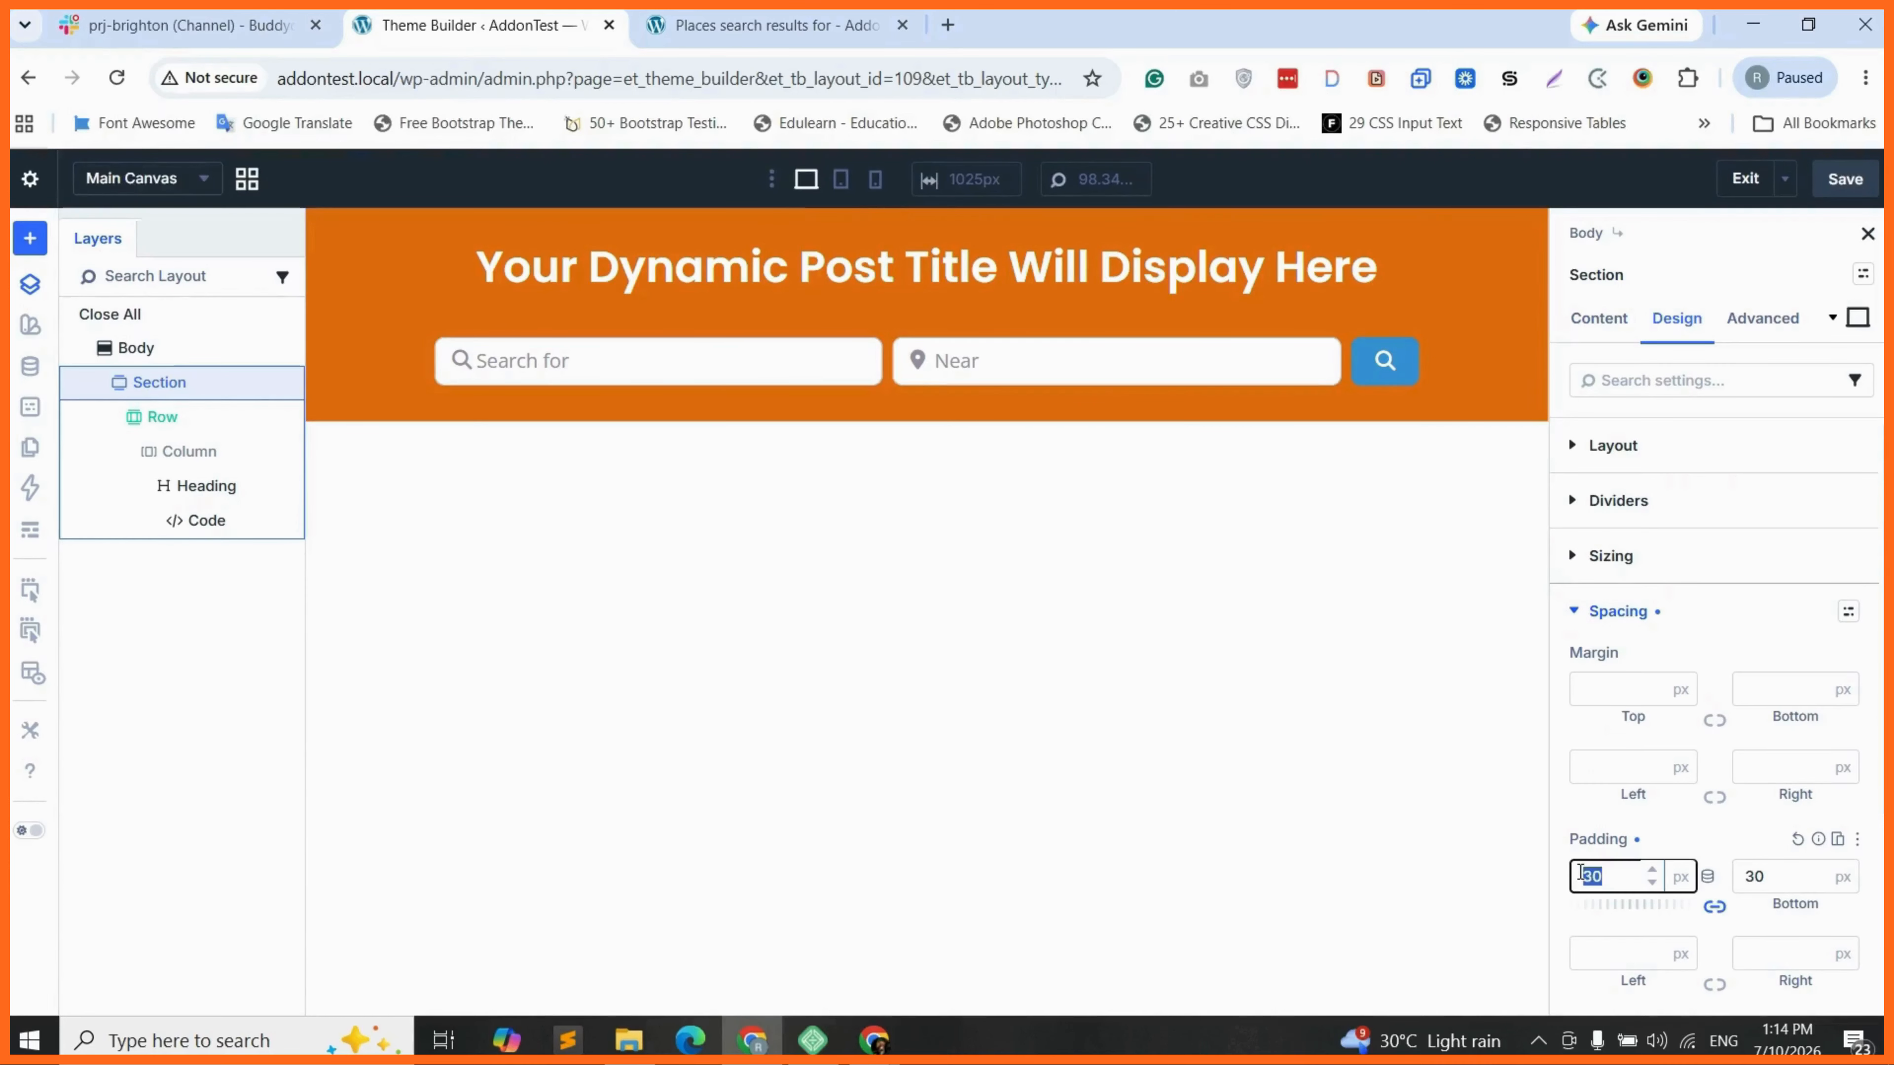
pyautogui.write('80')
pyautogui.click(1715, 908)
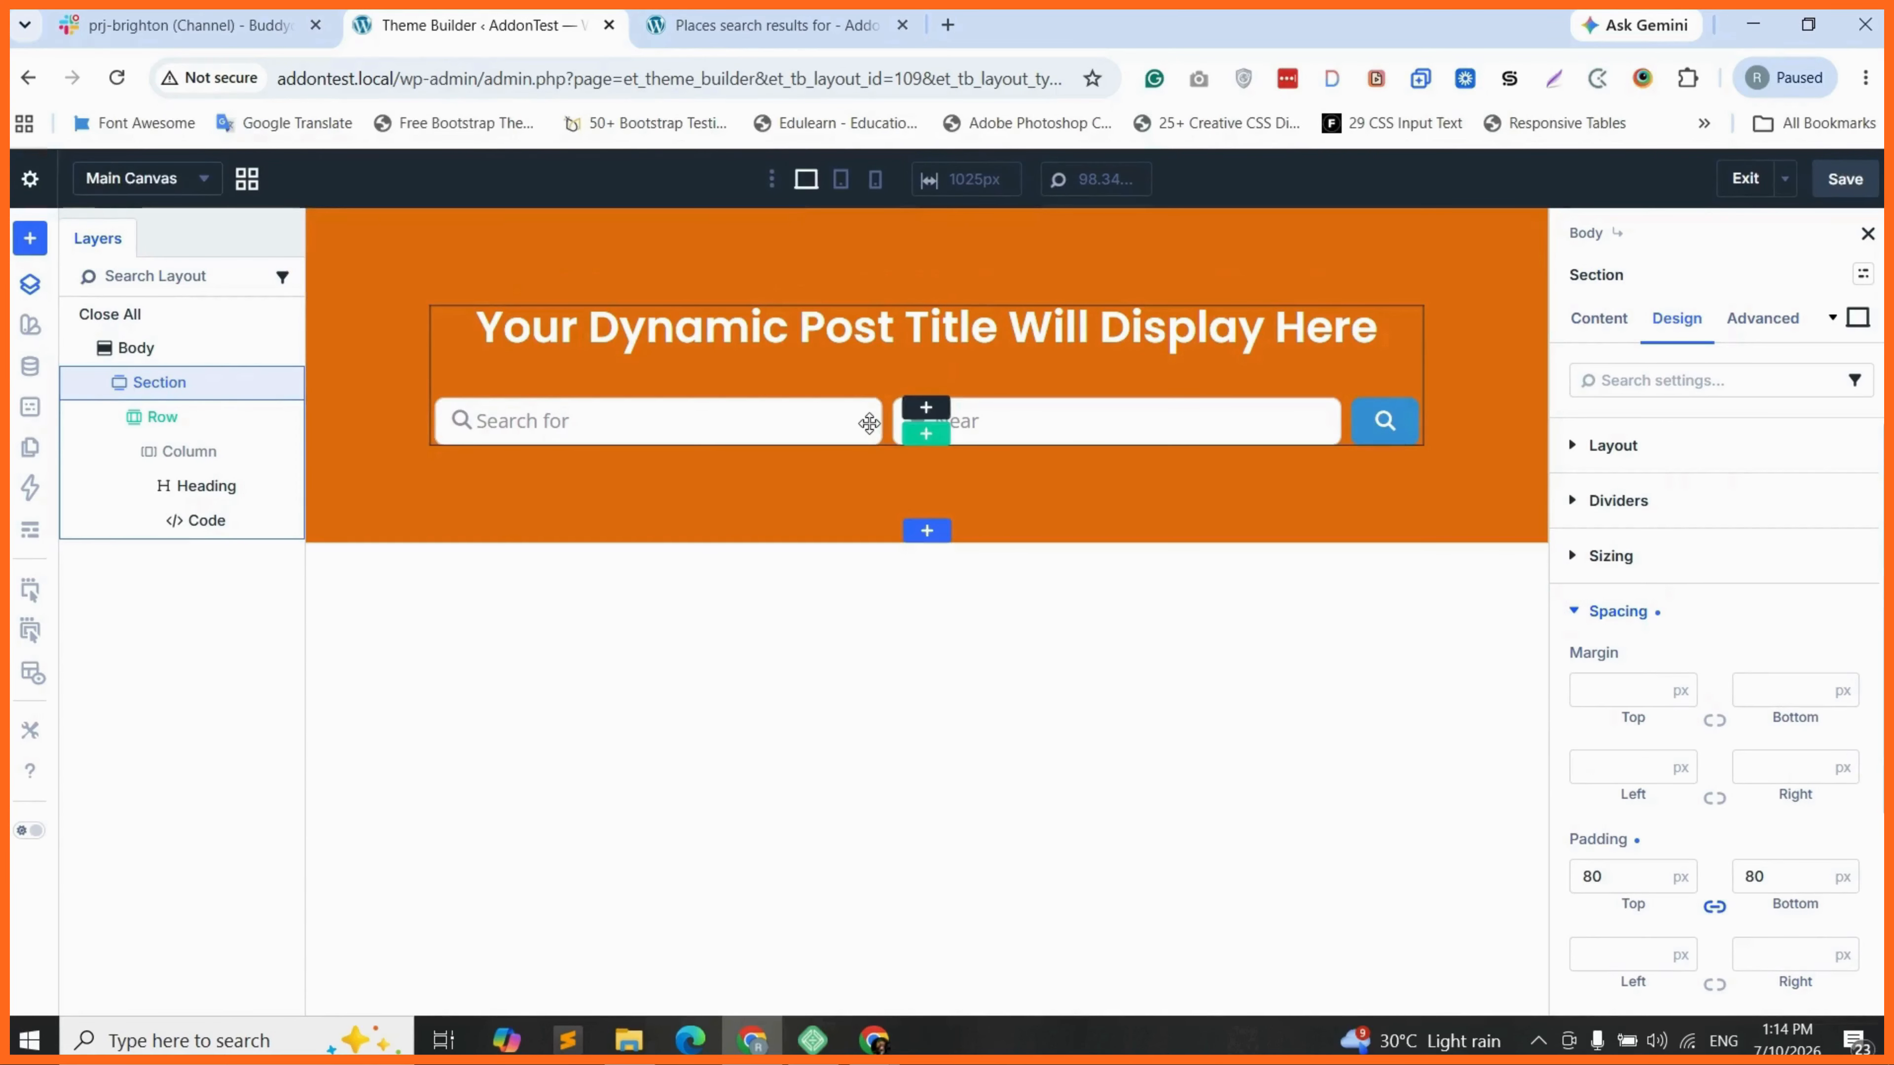
# Step: Add a section with a two-column offset row below the orange one and insert a Code module in its wider first column
pyautogui.click(927, 533)
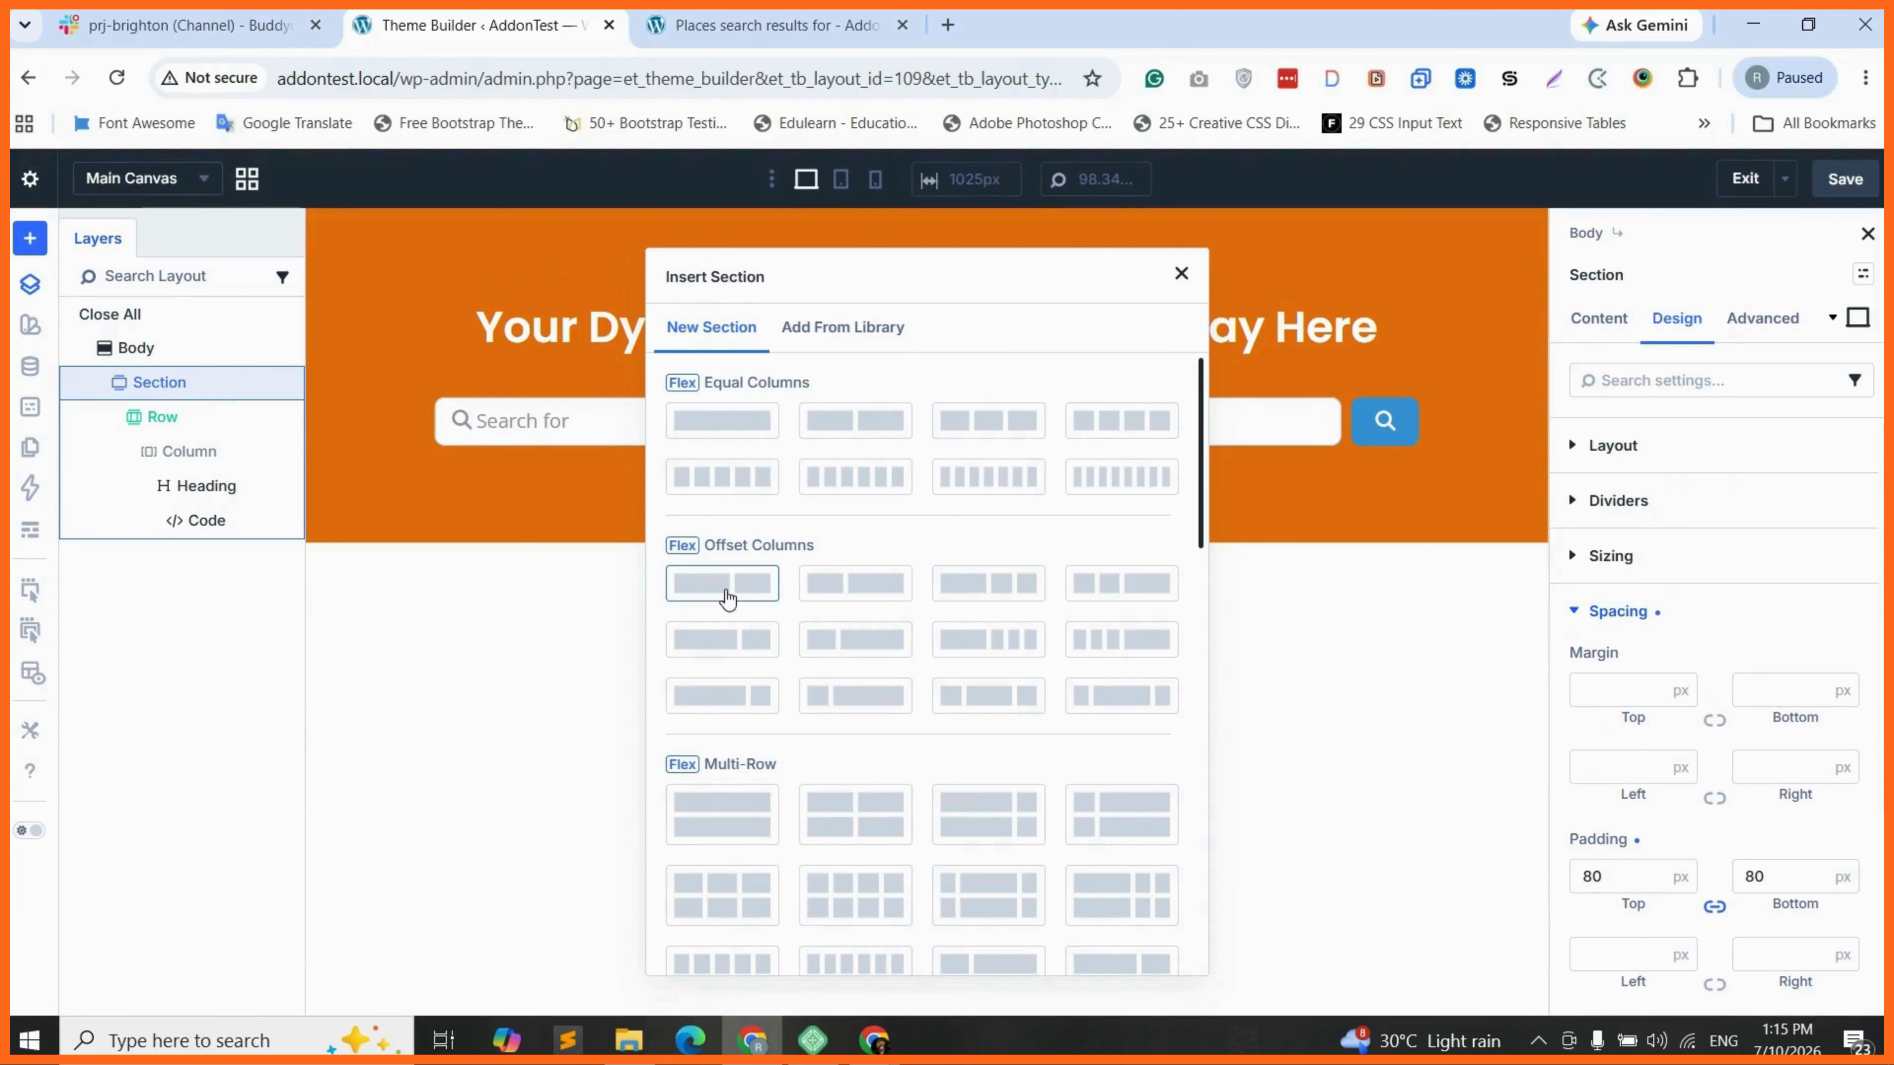
pyautogui.click(735, 598)
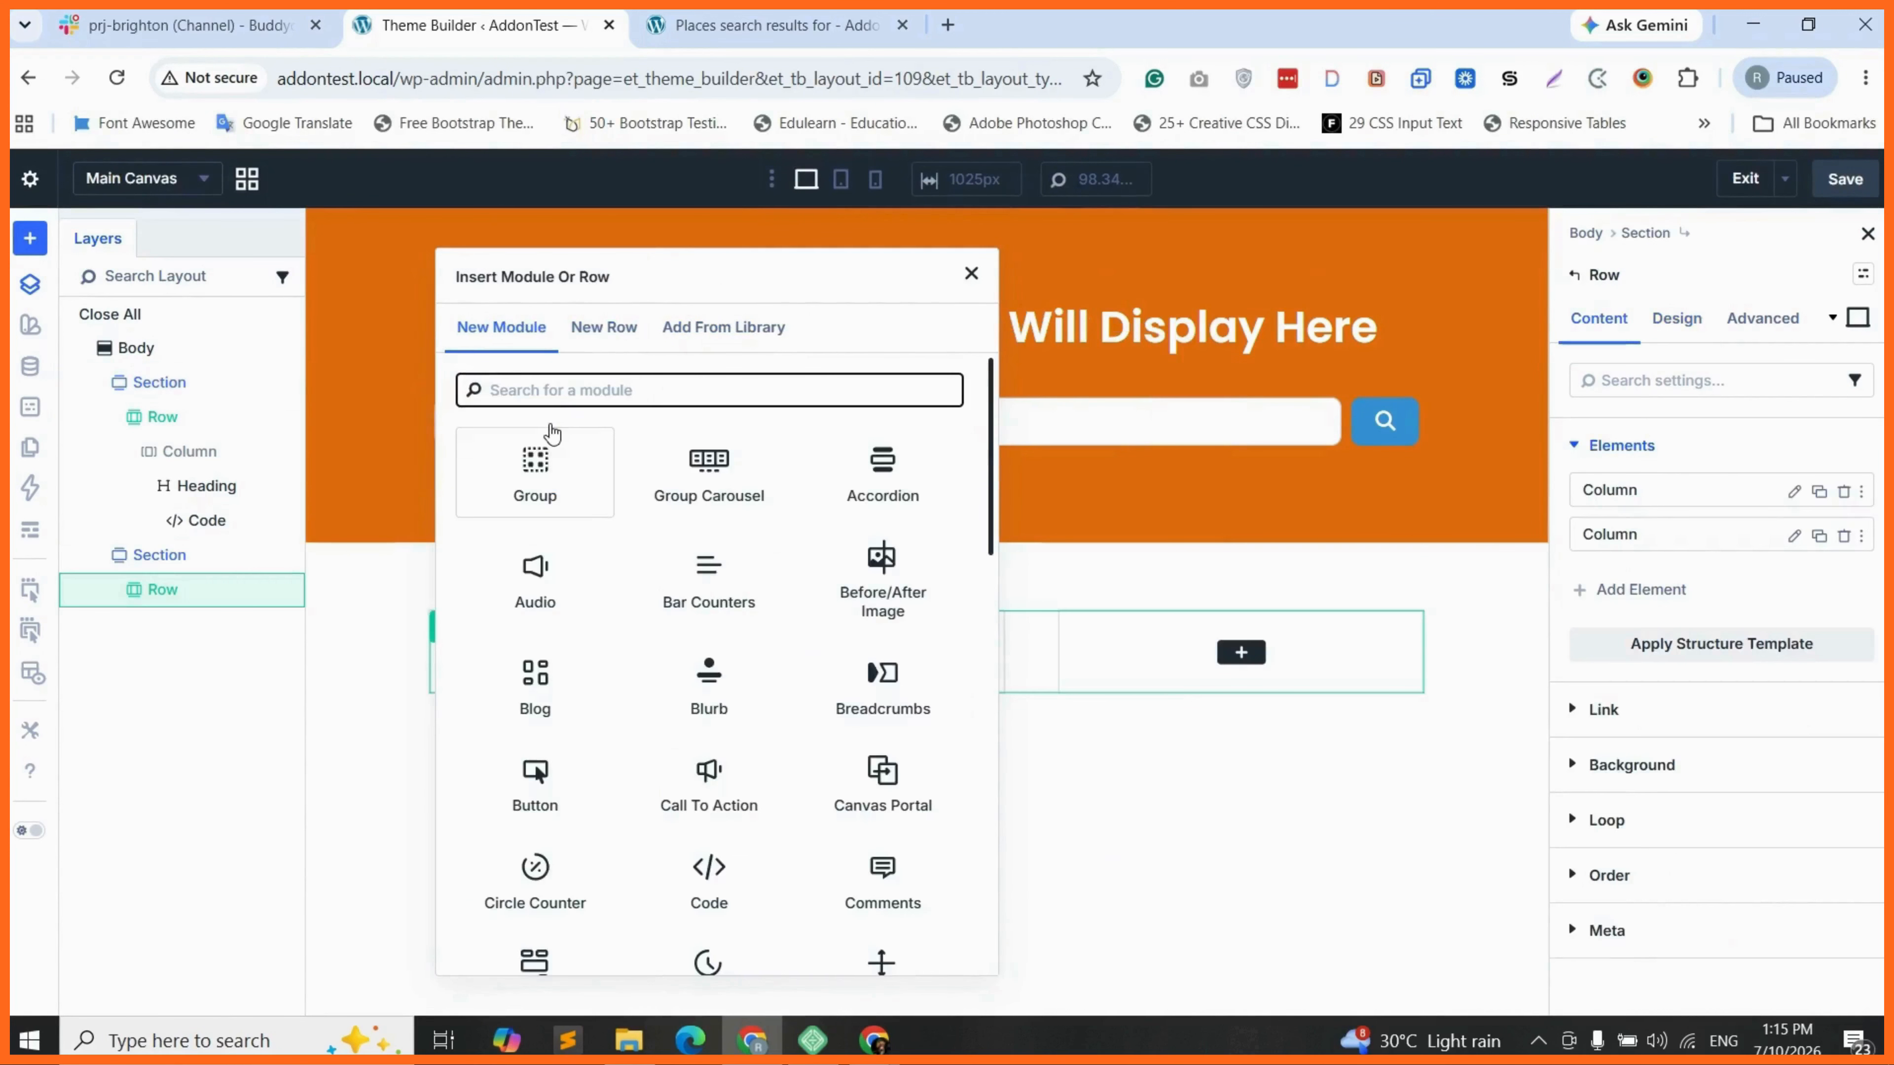
pyautogui.write('code')
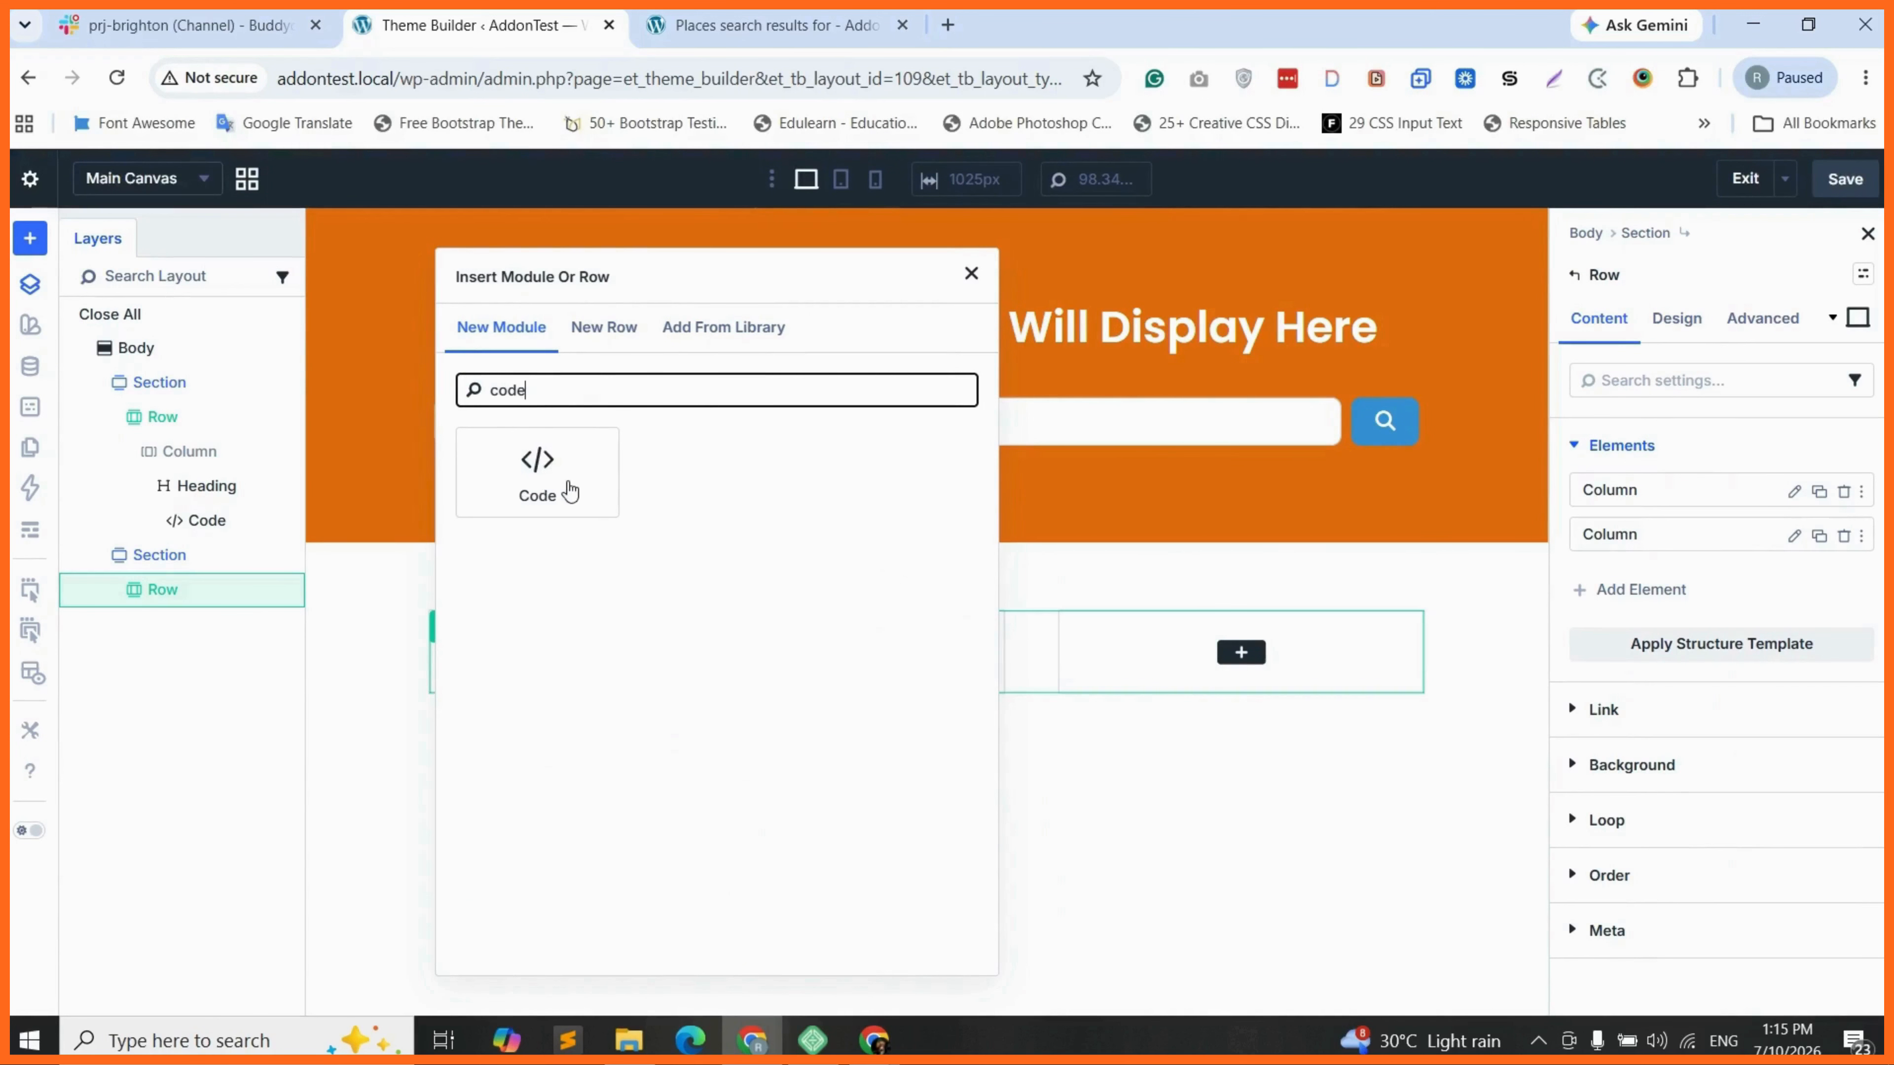
pyautogui.click(570, 492)
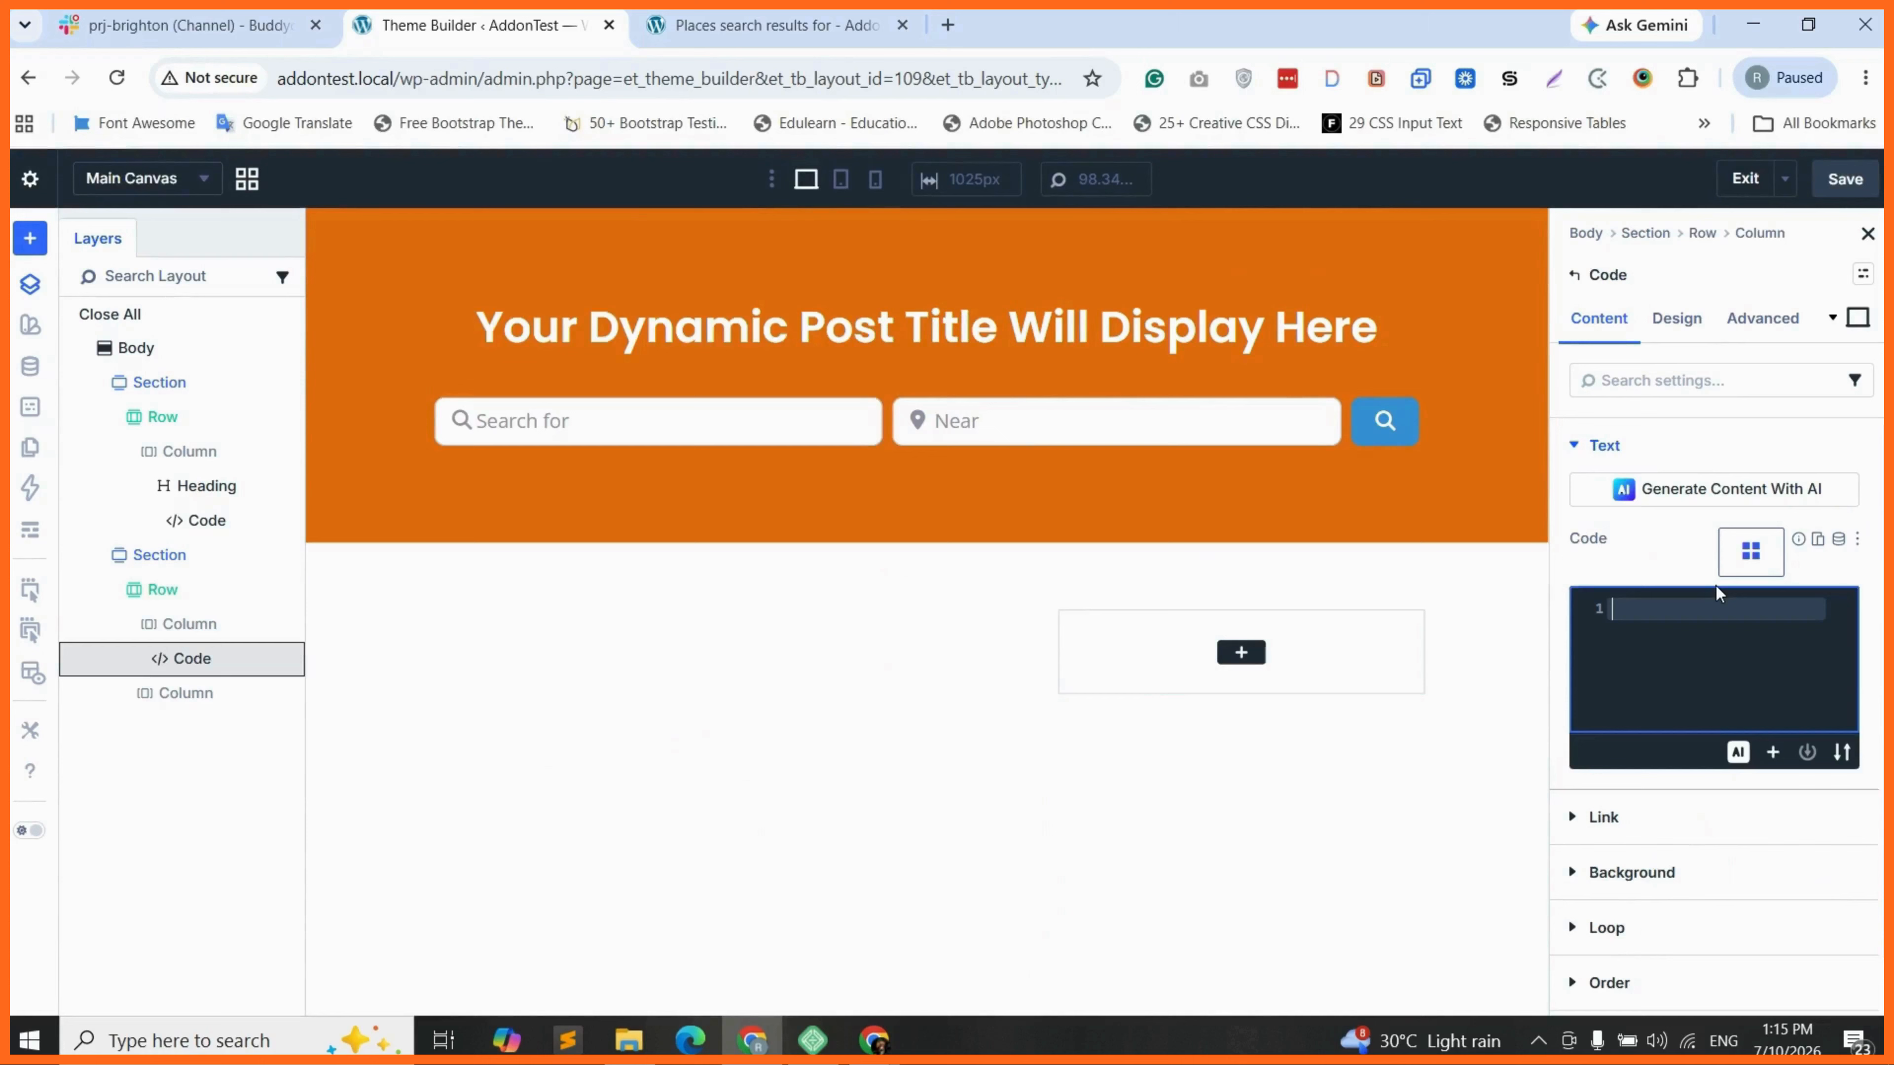
# Step: Choose the gd_loop_actions (GD > Loop Actions) shortcode for the new Code module and review its Hide Layouts options
pyautogui.click(1749, 552)
pyautogui.click(662, 273)
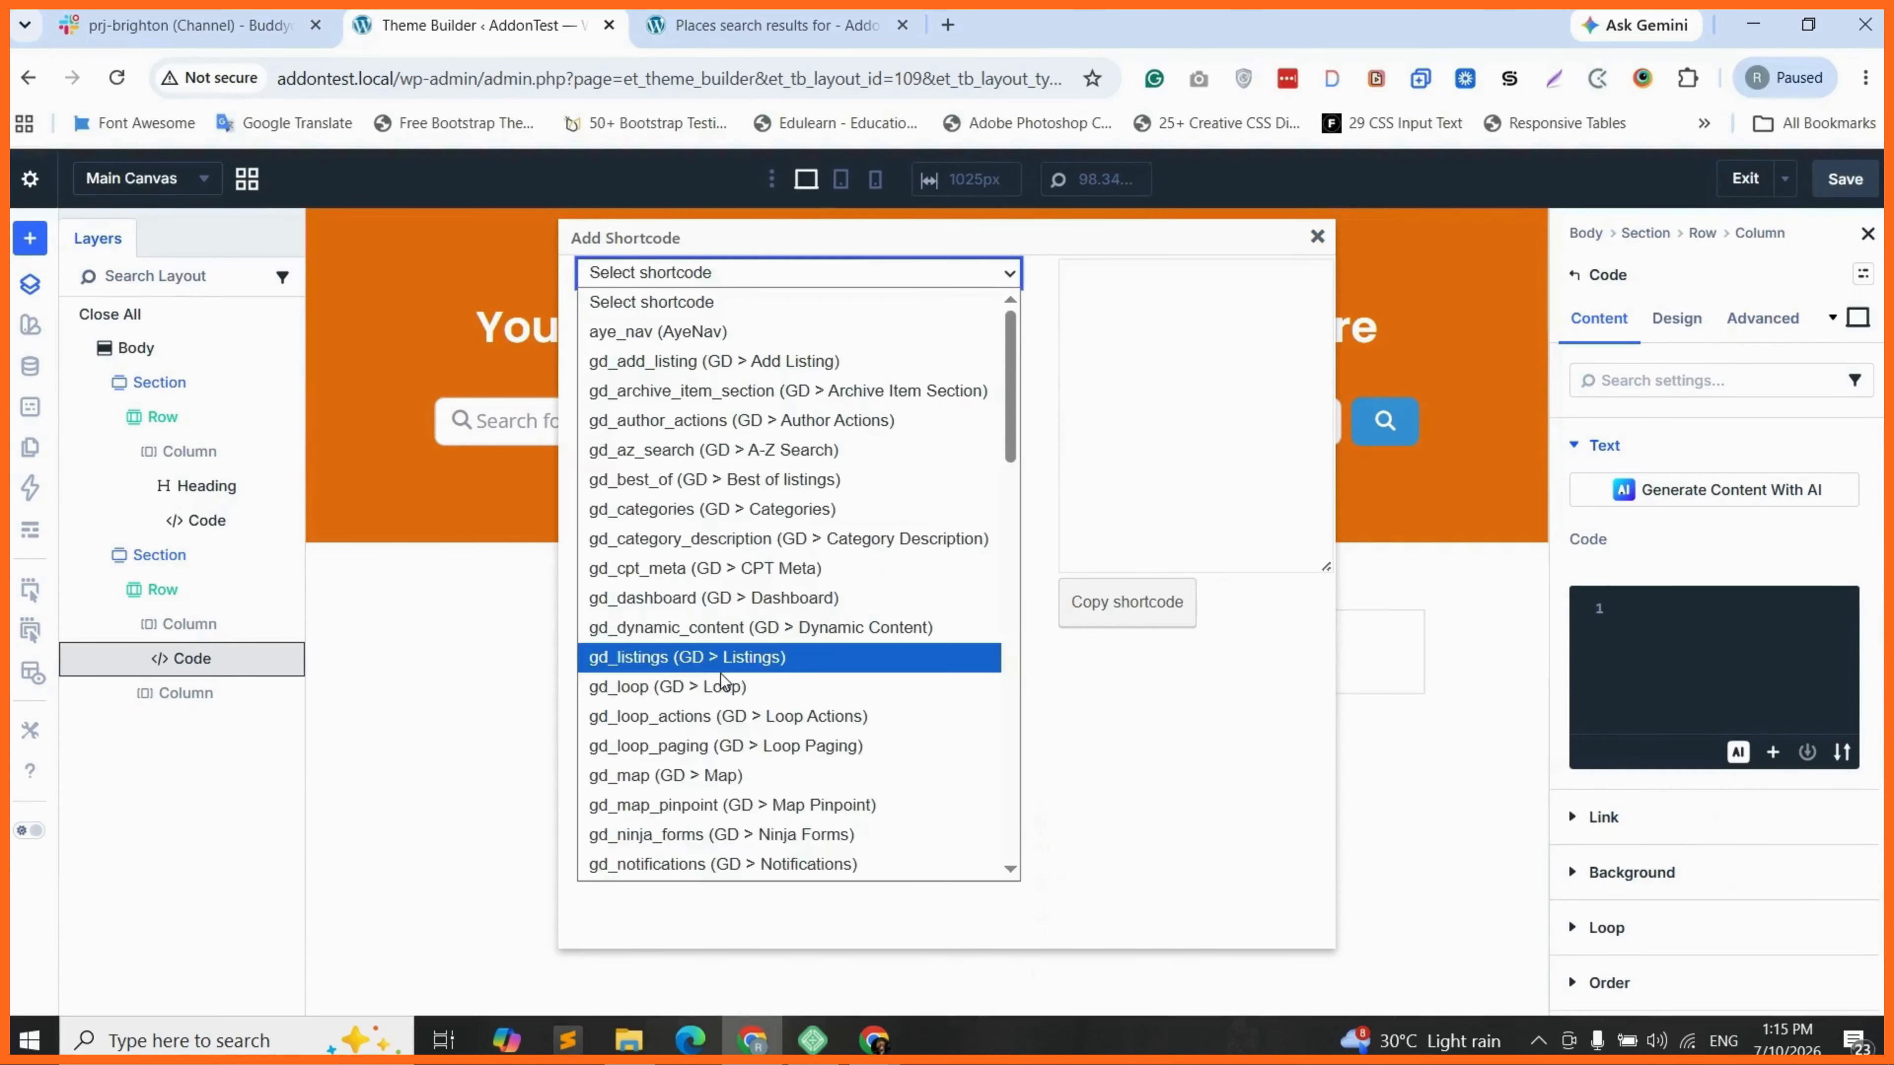
pyautogui.click(716, 718)
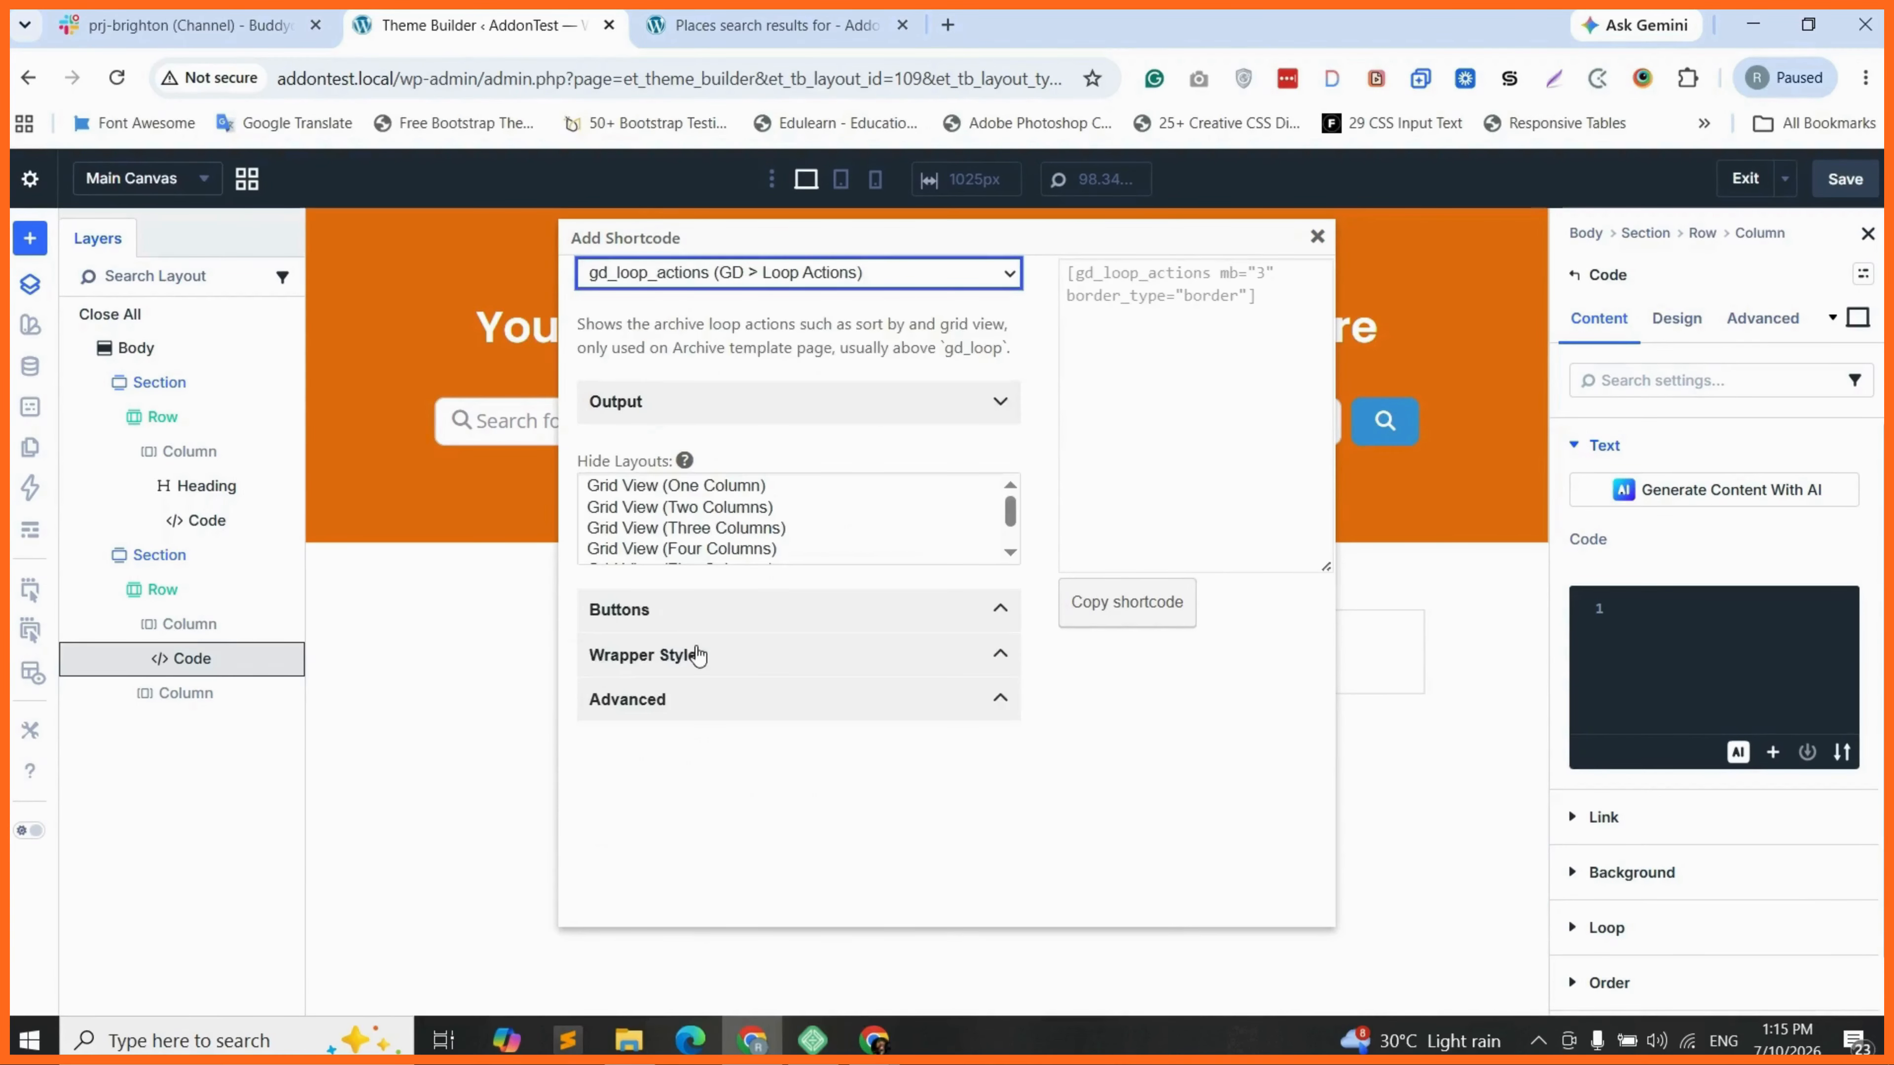
pyautogui.scroll(-1, 716, 526)
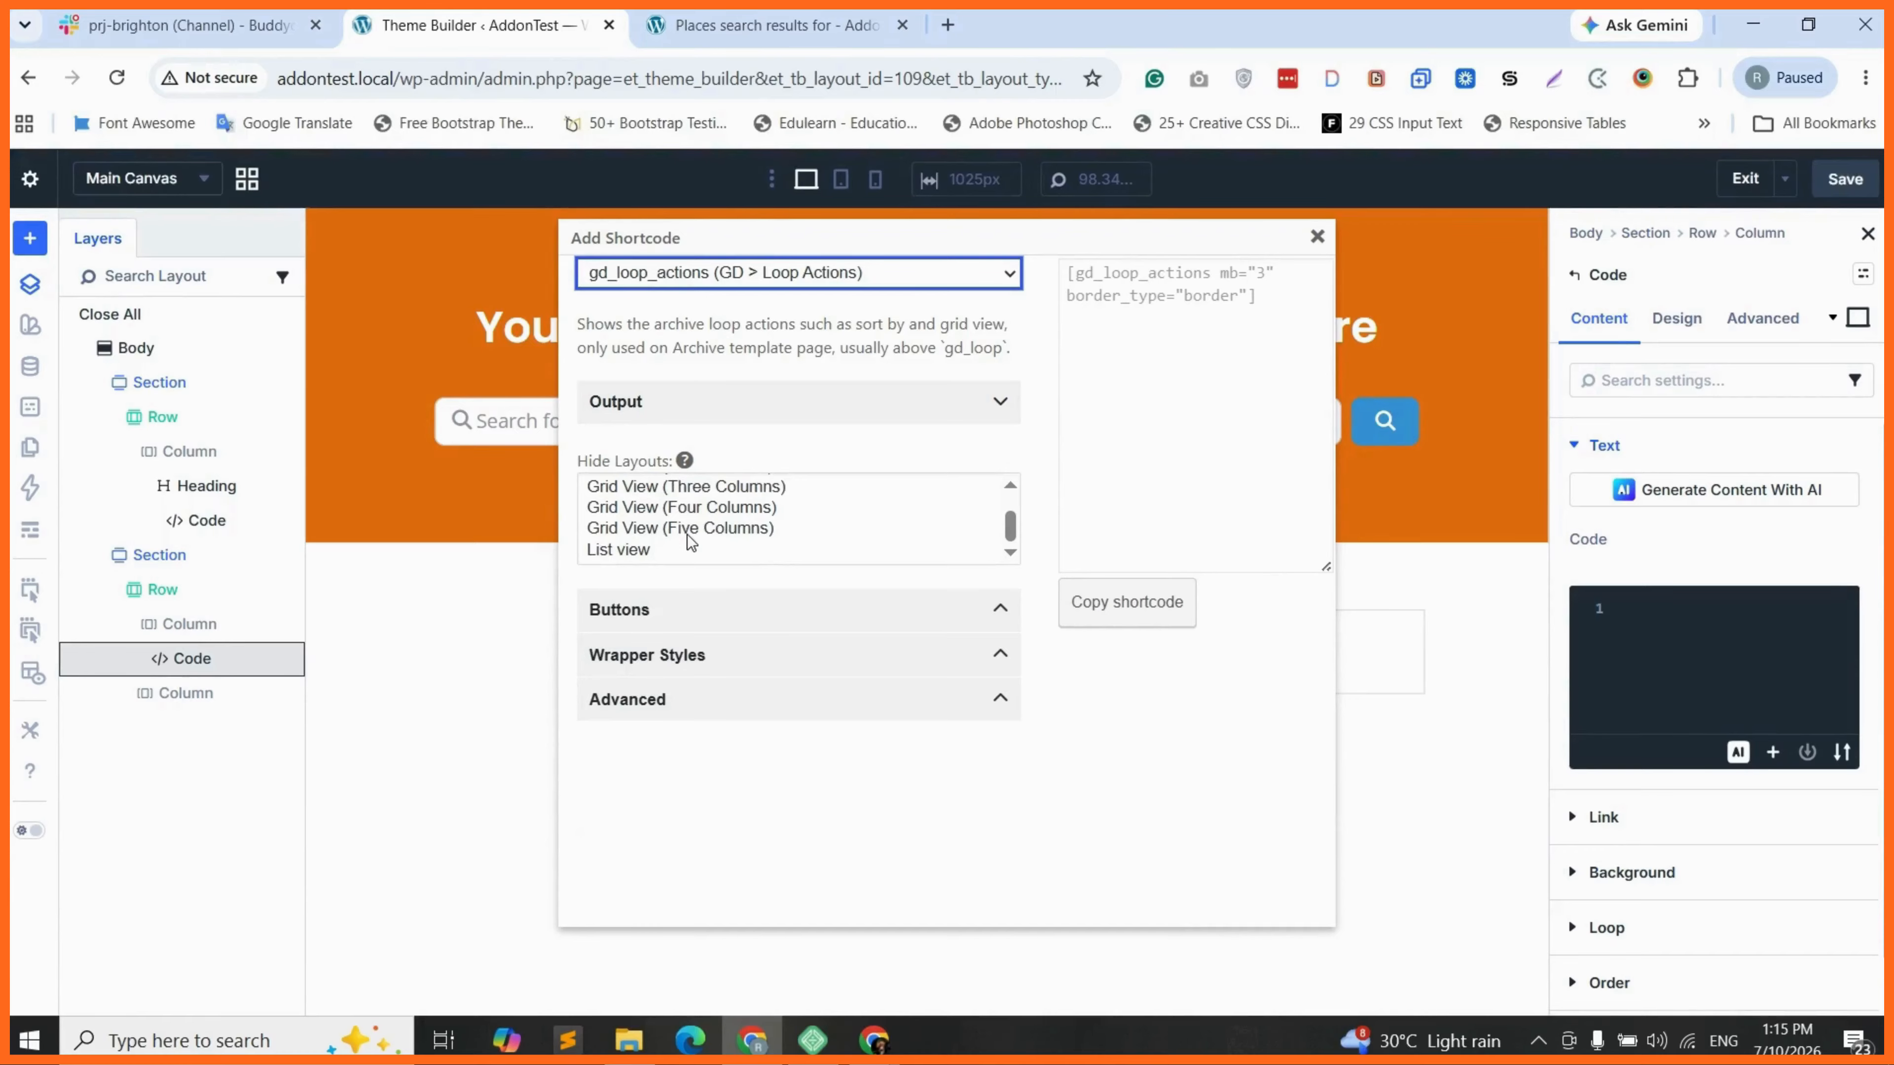
pyautogui.scroll(1, 666, 537)
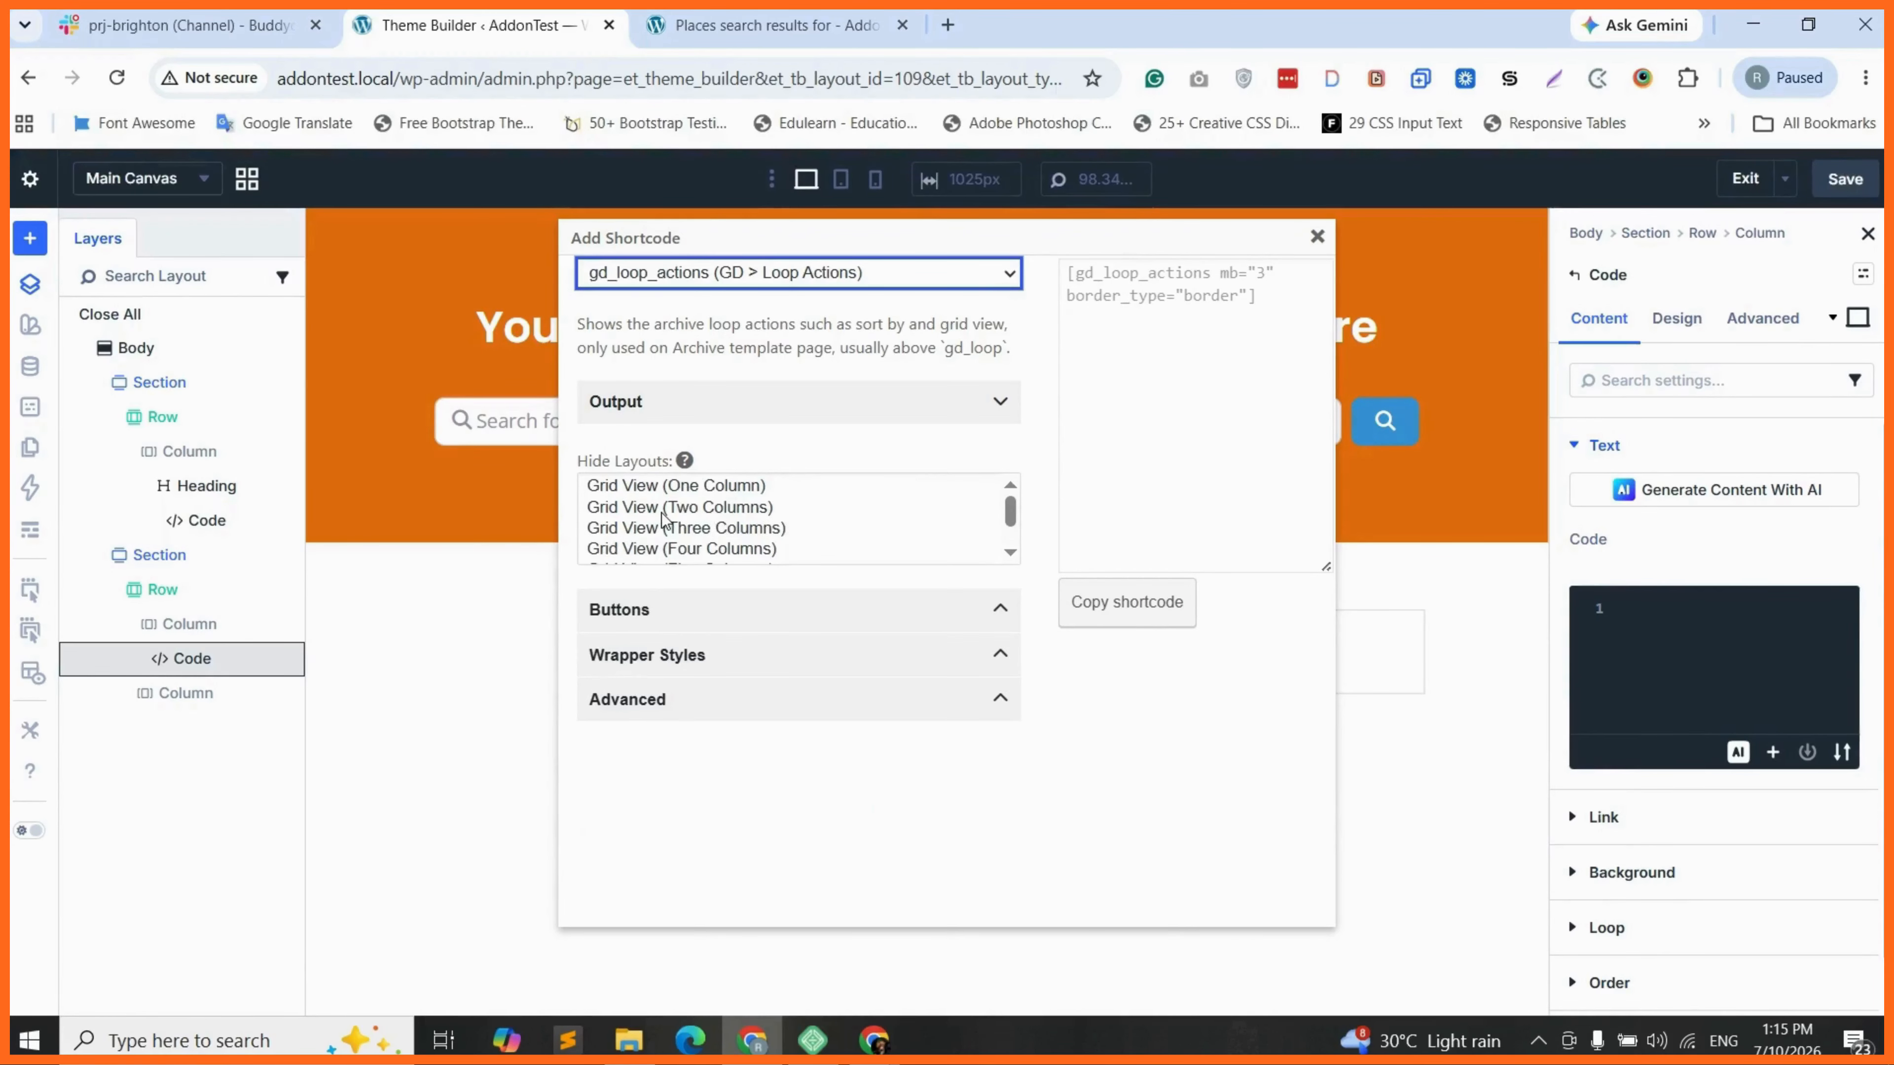
pyautogui.scroll(-1, 664, 548)
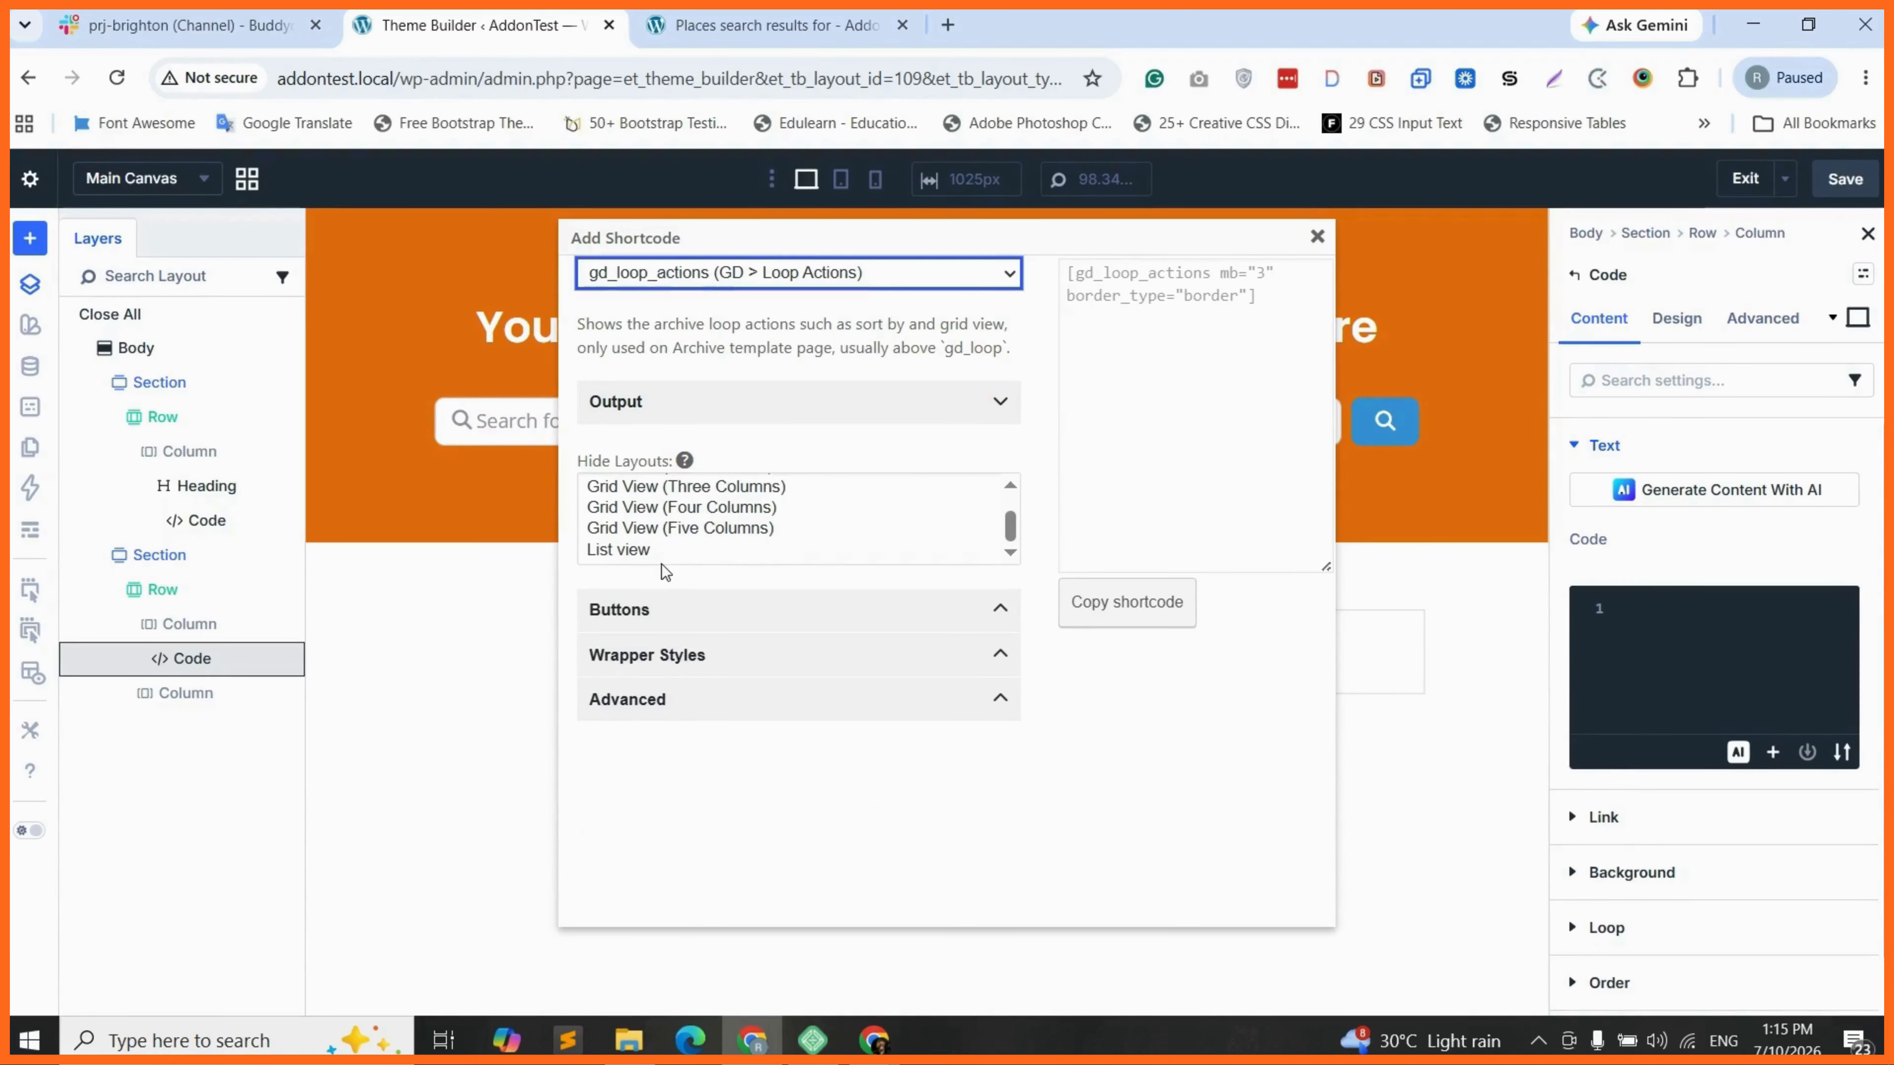
# Step: Check the button and wrapper style options of the gd_loop_actions shortcode and set its border color to None
pyautogui.click(651, 610)
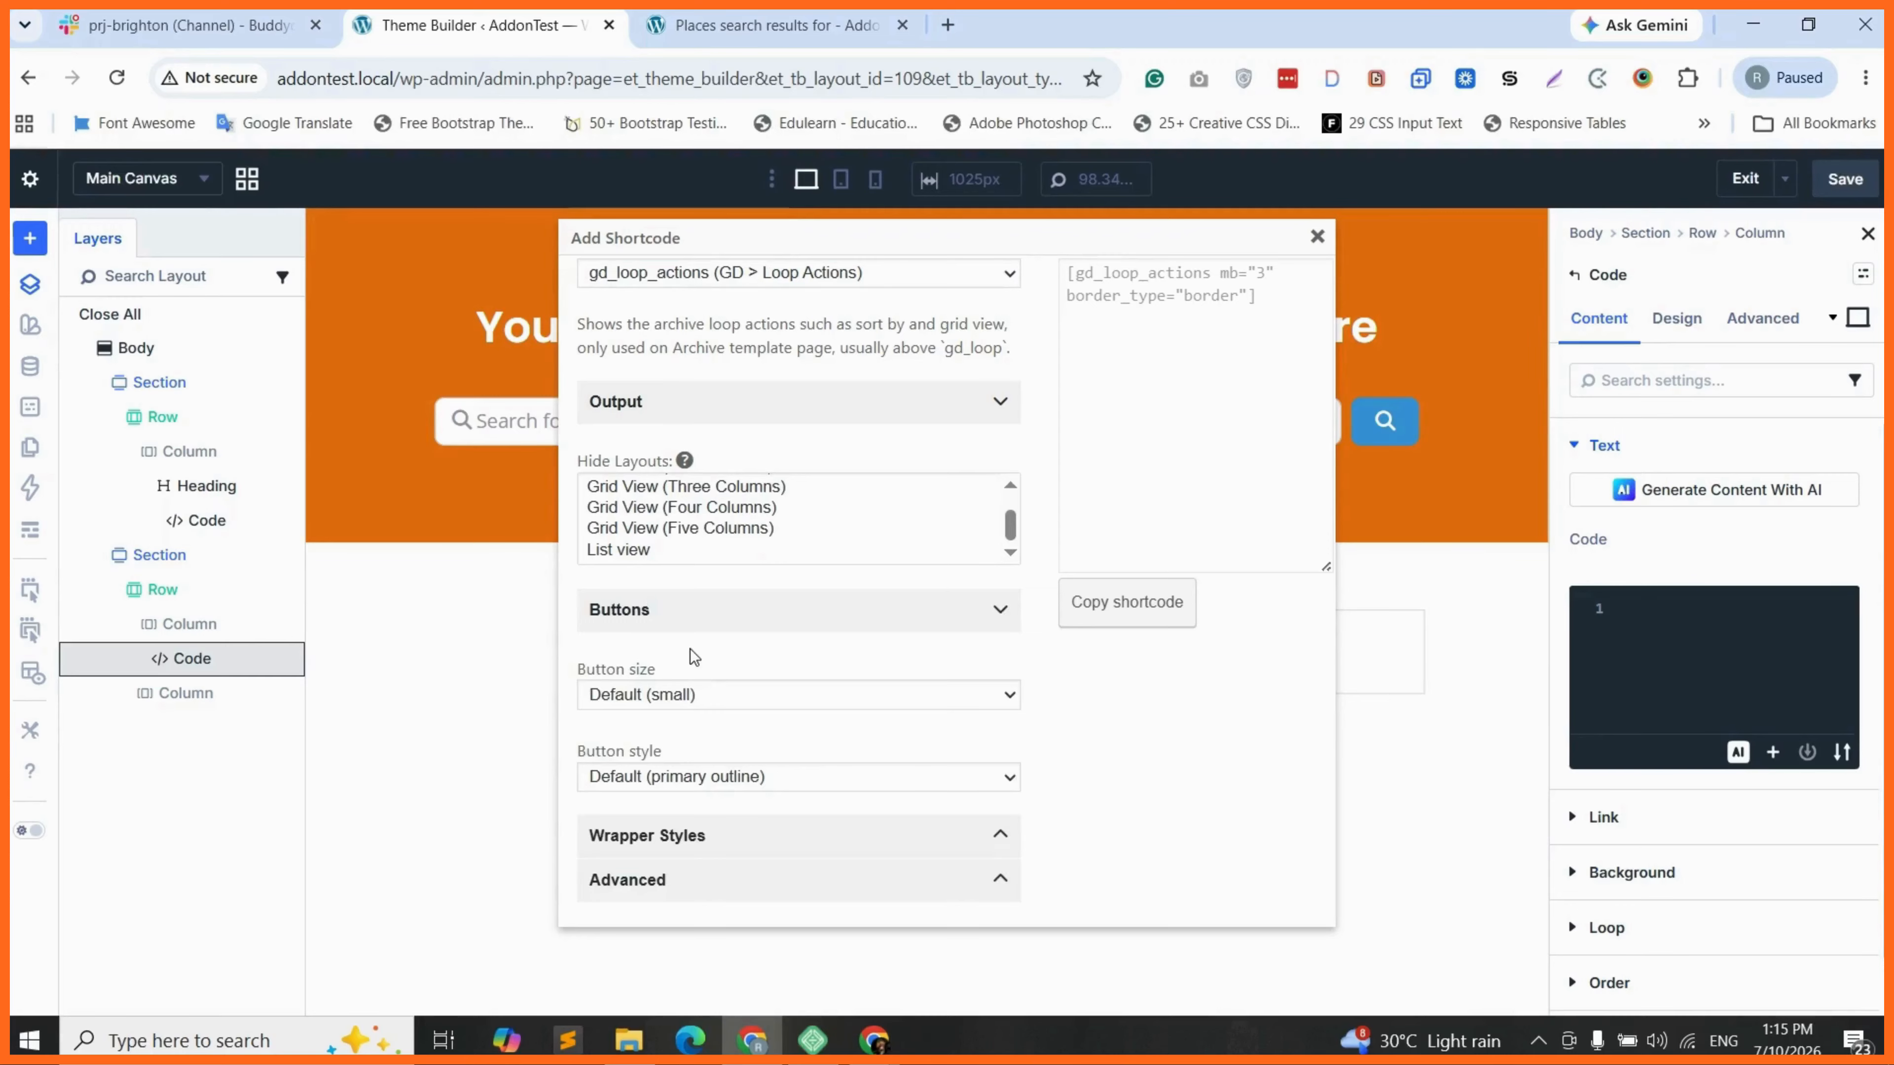
pyautogui.click(698, 855)
pyautogui.scroll(-8, 630, 603)
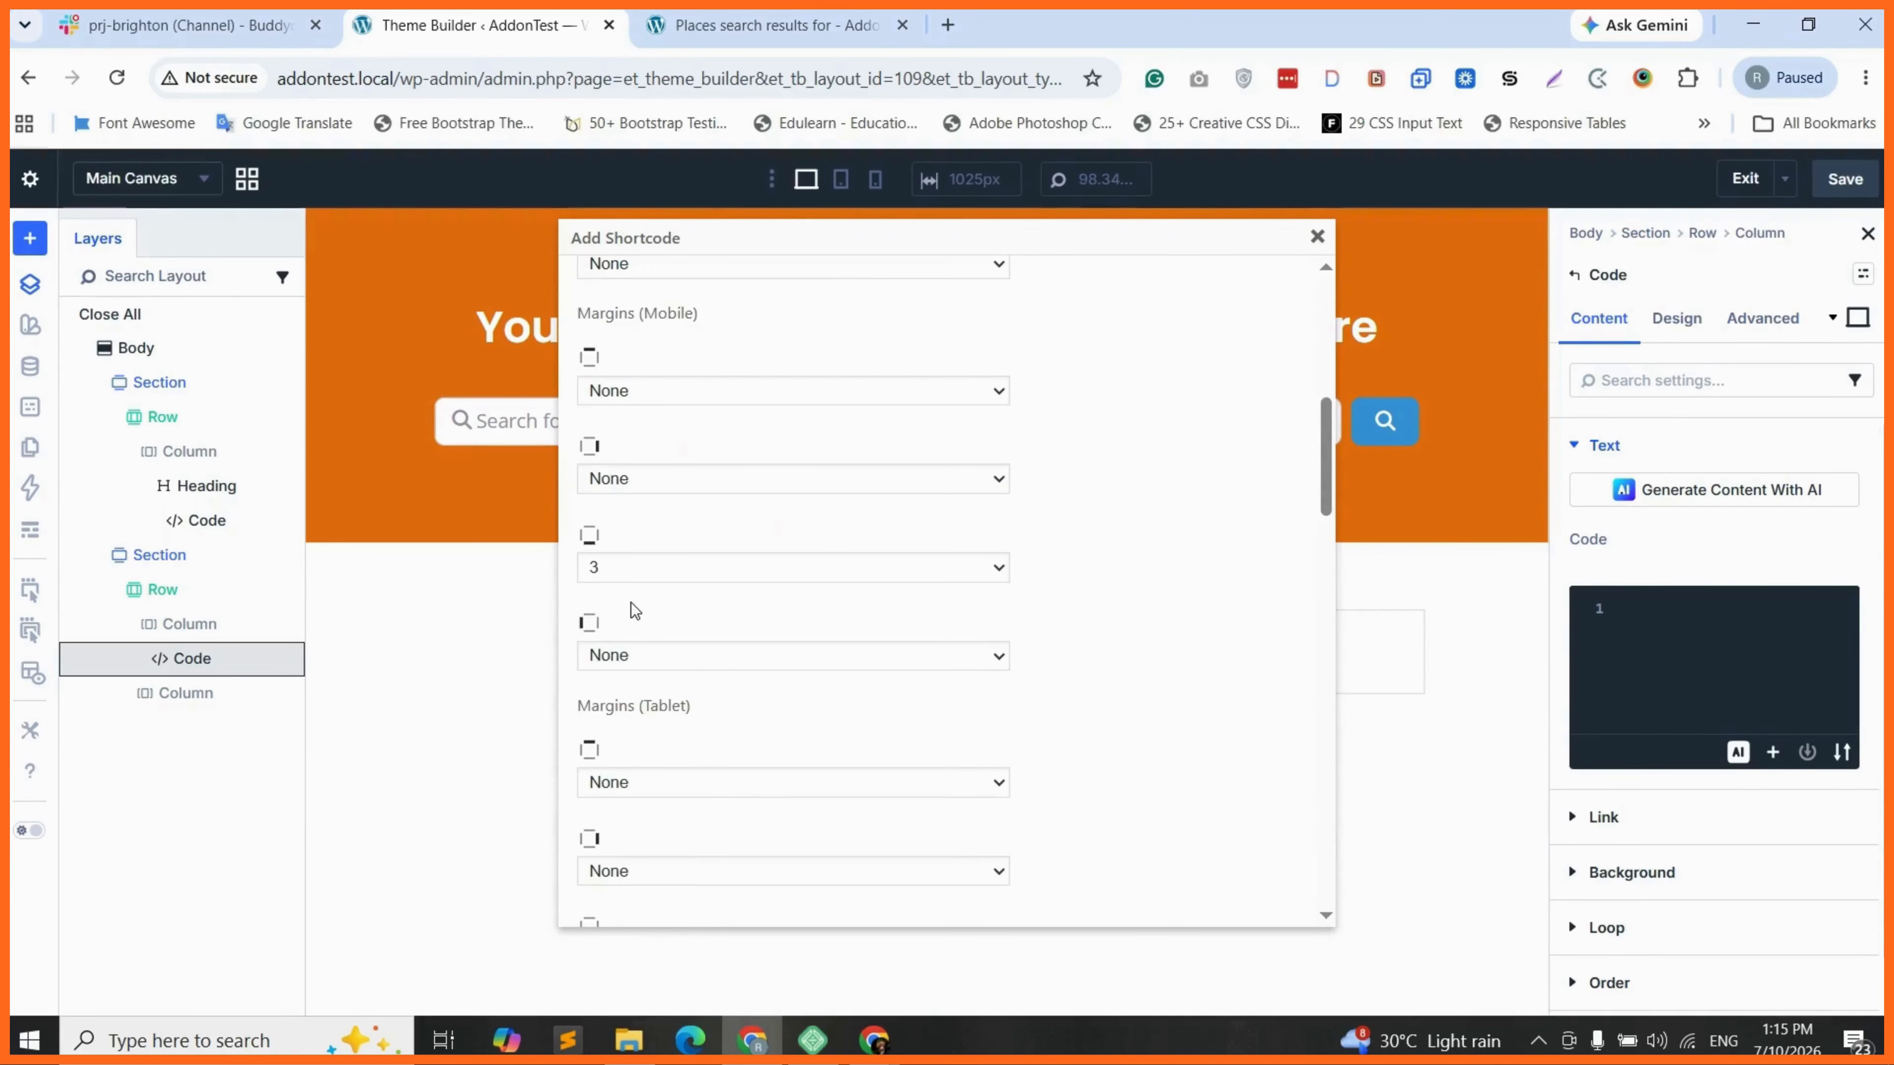
pyautogui.scroll(-1, 627, 570)
pyautogui.click(624, 540)
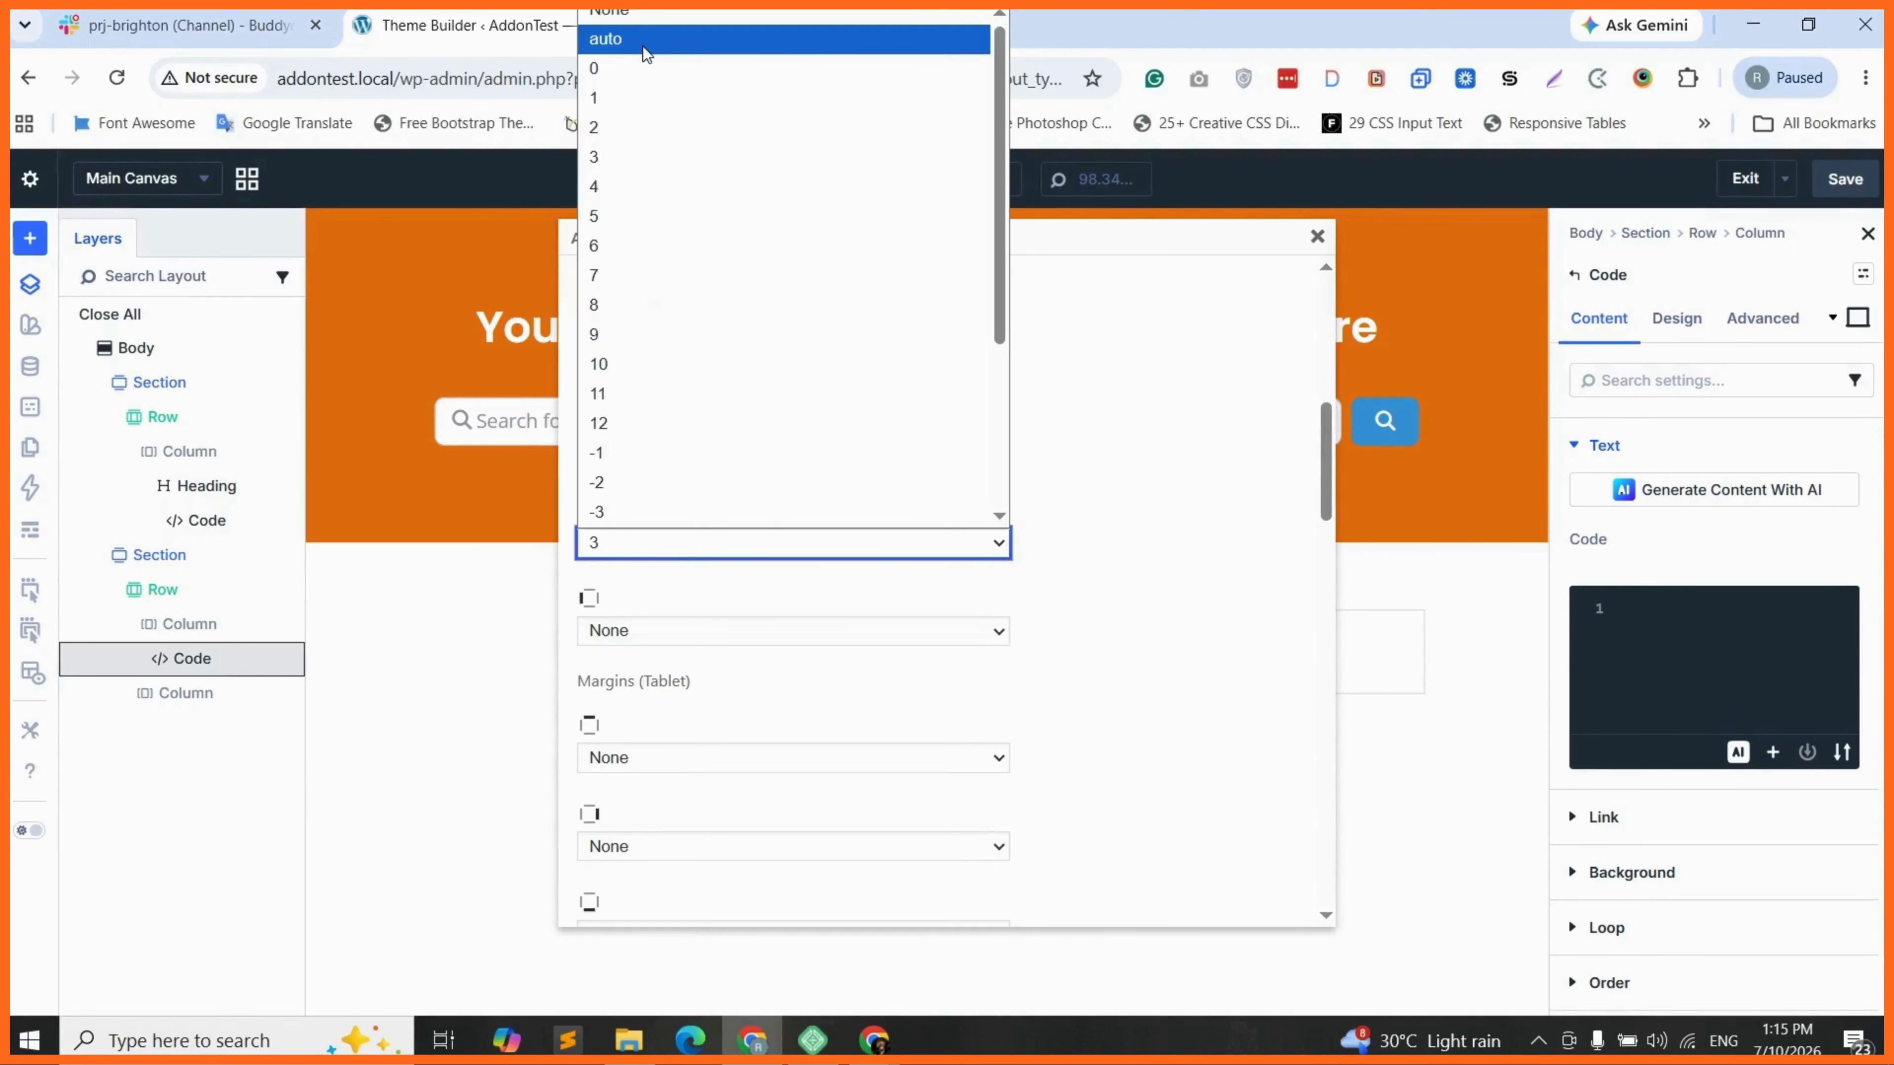
pyautogui.click(670, 558)
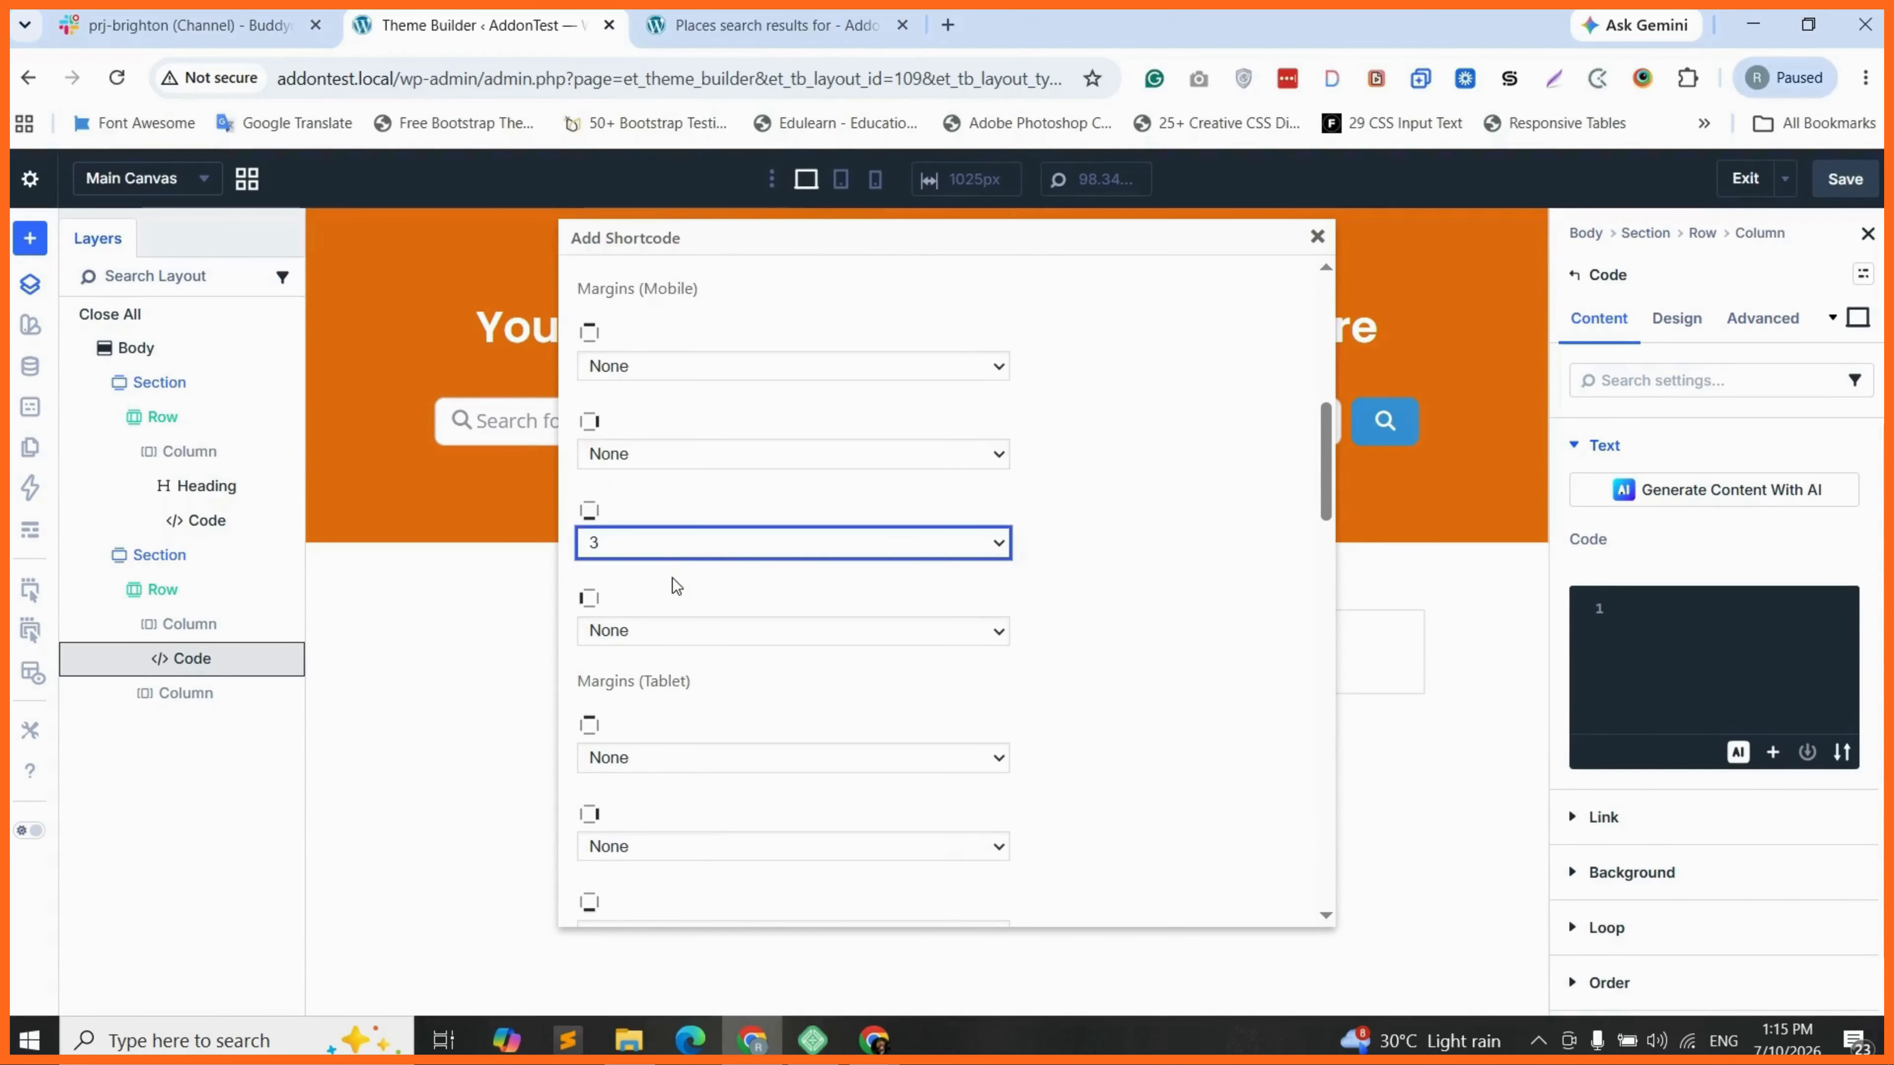
pyautogui.scroll(-5, 679, 649)
pyautogui.scroll(-5, 689, 733)
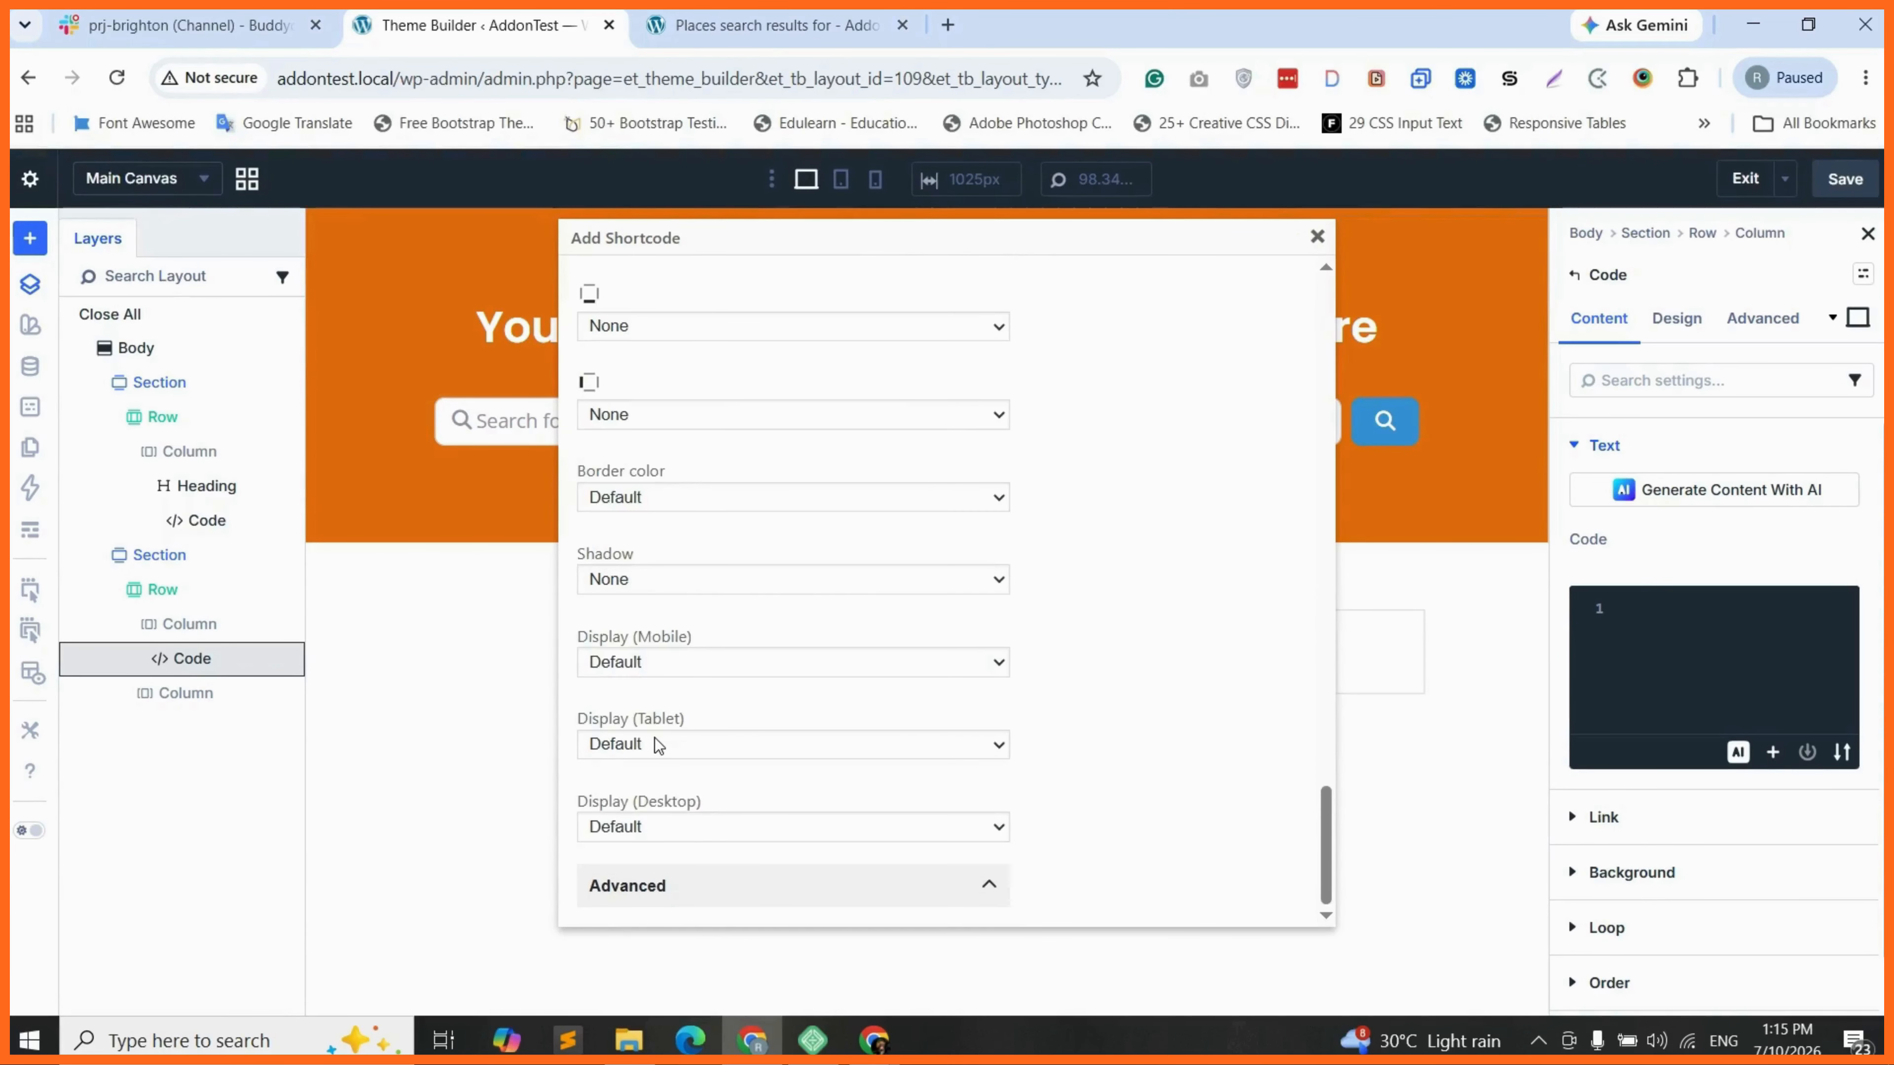
pyautogui.click(666, 493)
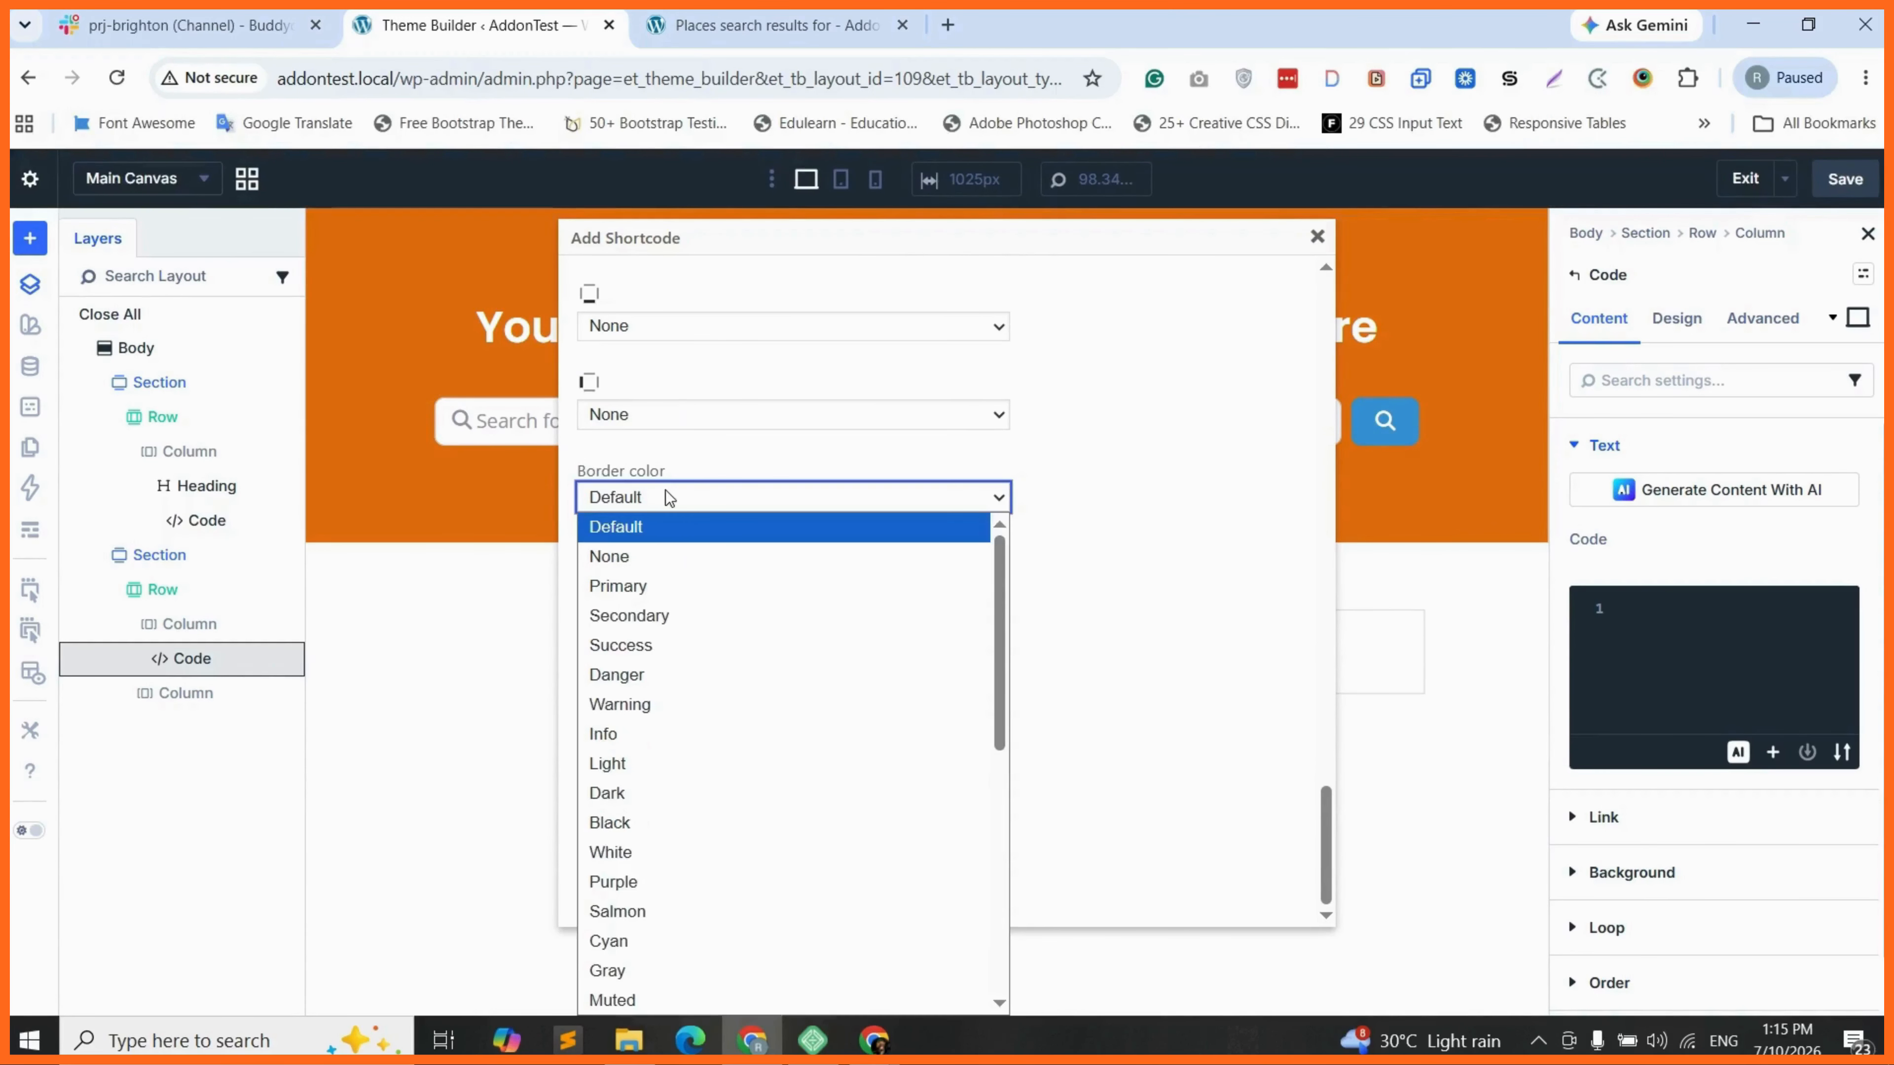
pyautogui.click(656, 558)
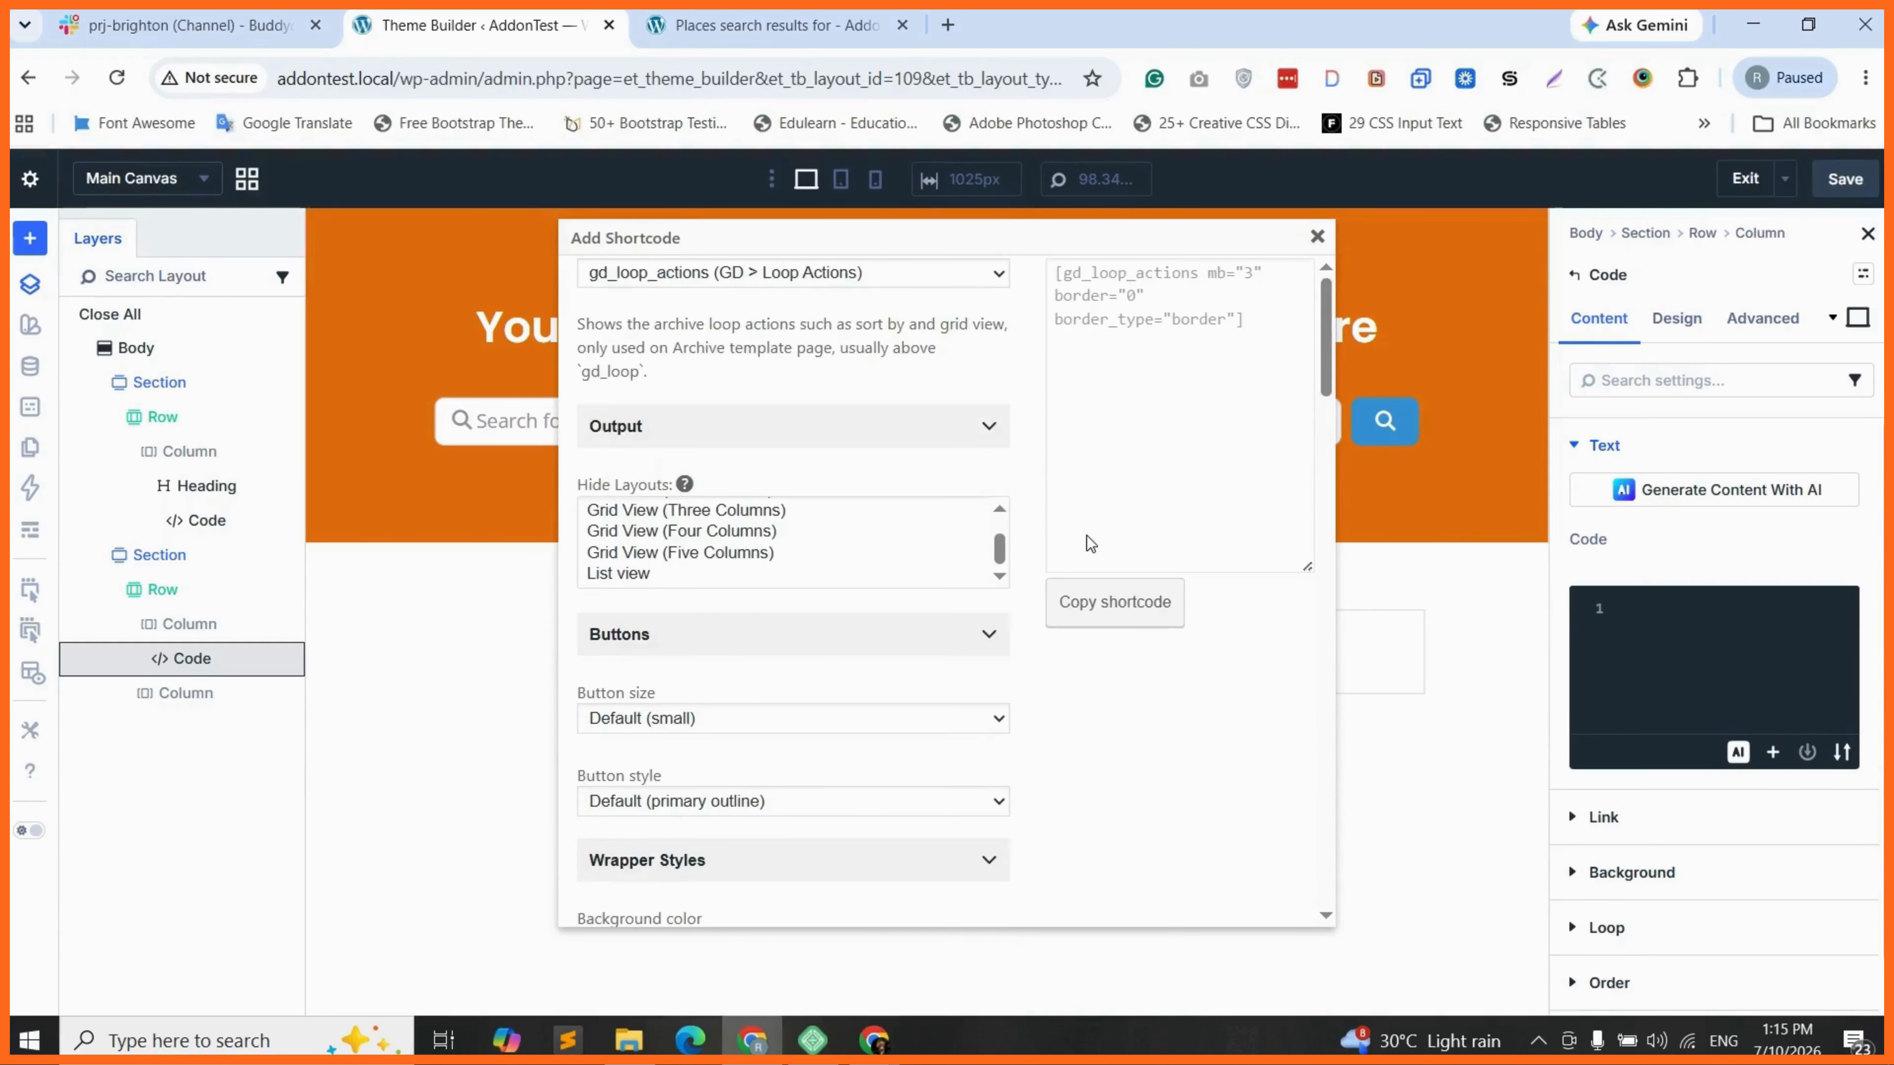
# Step: Copy the generated shortcode [gd_loop_actions mb="3" border="0" border_type="border"] into the Code module and close the shortcode builder
pyautogui.click(1114, 602)
pyautogui.press('Return')
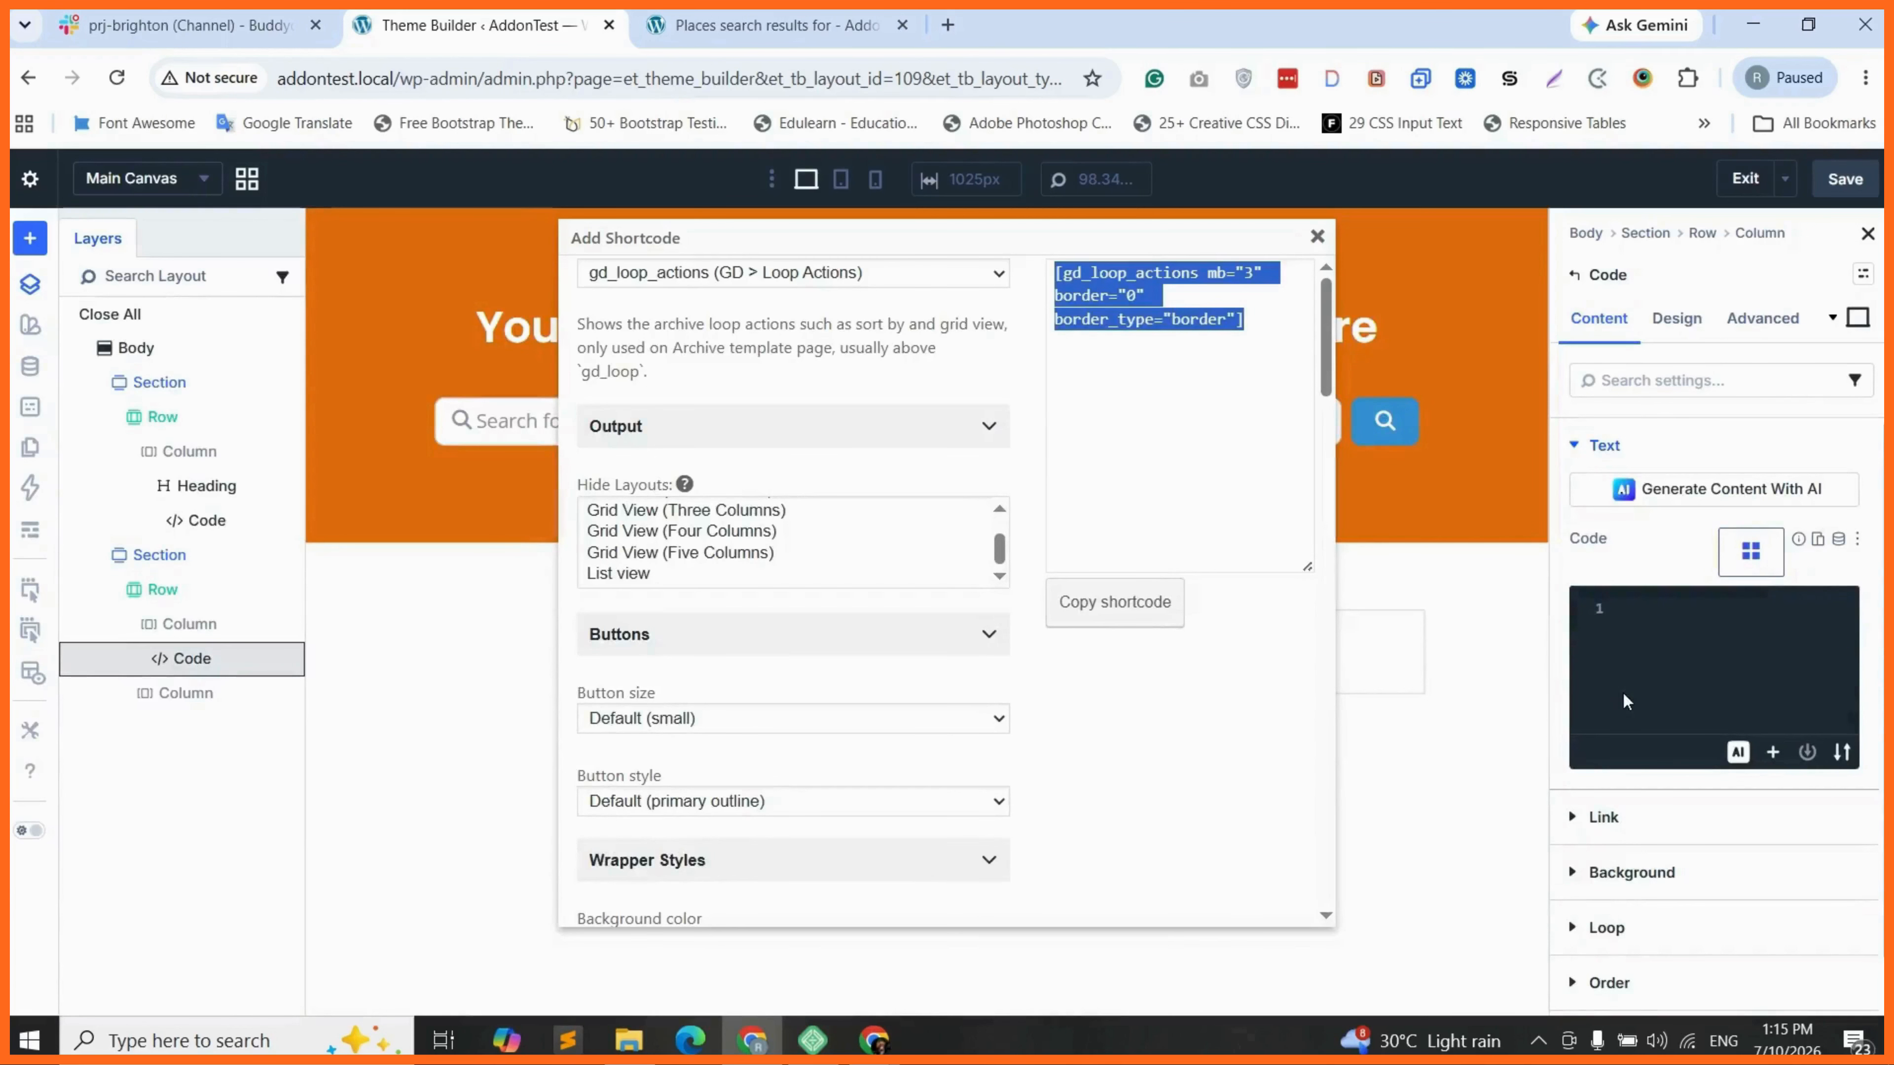
pyautogui.click(1671, 610)
pyautogui.write('[gd_loop_actions mb="3" border="0" border_type="border"]')
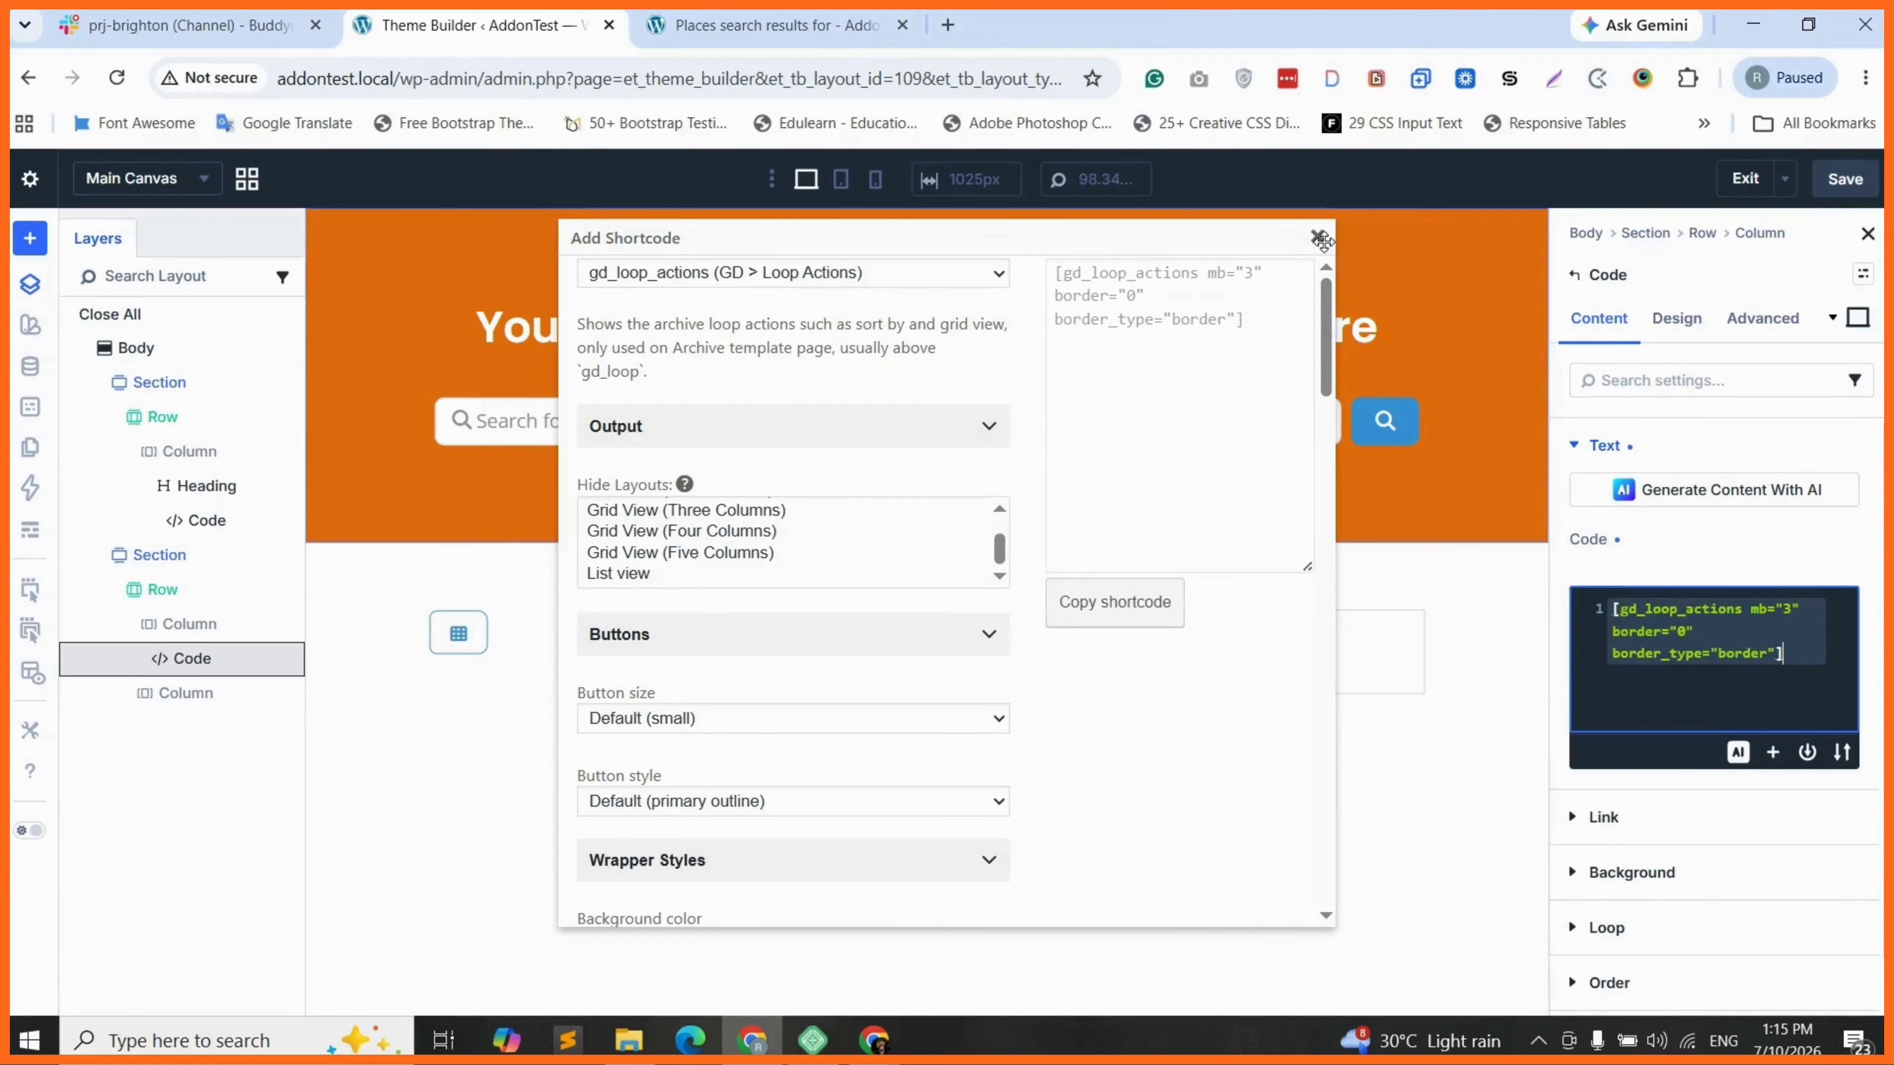
pyautogui.click(1318, 238)
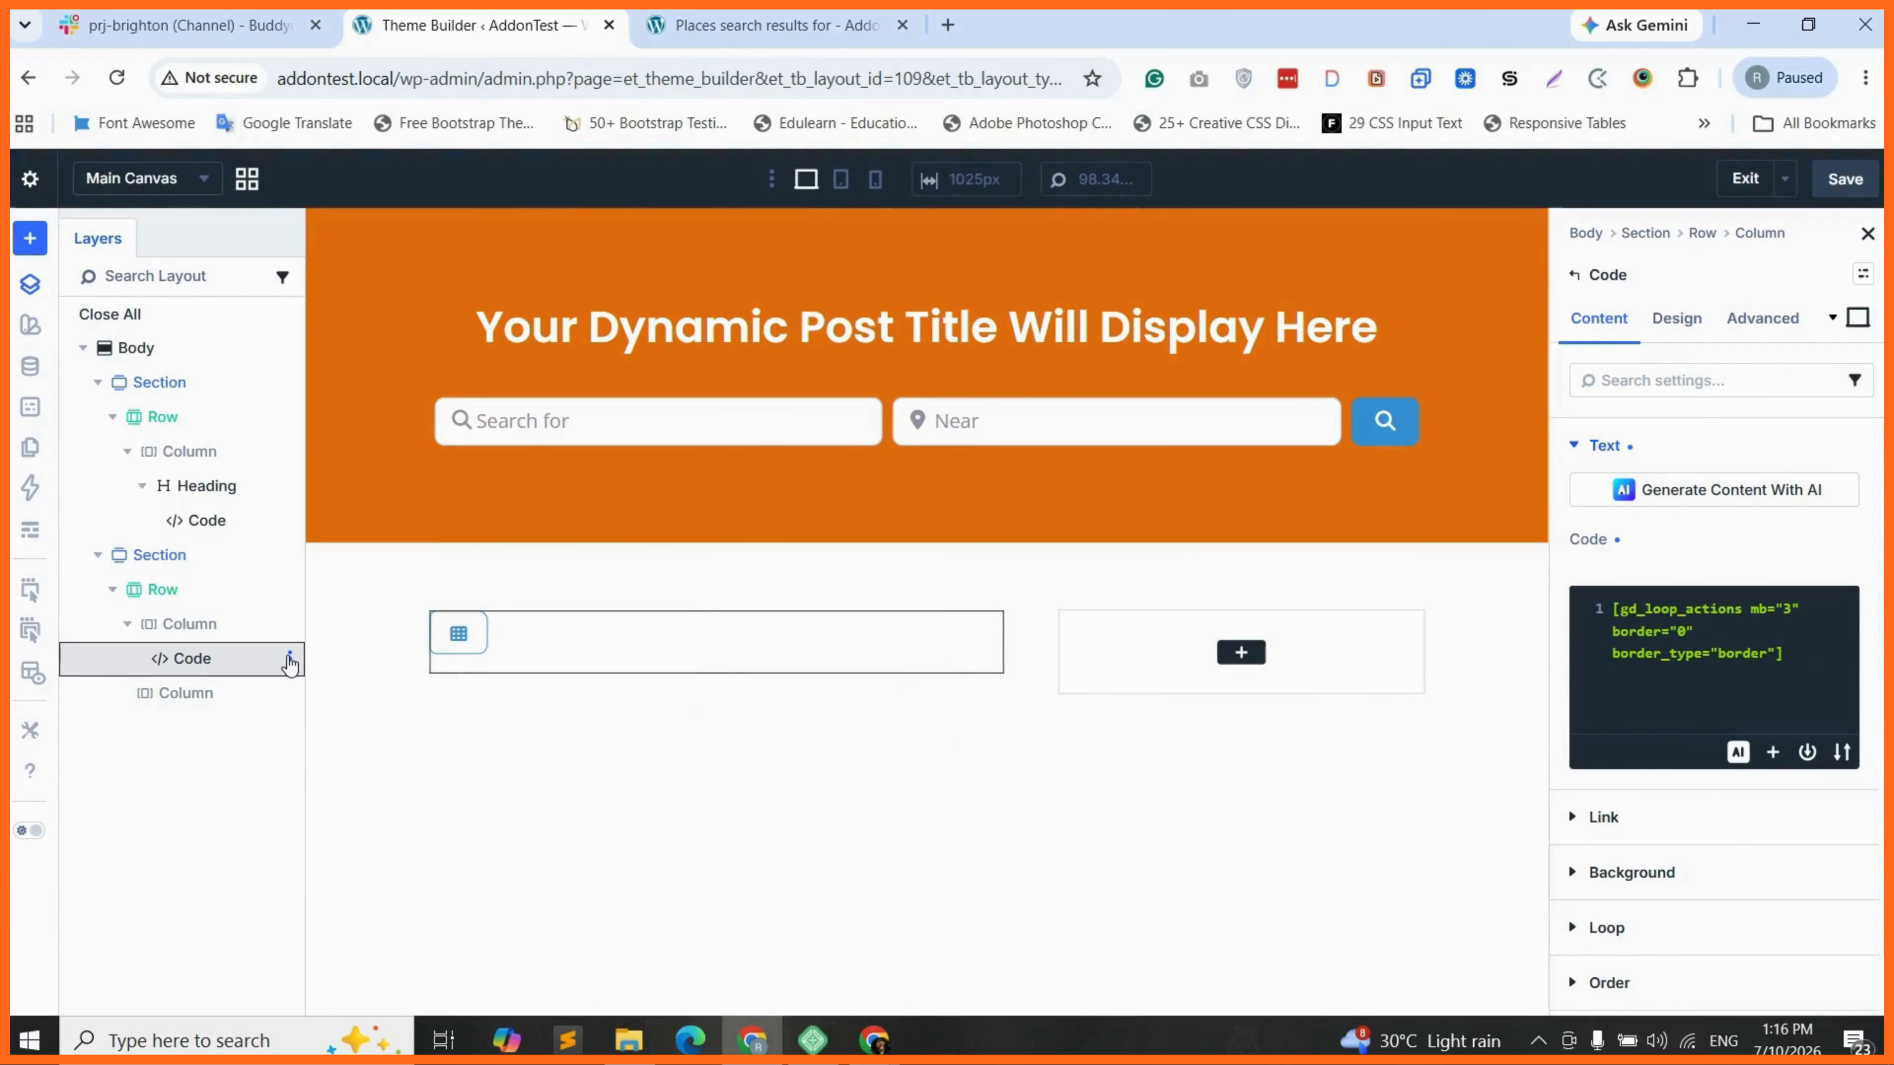
# Step: Duplicate the loop actions Code module within the wider column and select the copy
pyautogui.click(290, 659)
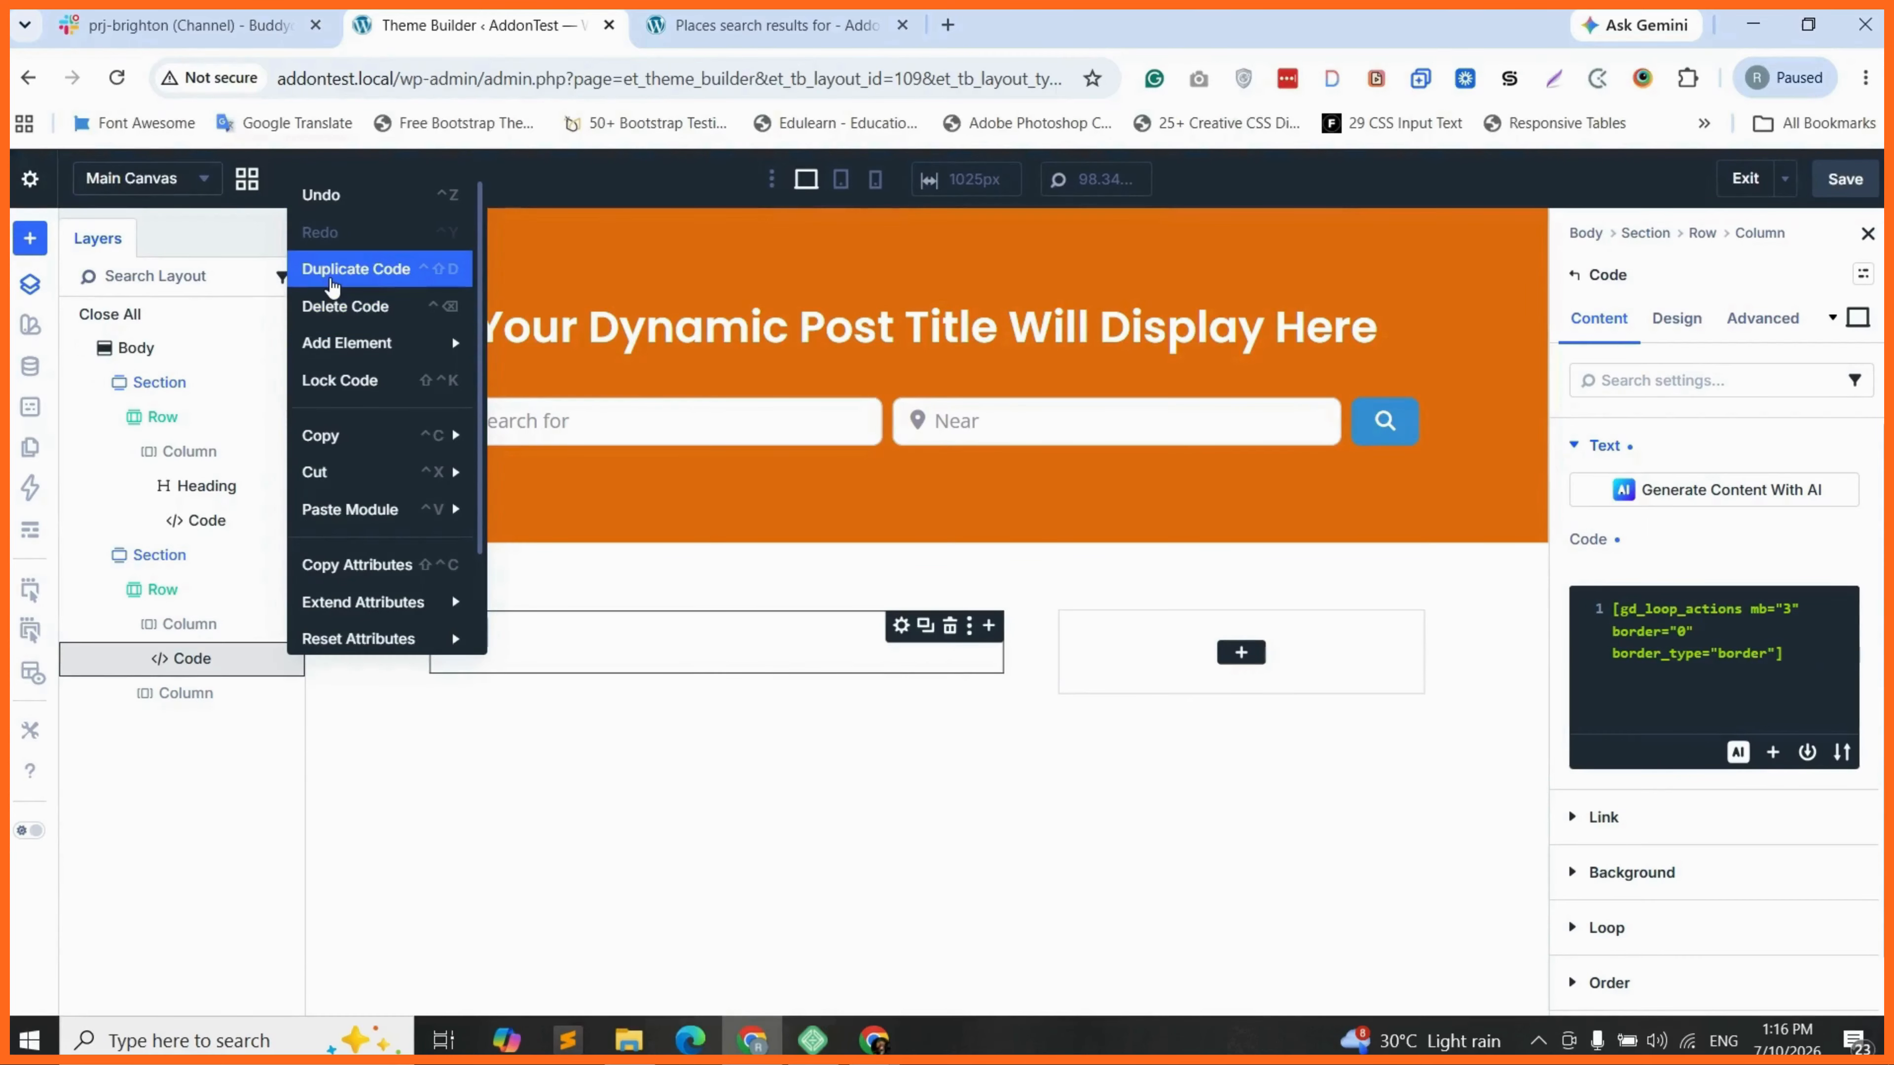
pyautogui.click(332, 270)
pyautogui.click(224, 692)
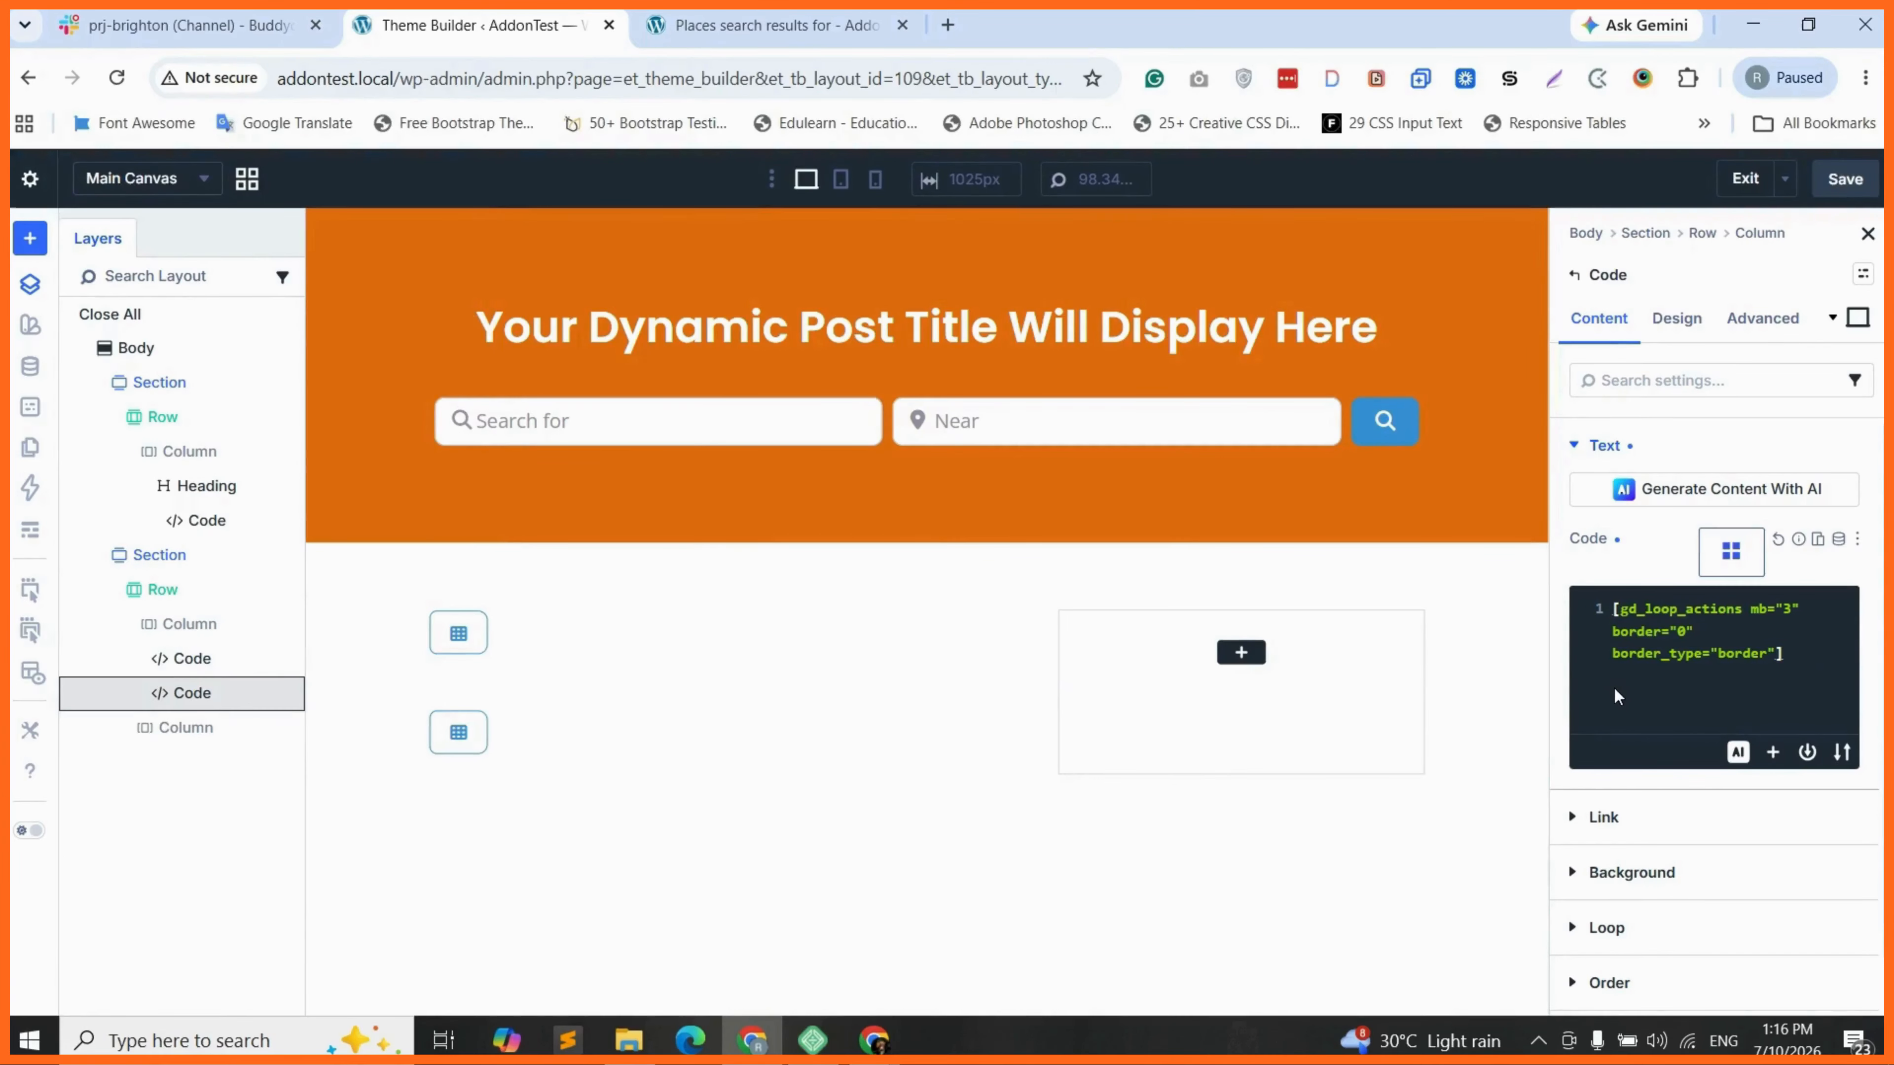
# Step: Choose the gd_loop (GD > Loop) shortcode for the duplicated Code module with the Grid View (Three Columns) layout
pyautogui.click(1731, 553)
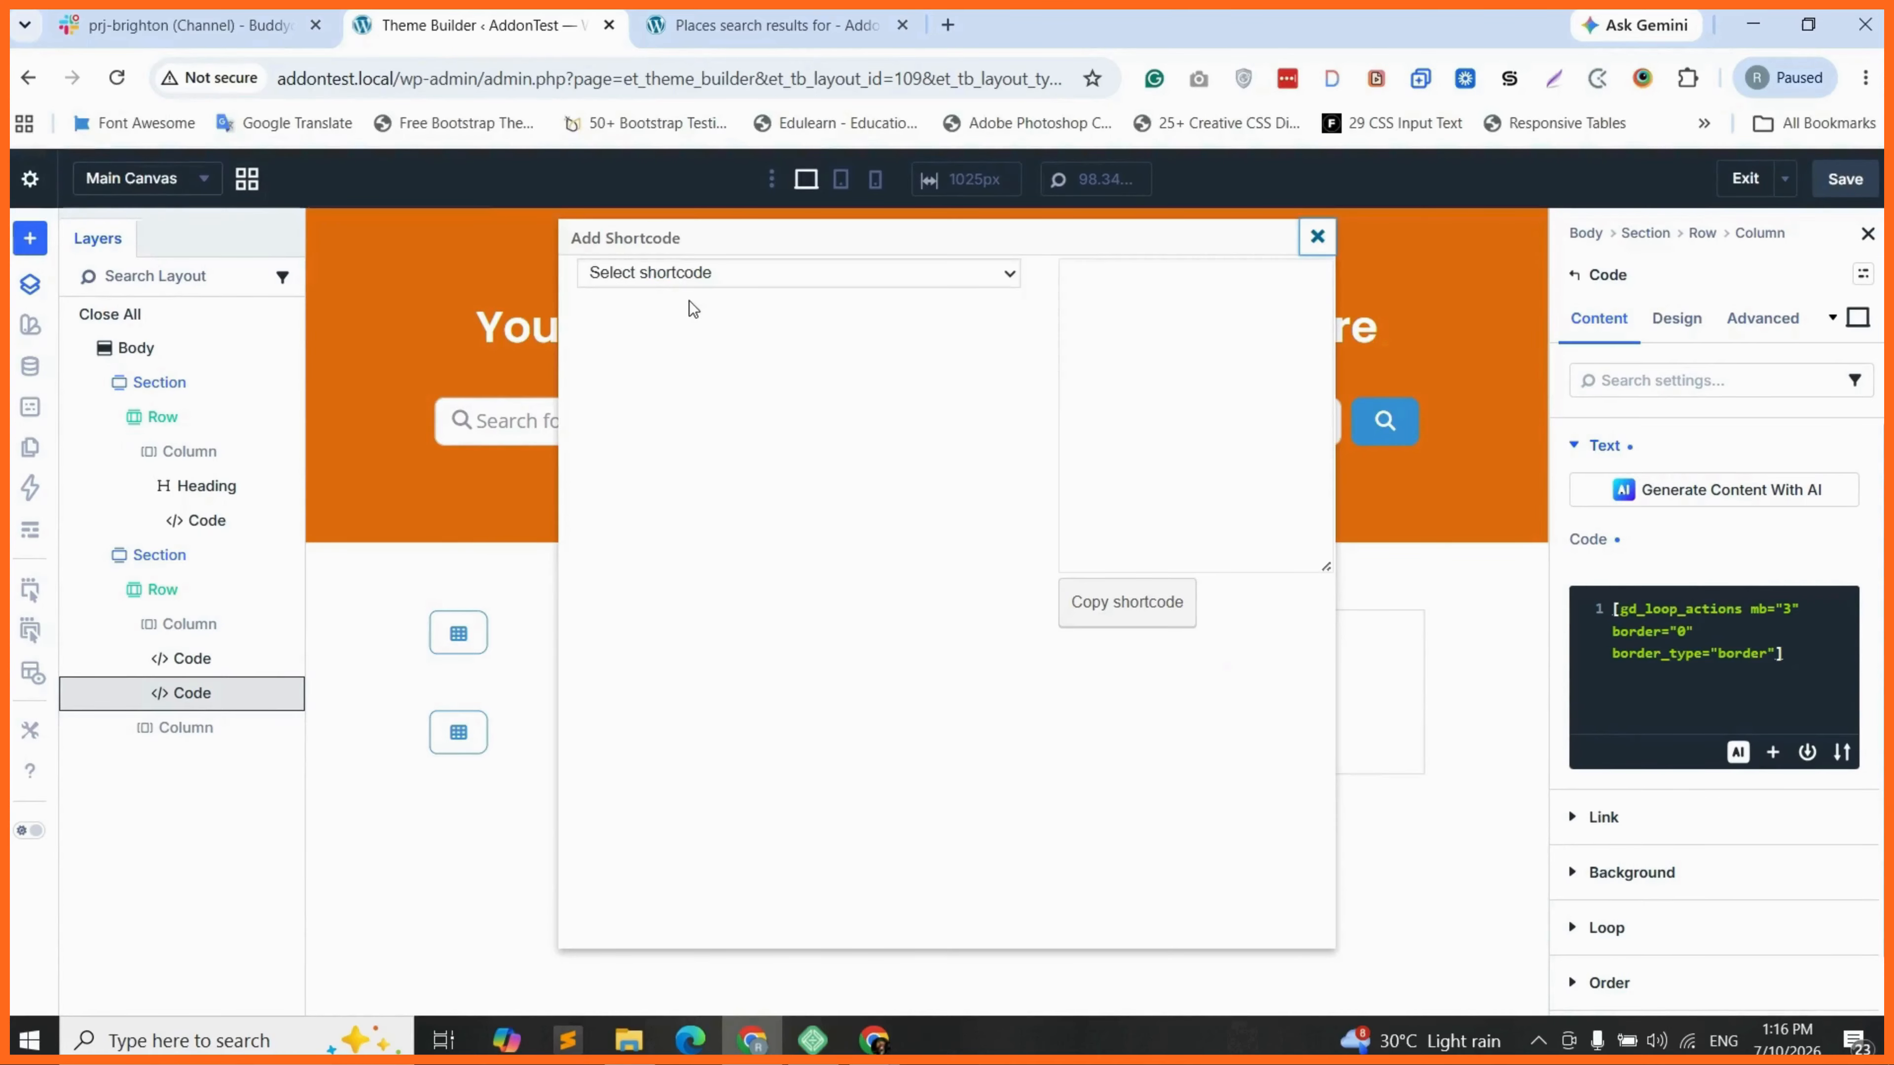
pyautogui.click(744, 275)
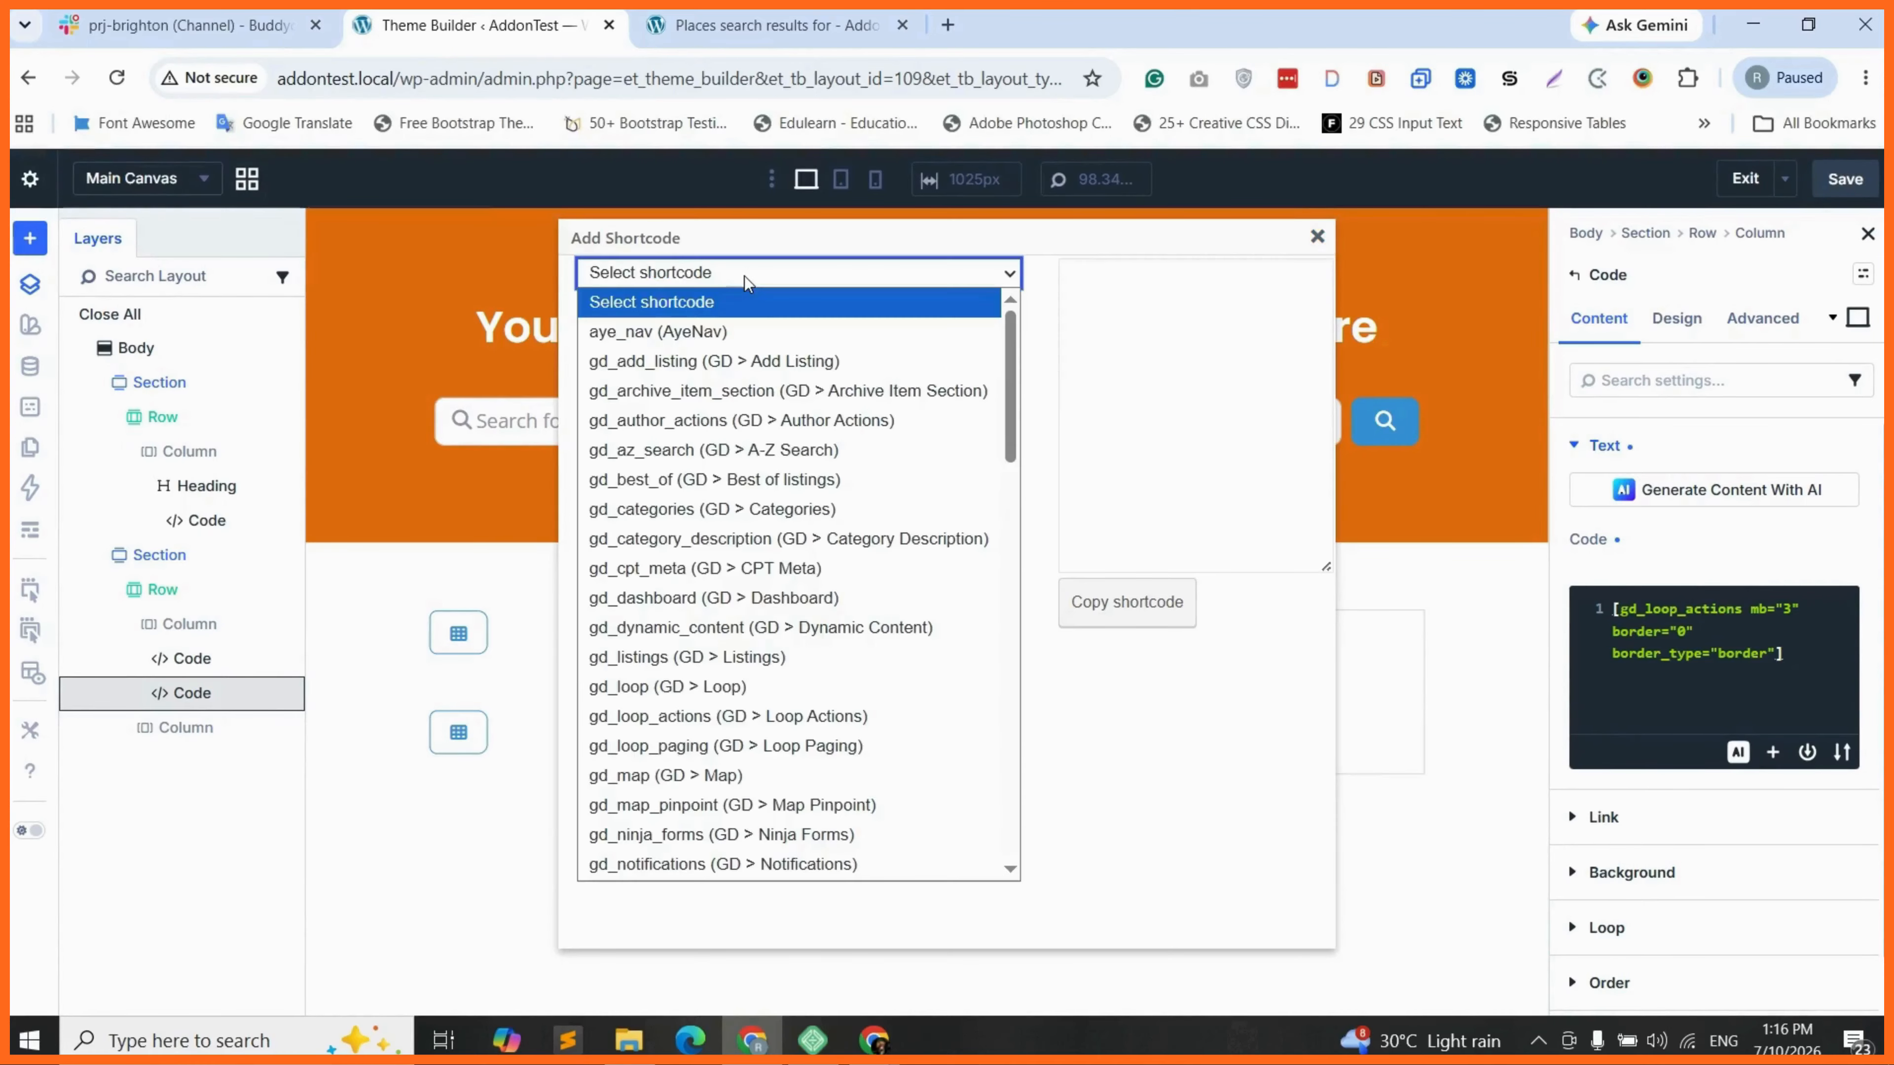
pyautogui.click(710, 691)
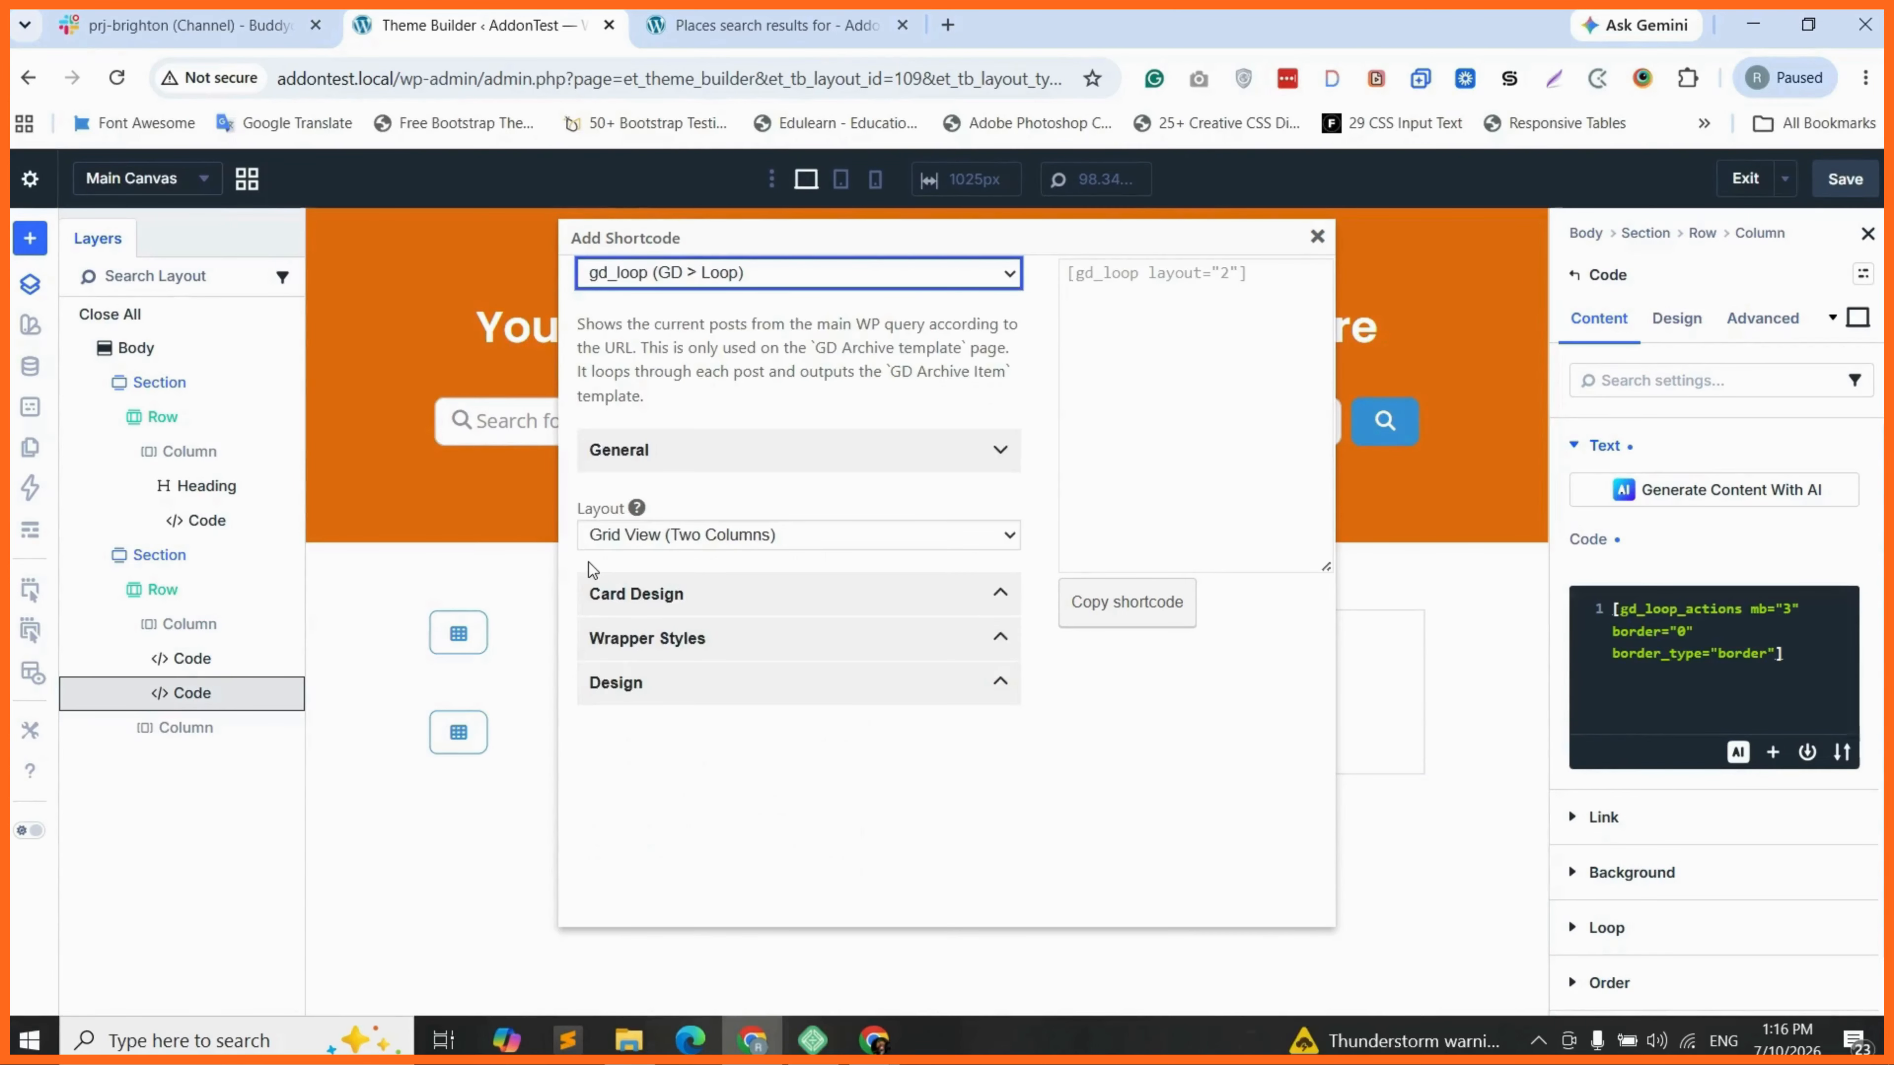
pyautogui.click(679, 539)
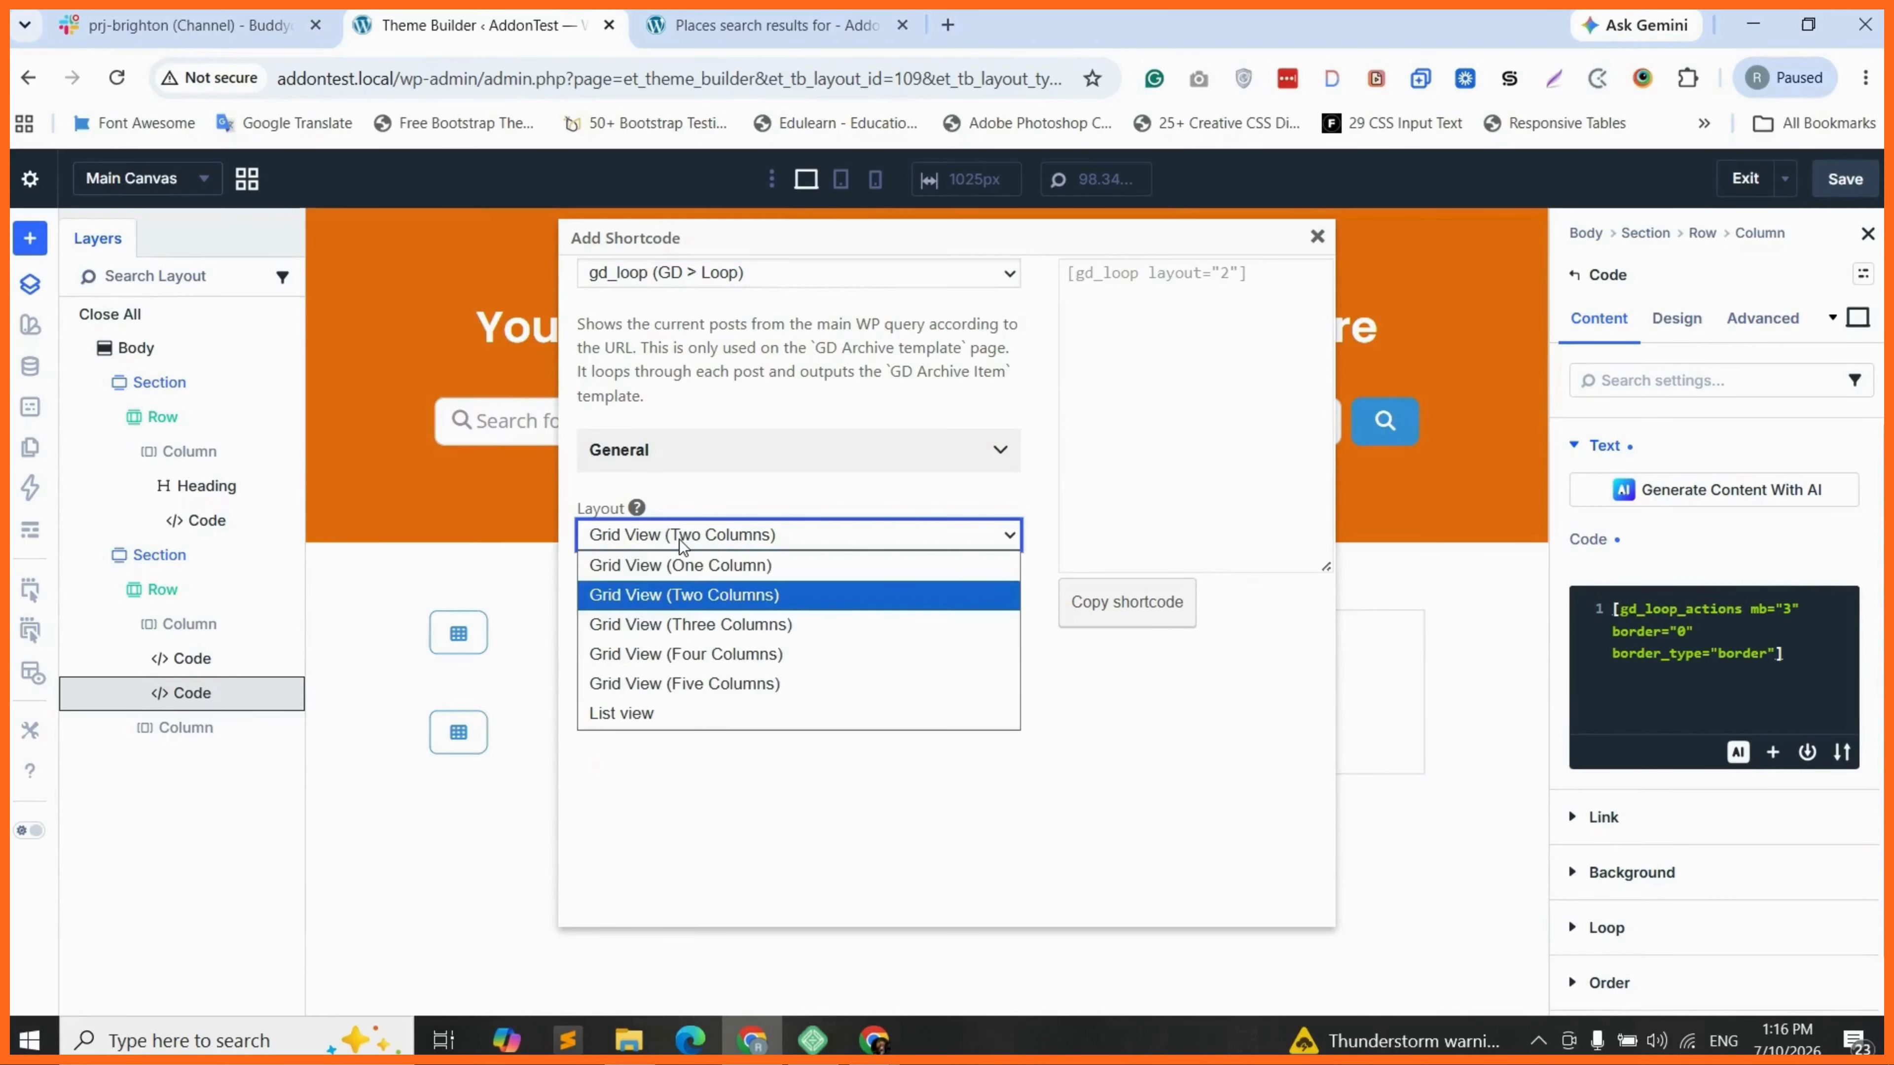
pyautogui.click(691, 638)
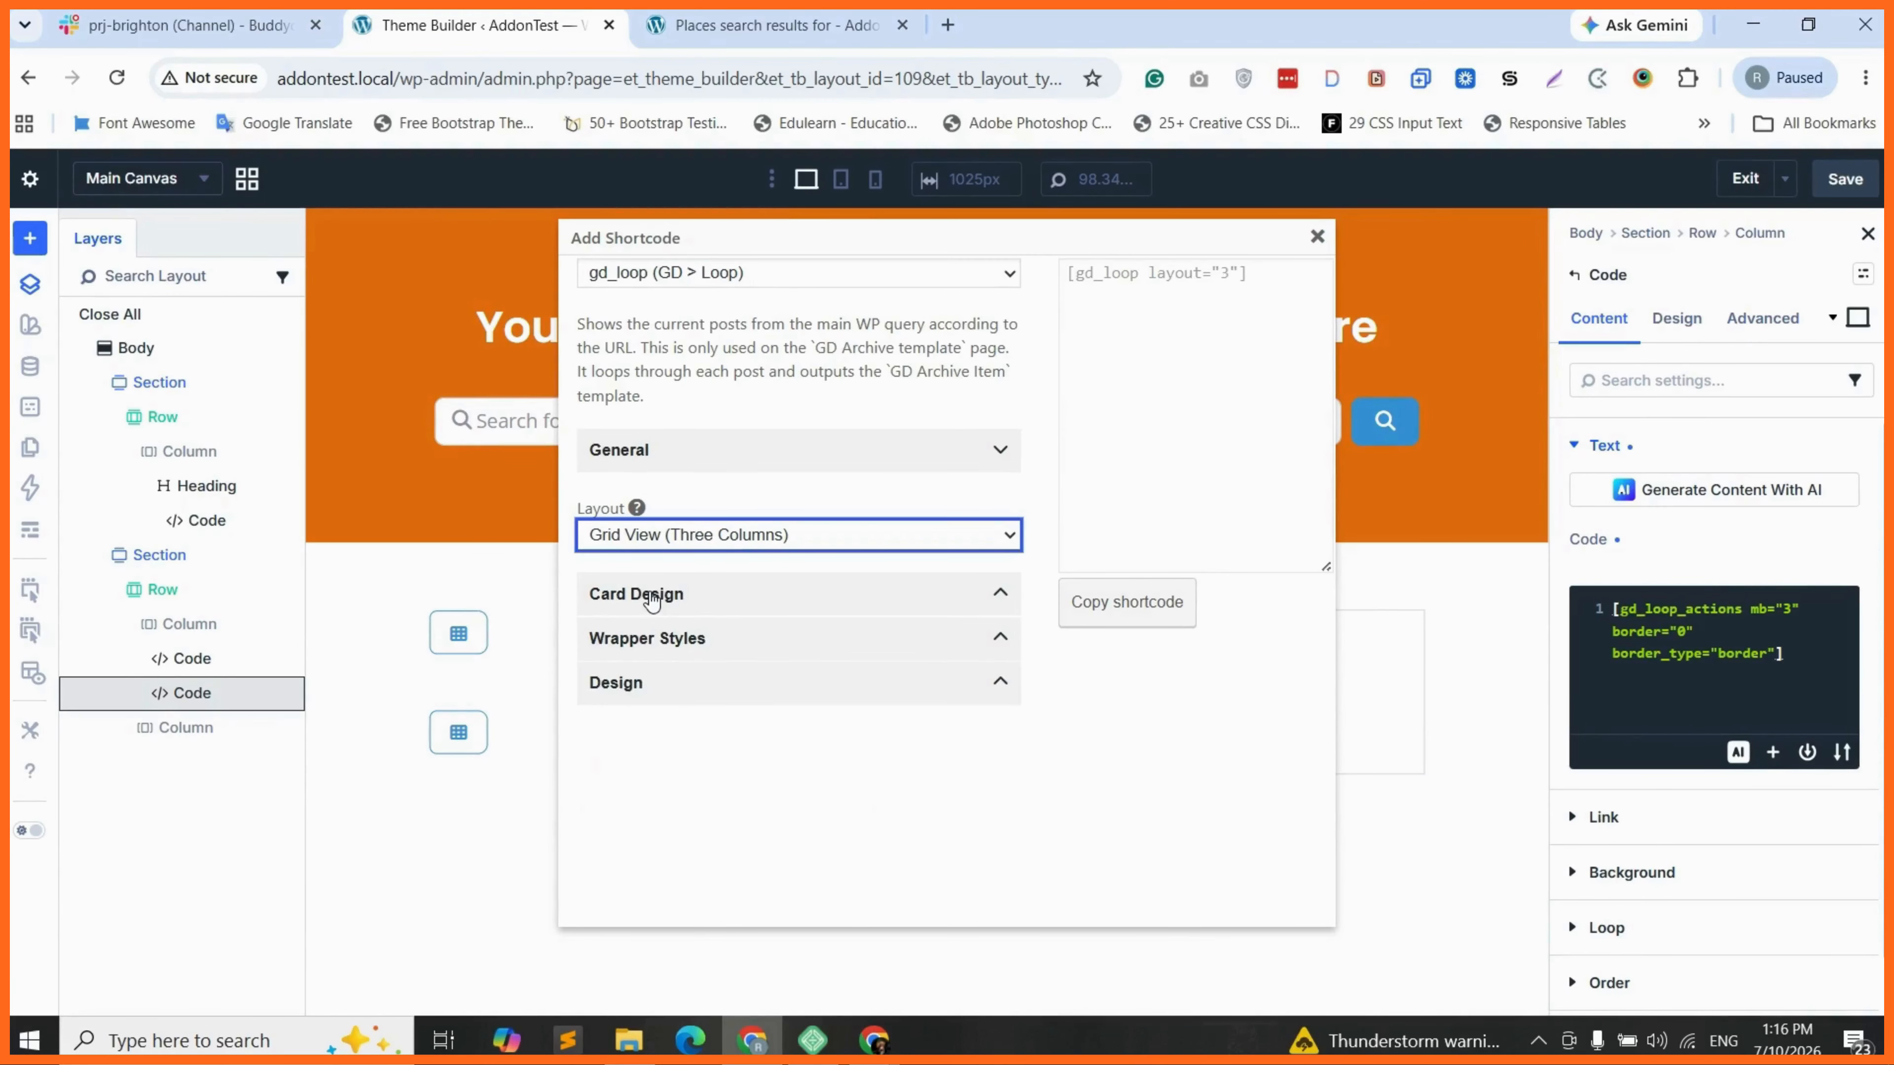
# Step: Set the gd_loop shortcode's wrapper border color to None and check the Archive Item Template Type setting under Design
pyautogui.click(699, 597)
pyautogui.scroll(-3, 686, 649)
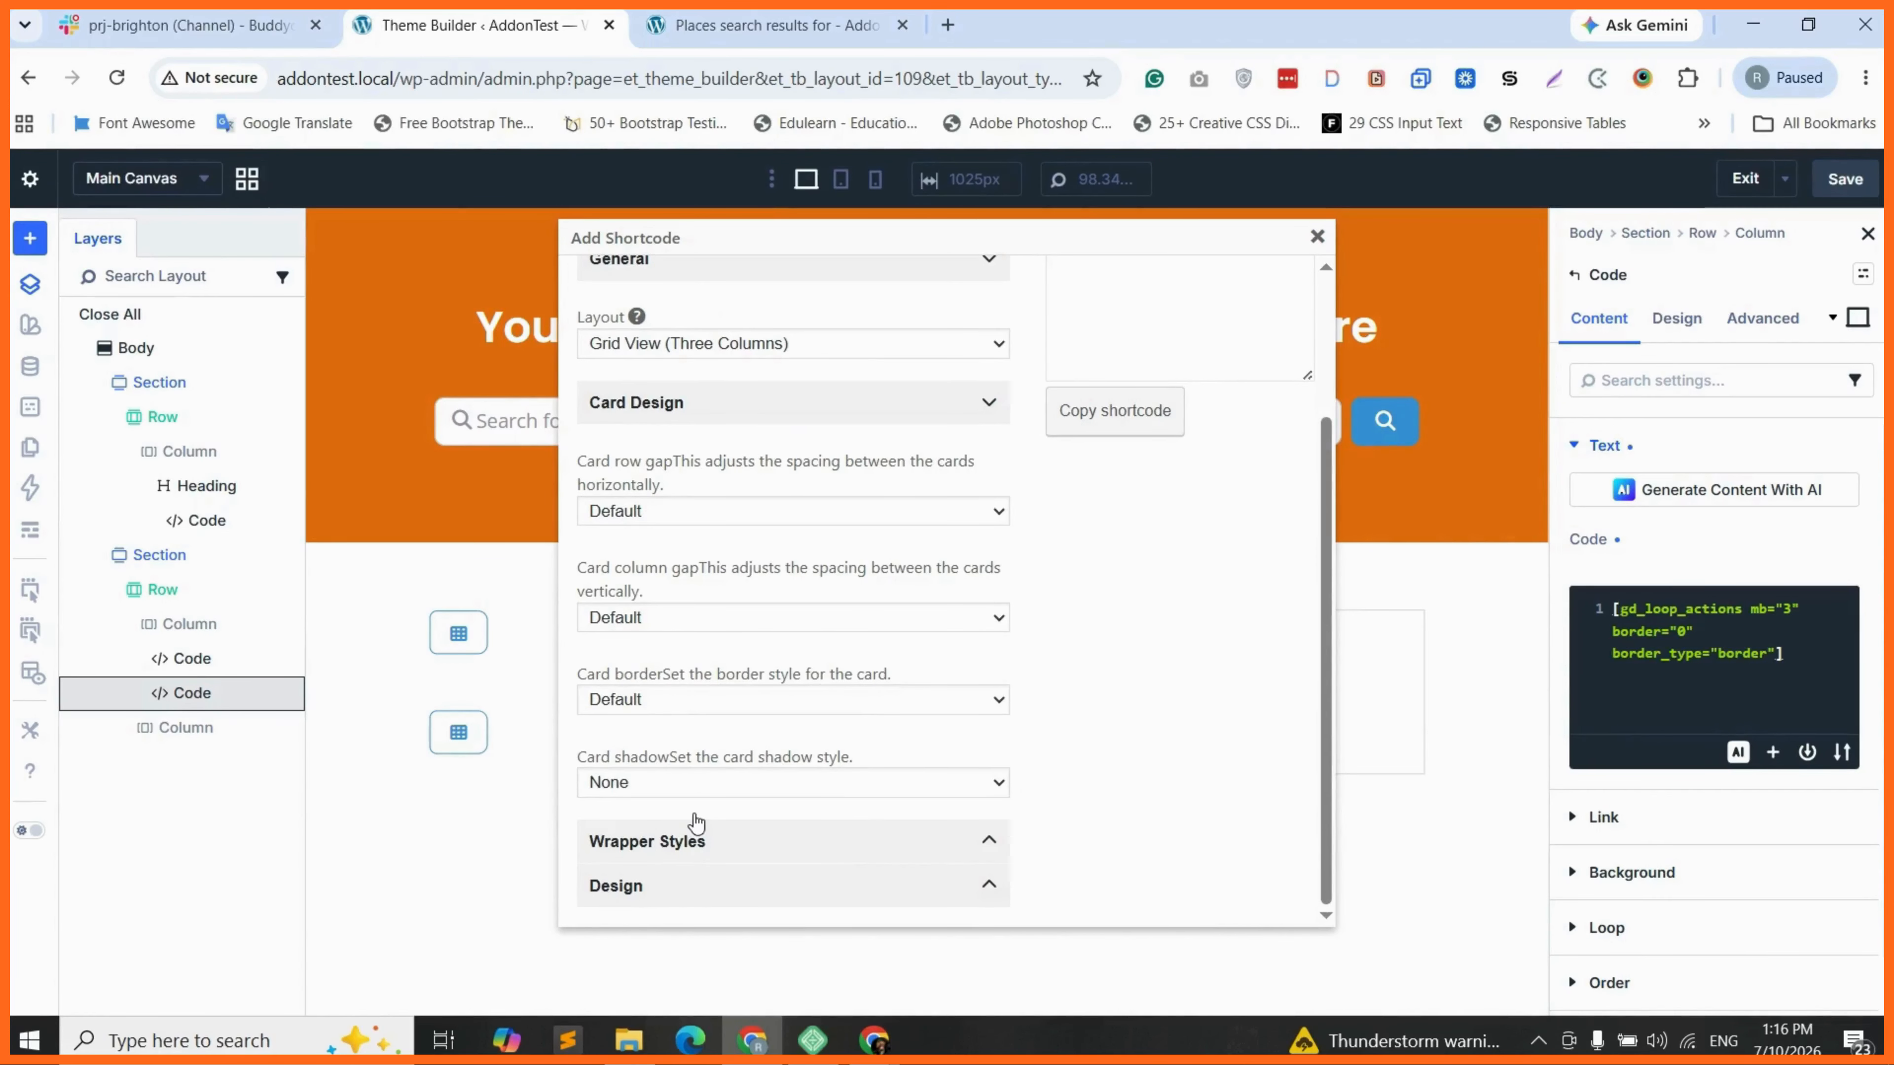
pyautogui.click(696, 858)
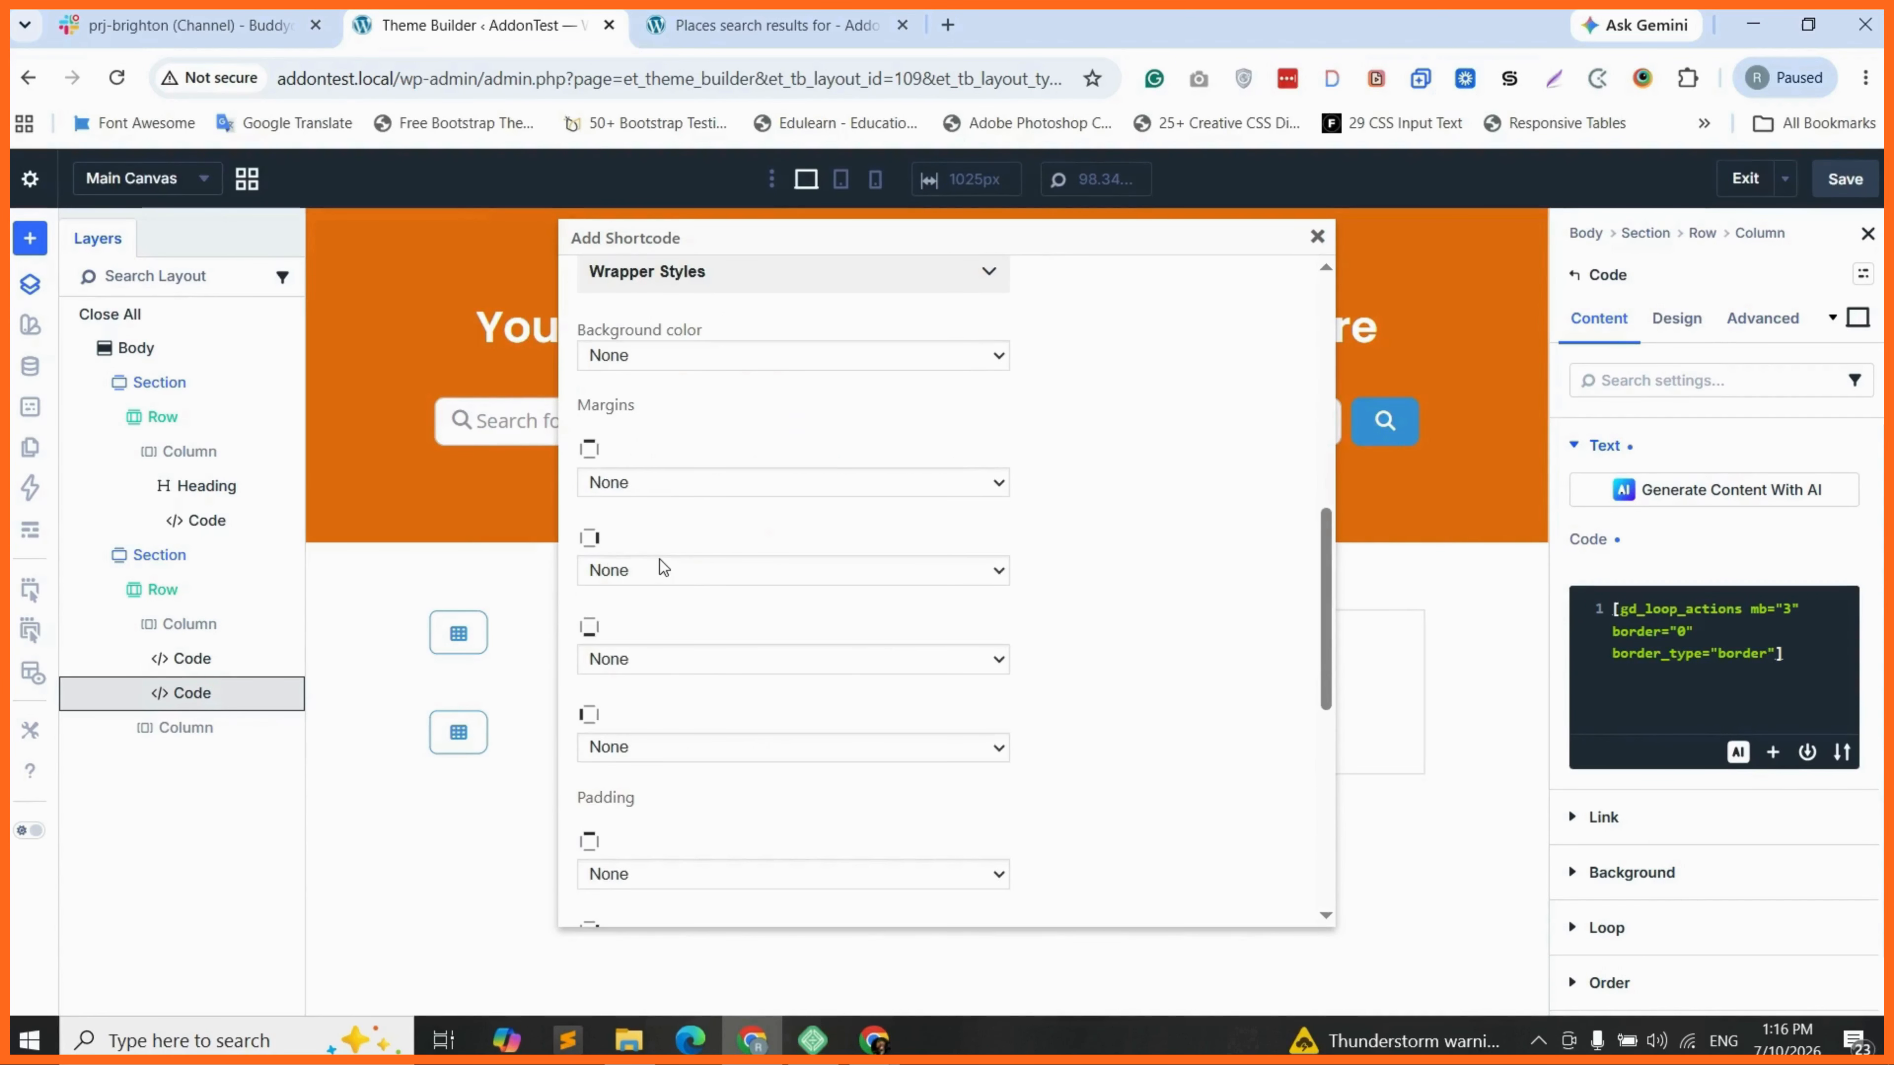
pyautogui.scroll(-5, 660, 560)
pyautogui.scroll(-3, 684, 767)
pyautogui.click(642, 652)
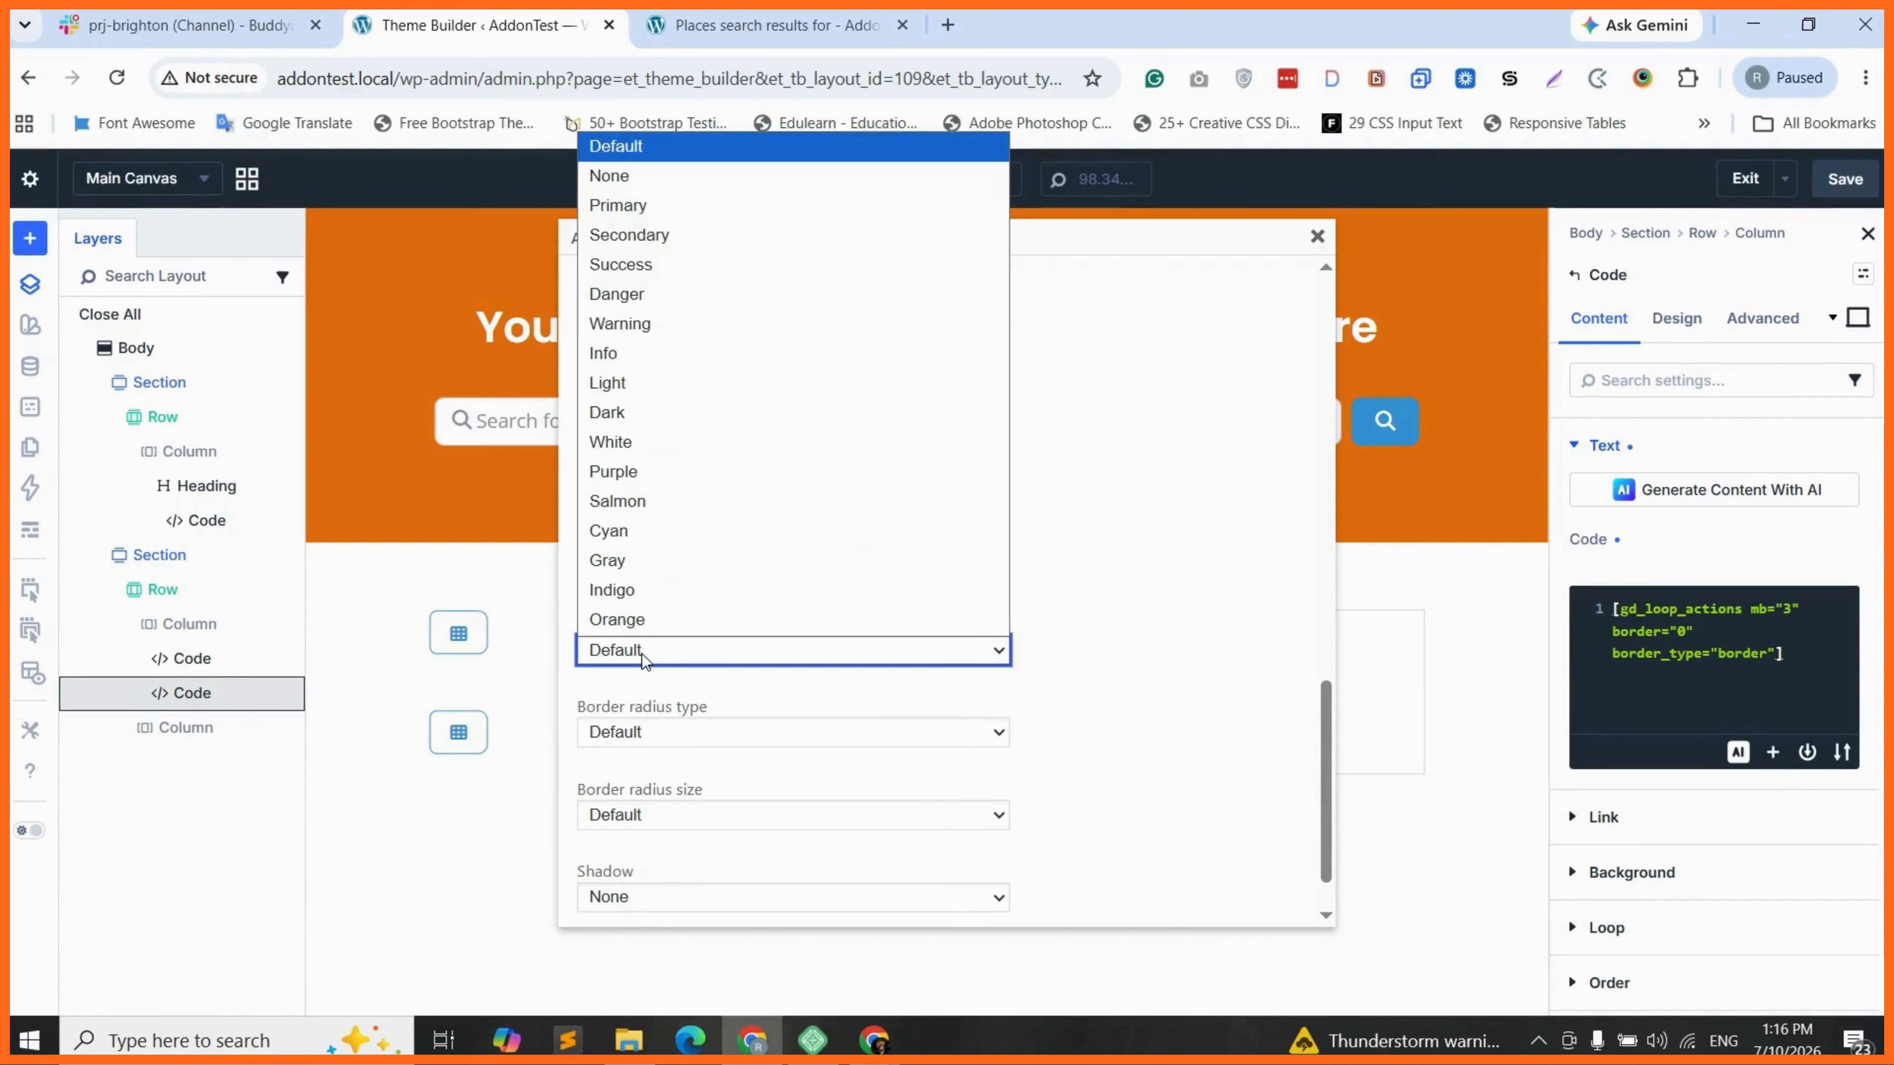
pyautogui.click(634, 176)
pyautogui.scroll(-1, 712, 828)
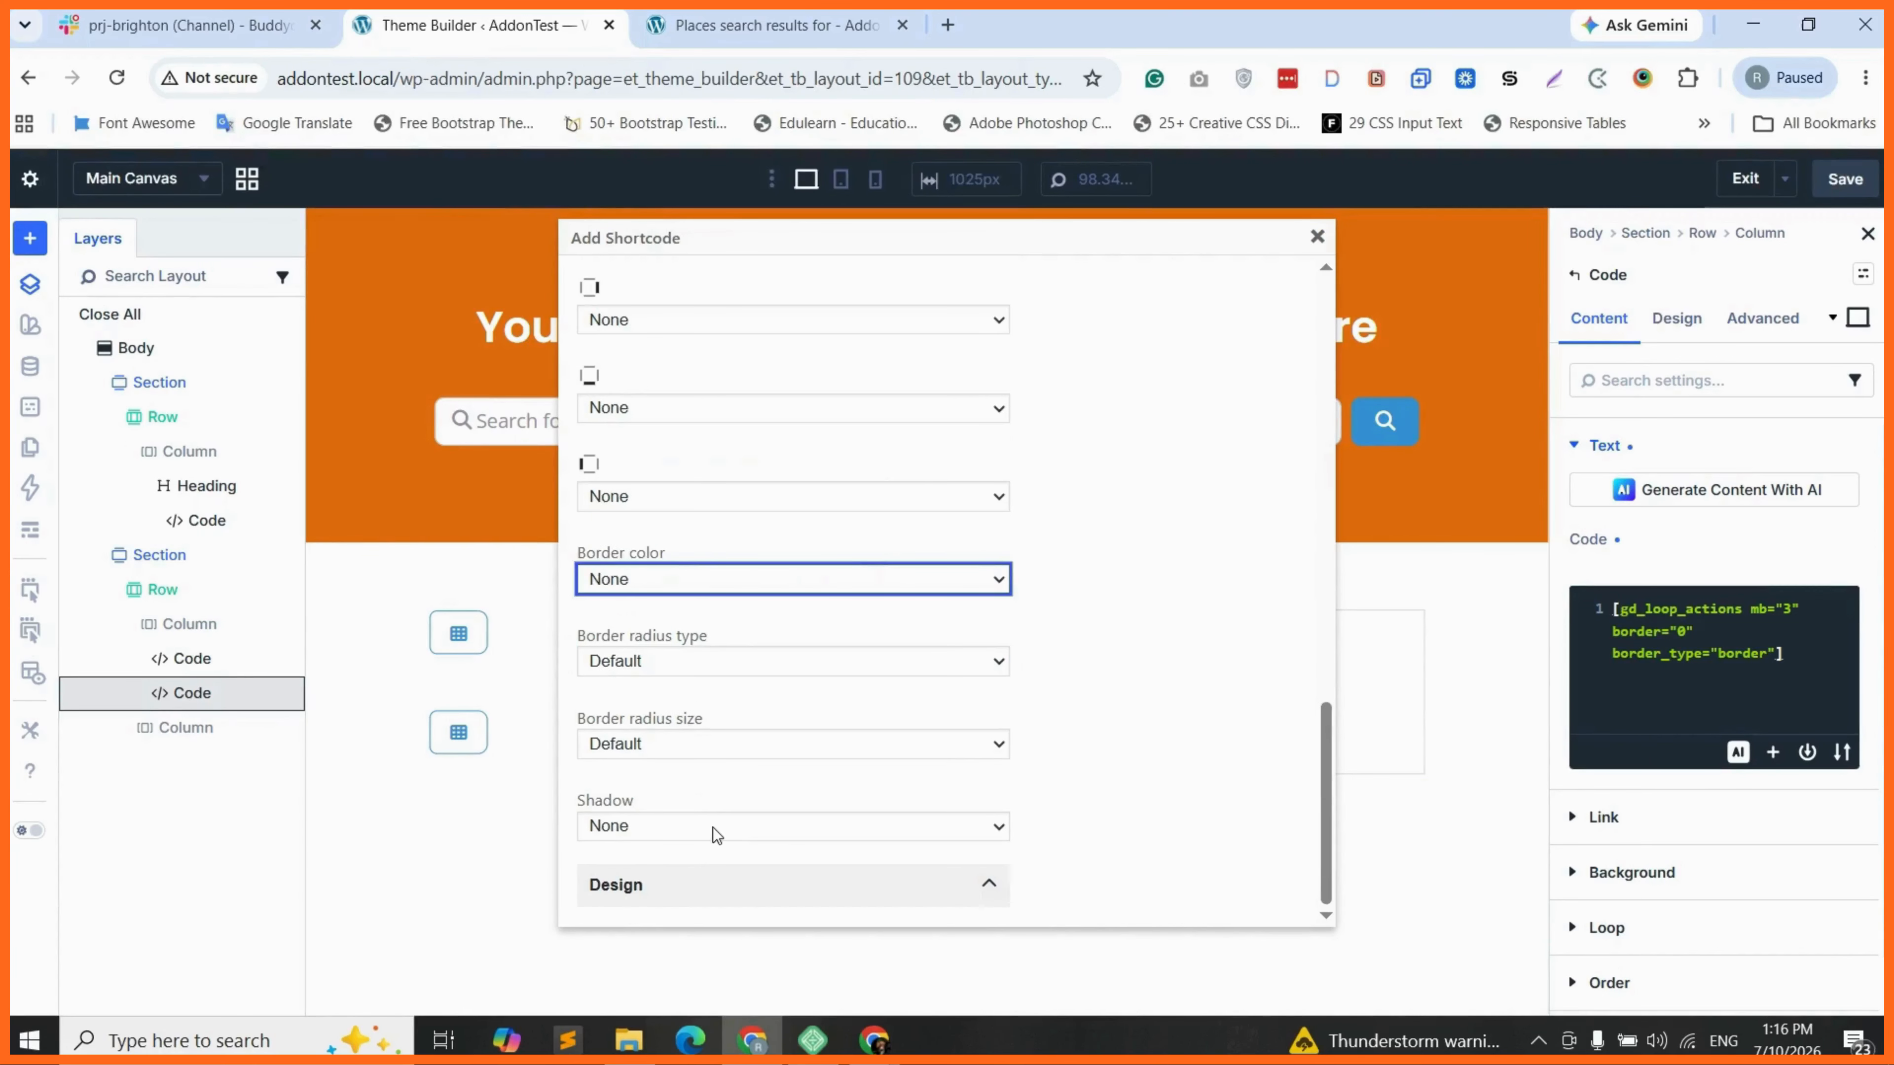
pyautogui.click(732, 880)
pyautogui.scroll(-1, 757, 823)
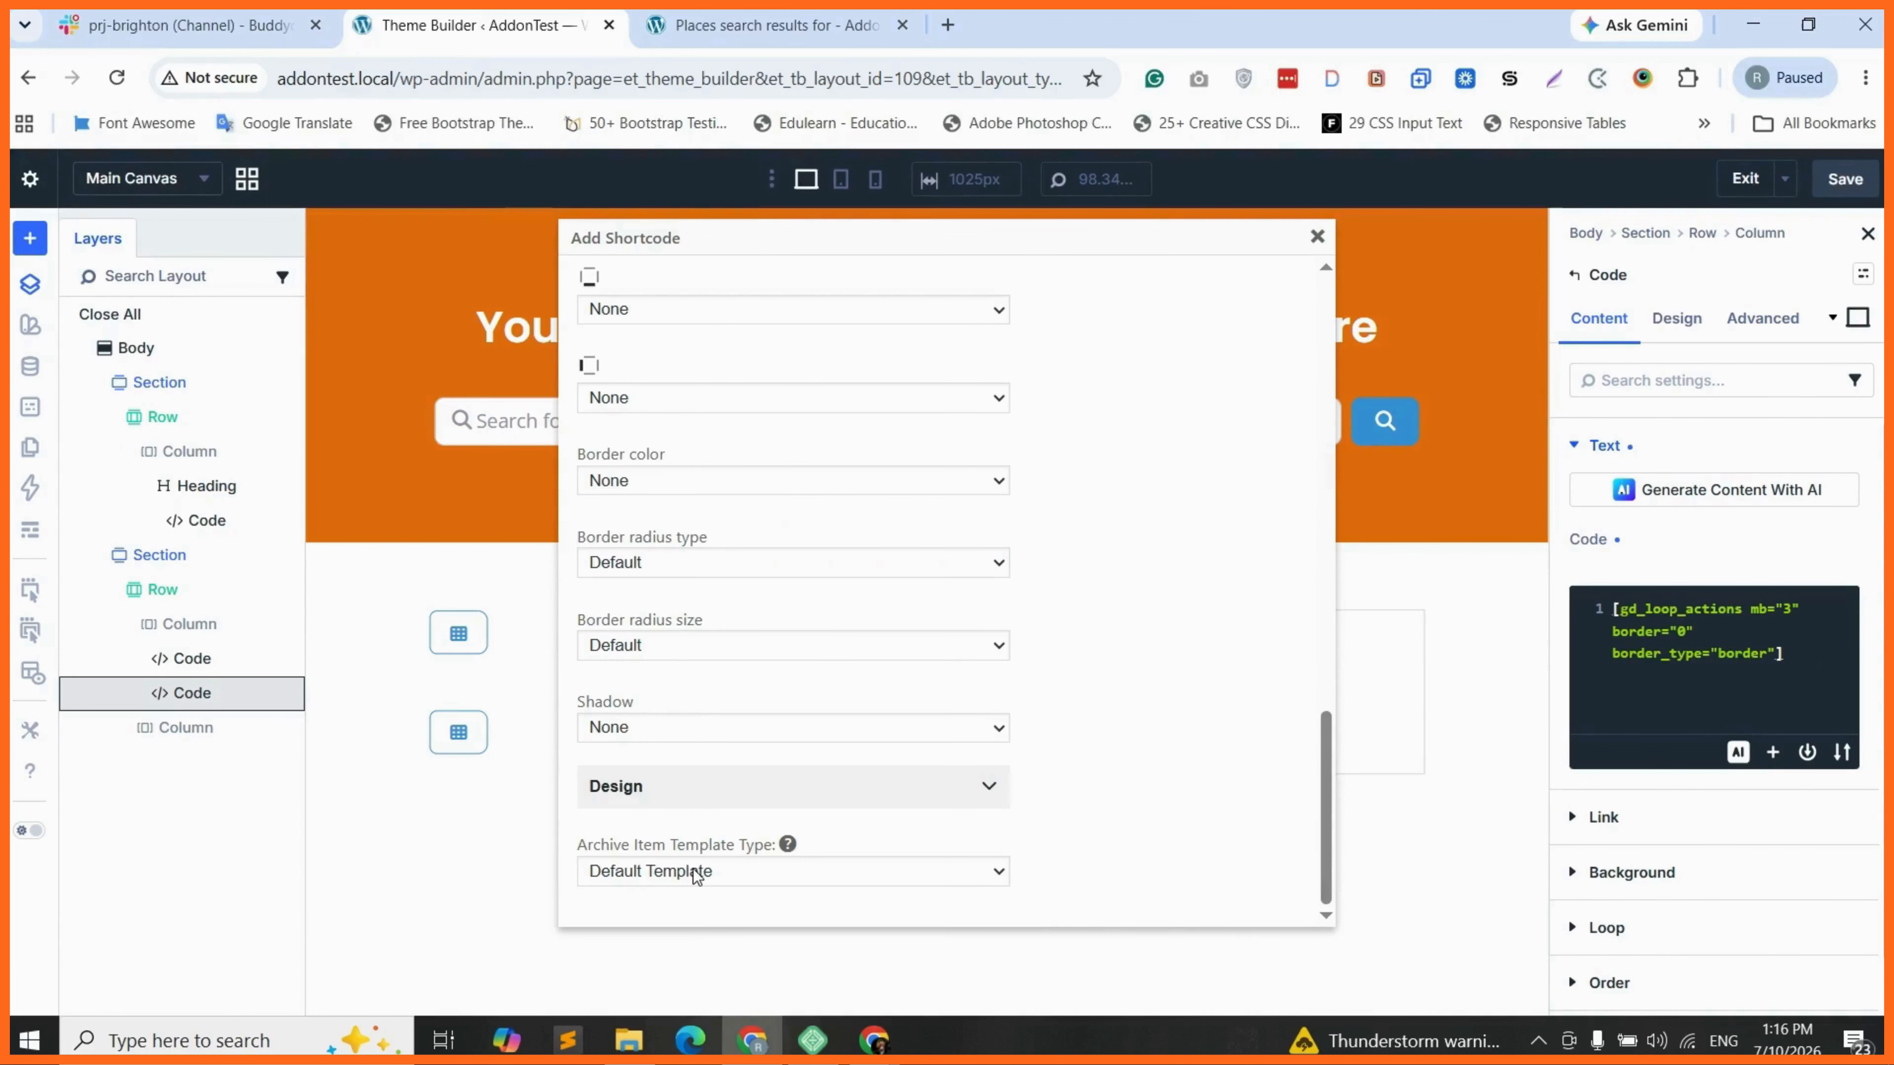
pyautogui.click(677, 870)
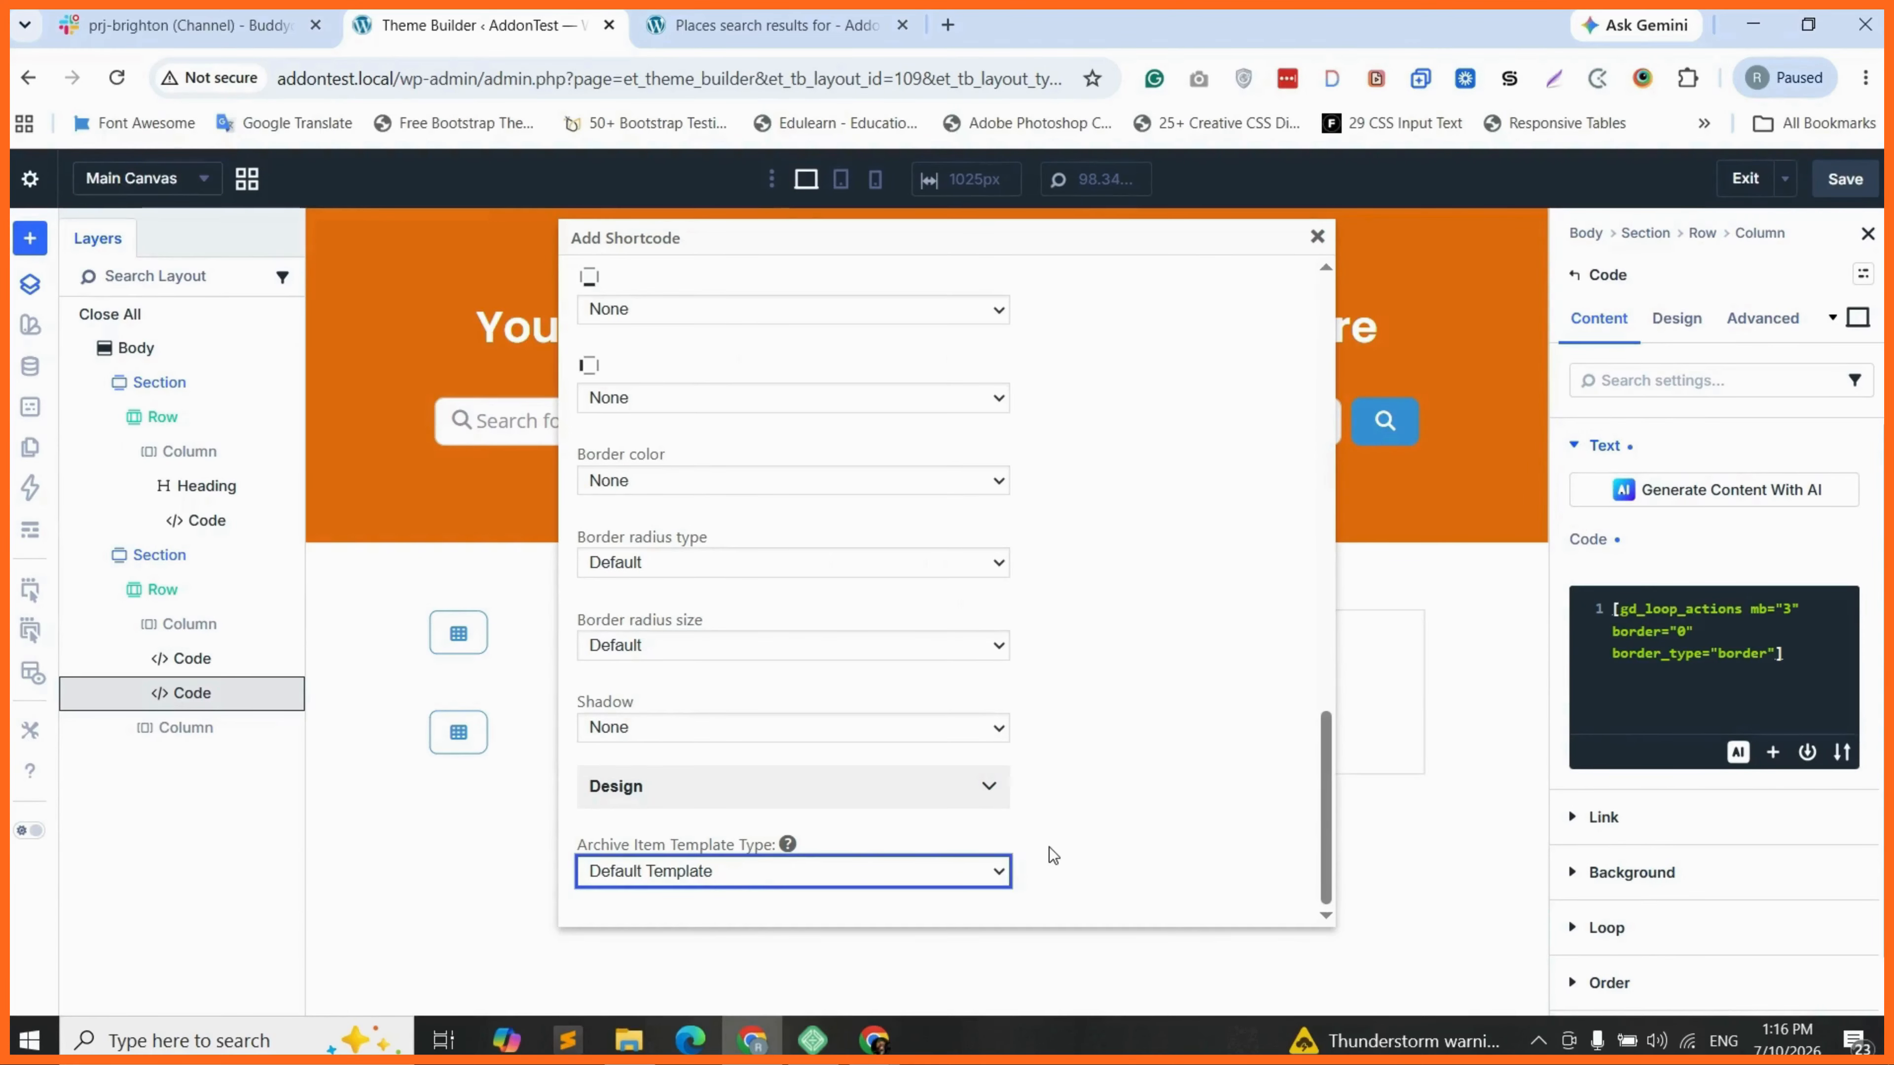
# Step: Replace the duplicated module's code with the generated shortcode [gd_loop layout="3" border="0"] and close the shortcode builder
pyautogui.scroll(15, 1094, 703)
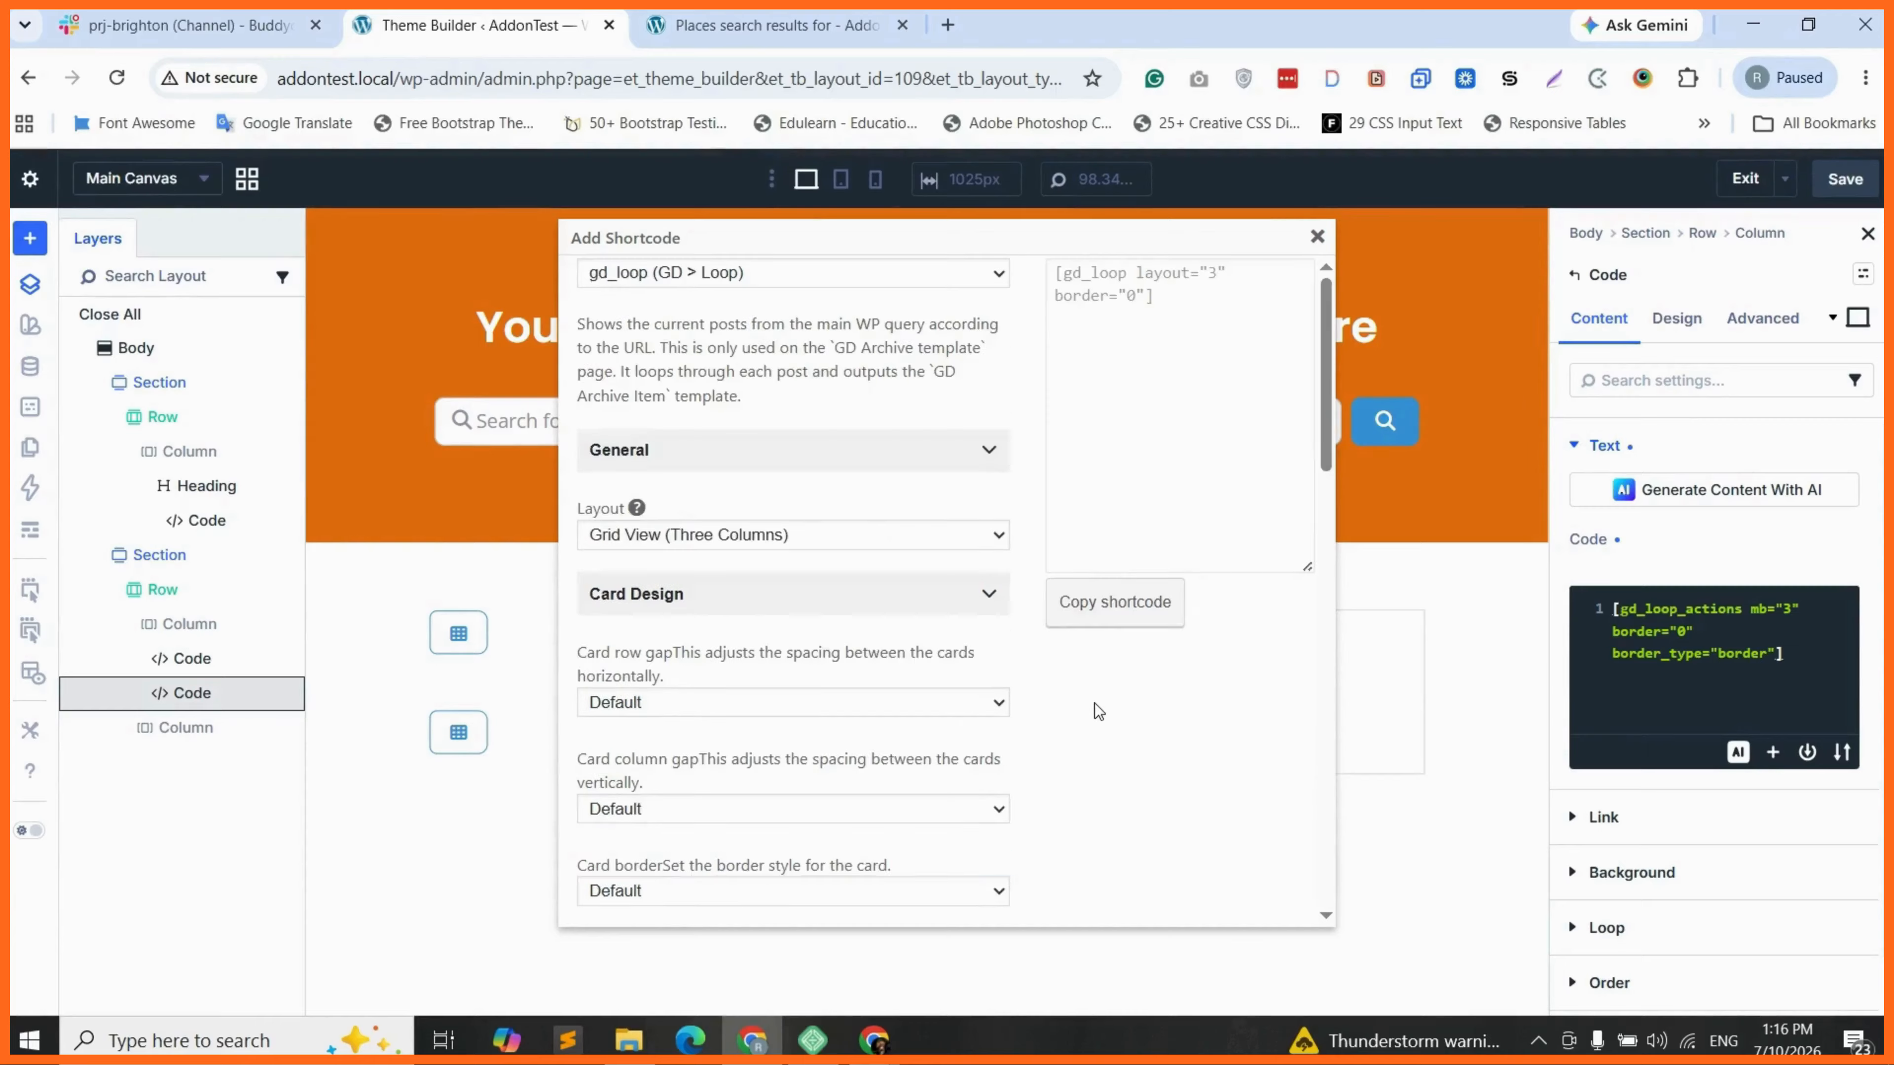
pyautogui.click(1123, 615)
pyautogui.click(1158, 236)
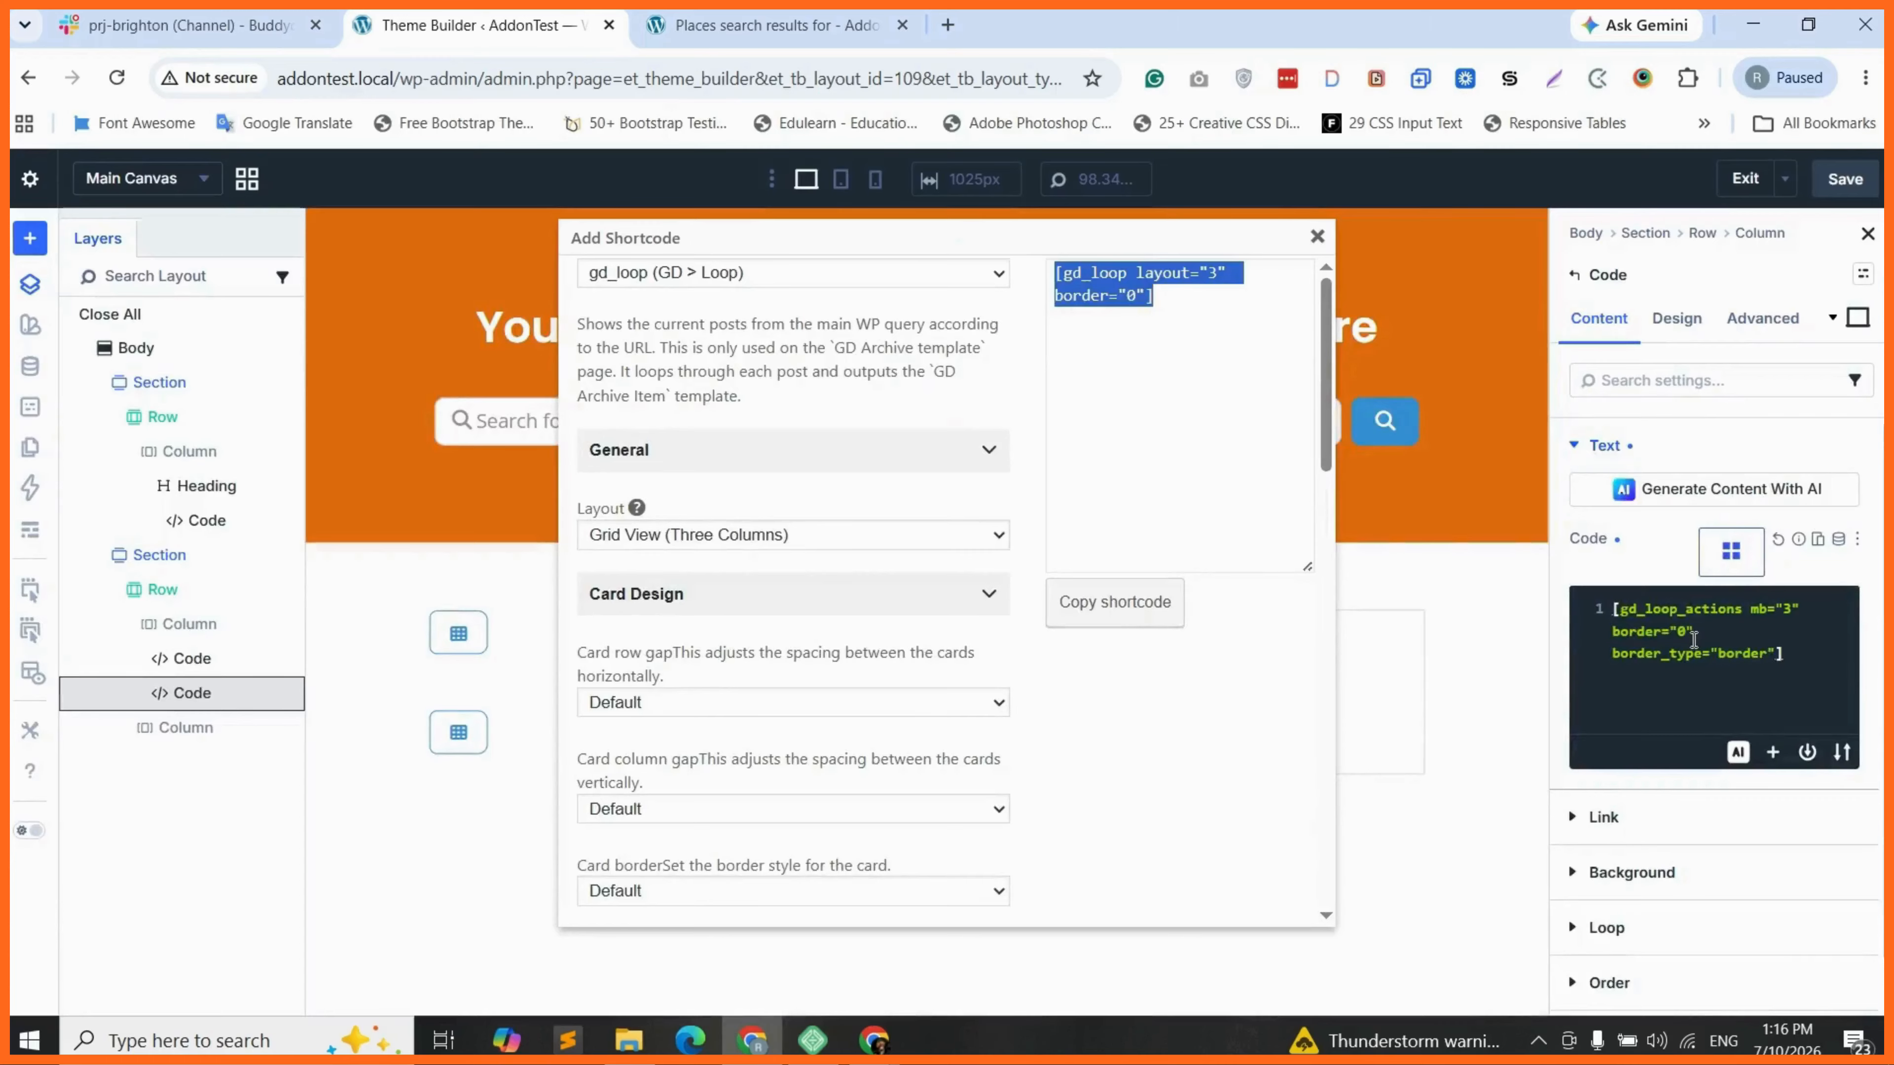
pyautogui.click(1693, 639)
pyautogui.hotkey('ctrl', 'a')
pyautogui.hotkey('ctrl', 'v')
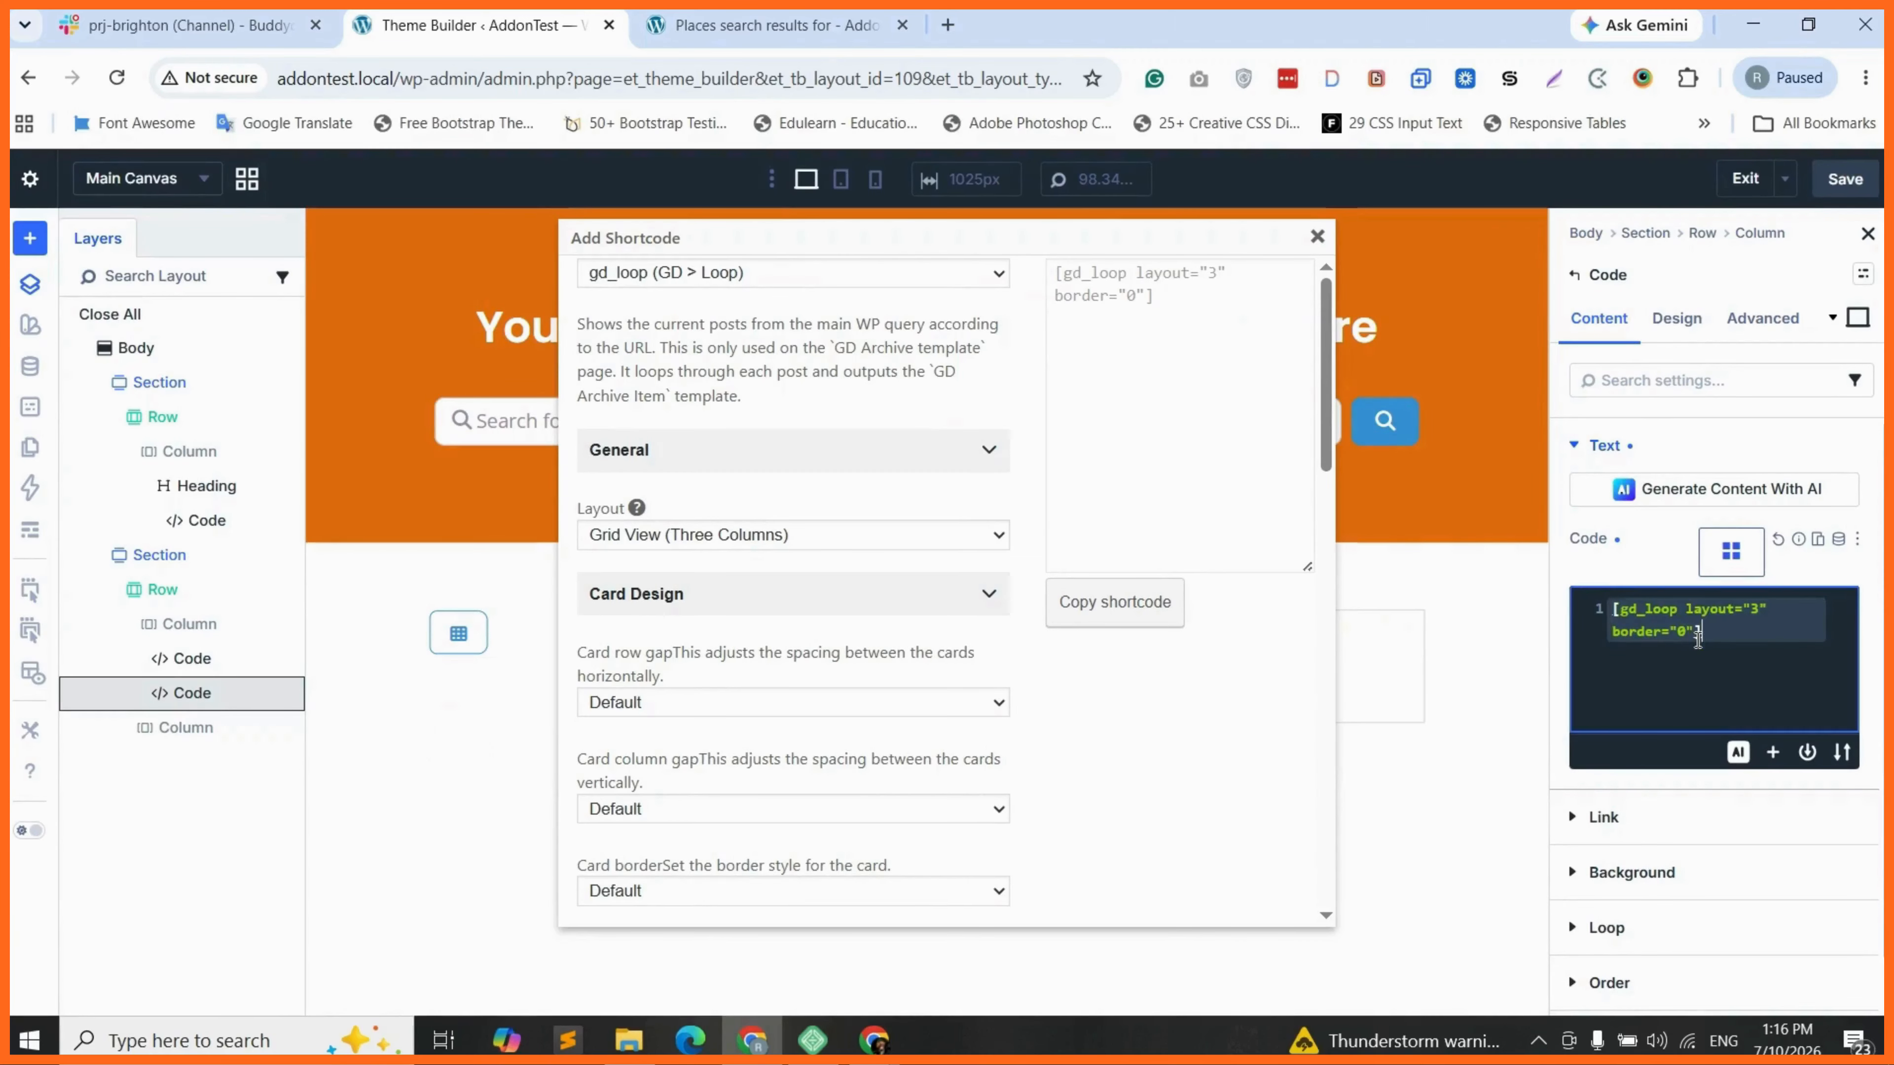
pyautogui.click(1317, 237)
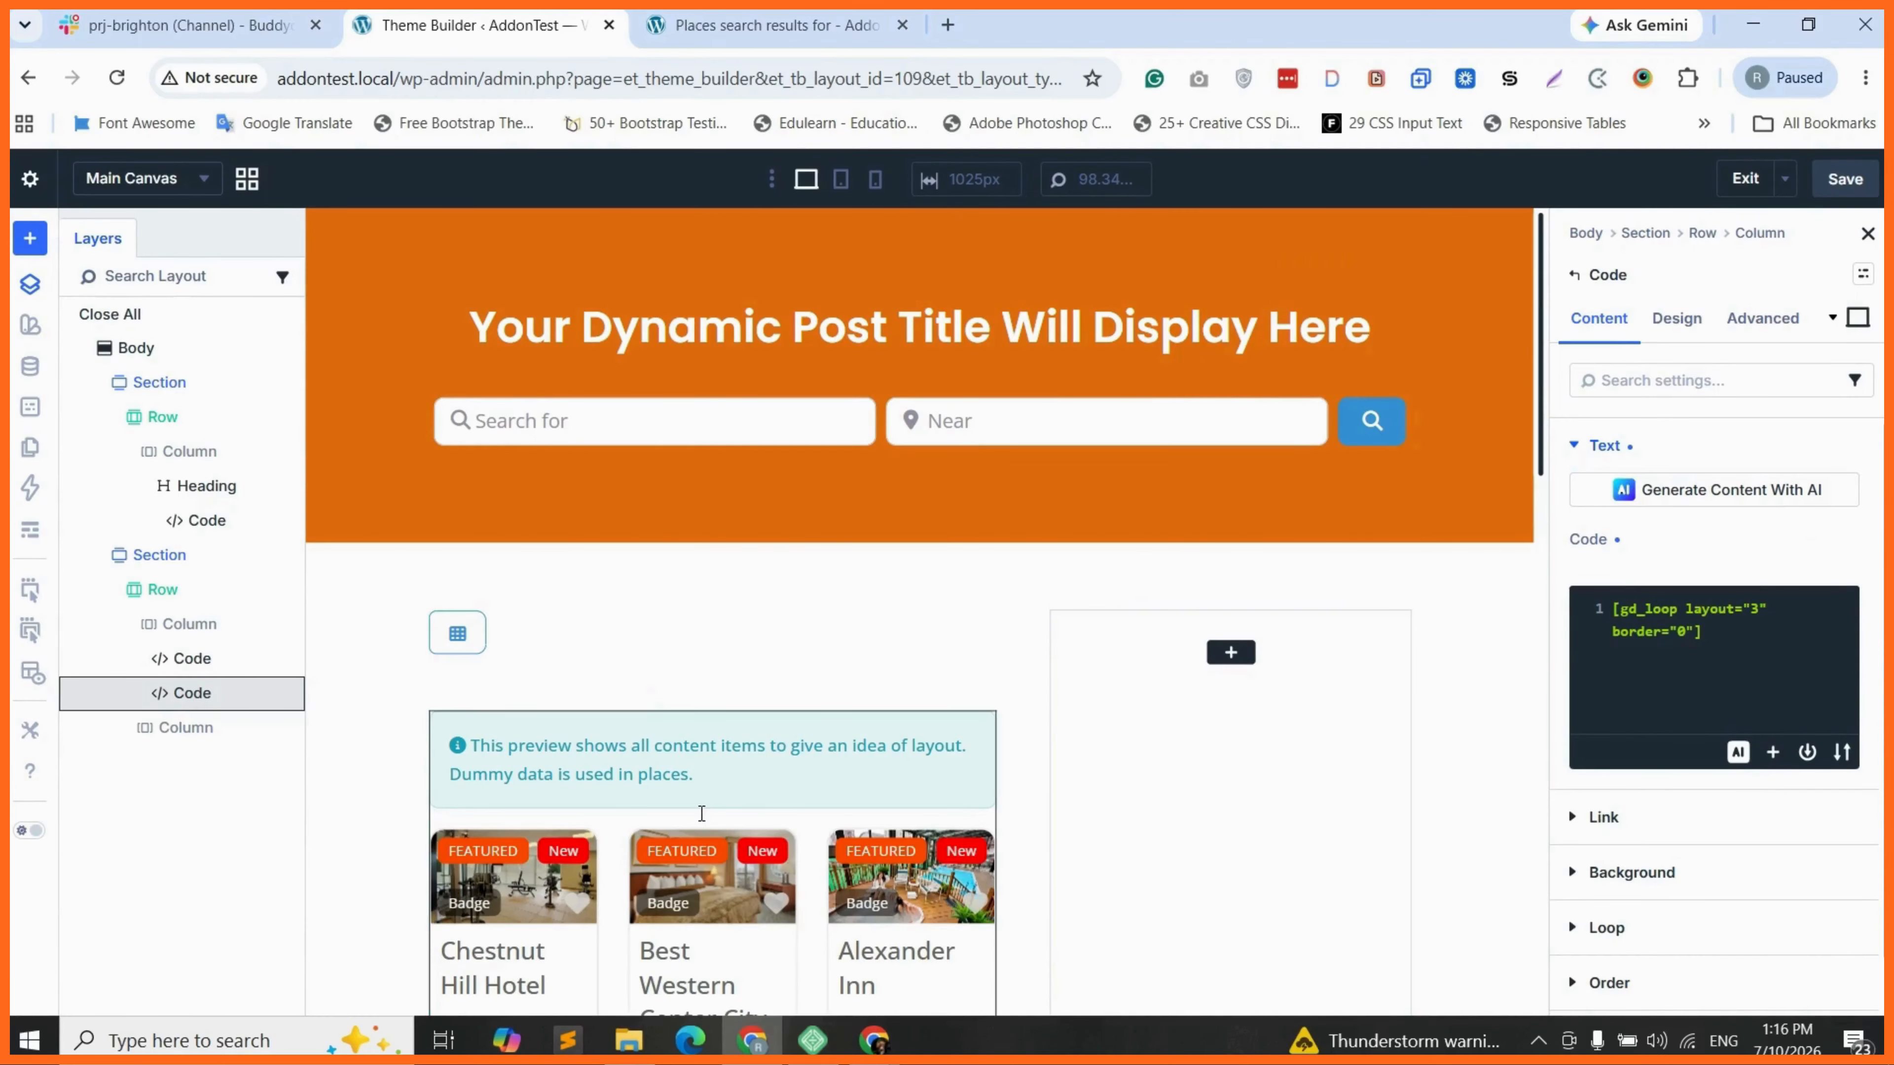
# Step: Check the listings preview, reopen the shortcode builder and choose gd_loop_paging (GD > Loop Paging)
pyautogui.scroll(-10, 702, 813)
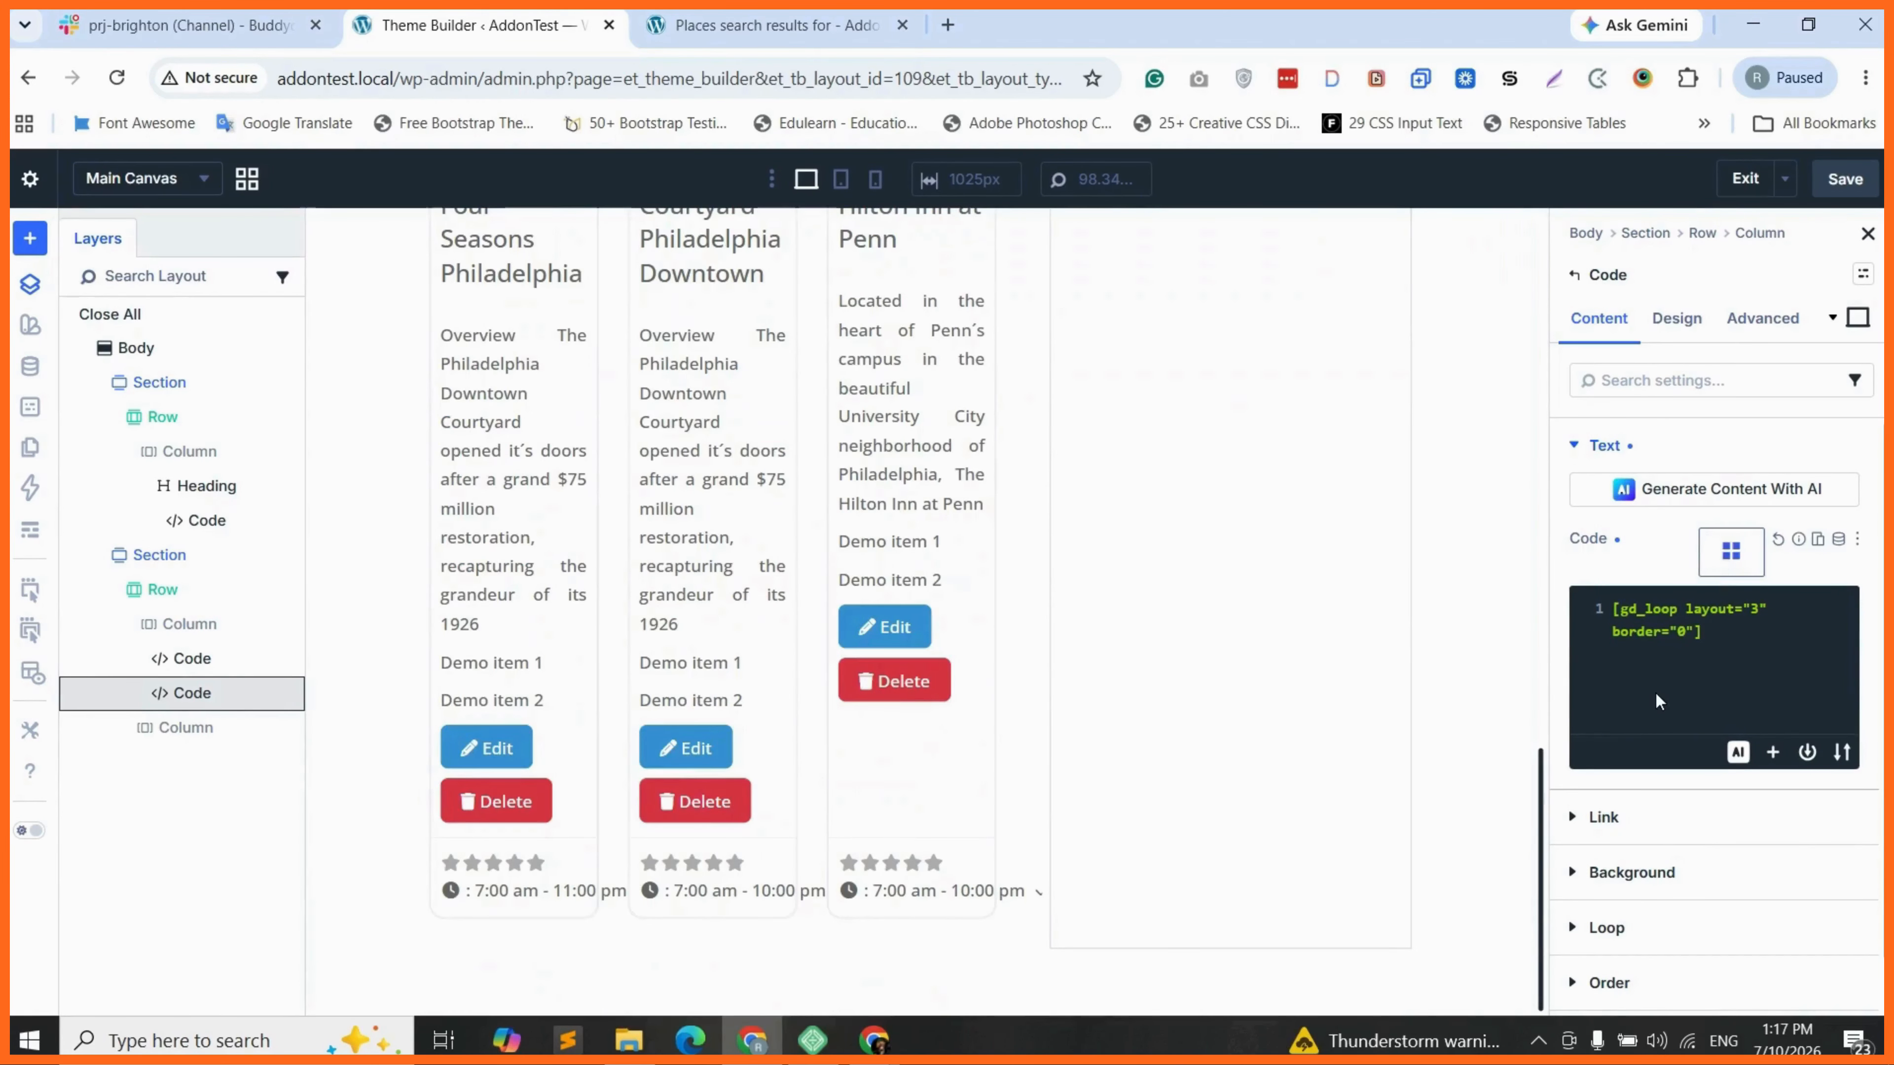
pyautogui.click(1713, 638)
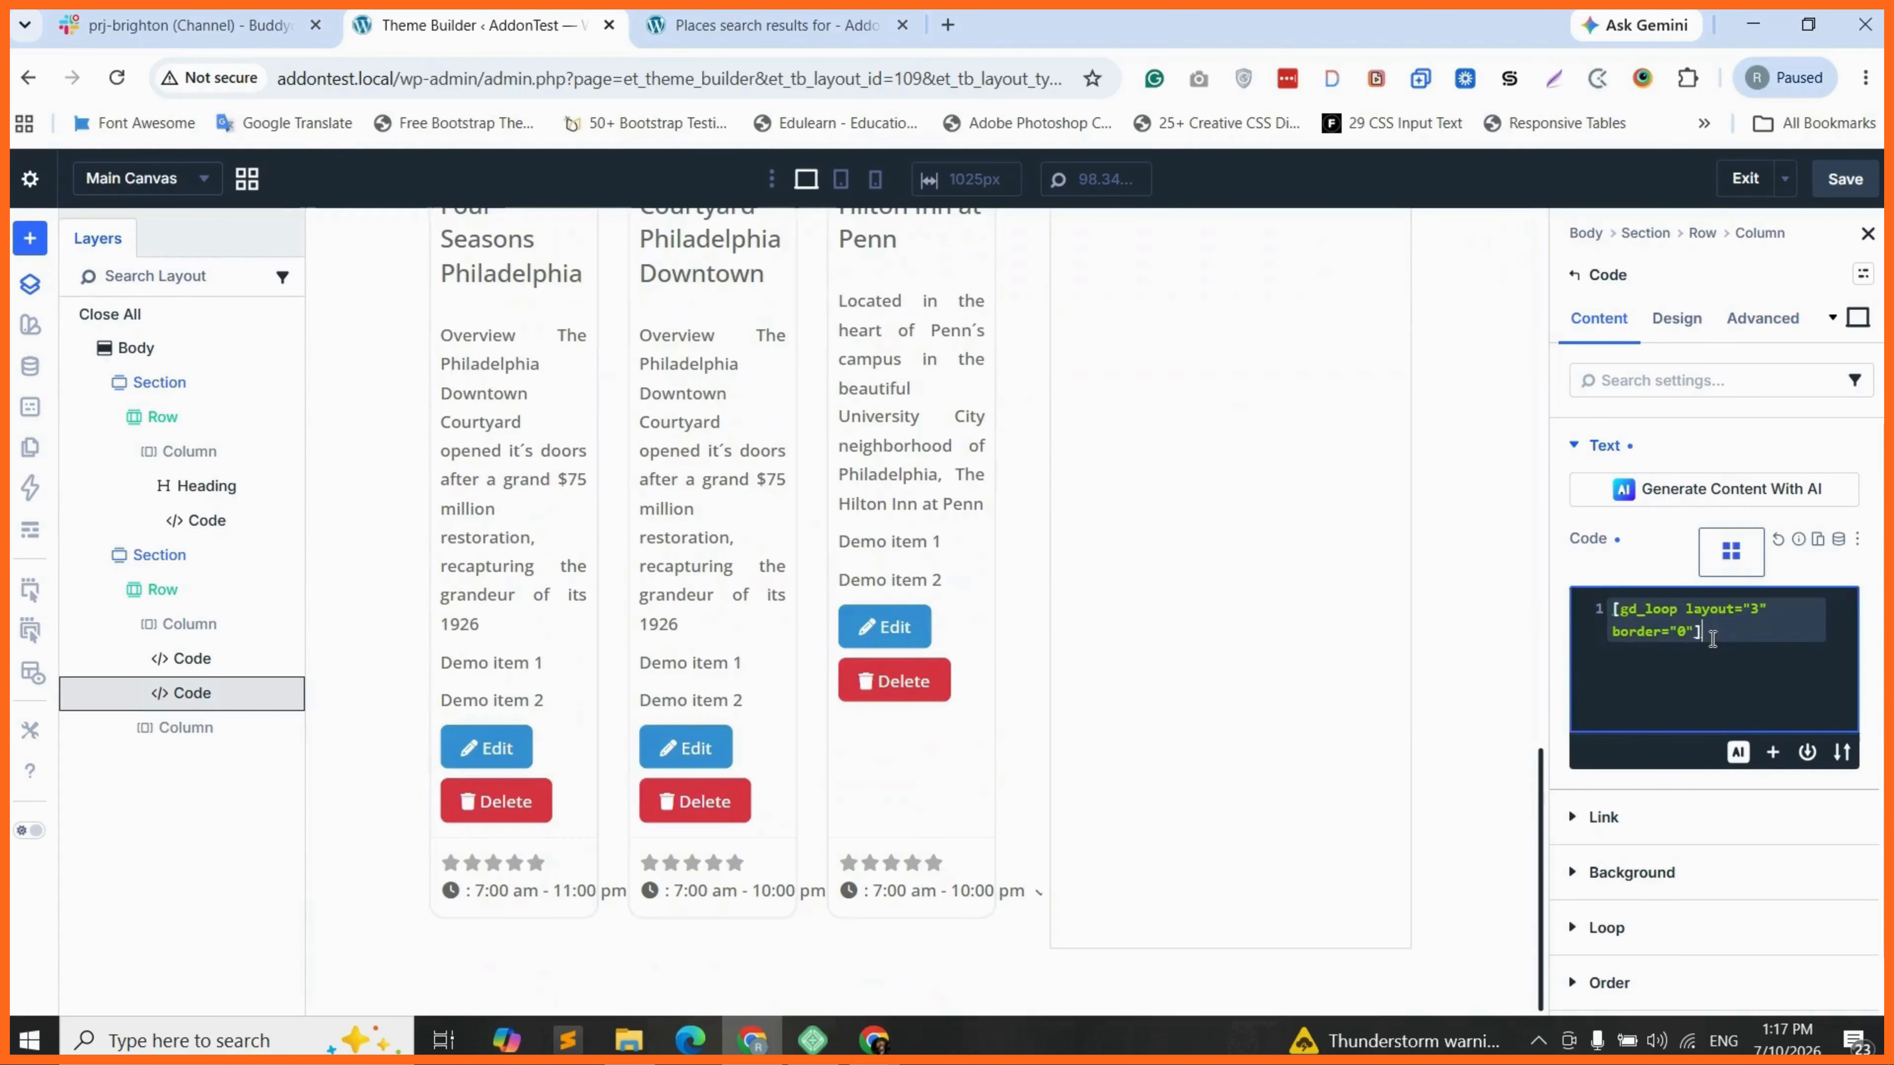
pyautogui.click(1737, 564)
pyautogui.click(760, 273)
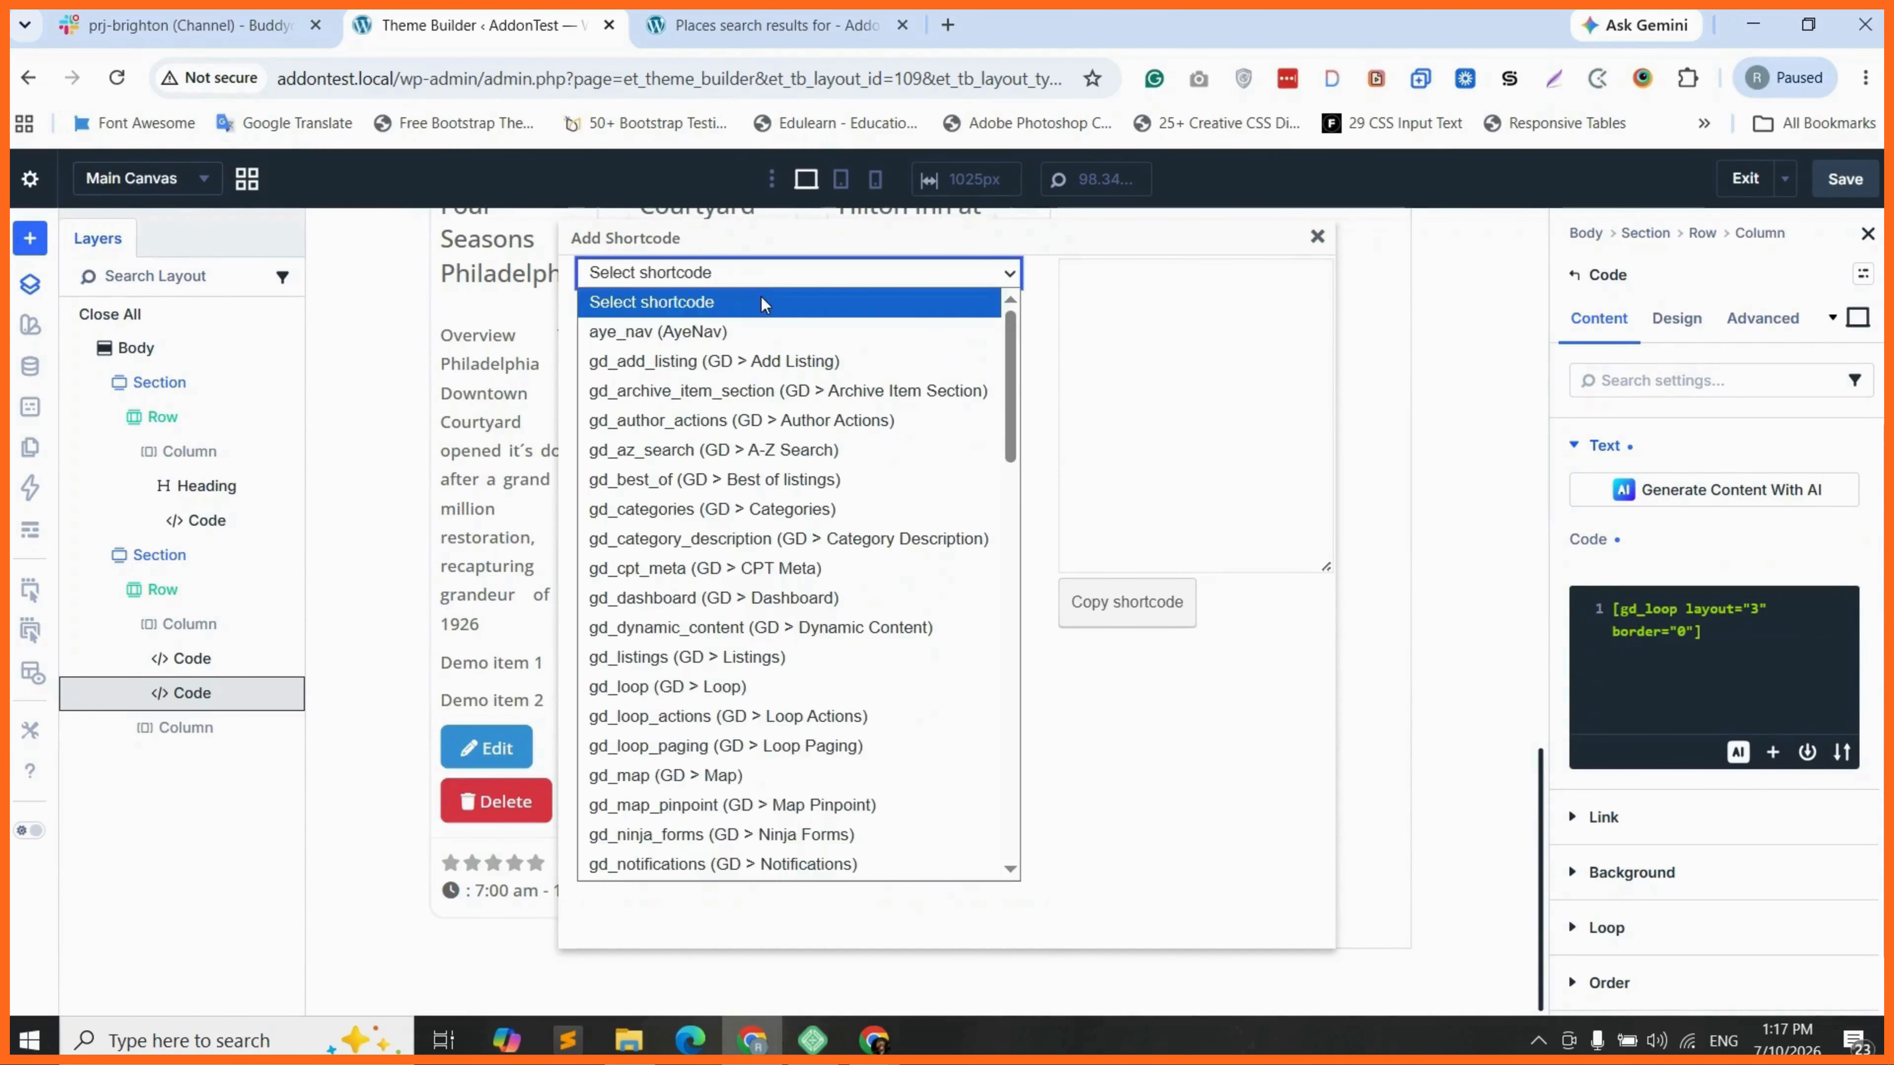
pyautogui.scroll(-1, 715, 597)
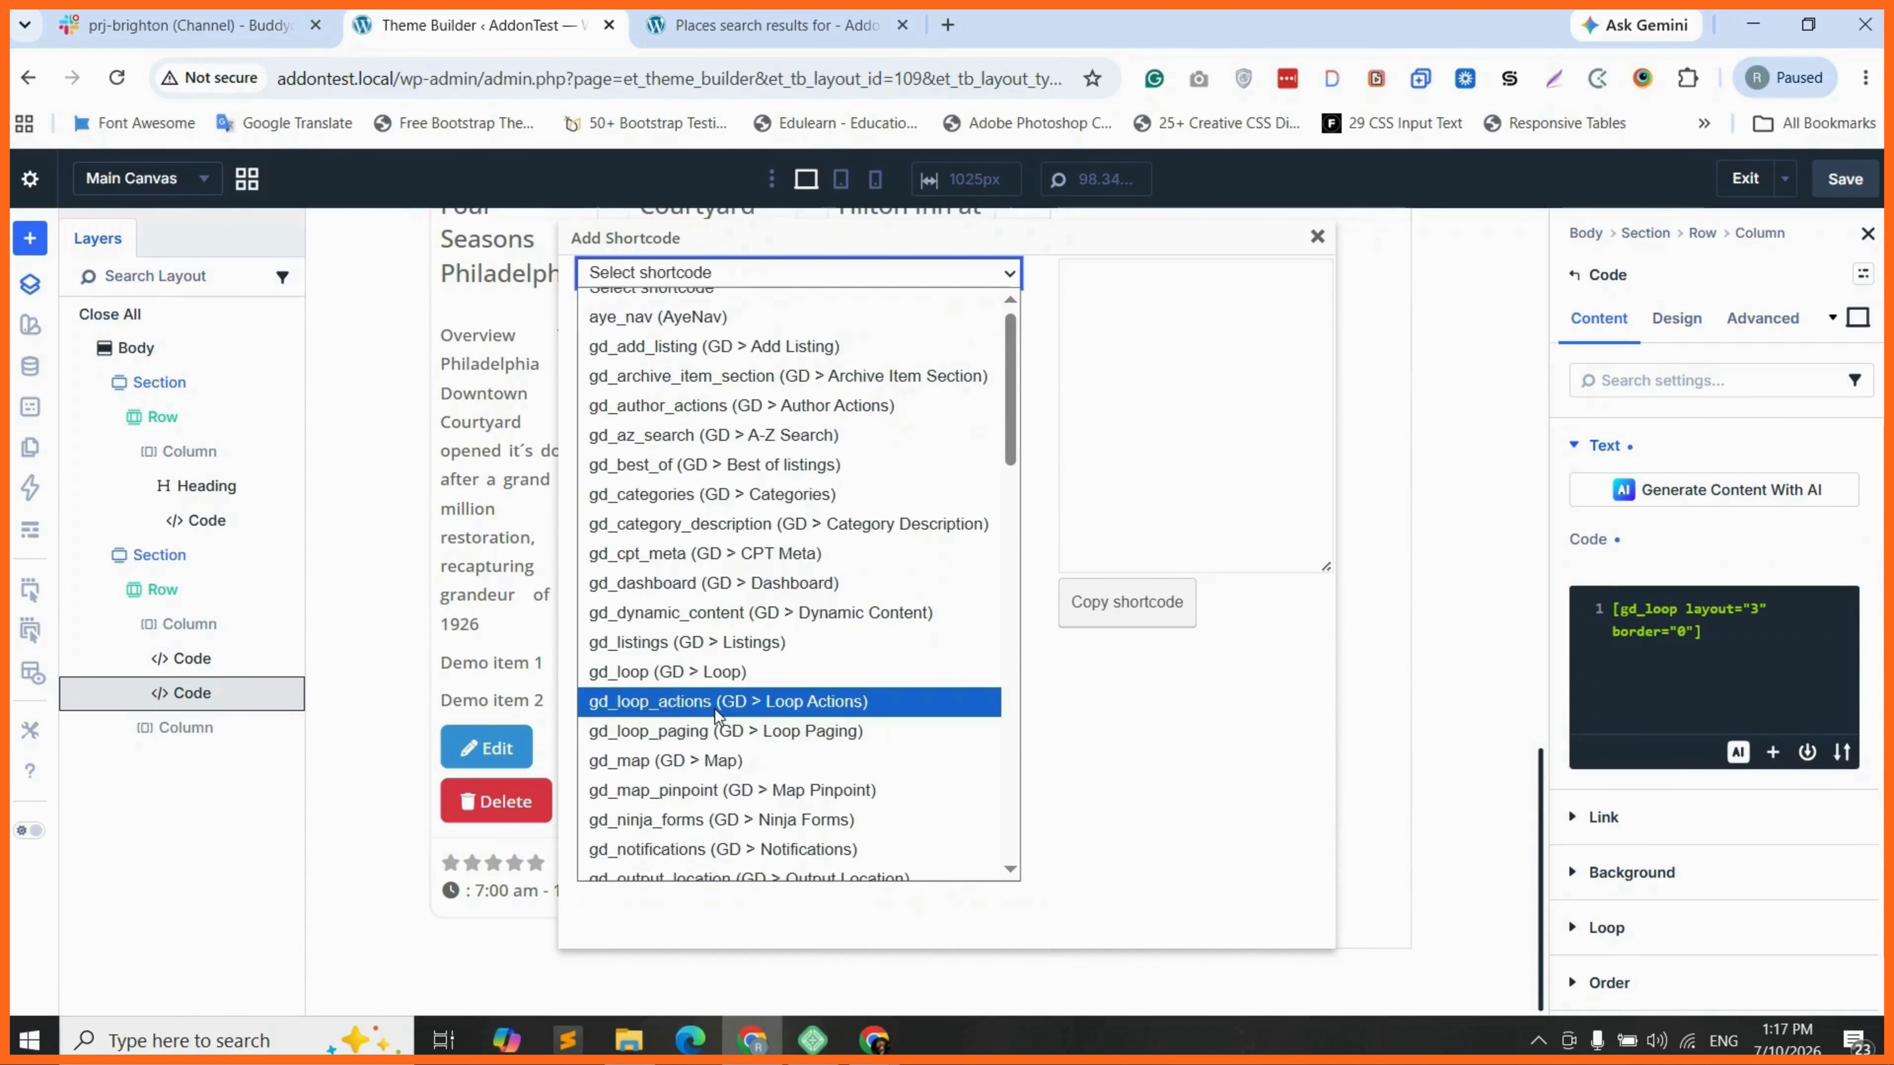
pyautogui.click(693, 724)
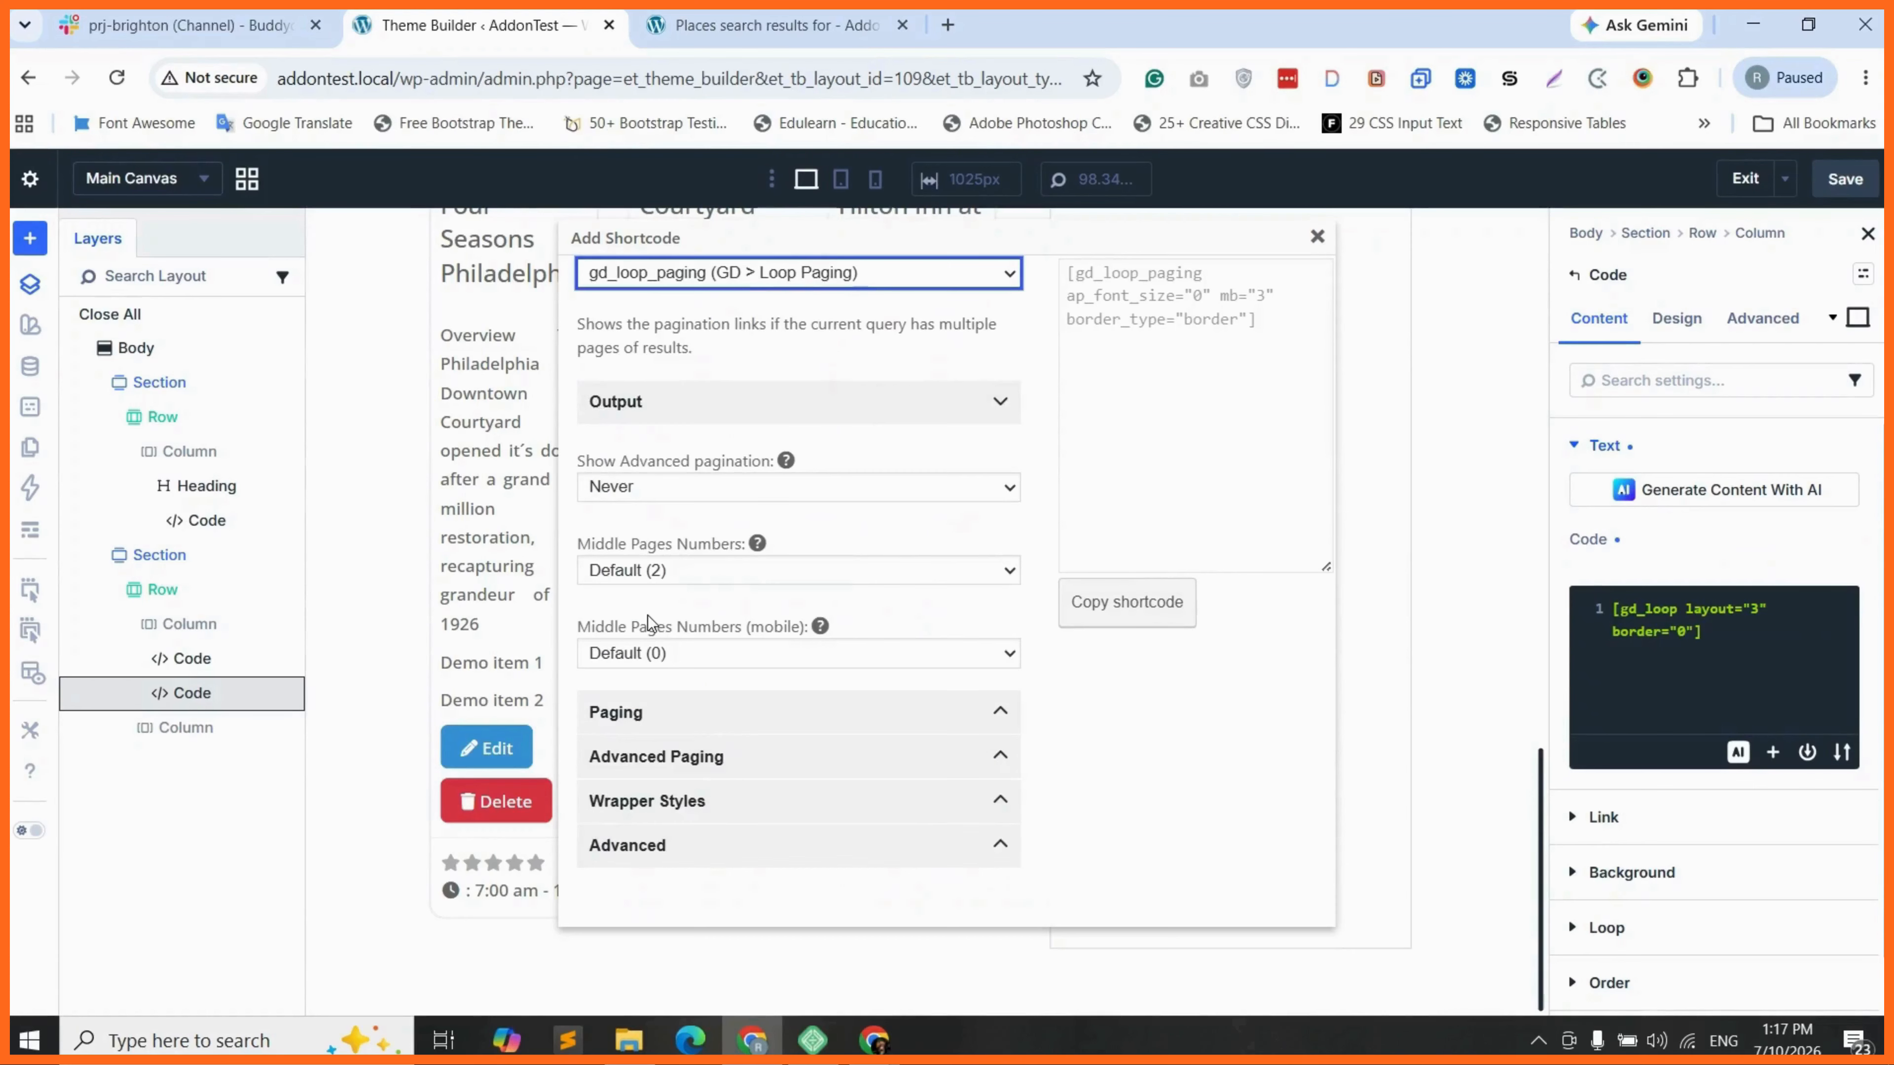
# Step: Set the wrapper border color of the gd_loop_paging shortcode to None
pyautogui.click(662, 728)
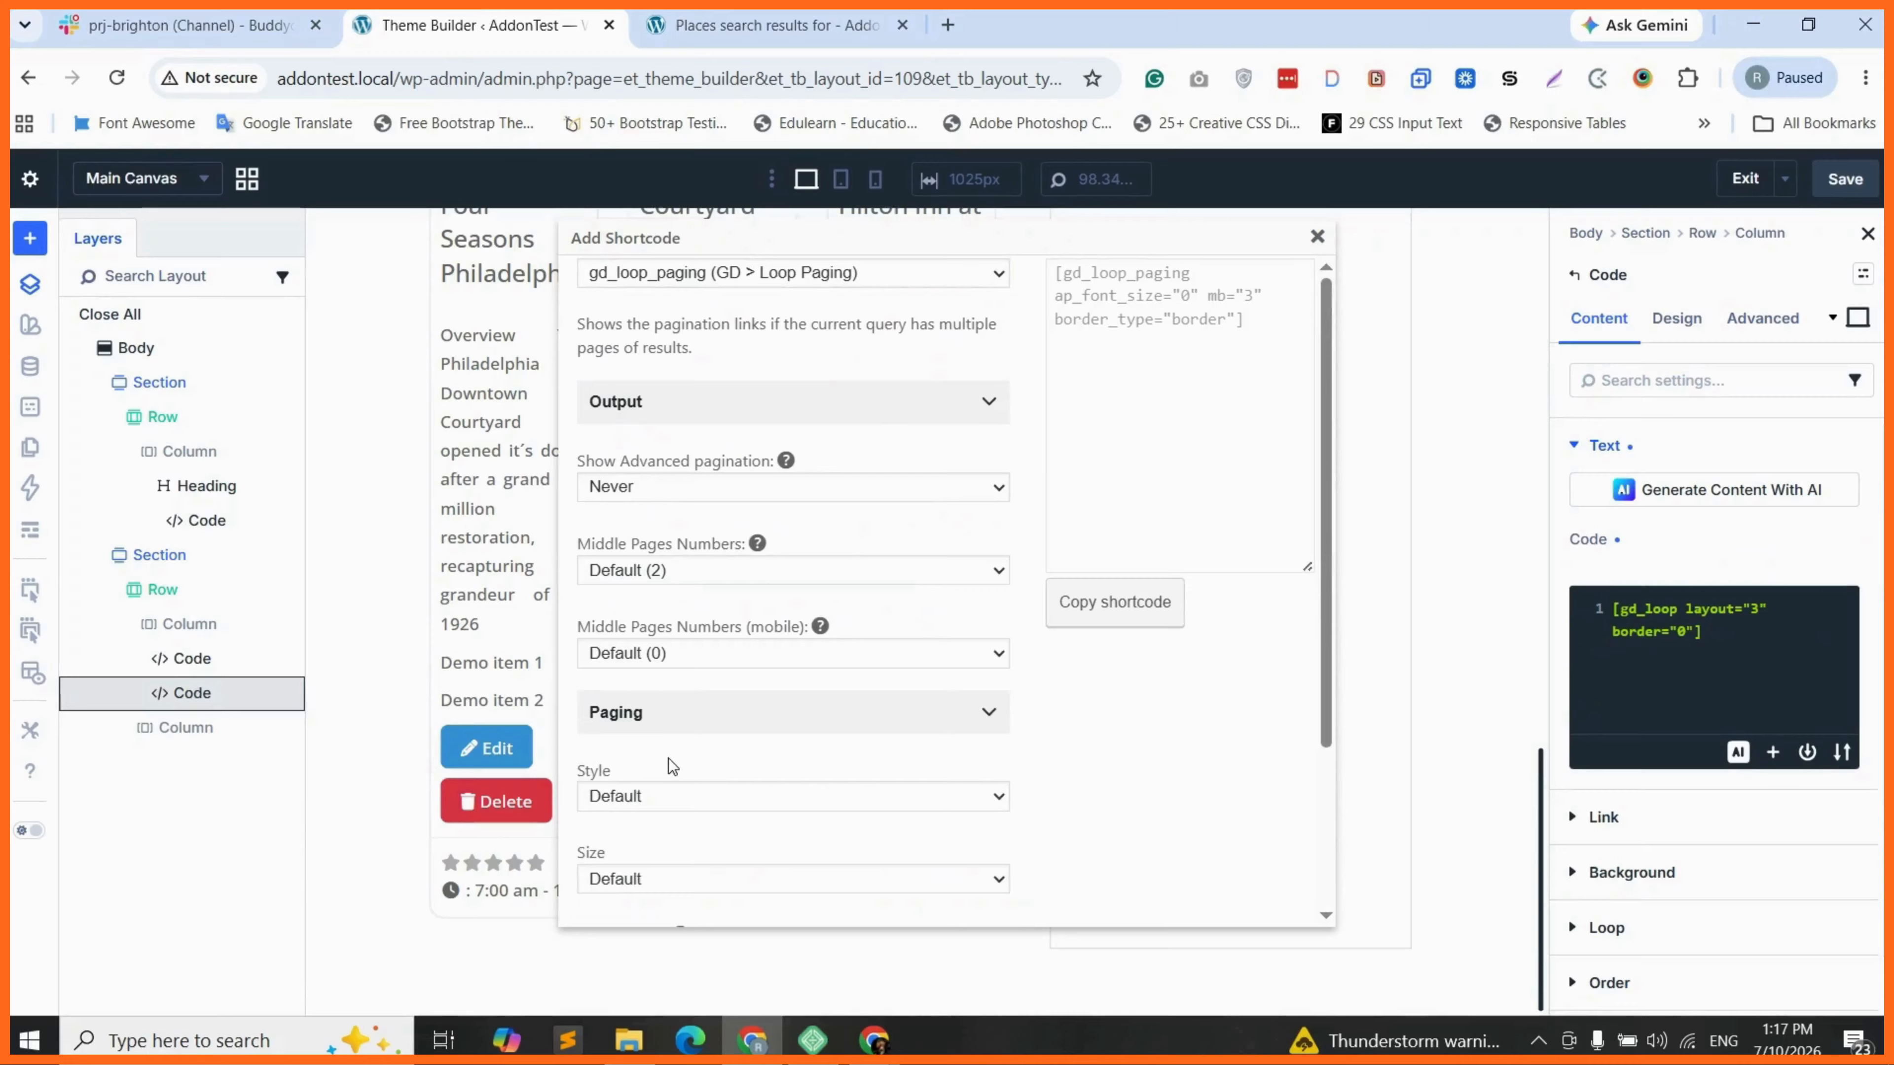
pyautogui.scroll(-3, 671, 768)
pyautogui.click(687, 798)
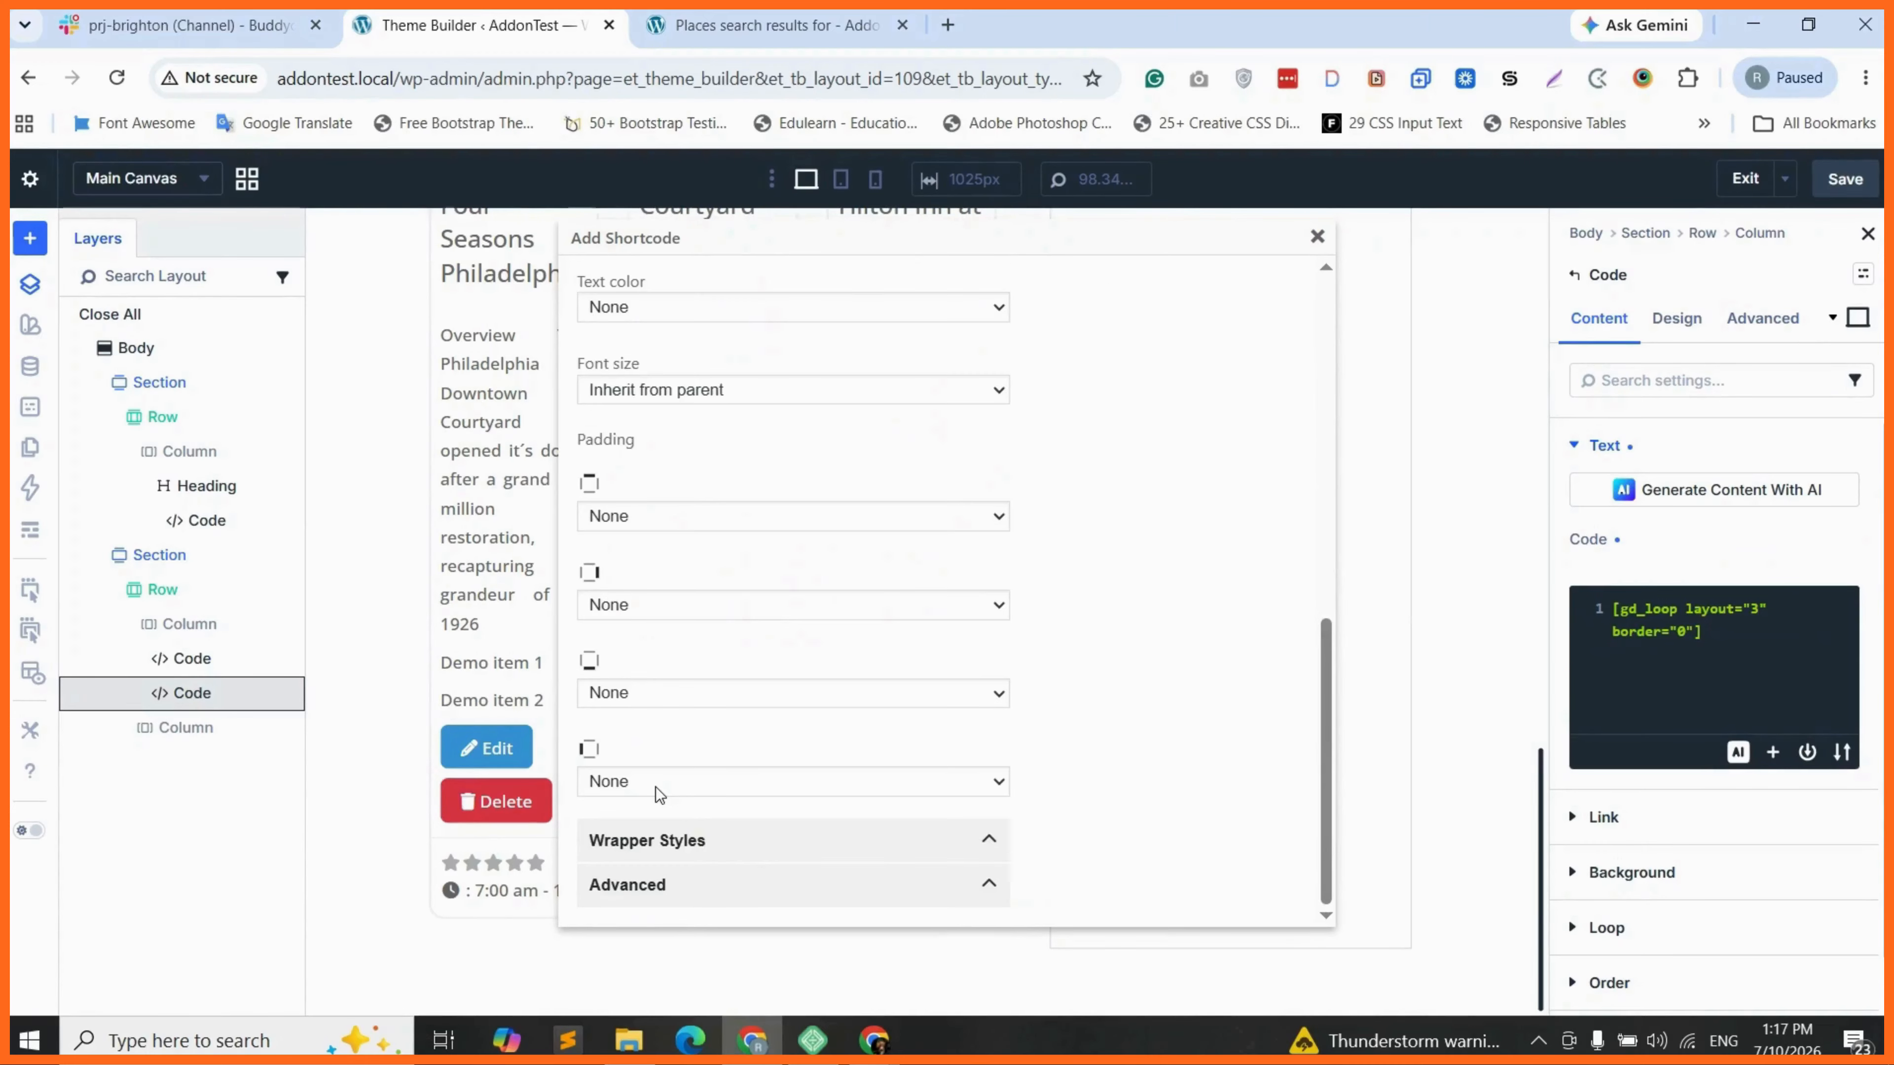
pyautogui.click(656, 840)
pyautogui.scroll(-5, 632, 738)
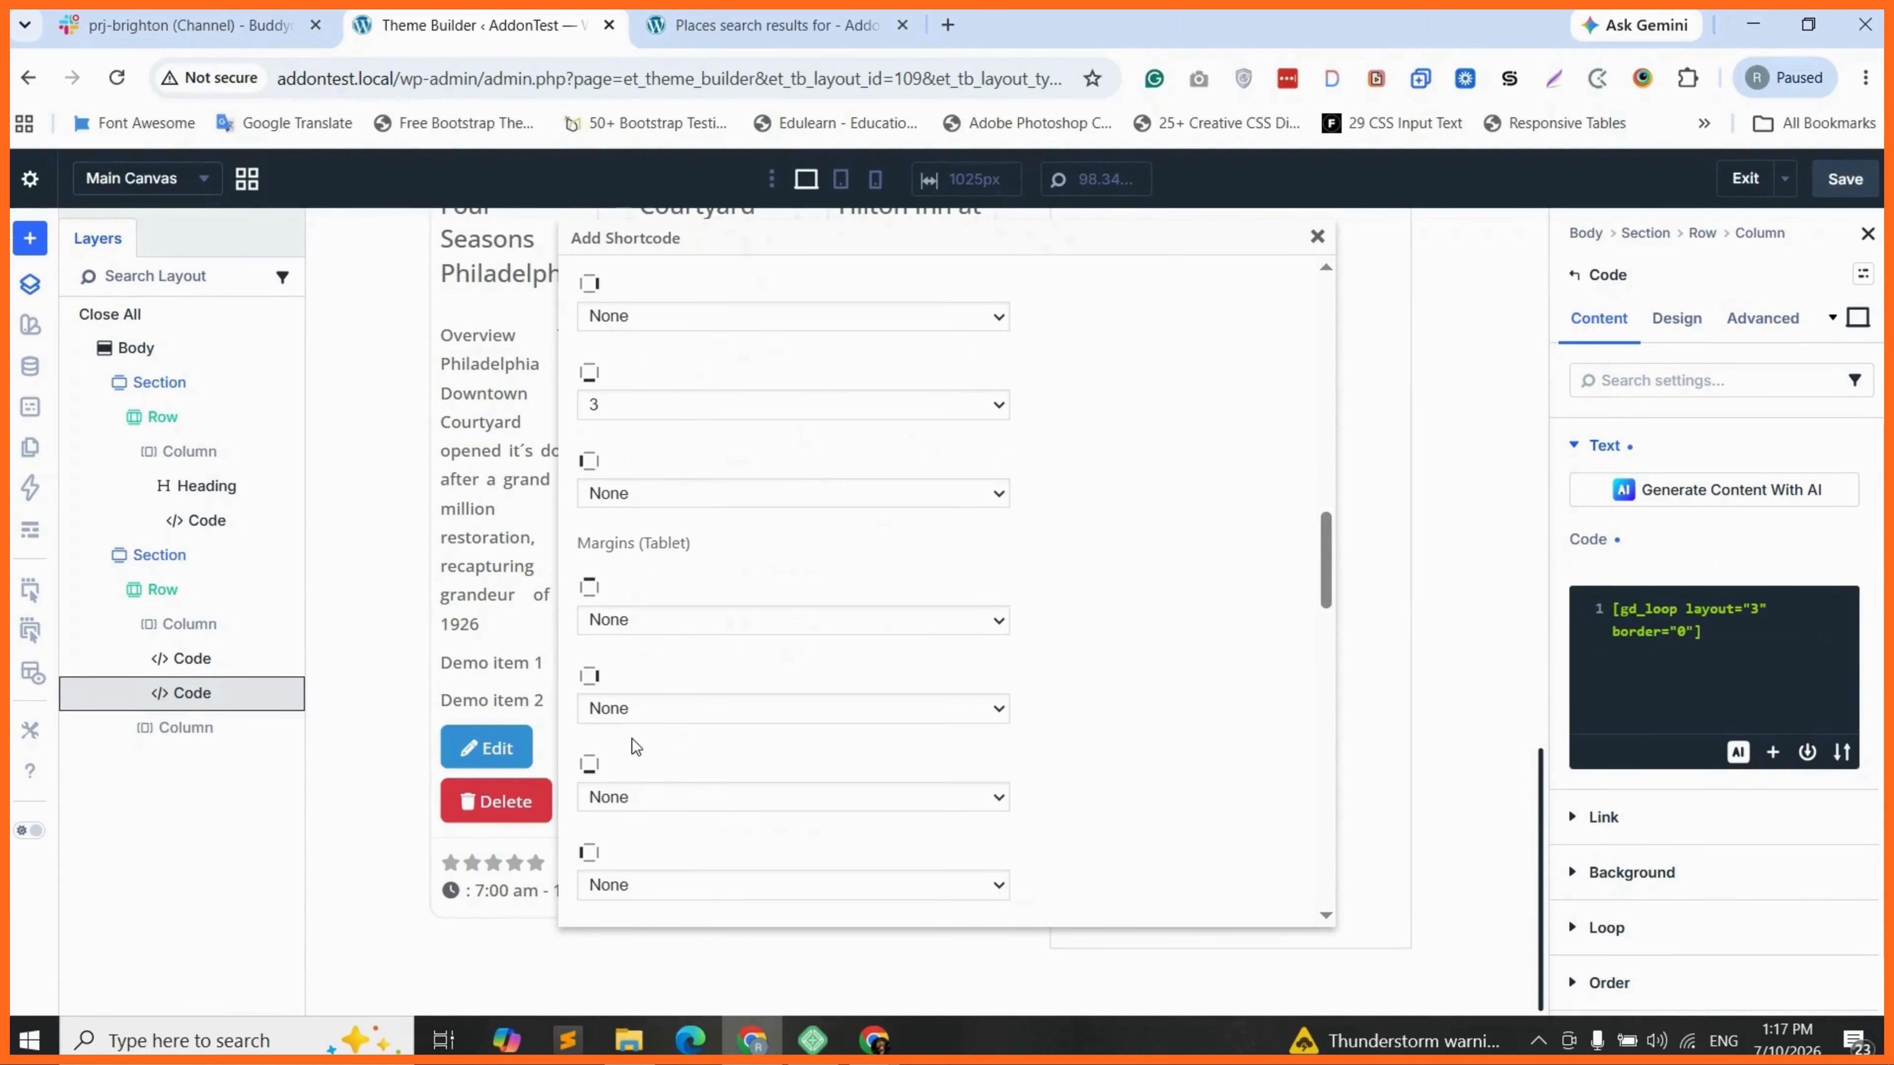
pyautogui.scroll(-2, 638, 731)
pyautogui.scroll(-7, 638, 747)
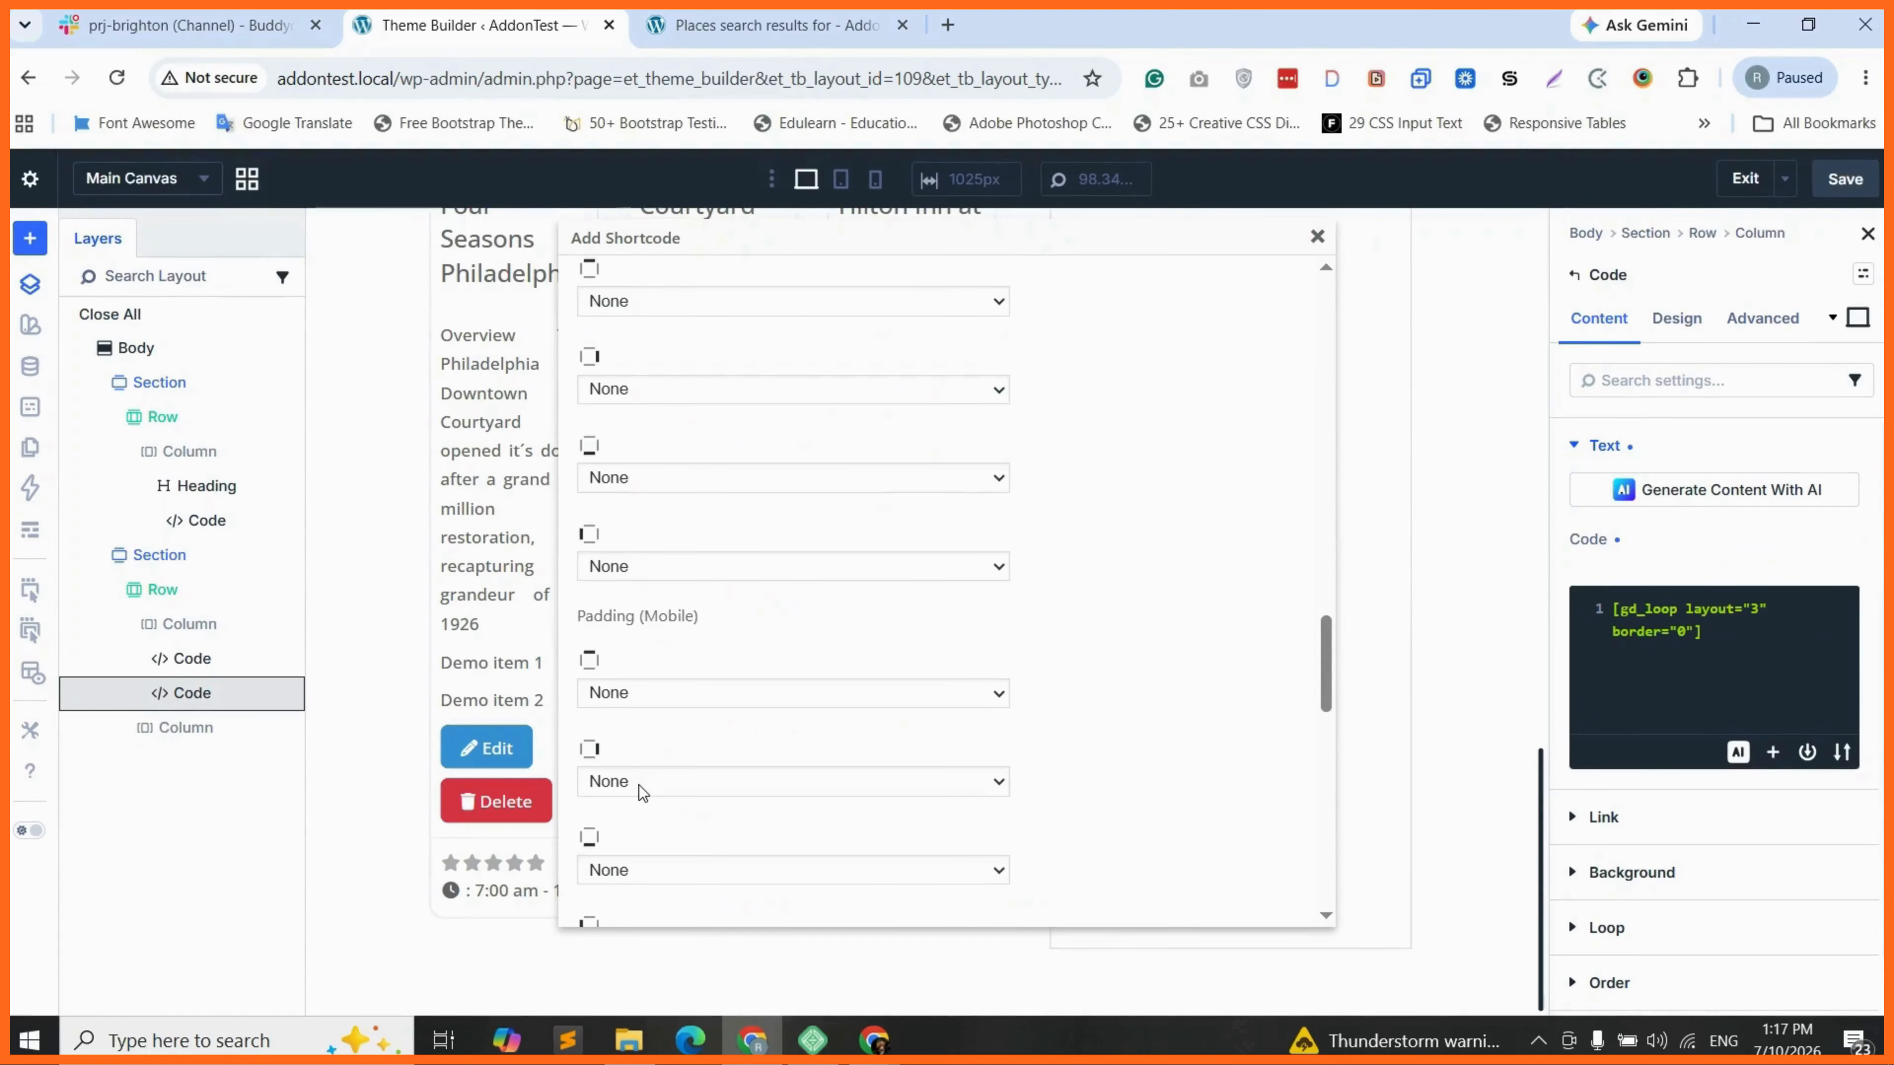
pyautogui.scroll(-5, 639, 776)
pyautogui.scroll(-10, 639, 768)
pyautogui.click(792, 496)
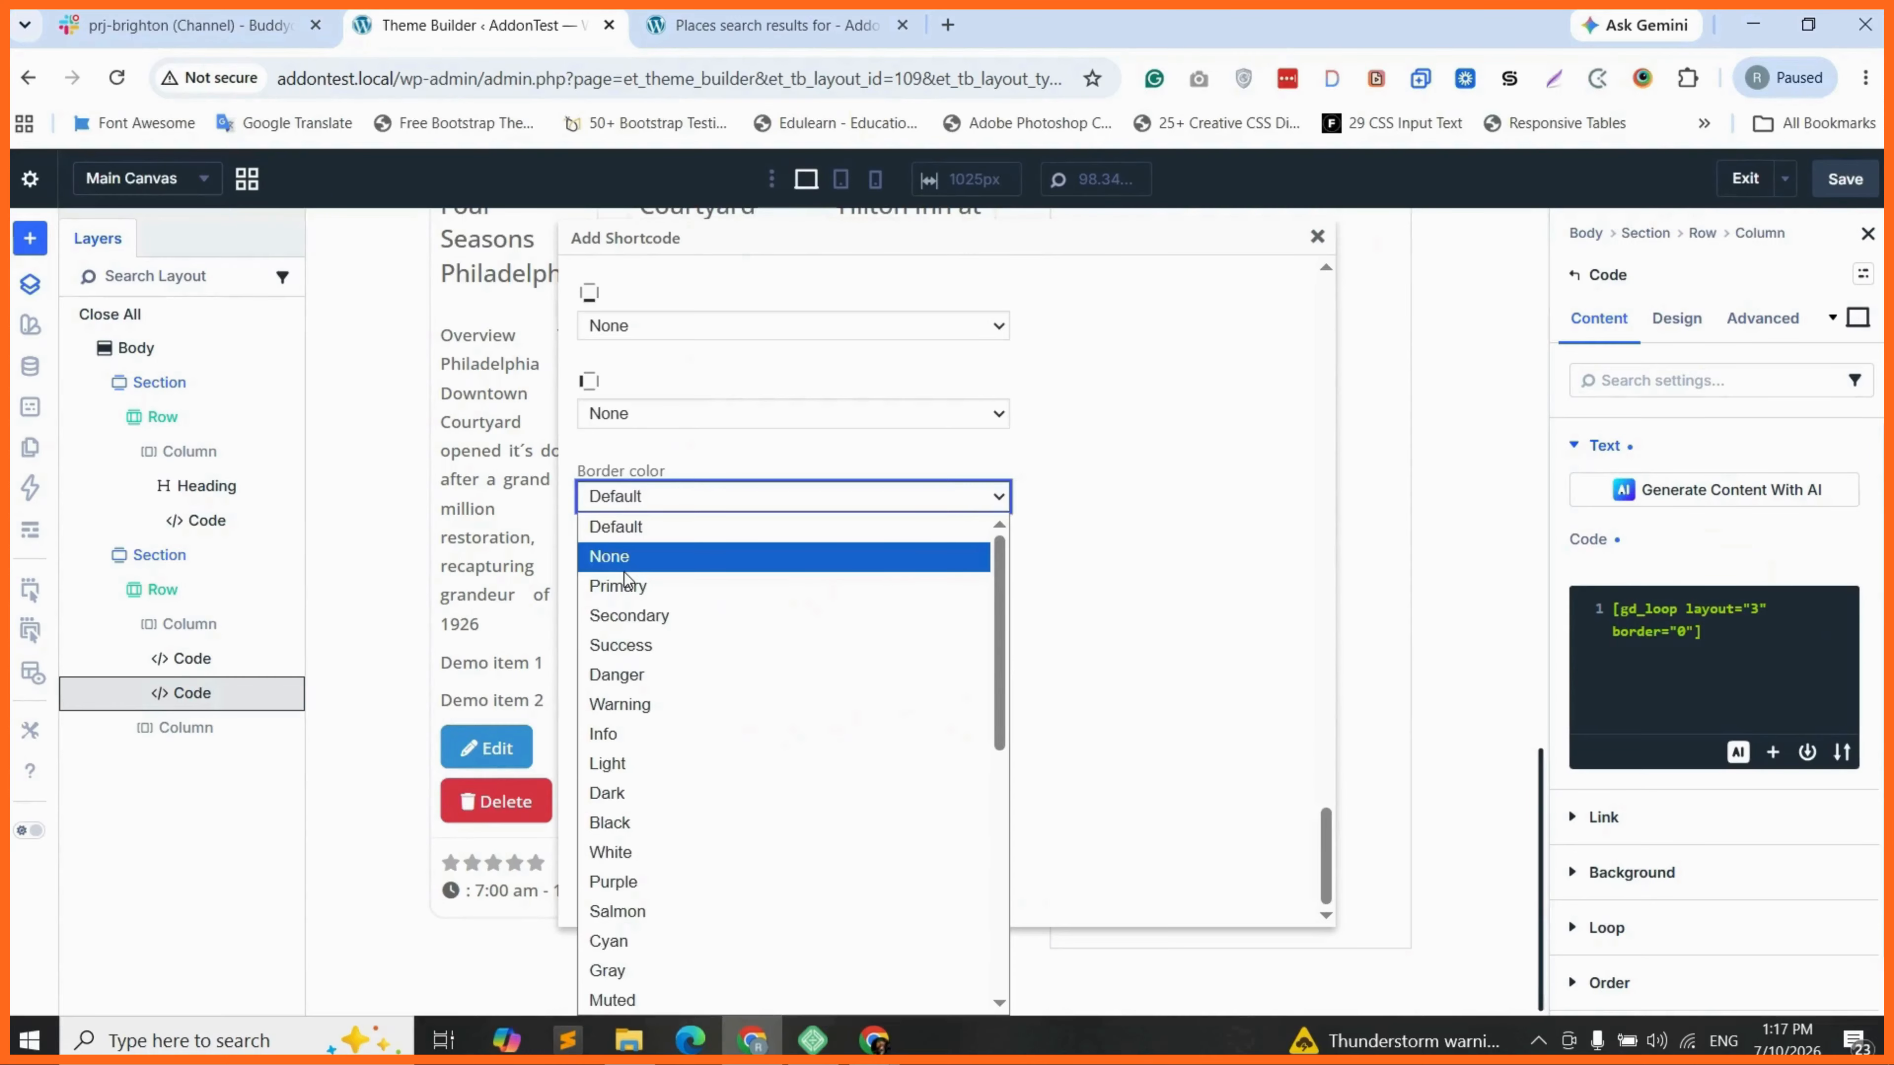
pyautogui.press('Escape')
pyautogui.scroll(15, 1000, 616)
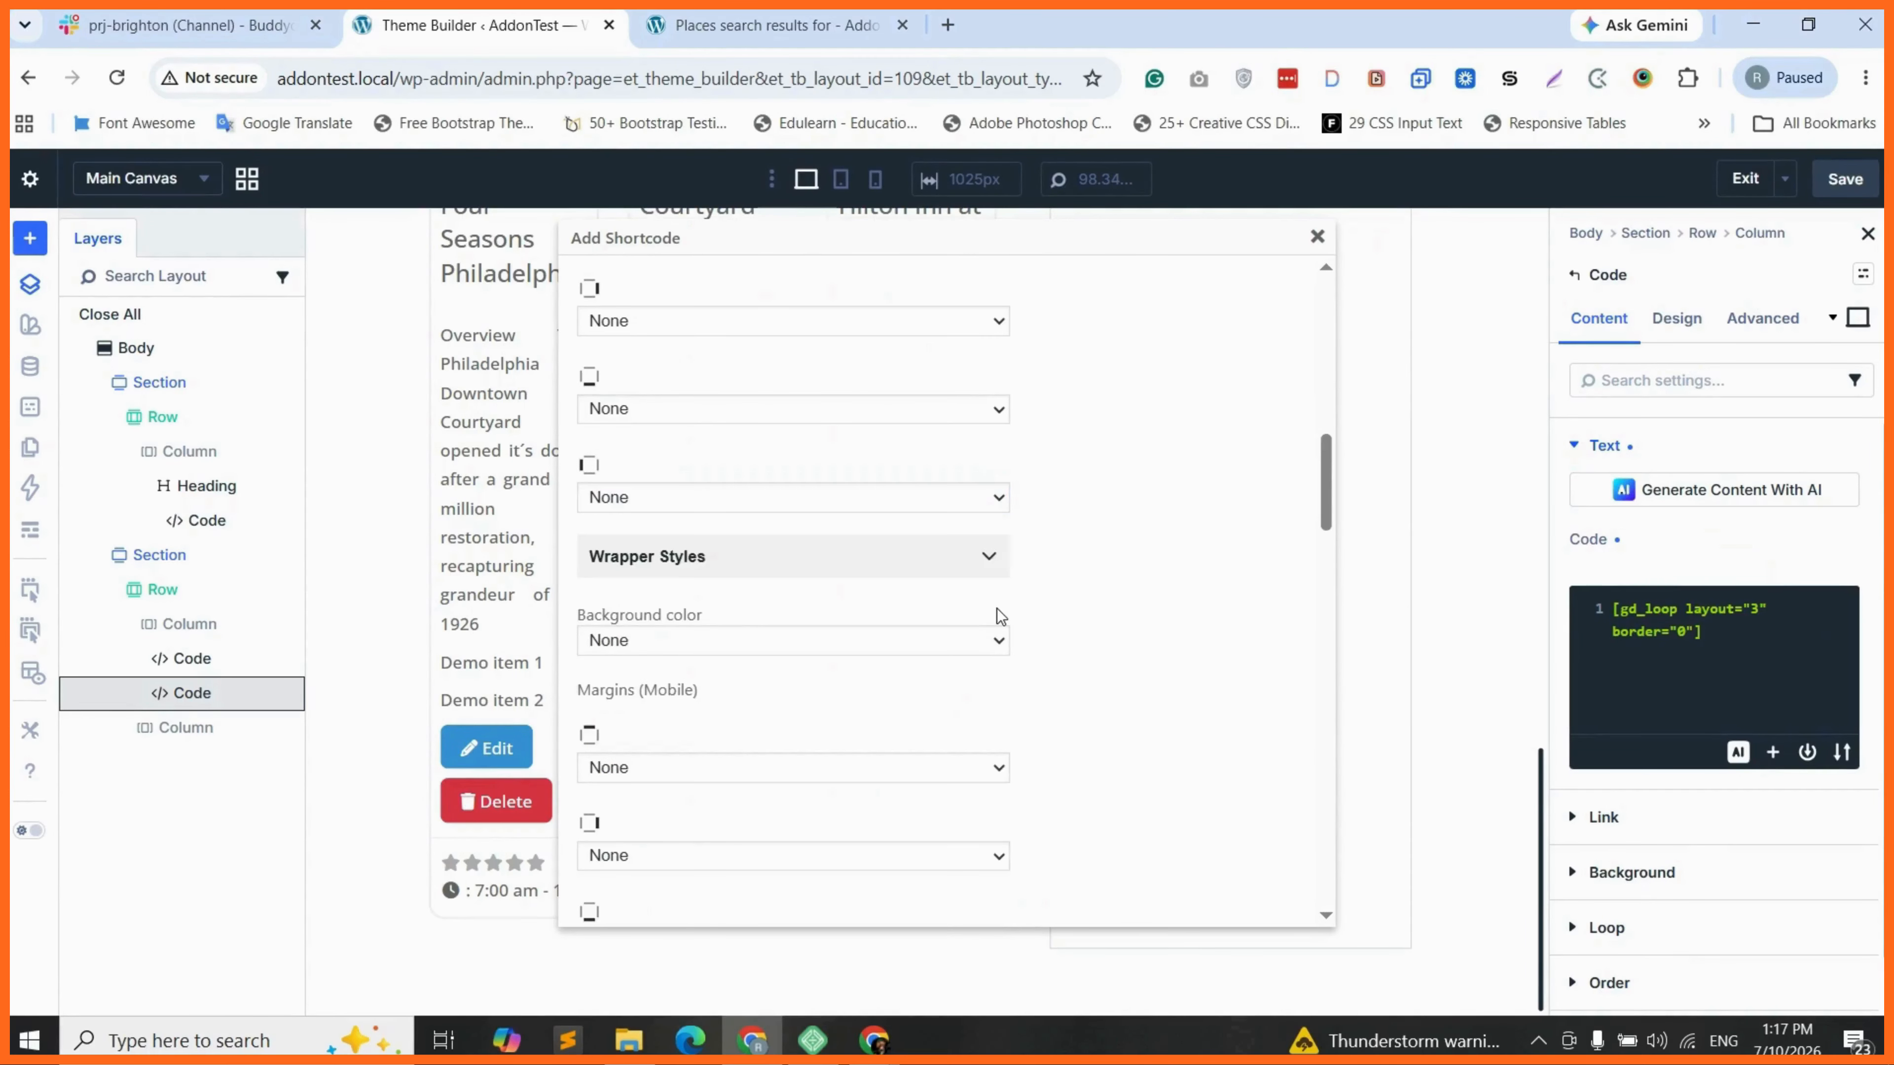
pyautogui.scroll(10, 1003, 611)
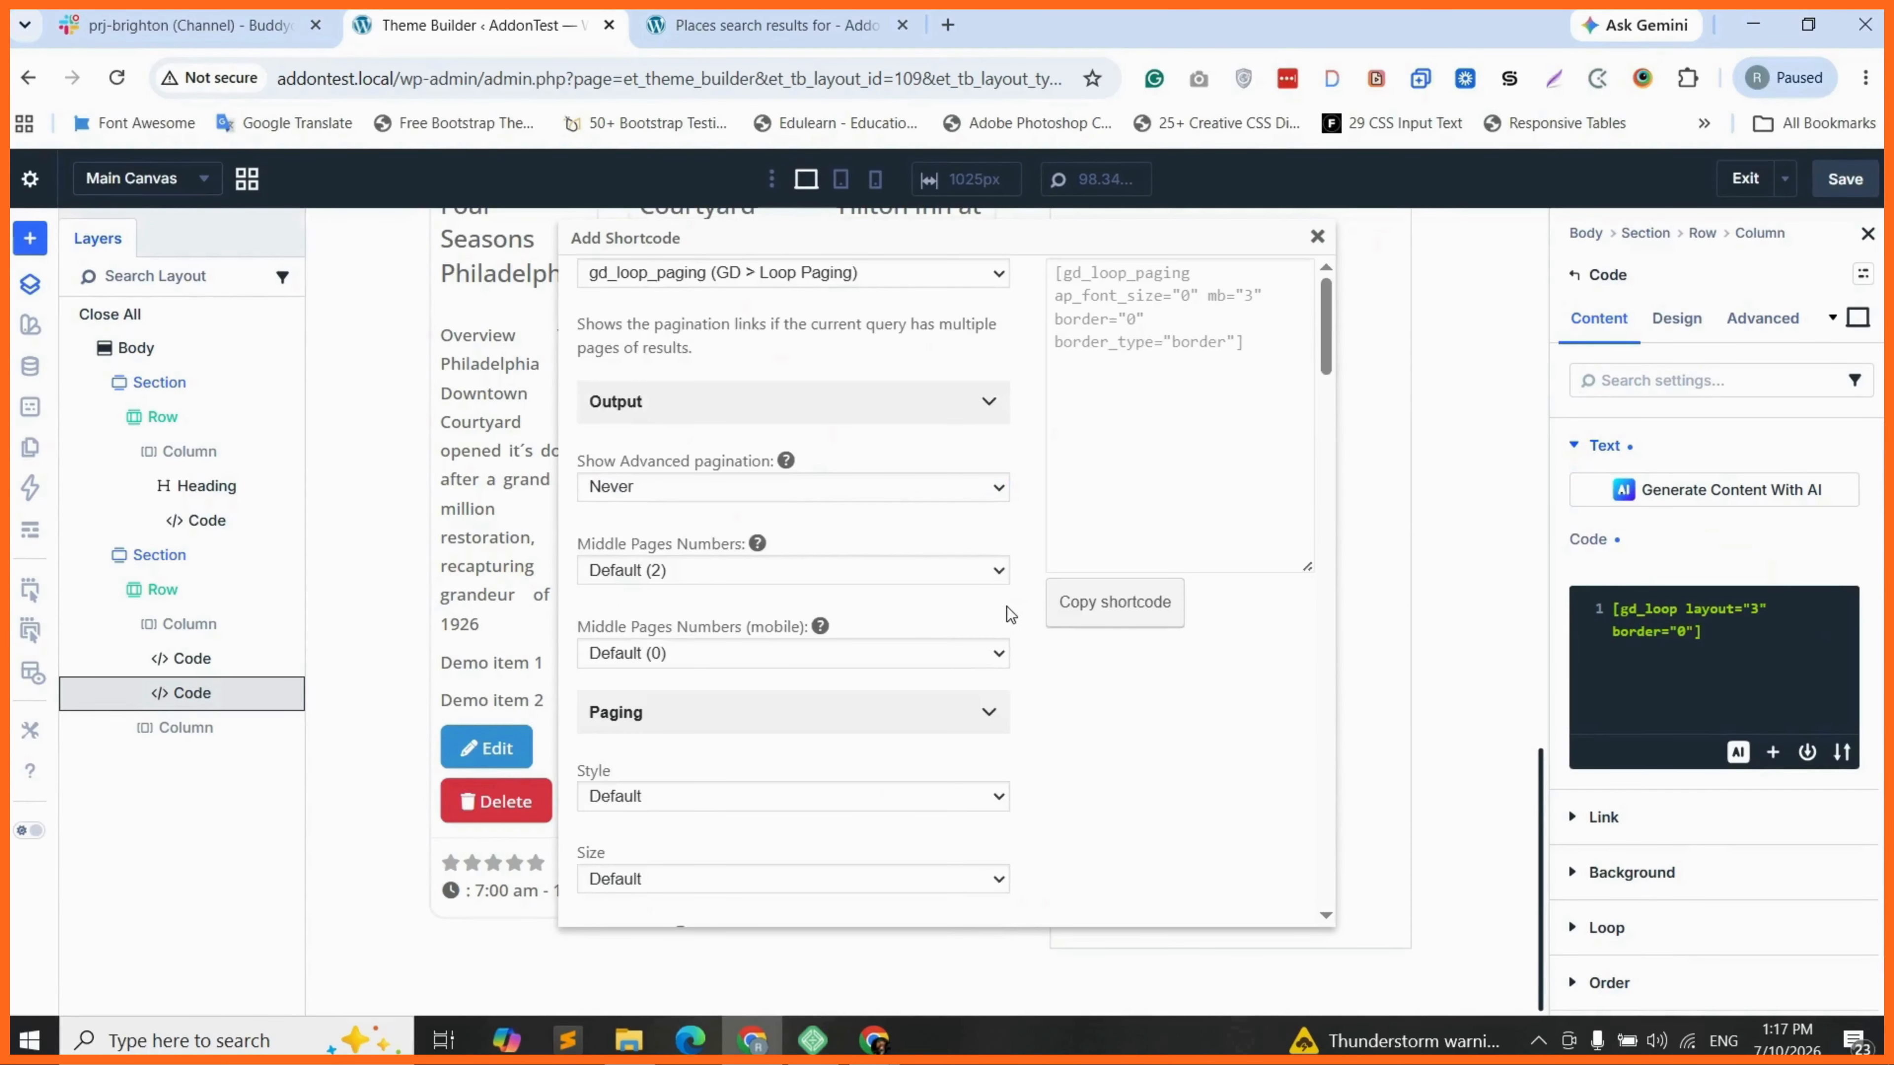
# Step: Copy the generated gd_loop_paging shortcode and add it on a new line below gd_loop in the Code module
pyautogui.click(1099, 623)
pyautogui.click(1139, 289)
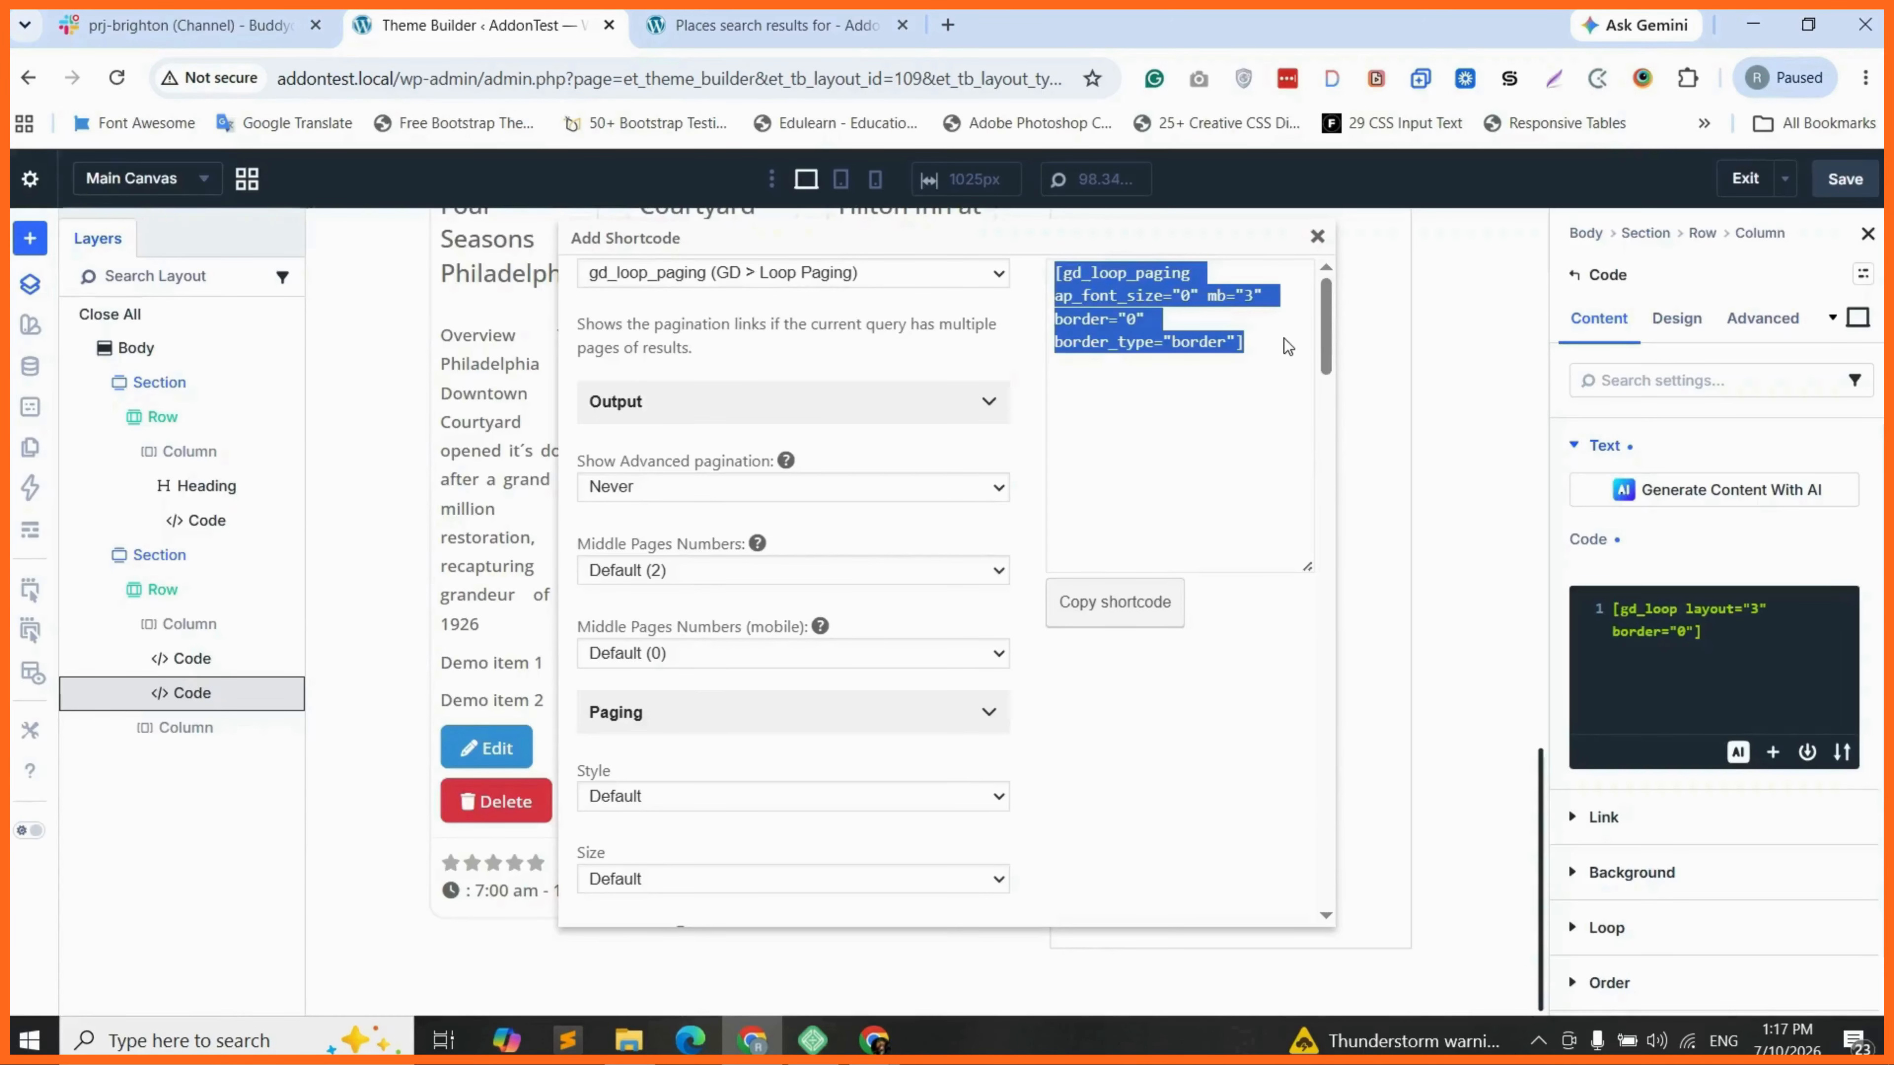
pyautogui.click(1315, 239)
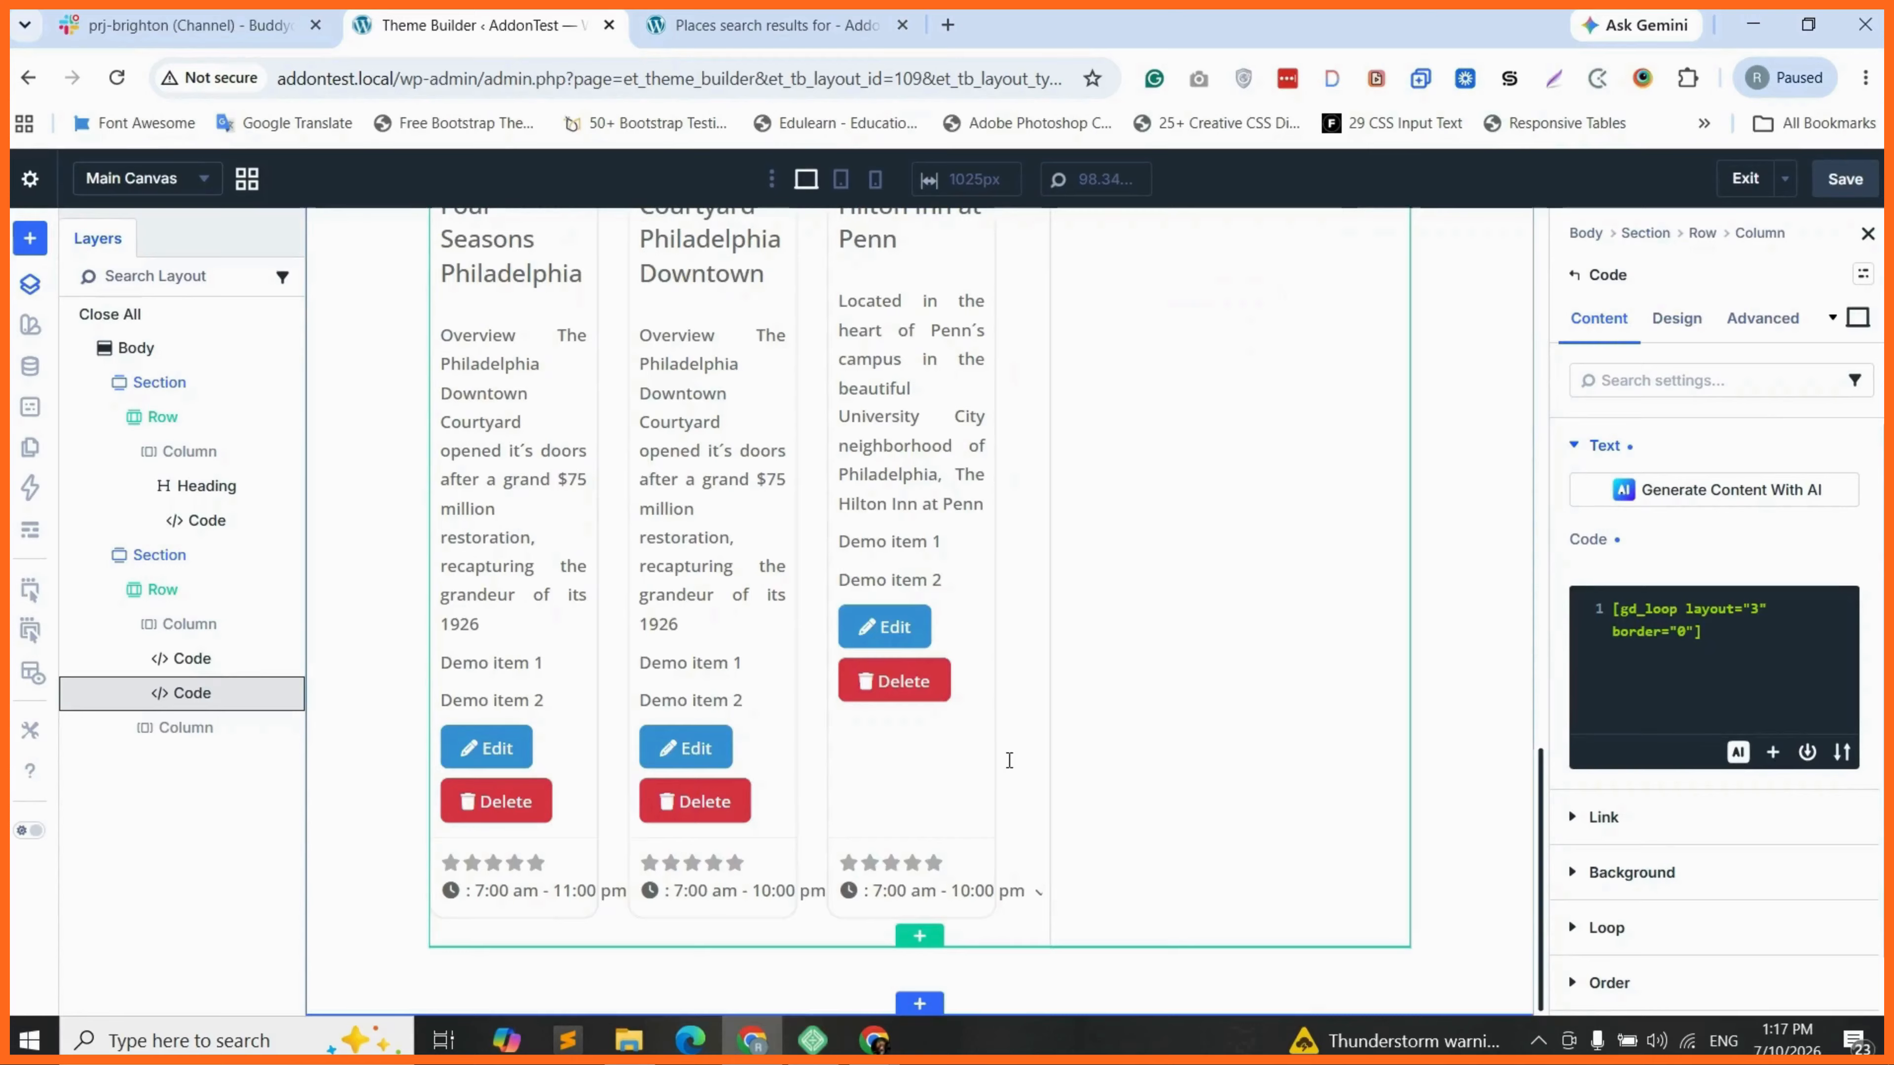
pyautogui.click(1723, 633)
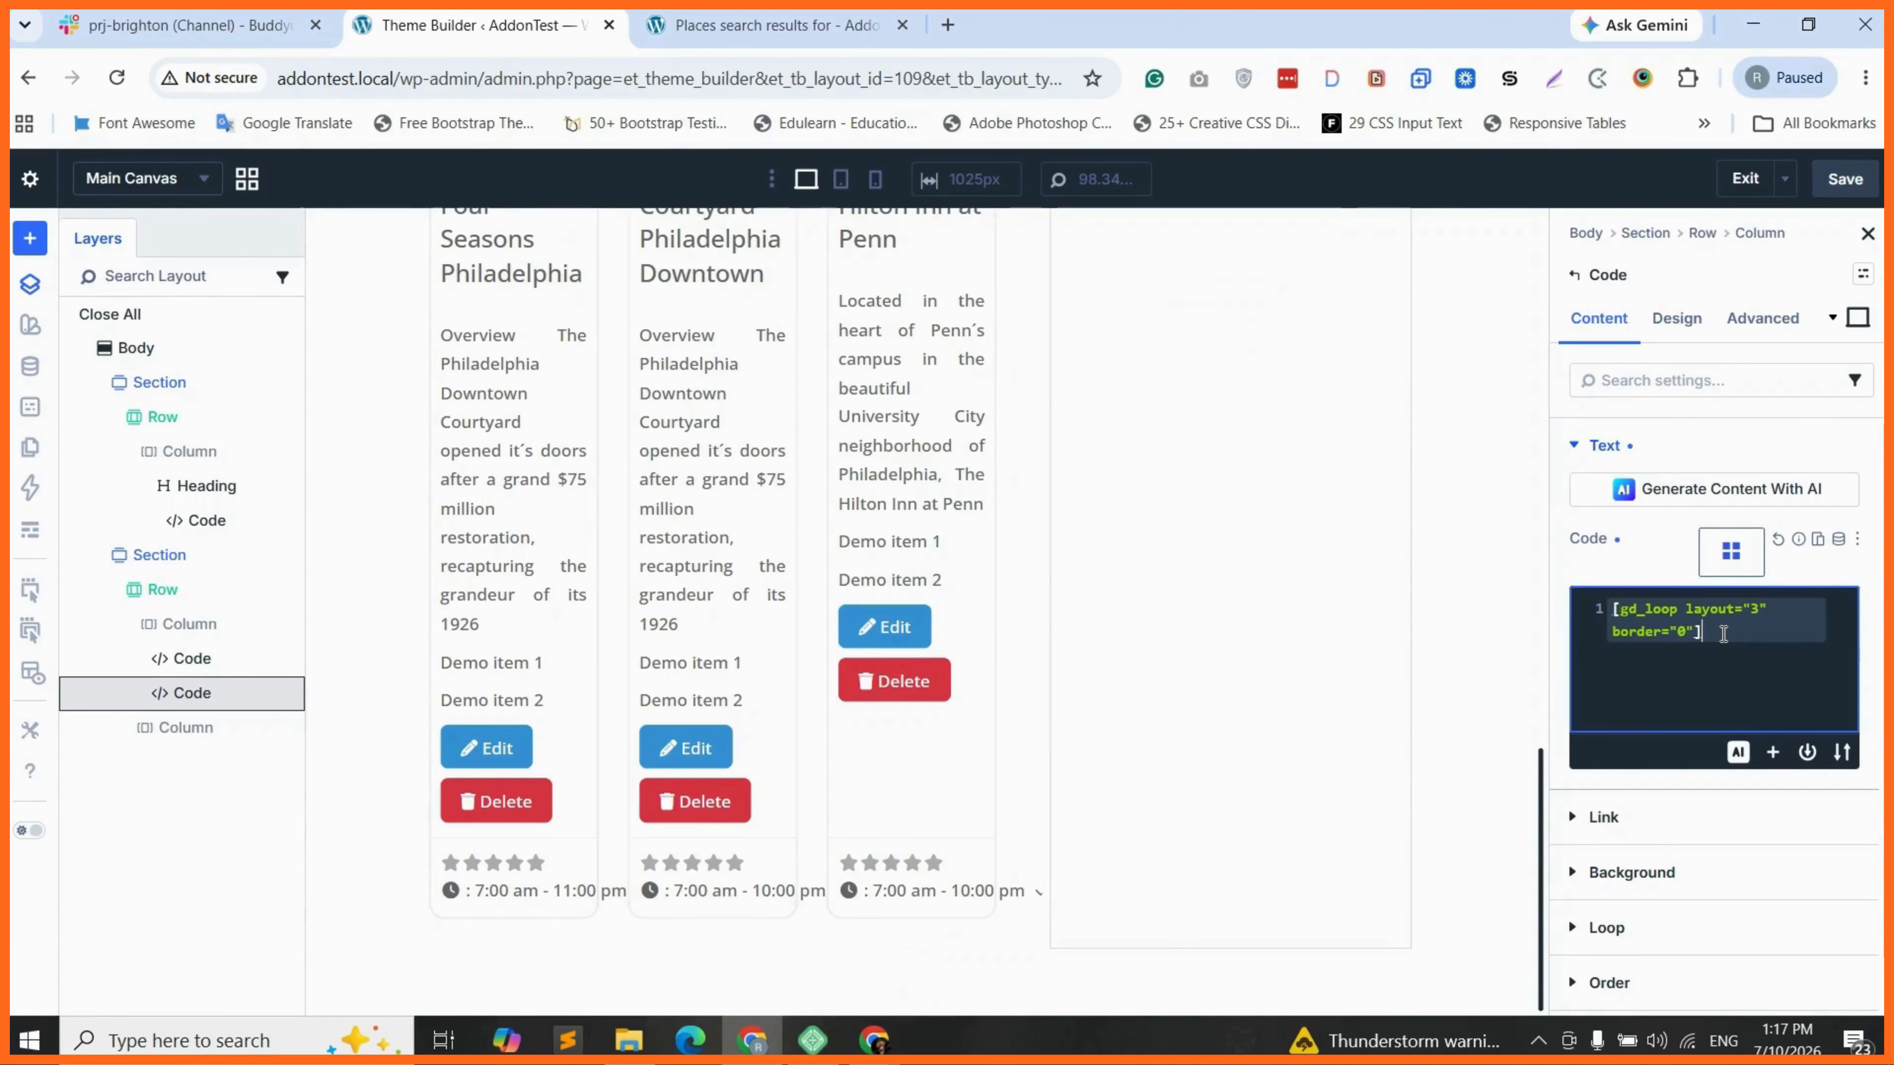
pyautogui.press('Return')
pyautogui.hotkey('ctrl', 'v')
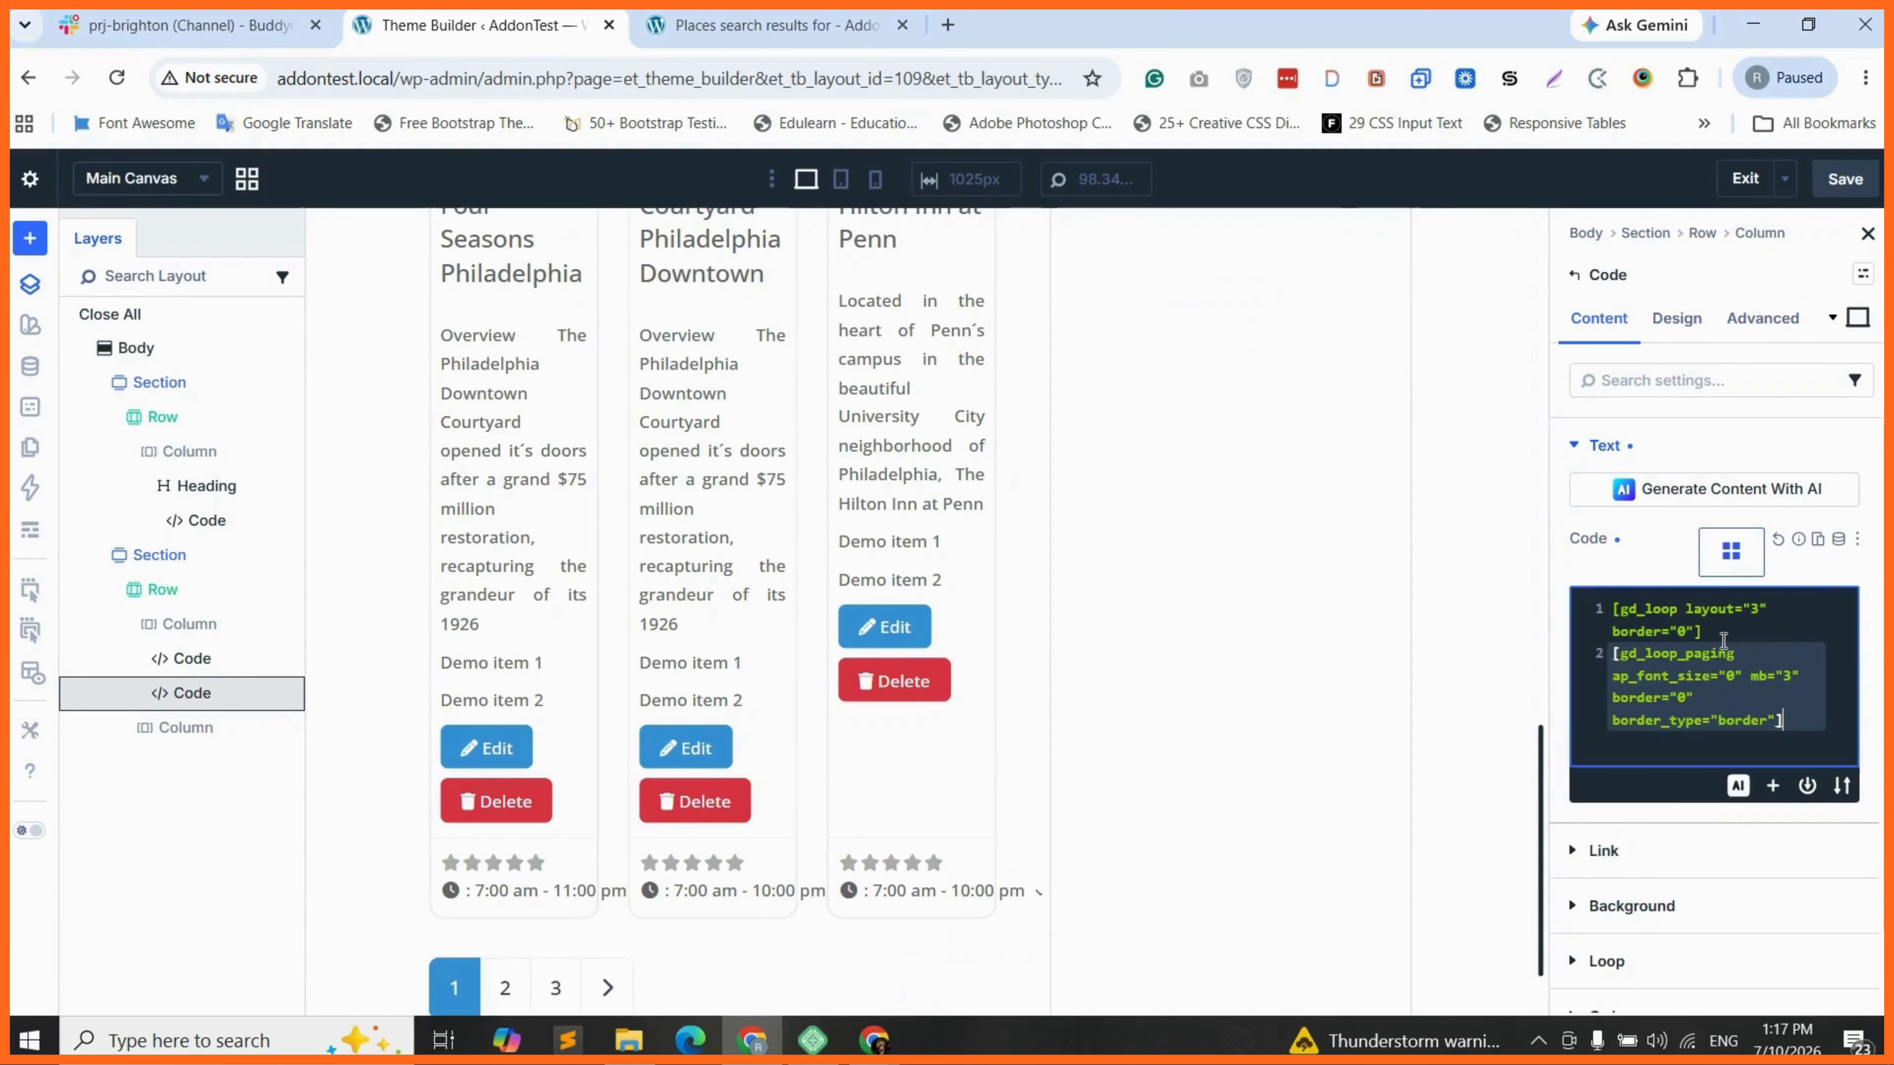
pyautogui.click(565, 986)
pyautogui.scroll(5, 881, 782)
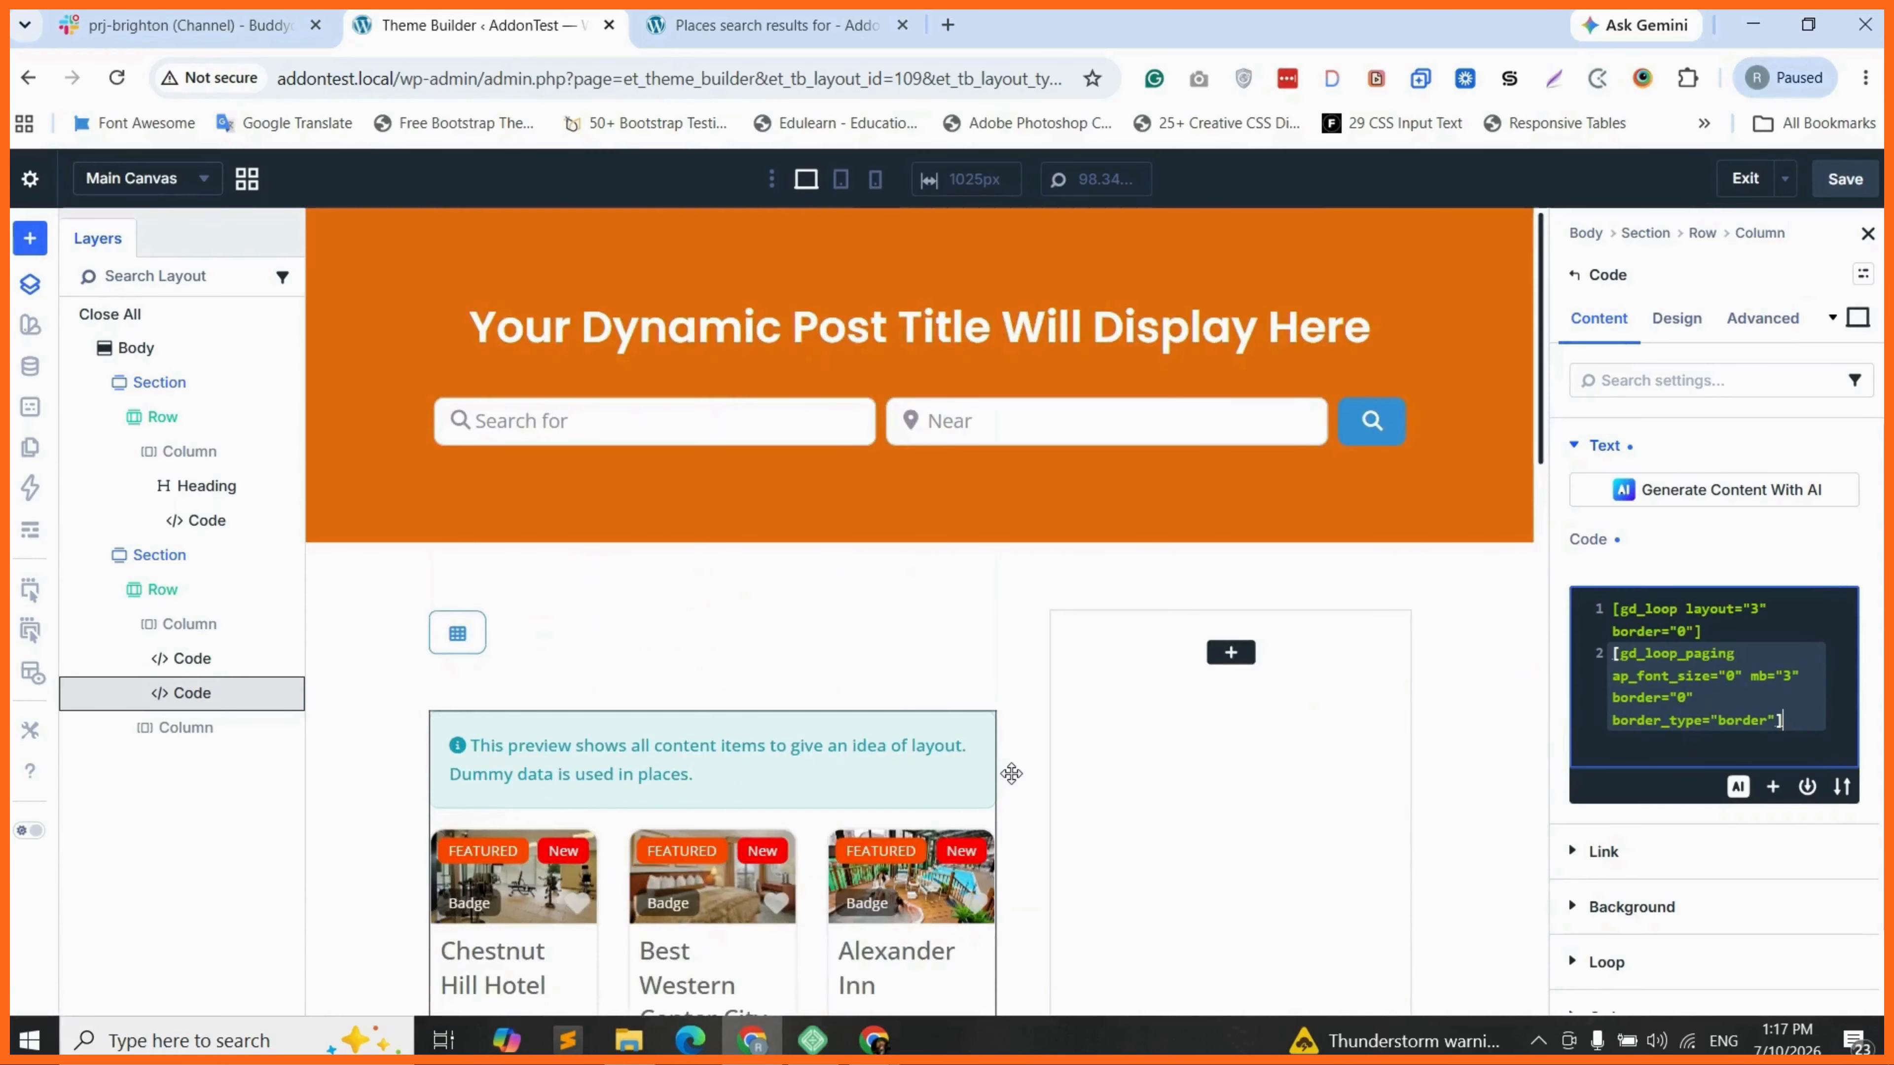
# Step: Add a Code module to the empty second column and choose the gd_map (GD > Map) shortcode for it
pyautogui.click(1230, 654)
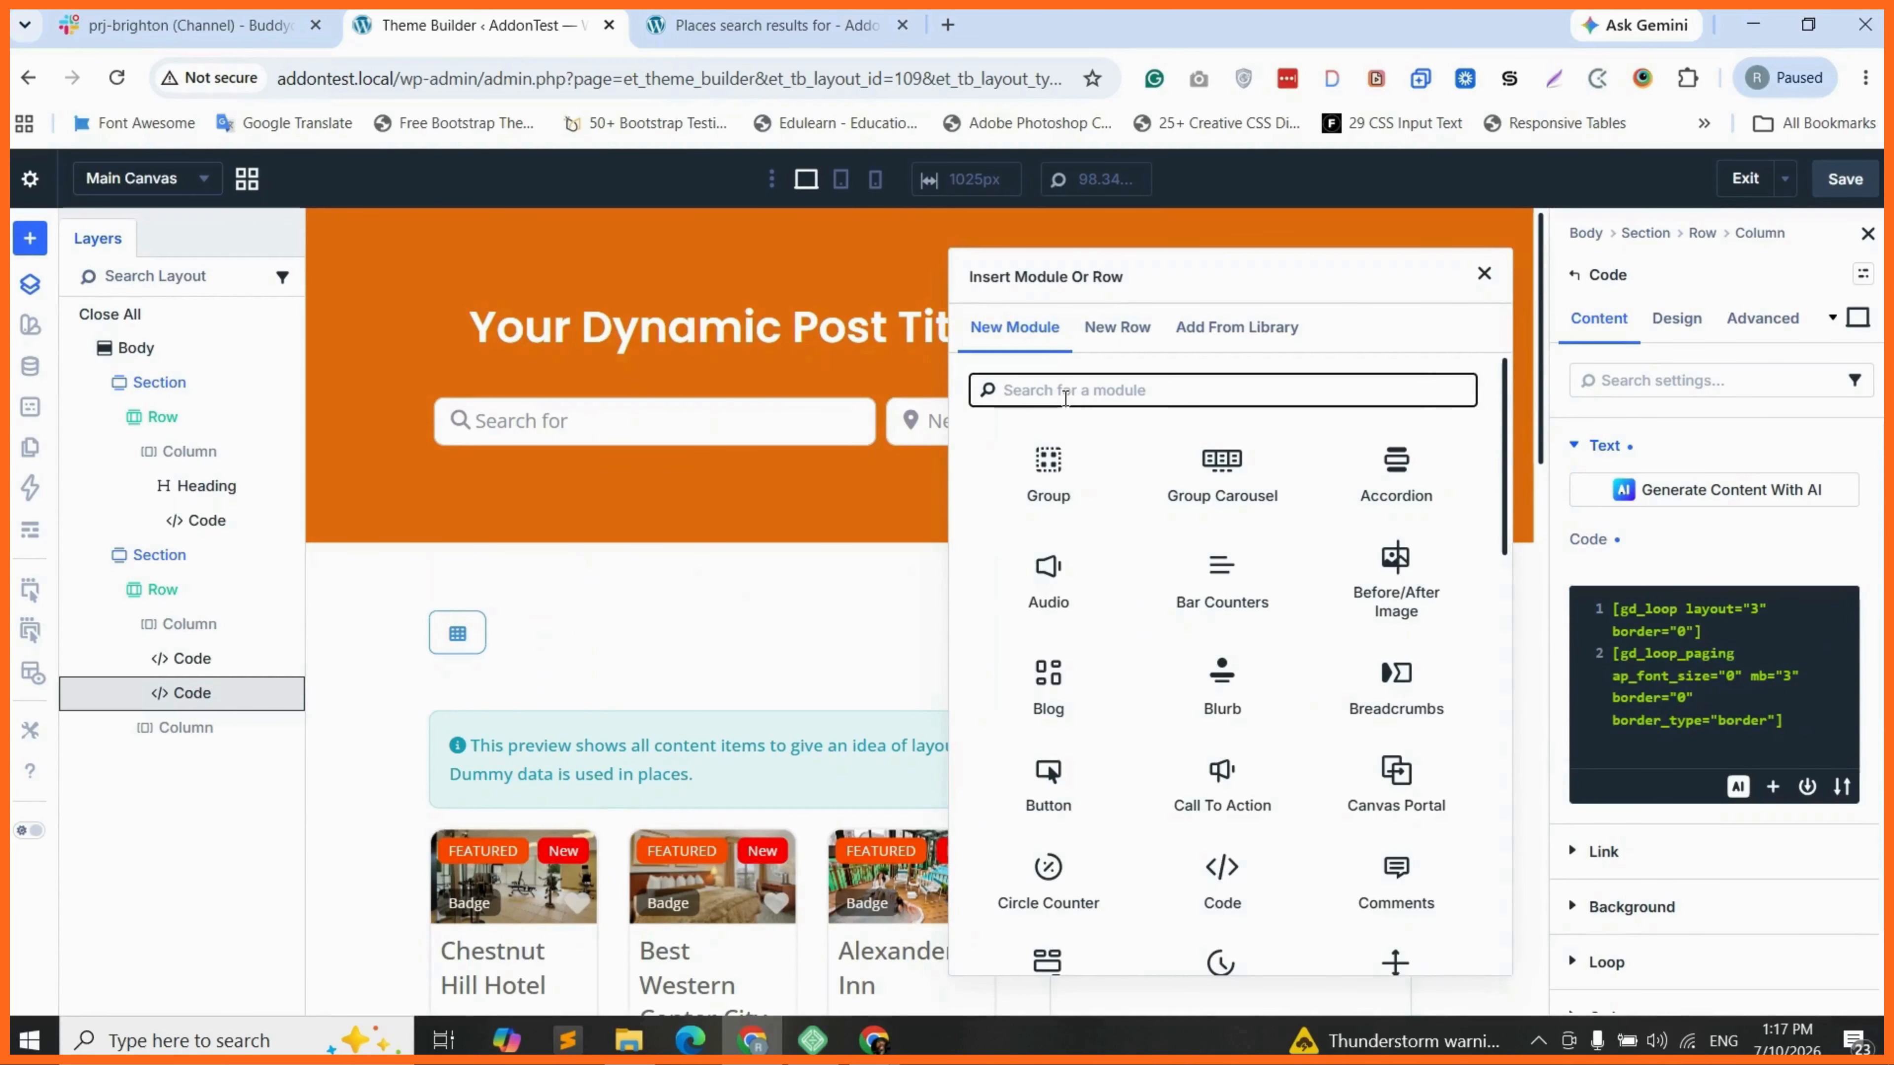
pyautogui.write('code')
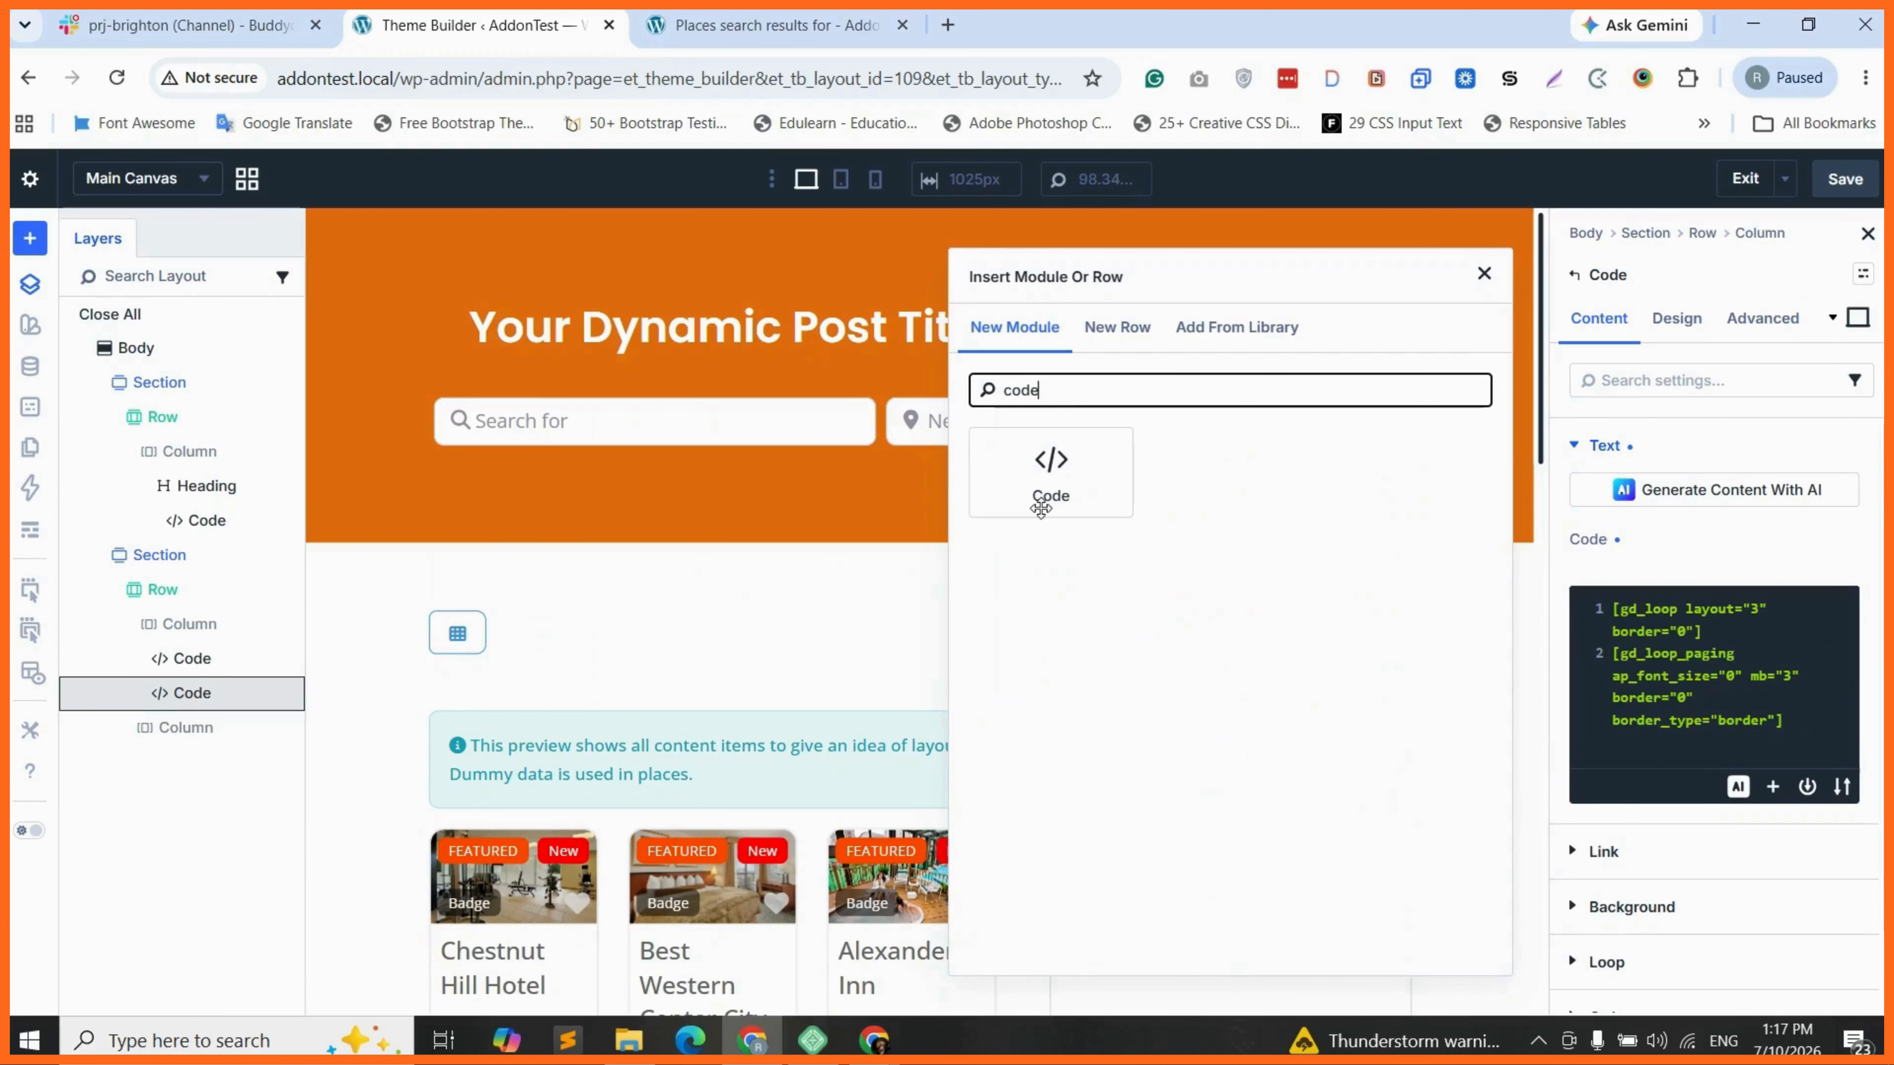
pyautogui.click(1041, 509)
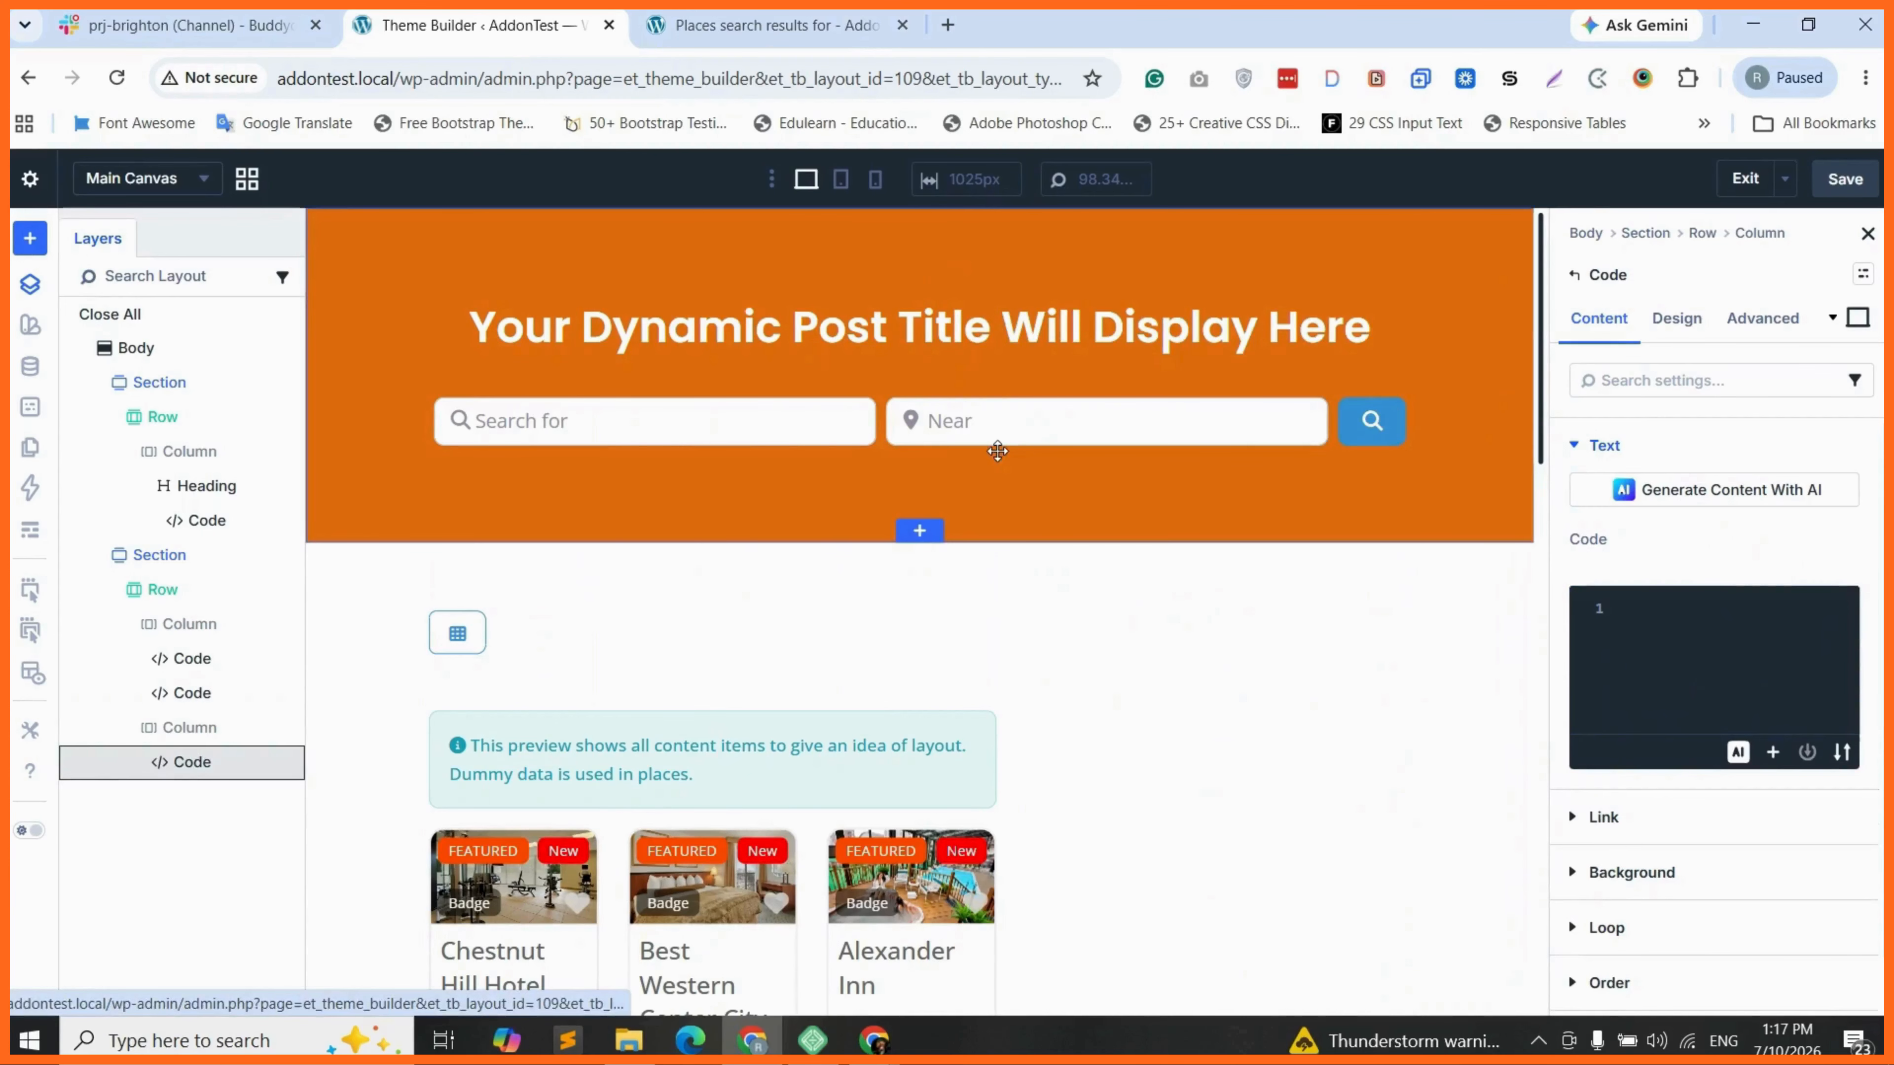
pyautogui.click(733, 273)
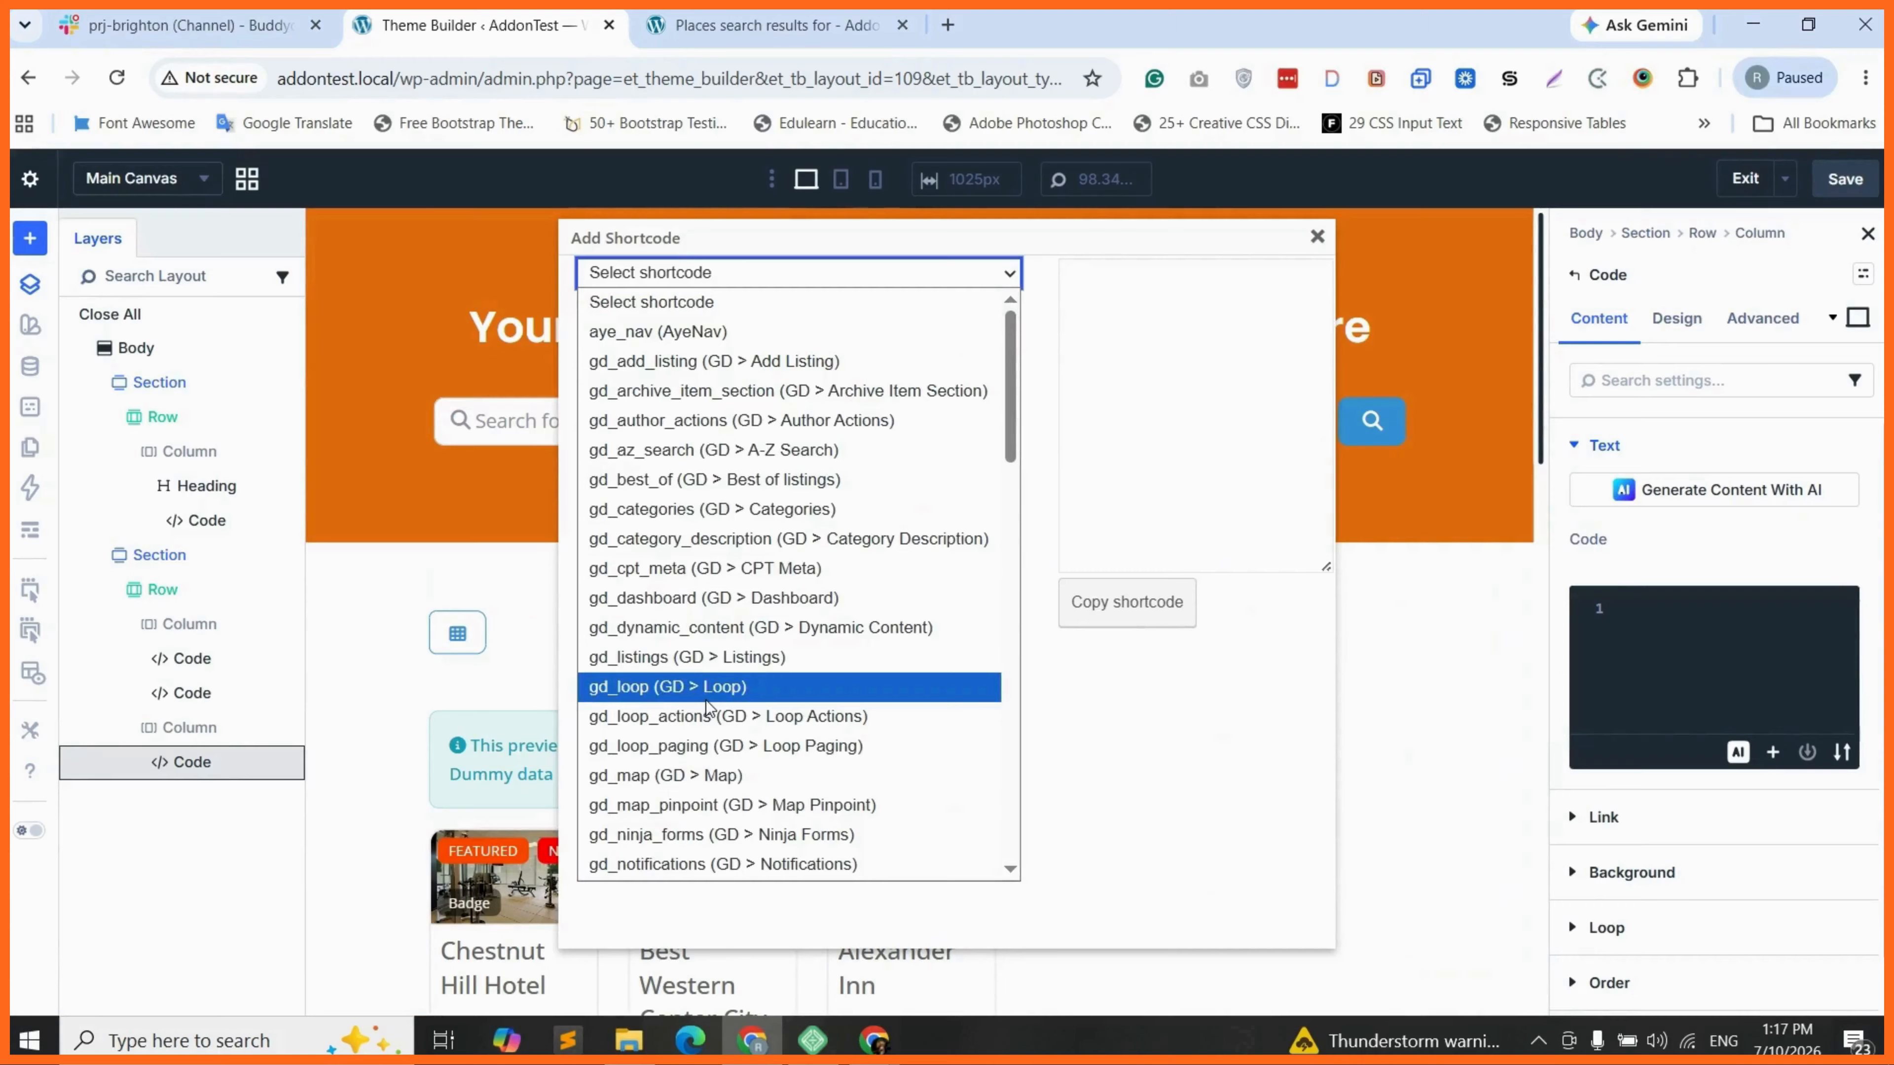
pyautogui.click(674, 775)
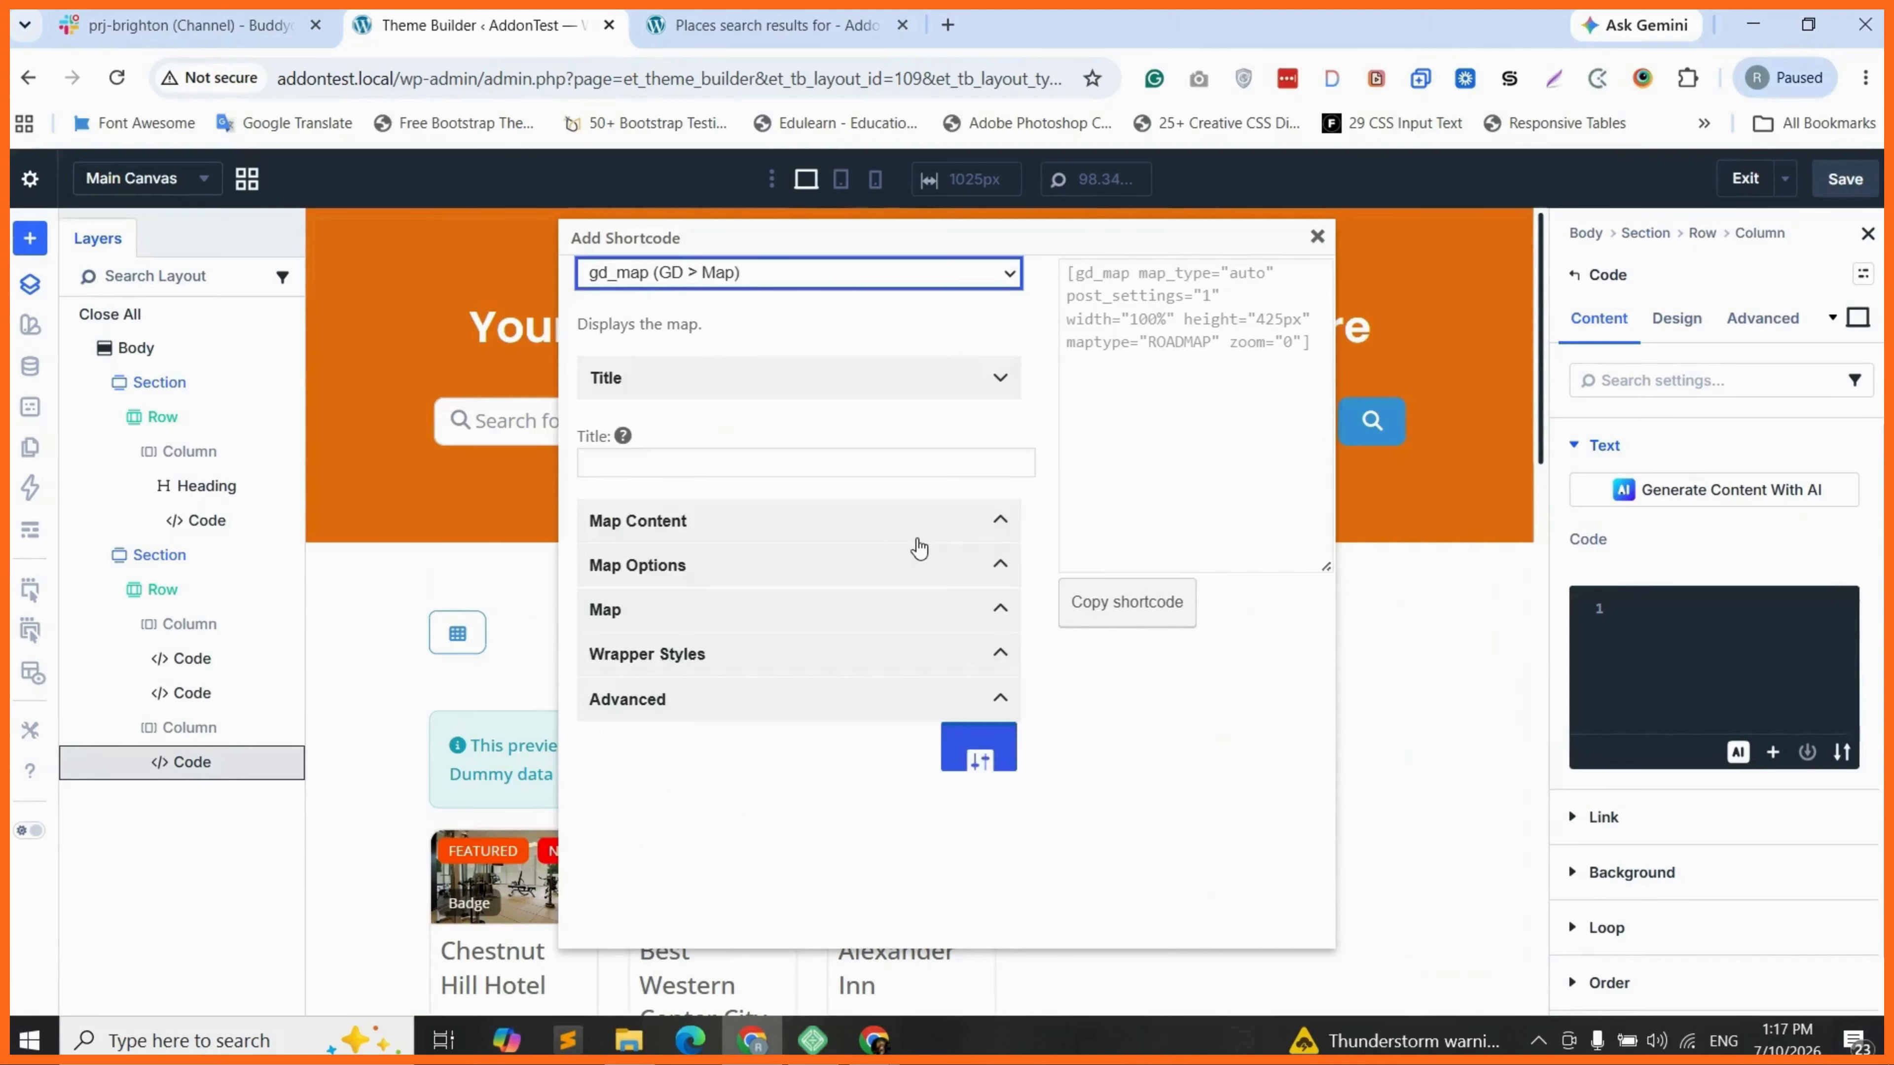
# Step: Review the gd_map shortcode's content and map options, and set the map height to 100vh
pyautogui.click(701, 523)
pyautogui.click(693, 673)
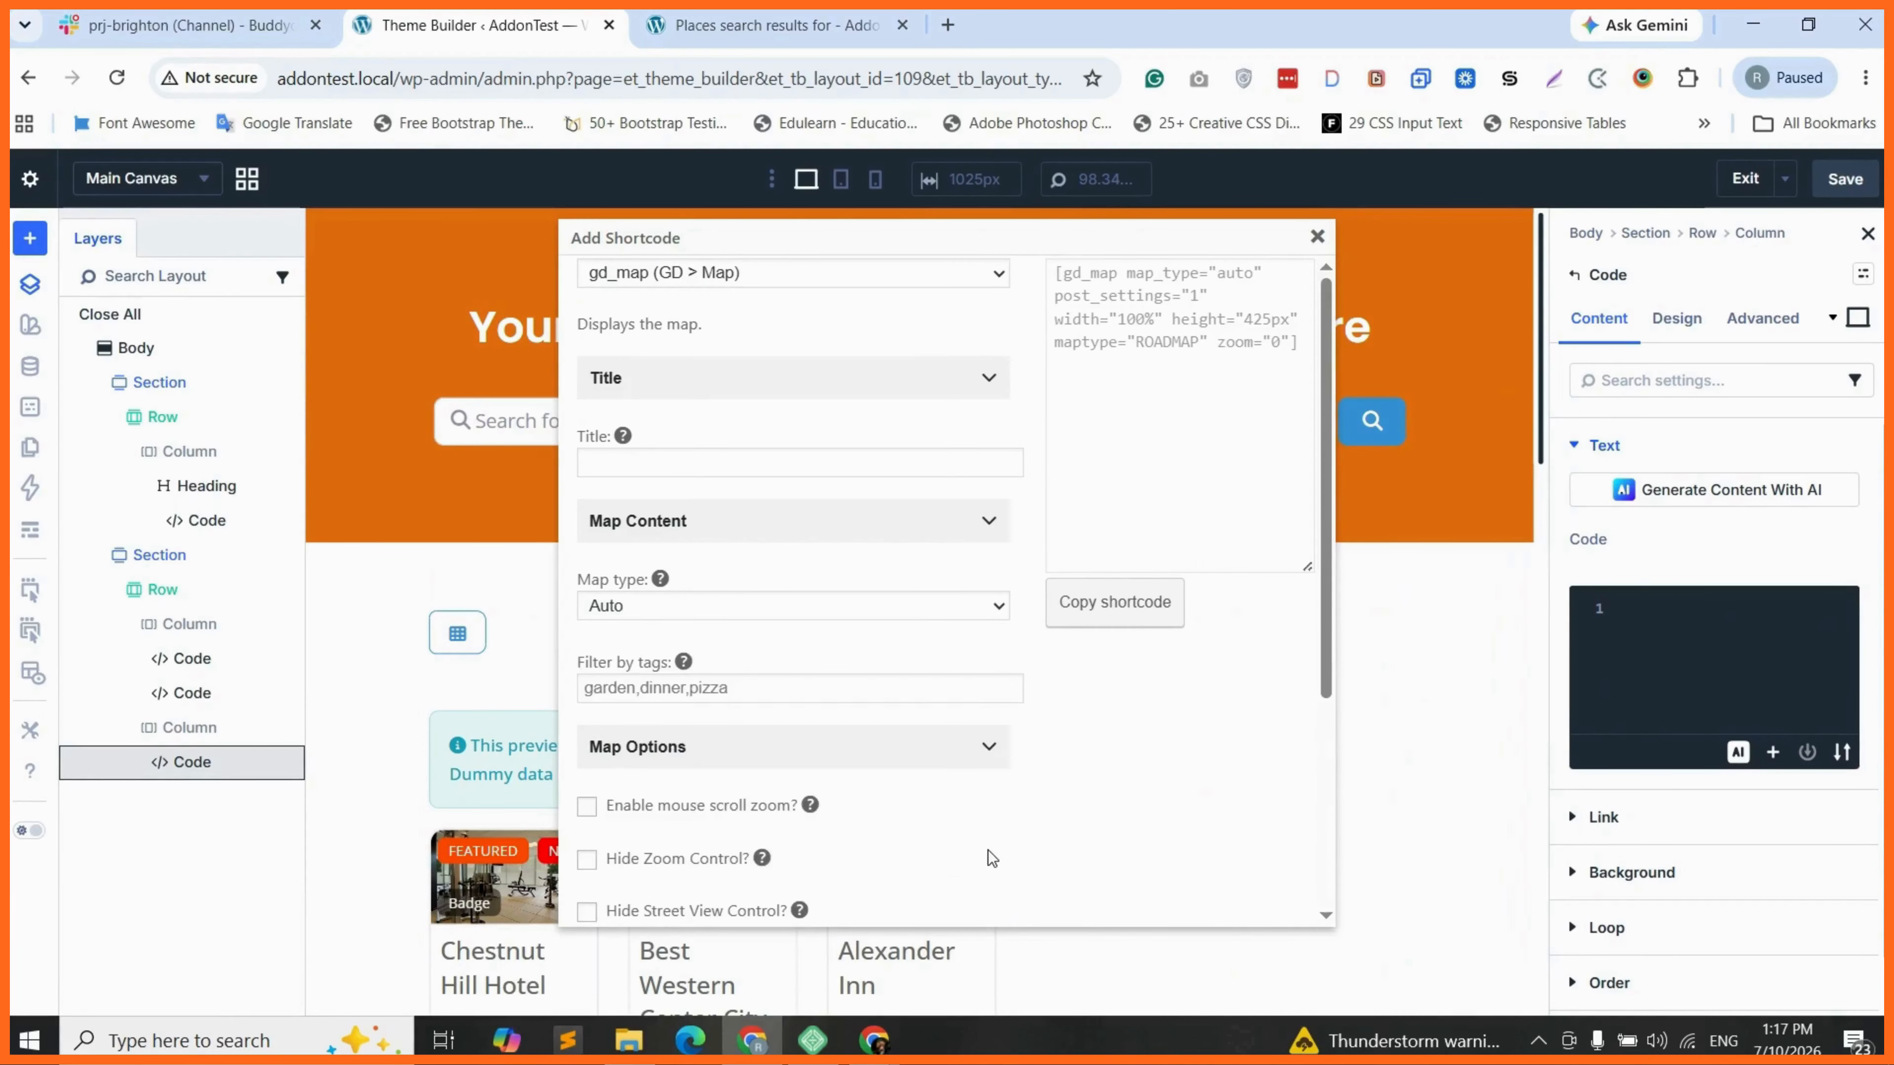
pyautogui.scroll(-3, 669, 671)
pyautogui.scroll(-2, 660, 679)
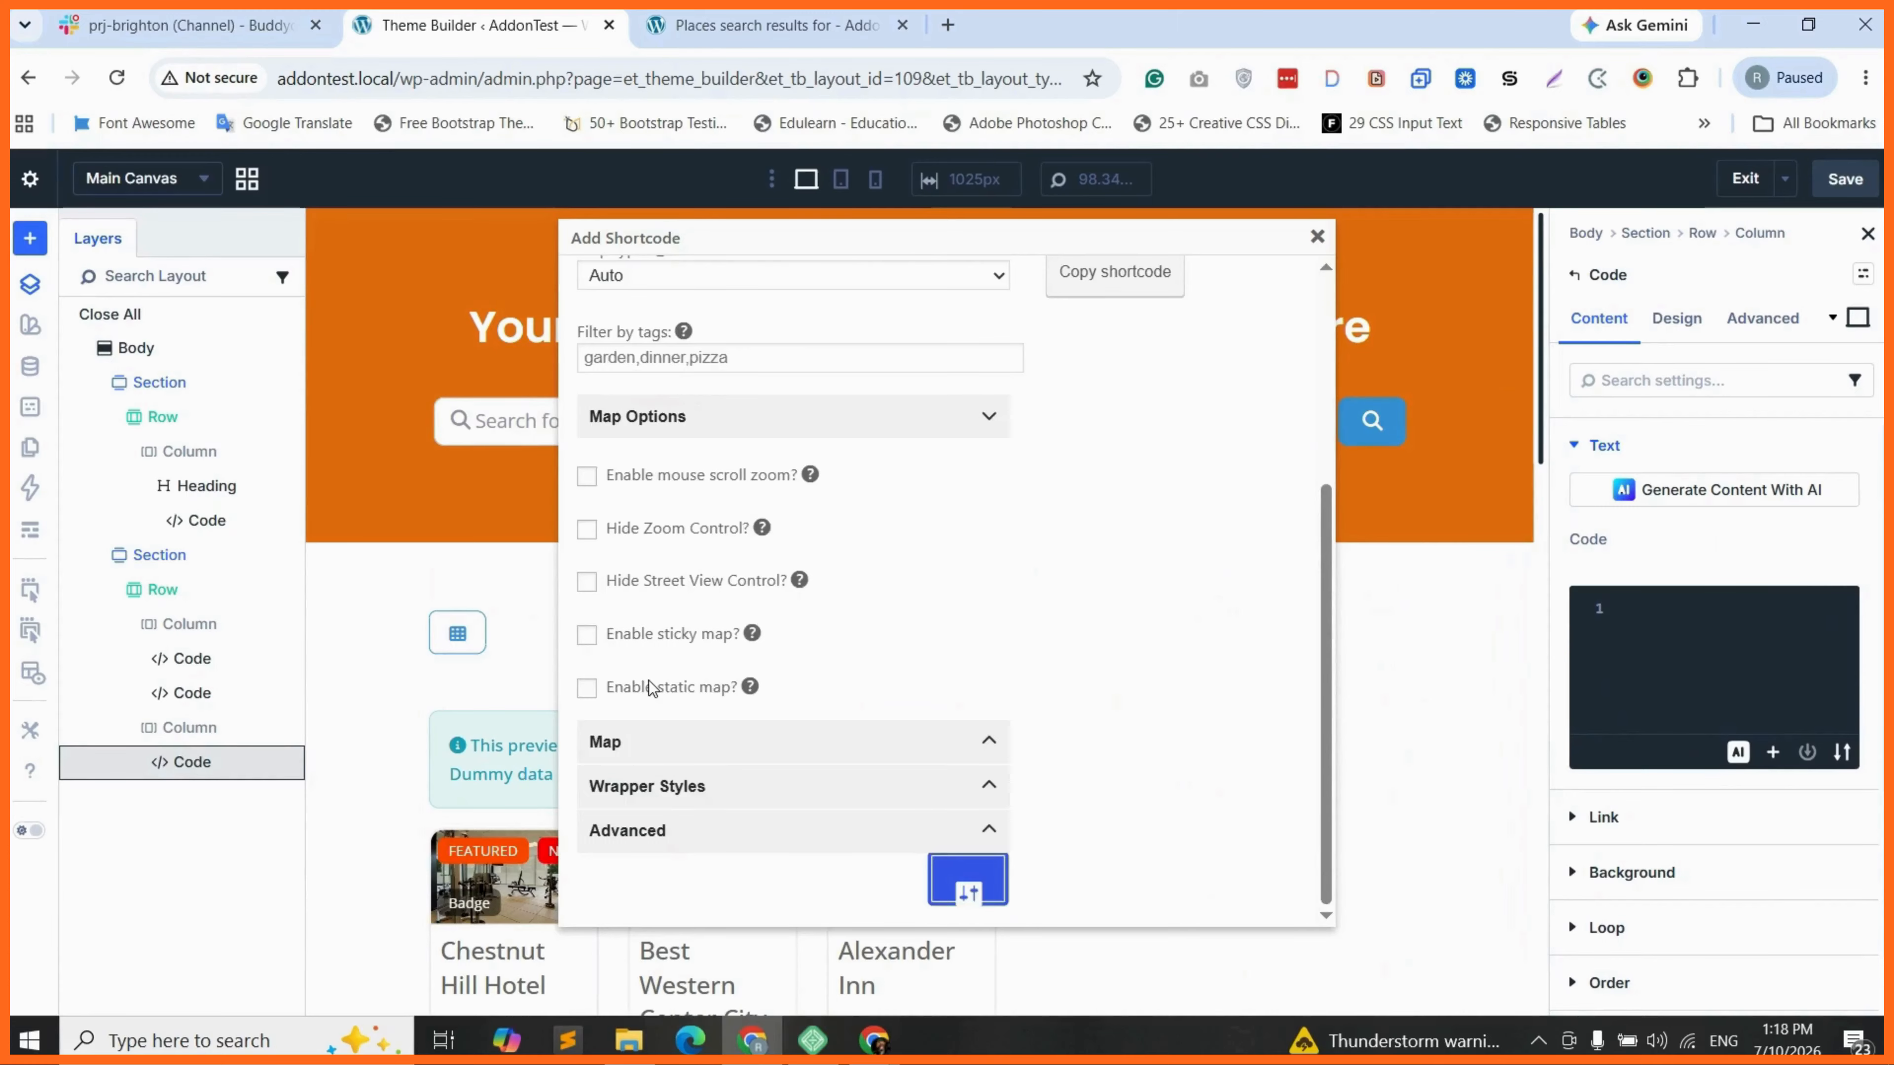
pyautogui.click(786, 742)
pyautogui.scroll(-4, 787, 736)
pyautogui.scroll(-1, 787, 736)
pyautogui.click(605, 576)
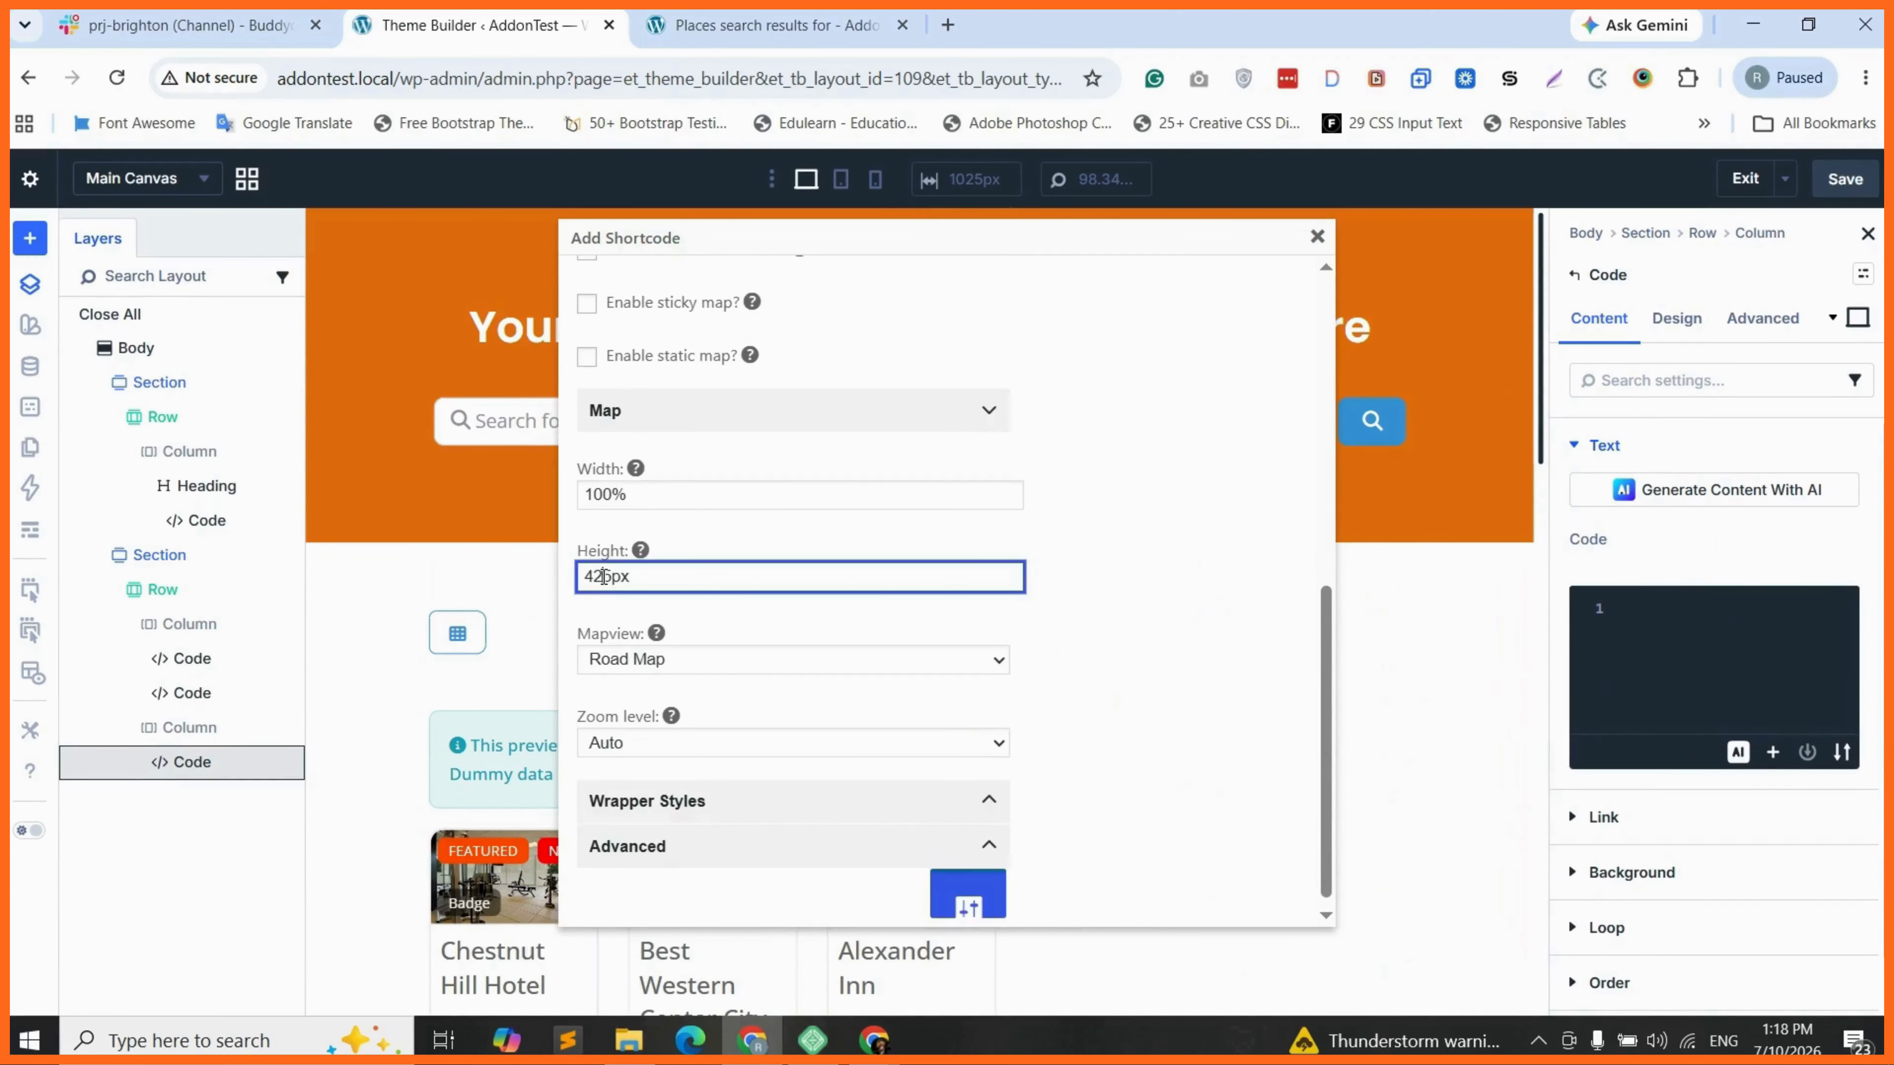
pyautogui.hotkey('ctrl', 'a')
pyautogui.write('100vh')
# Step: Set the wrapper border color of the gd_map shortcode to None
pyautogui.click(745, 787)
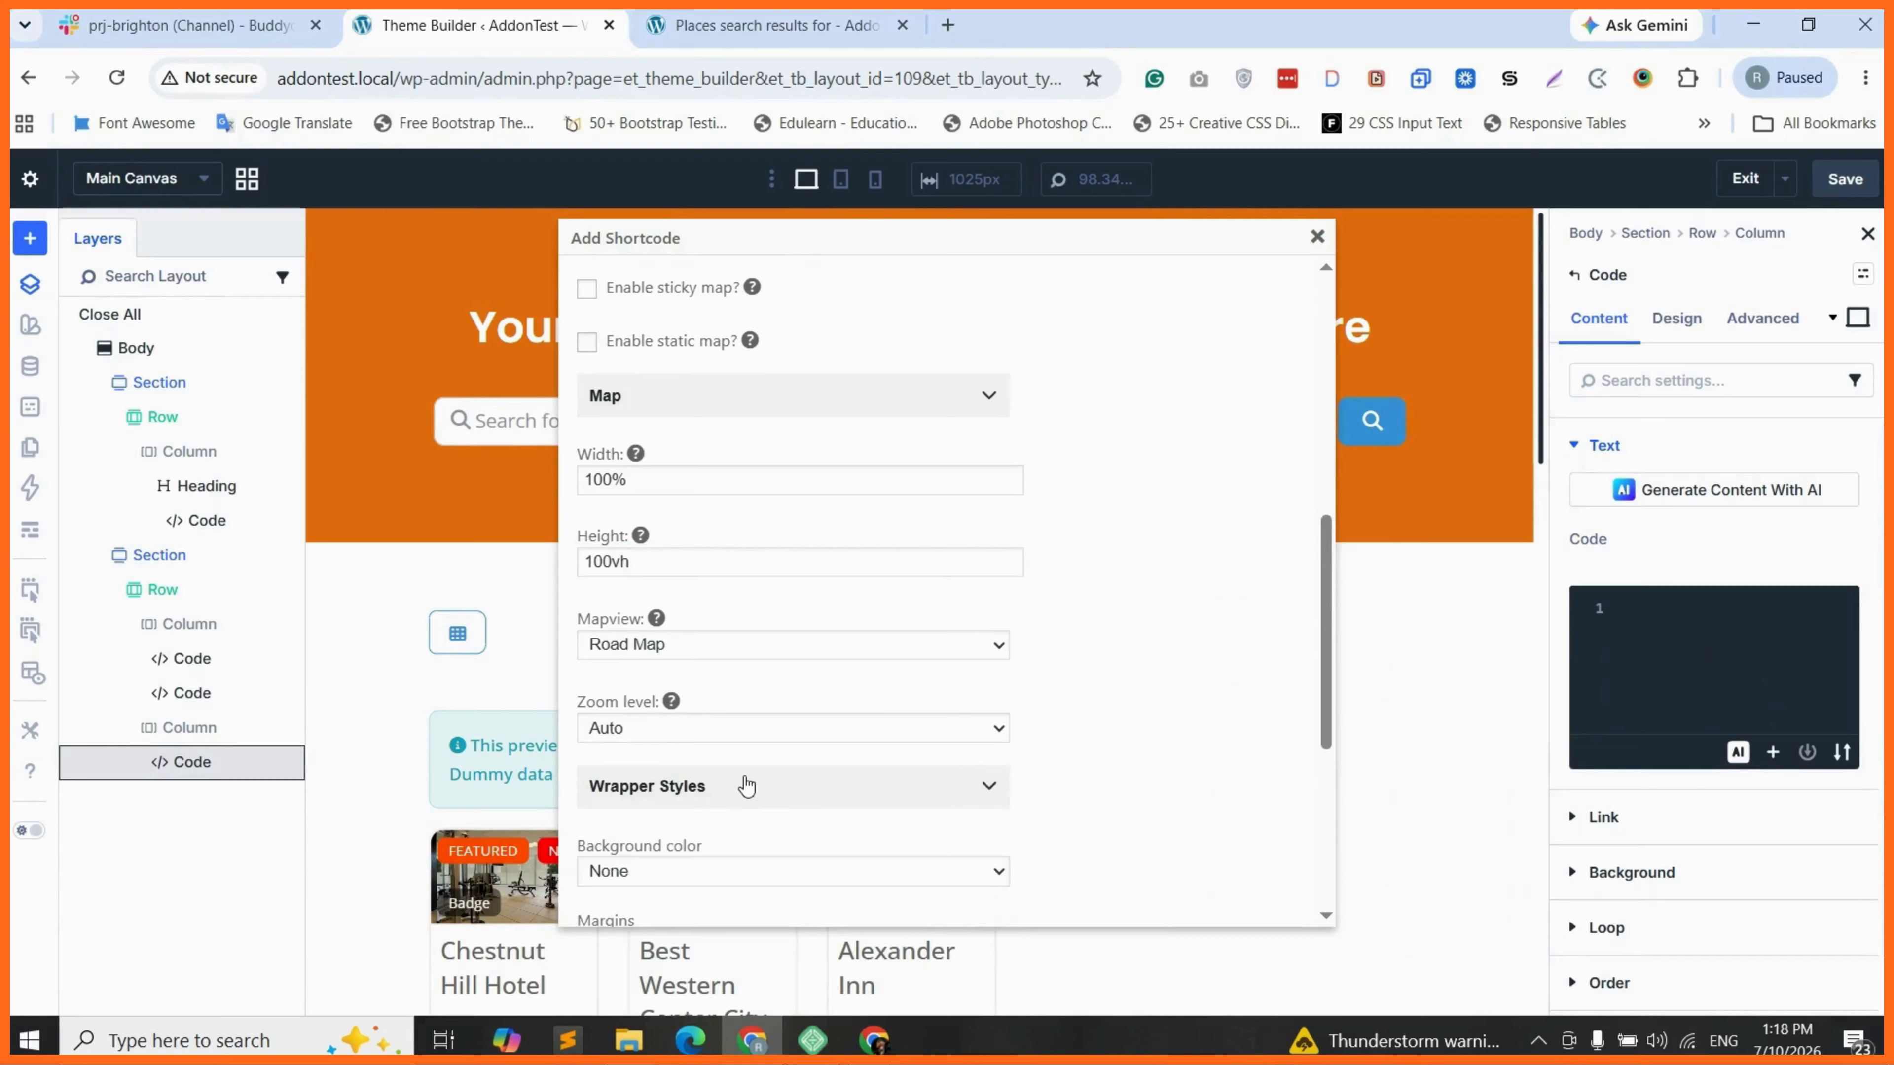
pyautogui.scroll(-8, 746, 785)
pyautogui.scroll(-5, 699, 743)
pyautogui.click(655, 524)
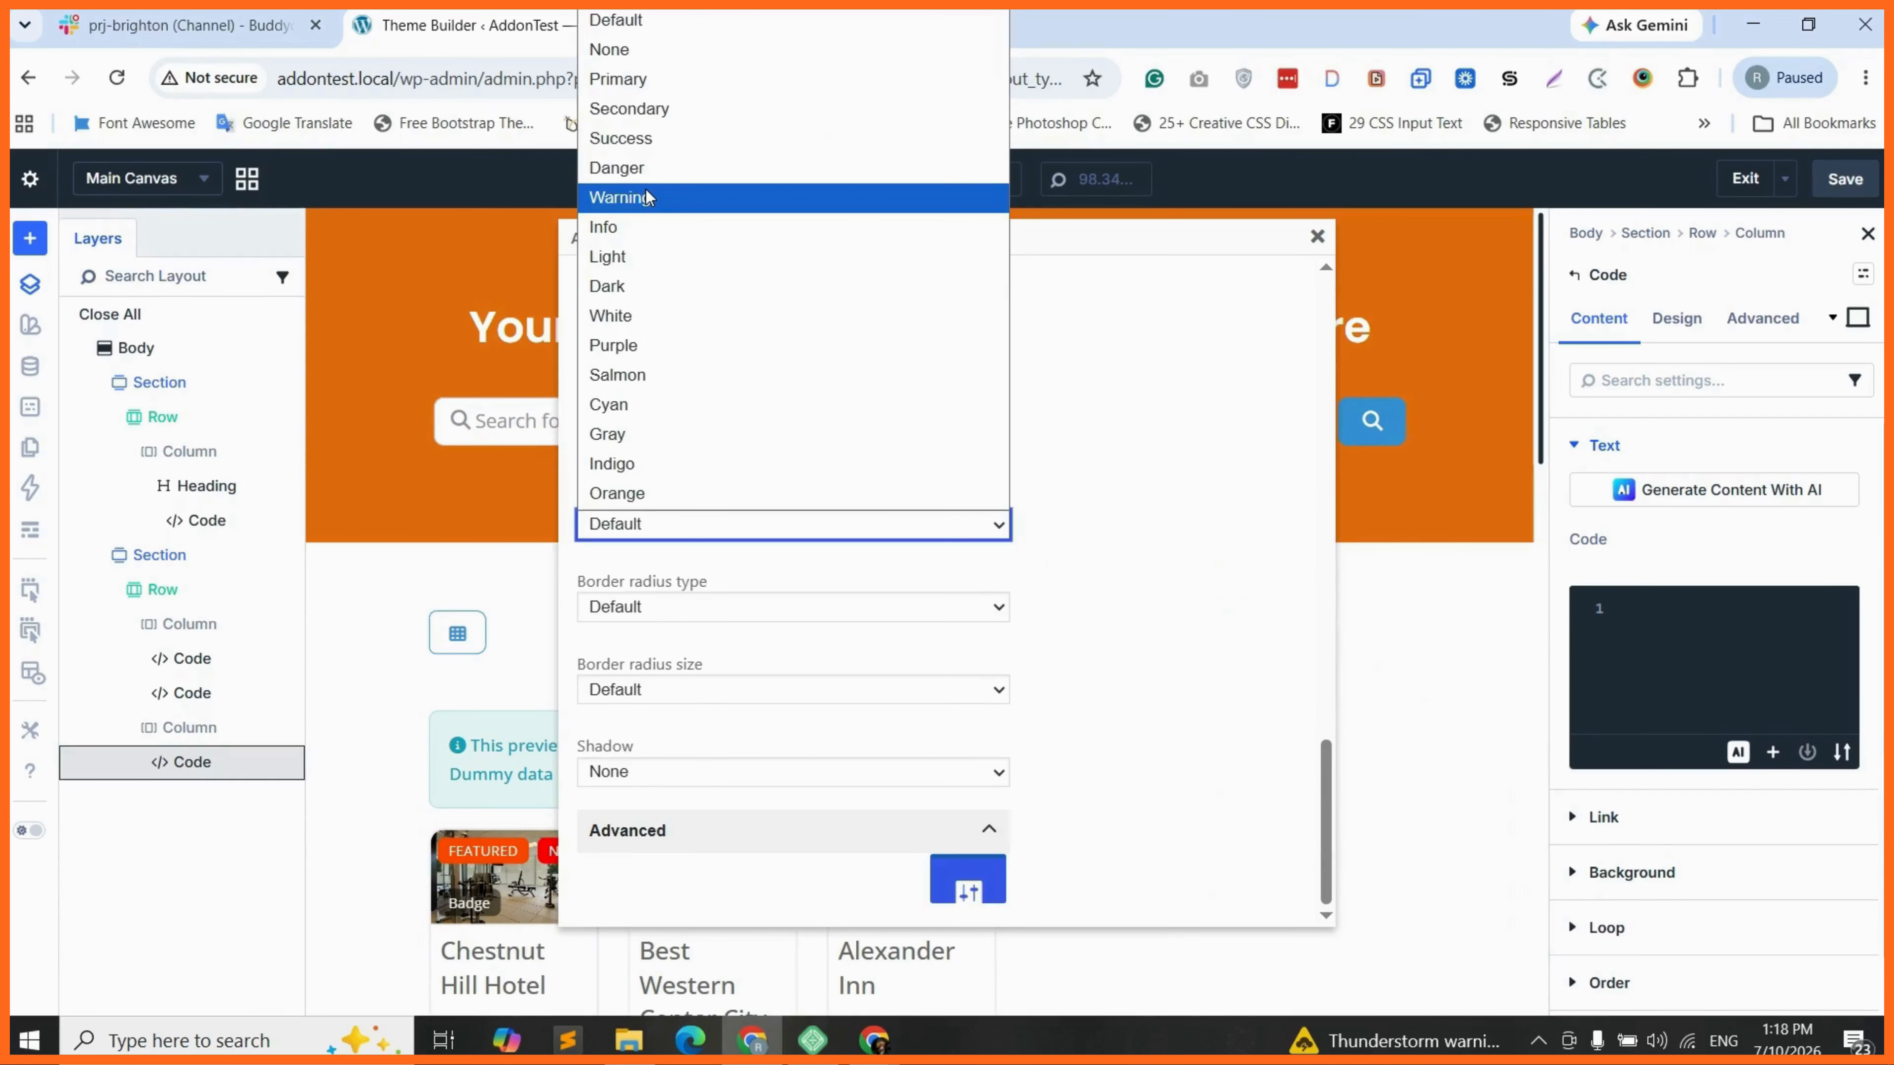
pyautogui.click(631, 50)
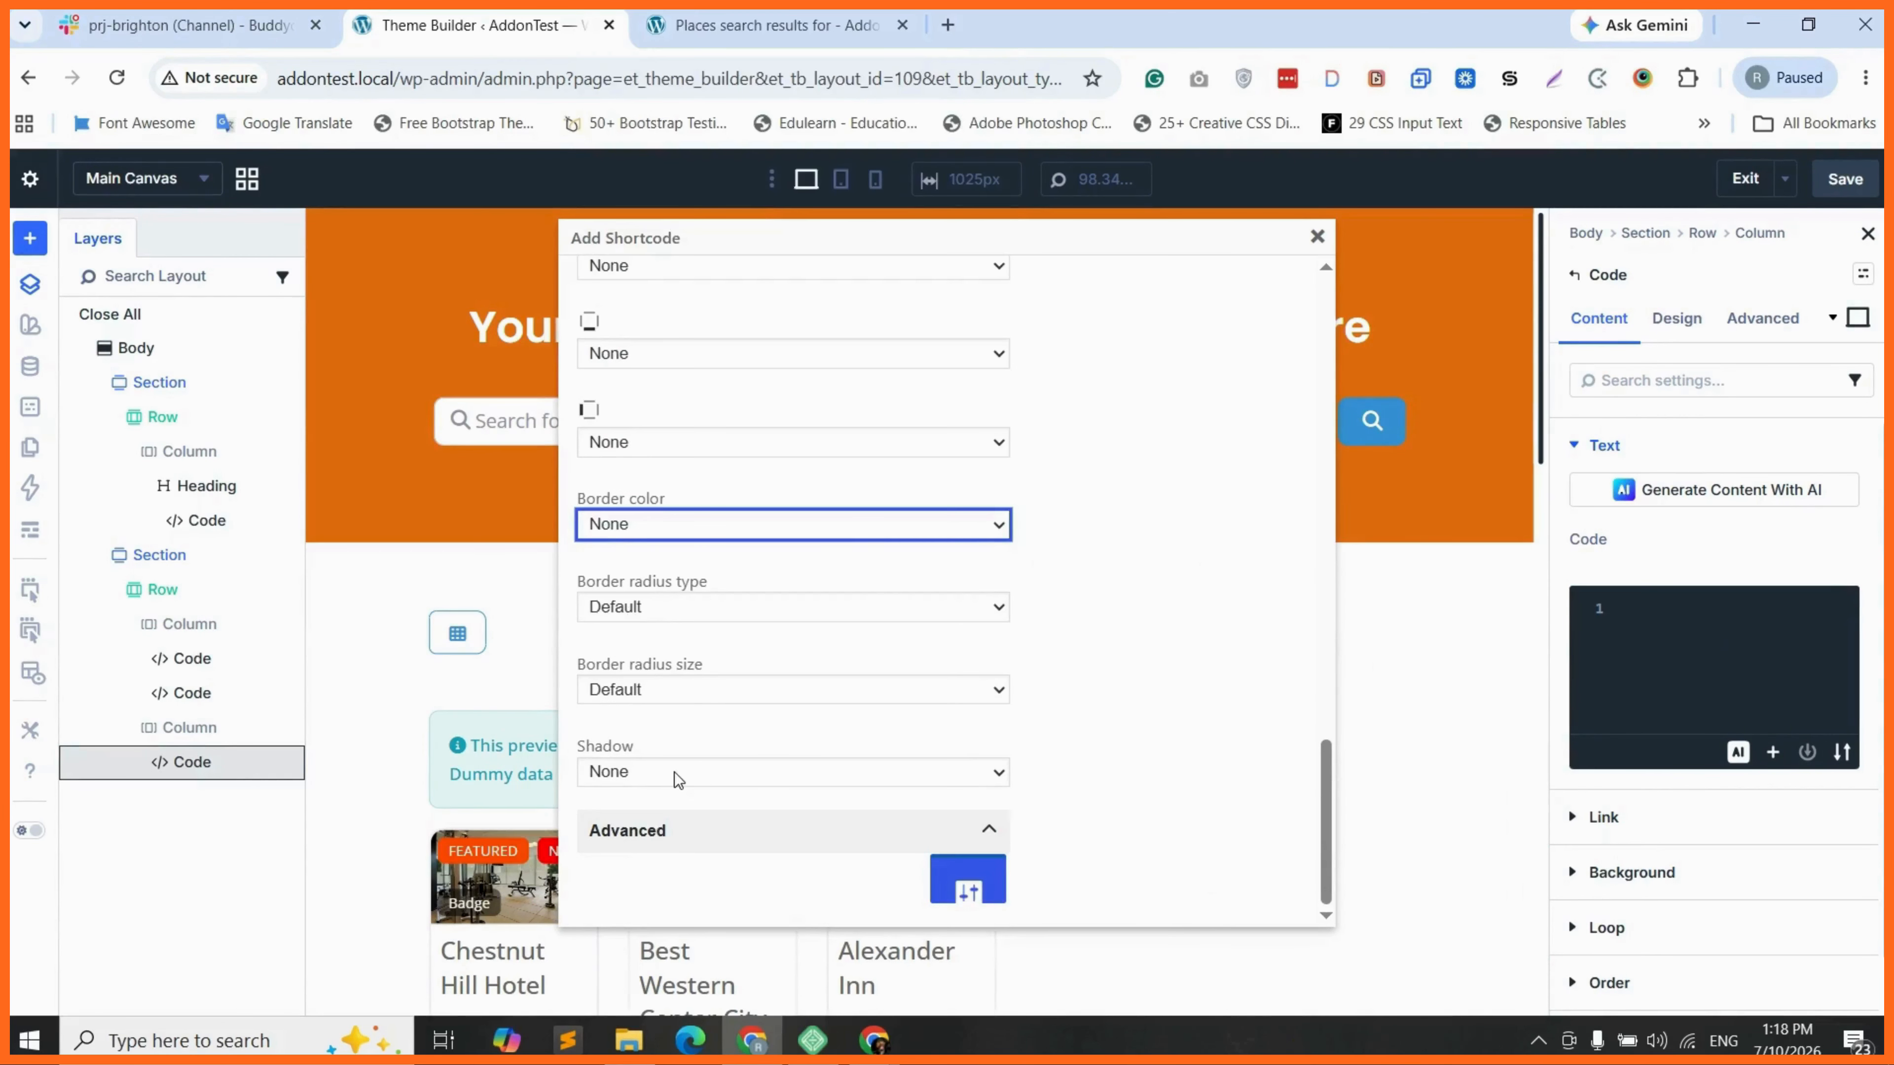
pyautogui.click(672, 606)
pyautogui.click(672, 605)
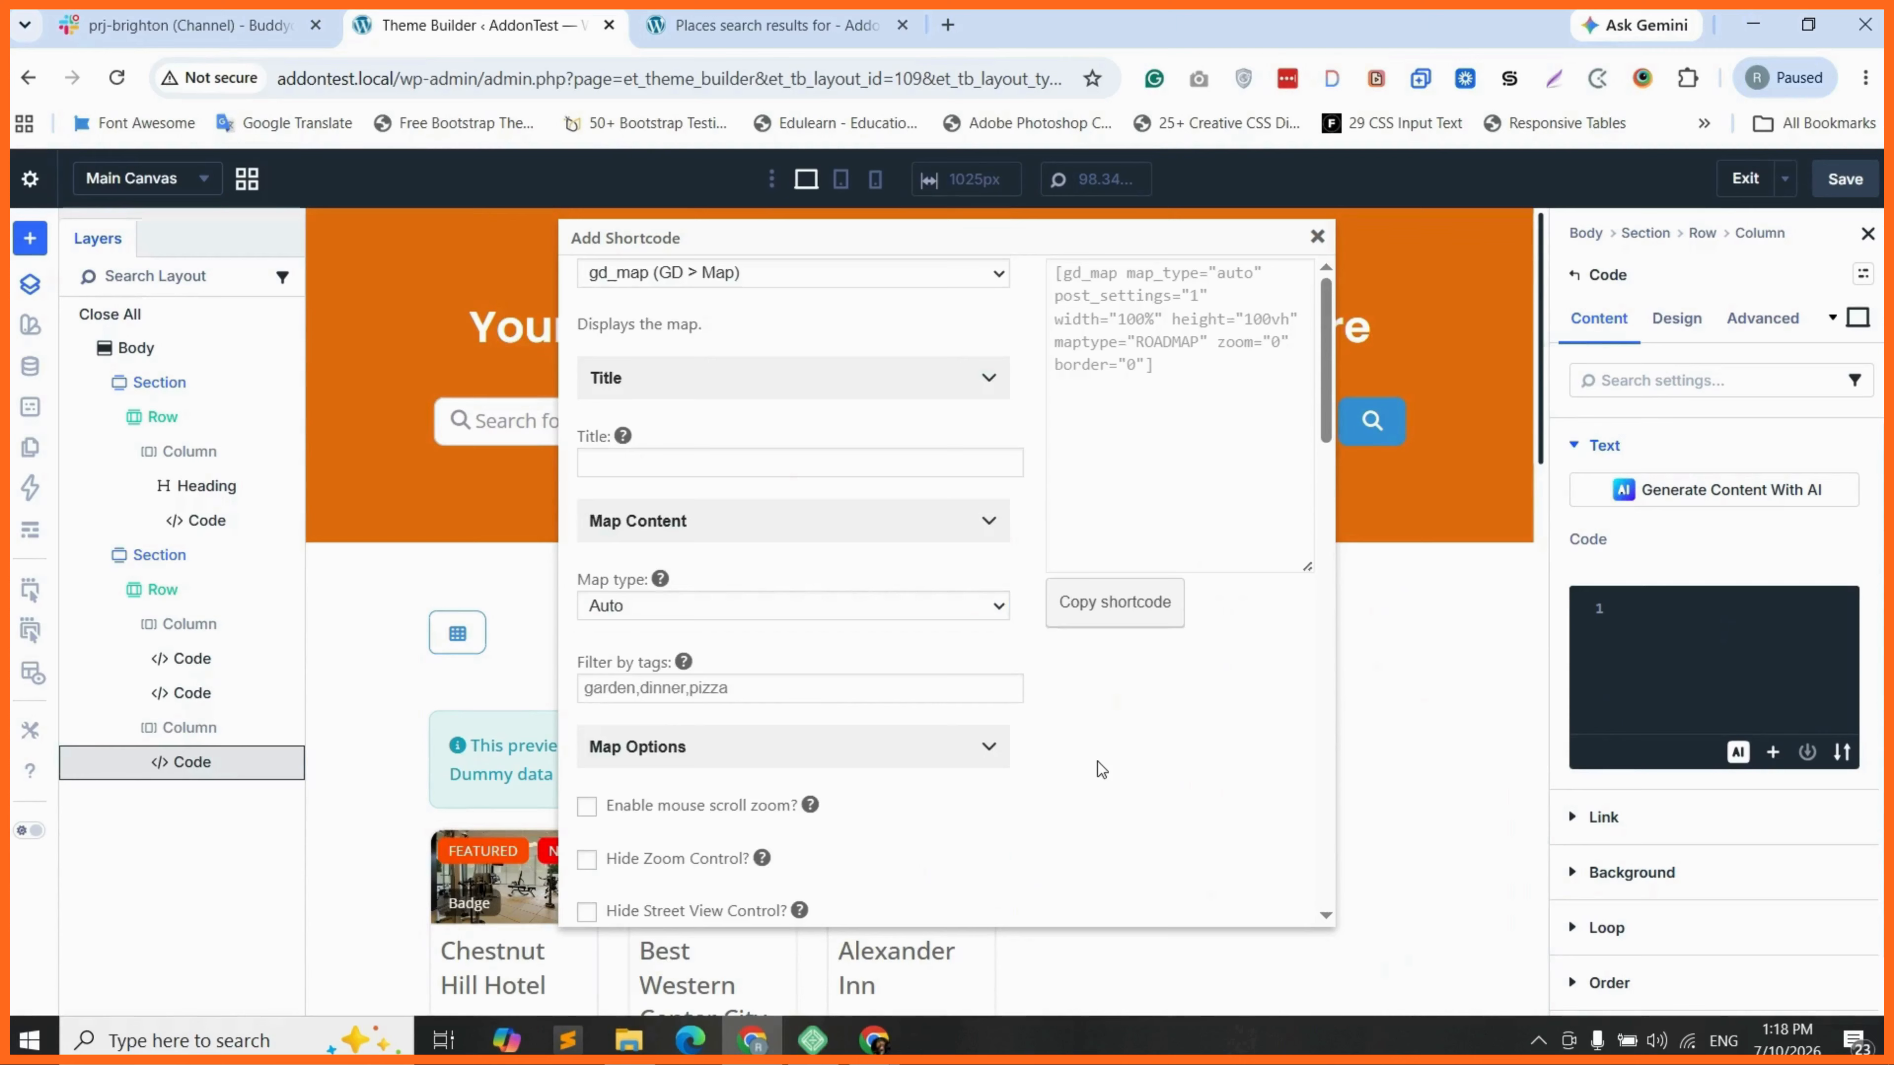
# Step: Copy the generated gd_map shortcode into the second column's Code module and save the template body
pyautogui.click(1117, 619)
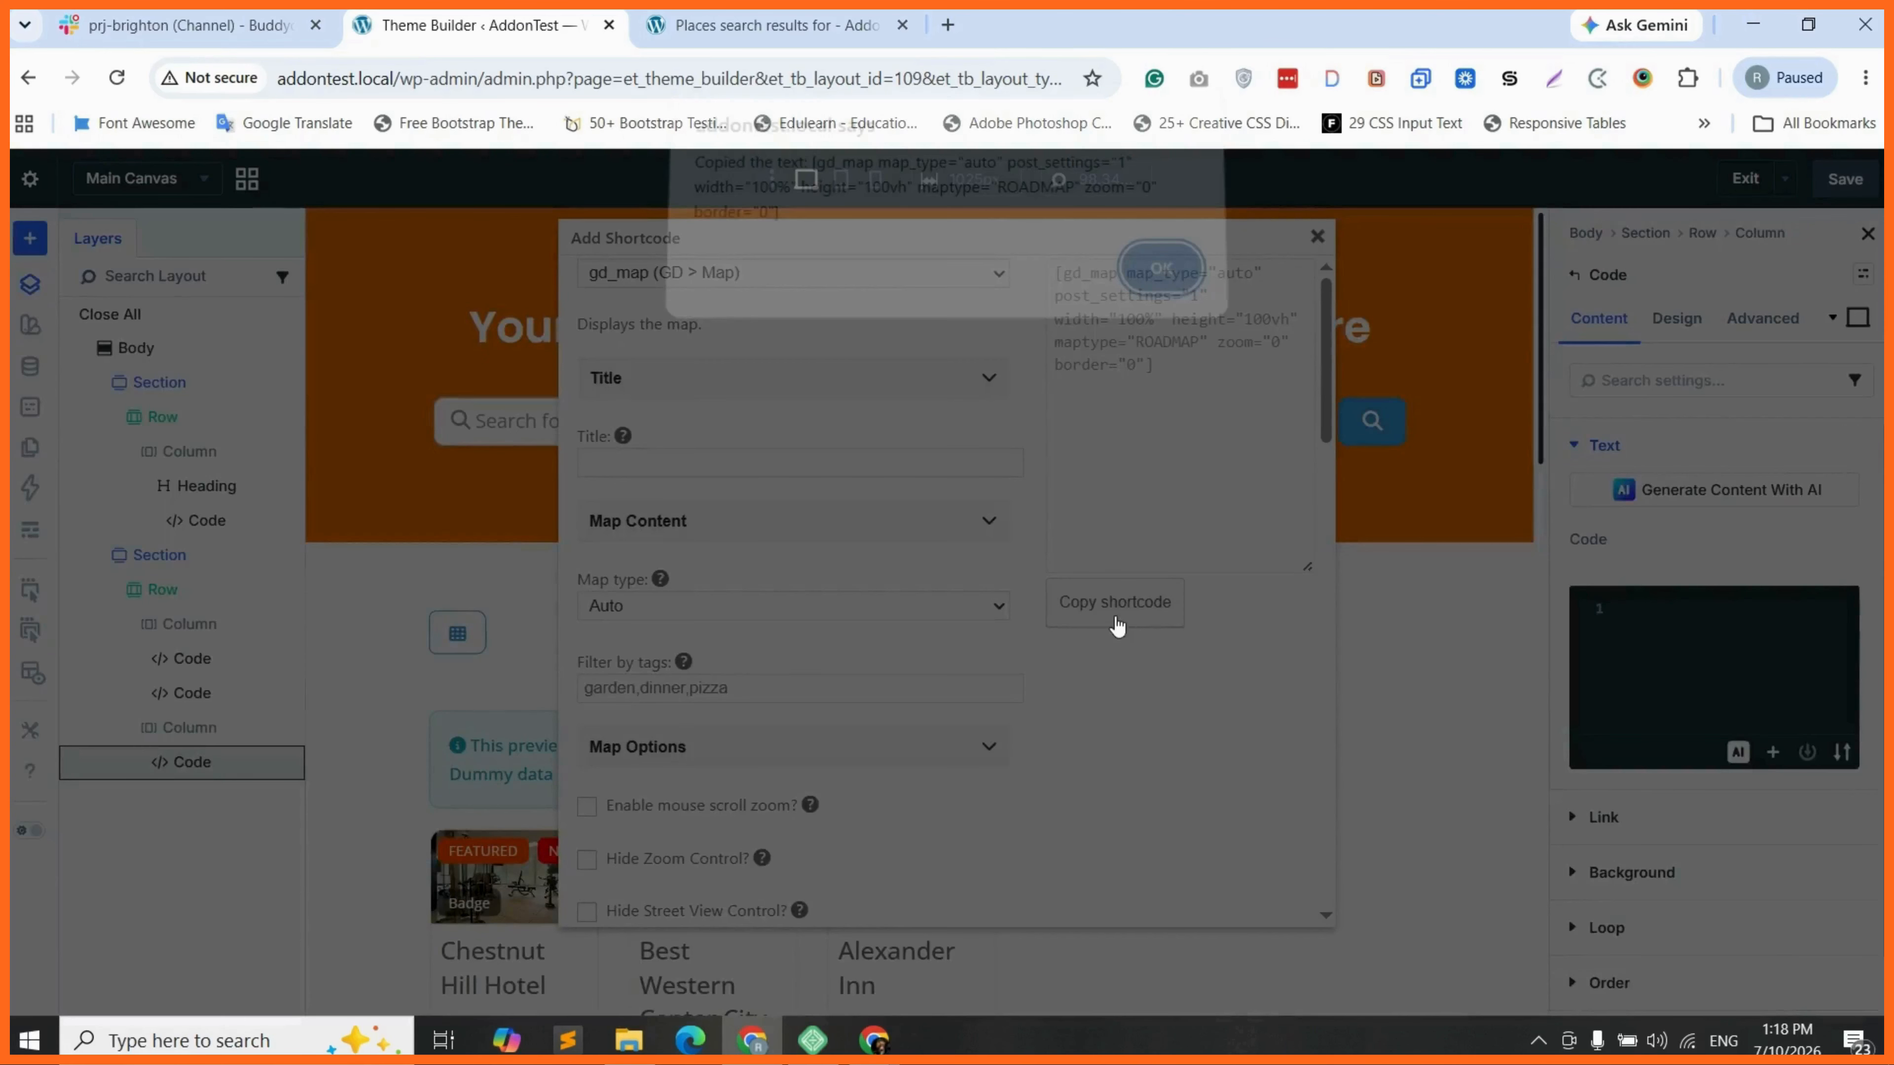
pyautogui.click(1161, 269)
pyautogui.click(1317, 237)
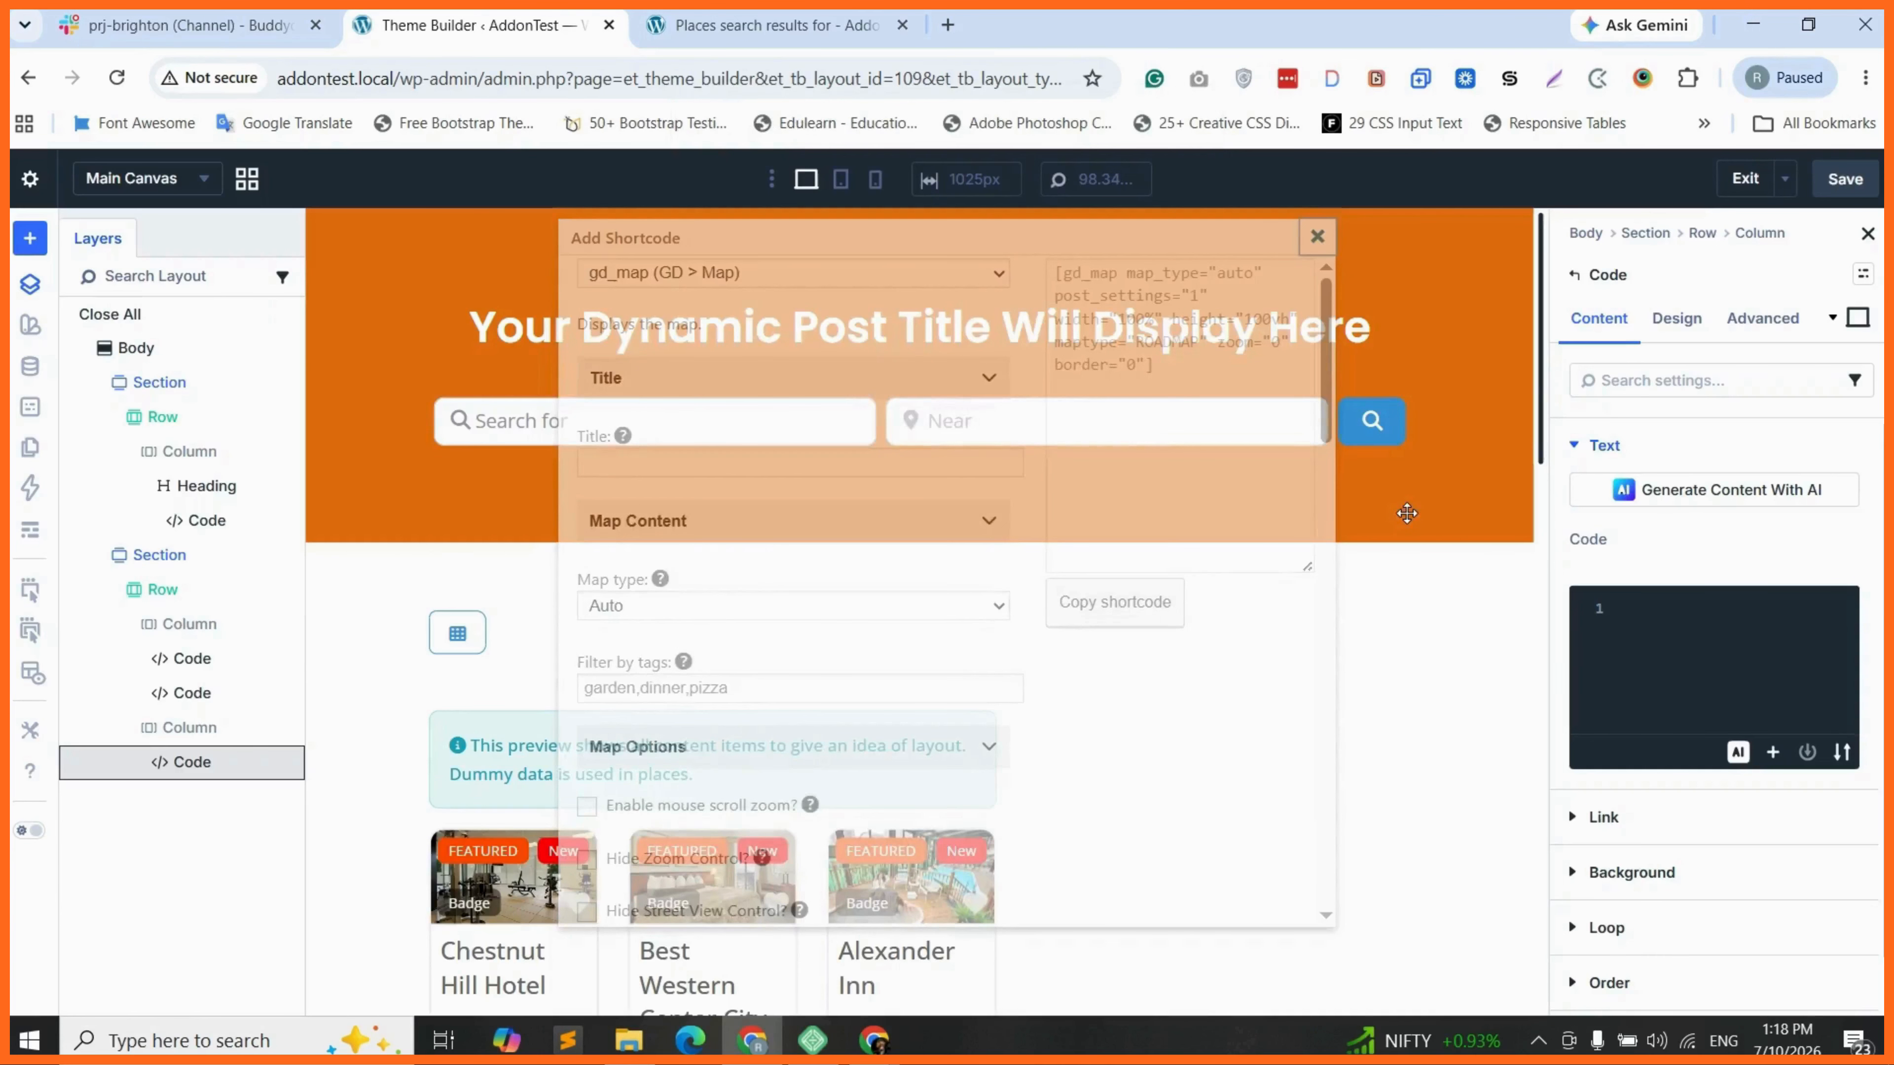
pyautogui.click(1722, 619)
pyautogui.hotkey('ctrl', 'v')
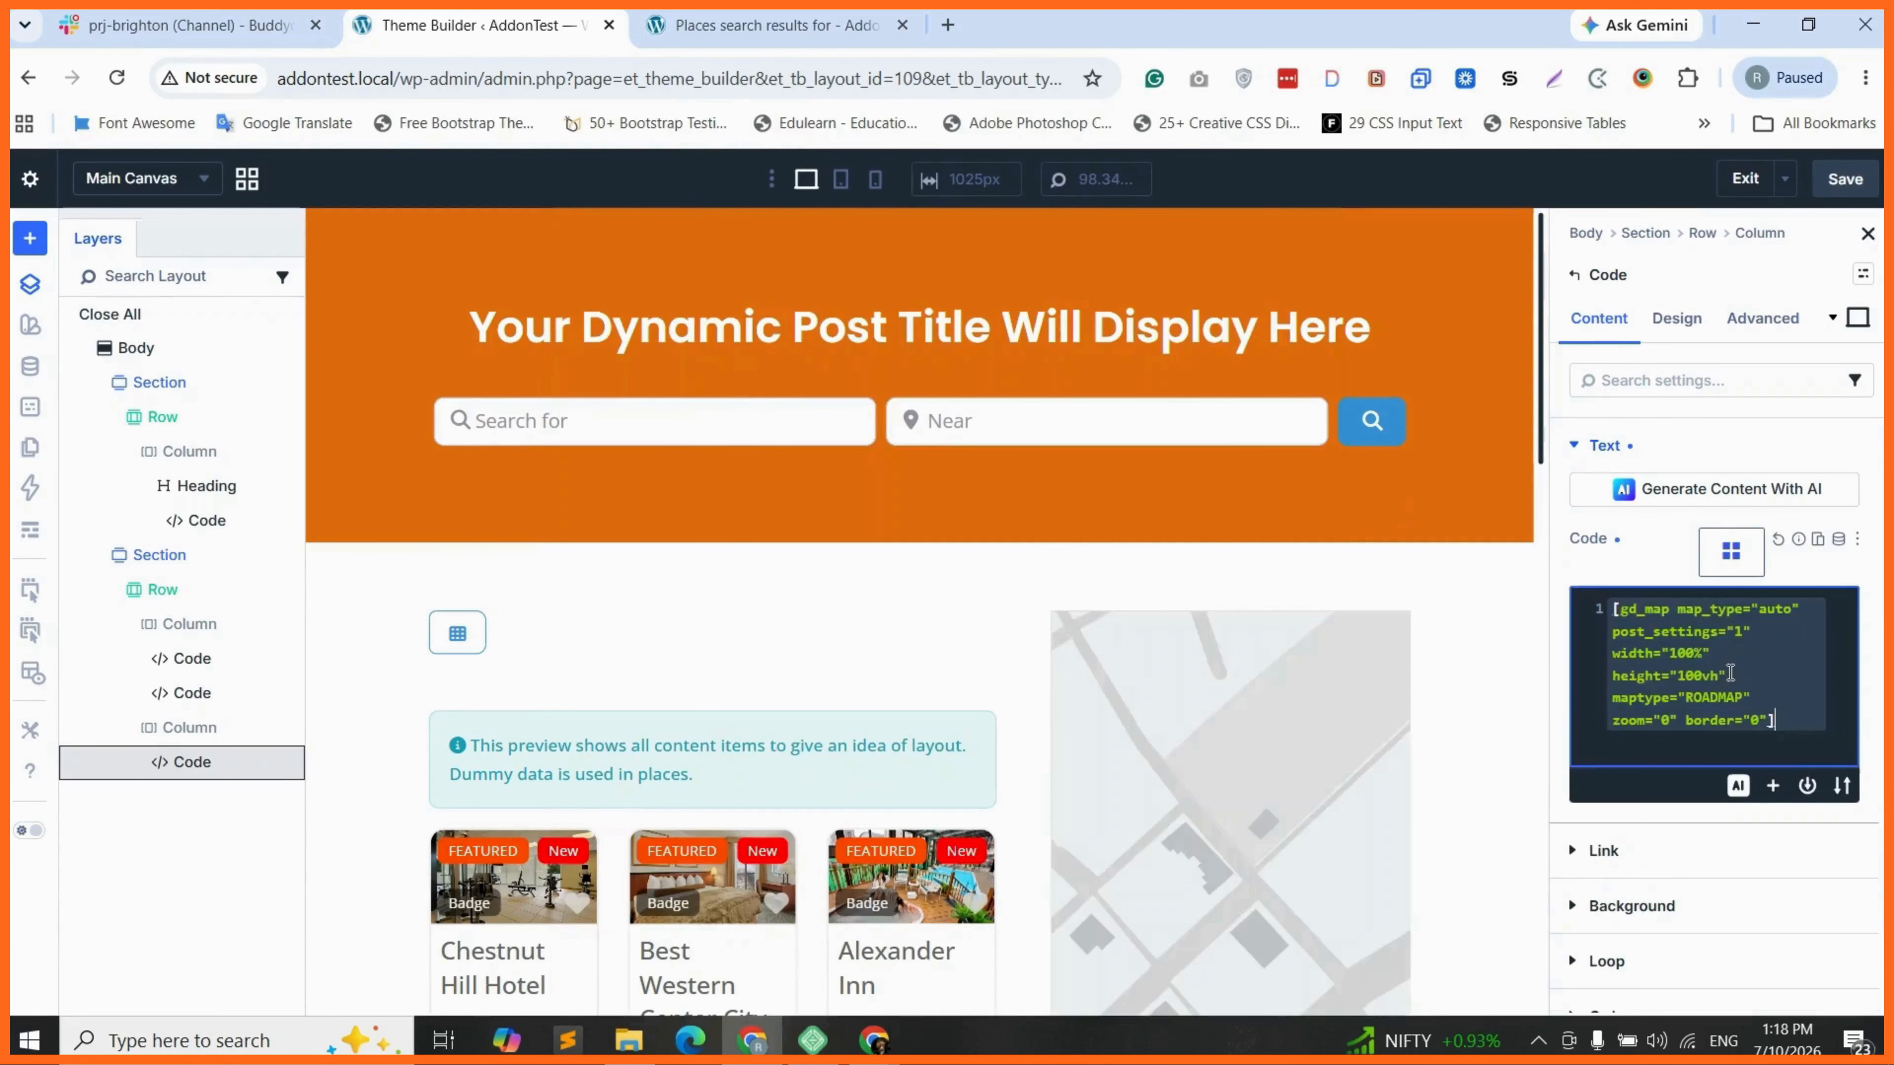
pyautogui.click(1844, 187)
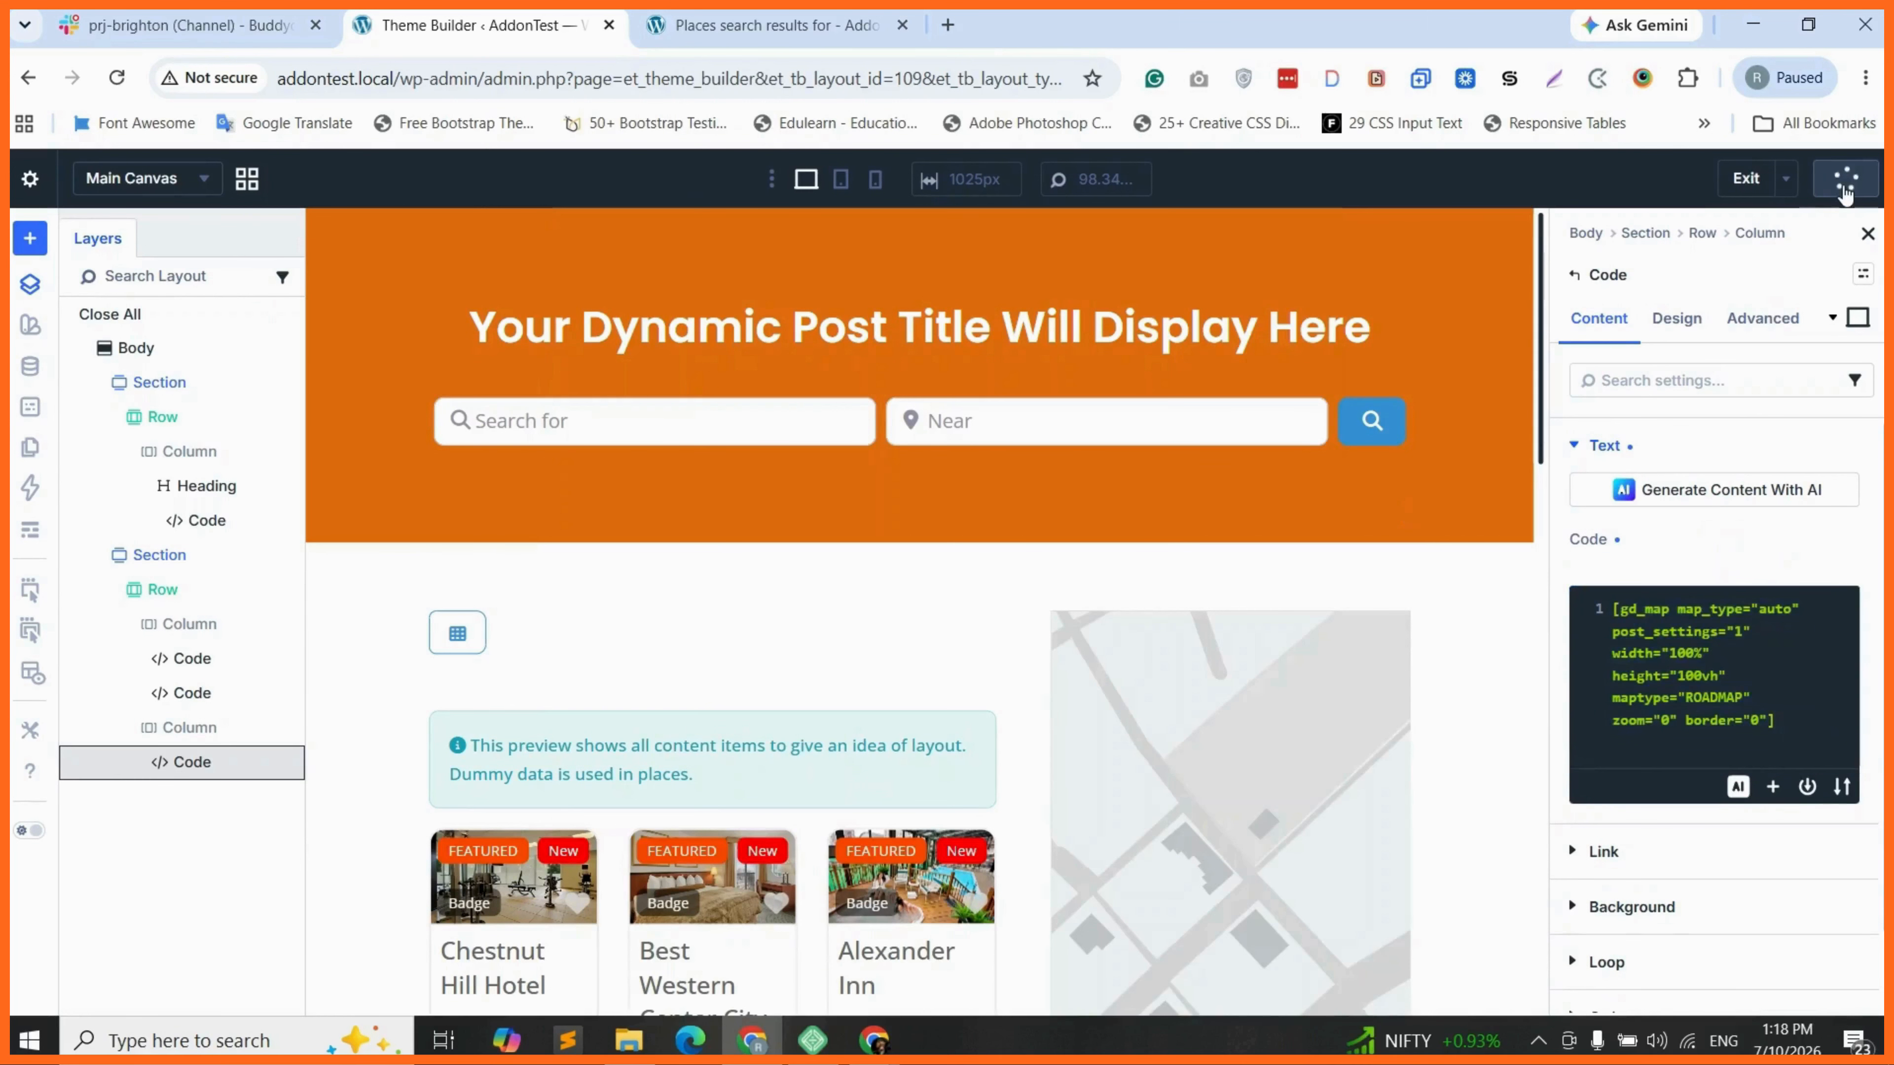
# Step: Open the Places archive page on the front end and check its URL and layout
pyautogui.hotkey('ctrl', 'Tab')
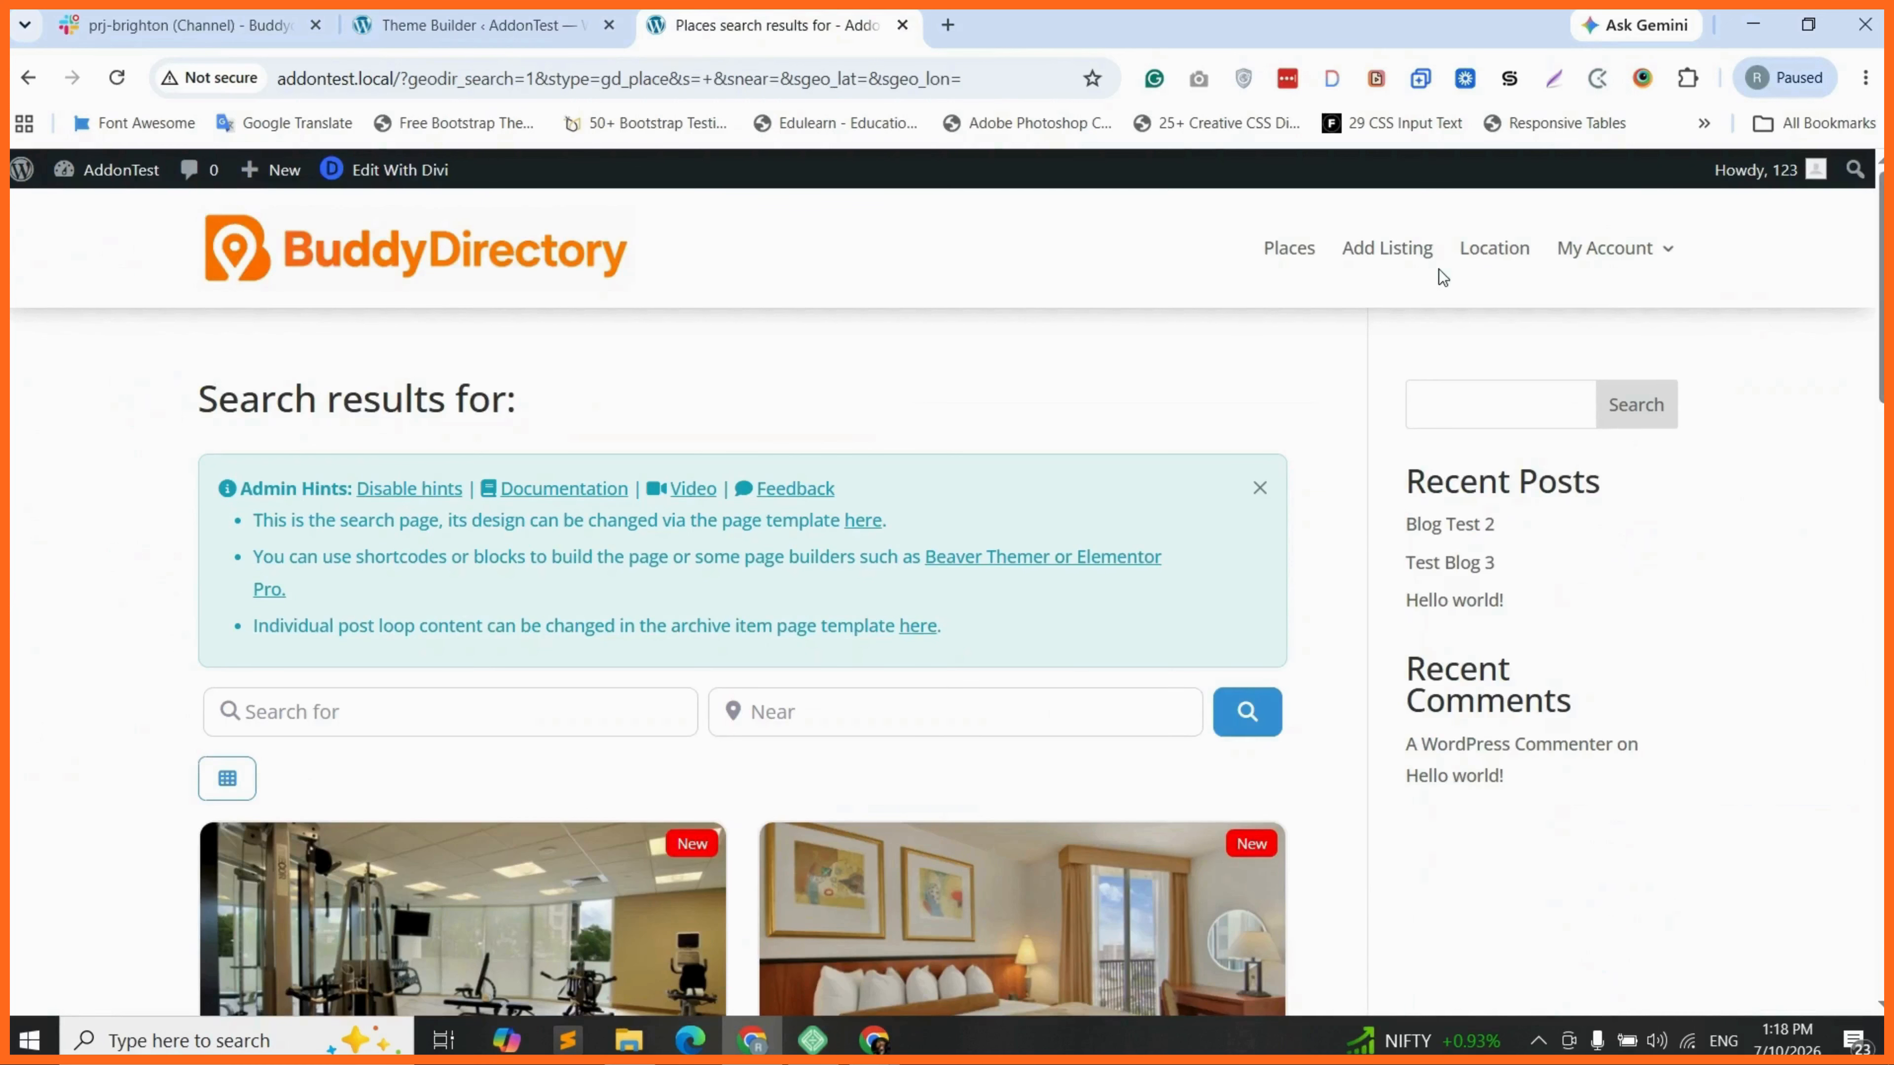
pyautogui.click(1291, 257)
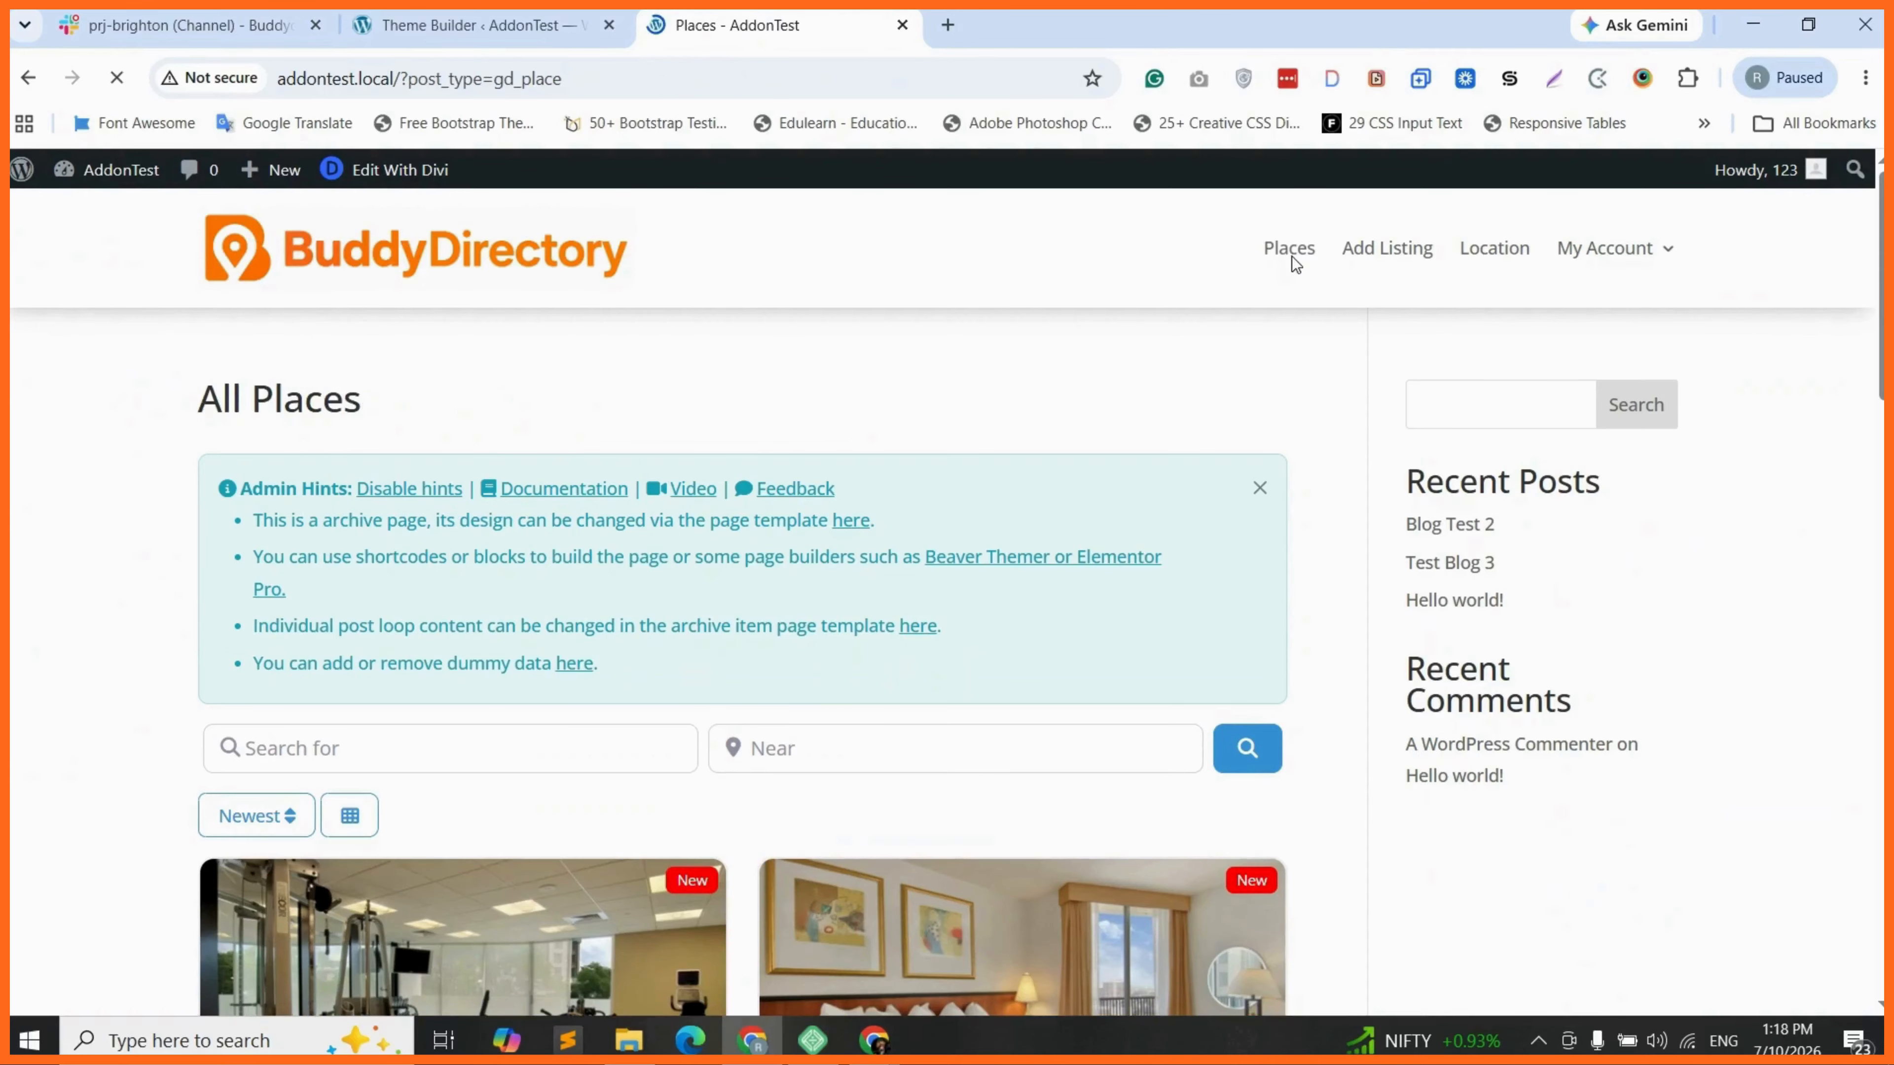
pyautogui.click(617, 71)
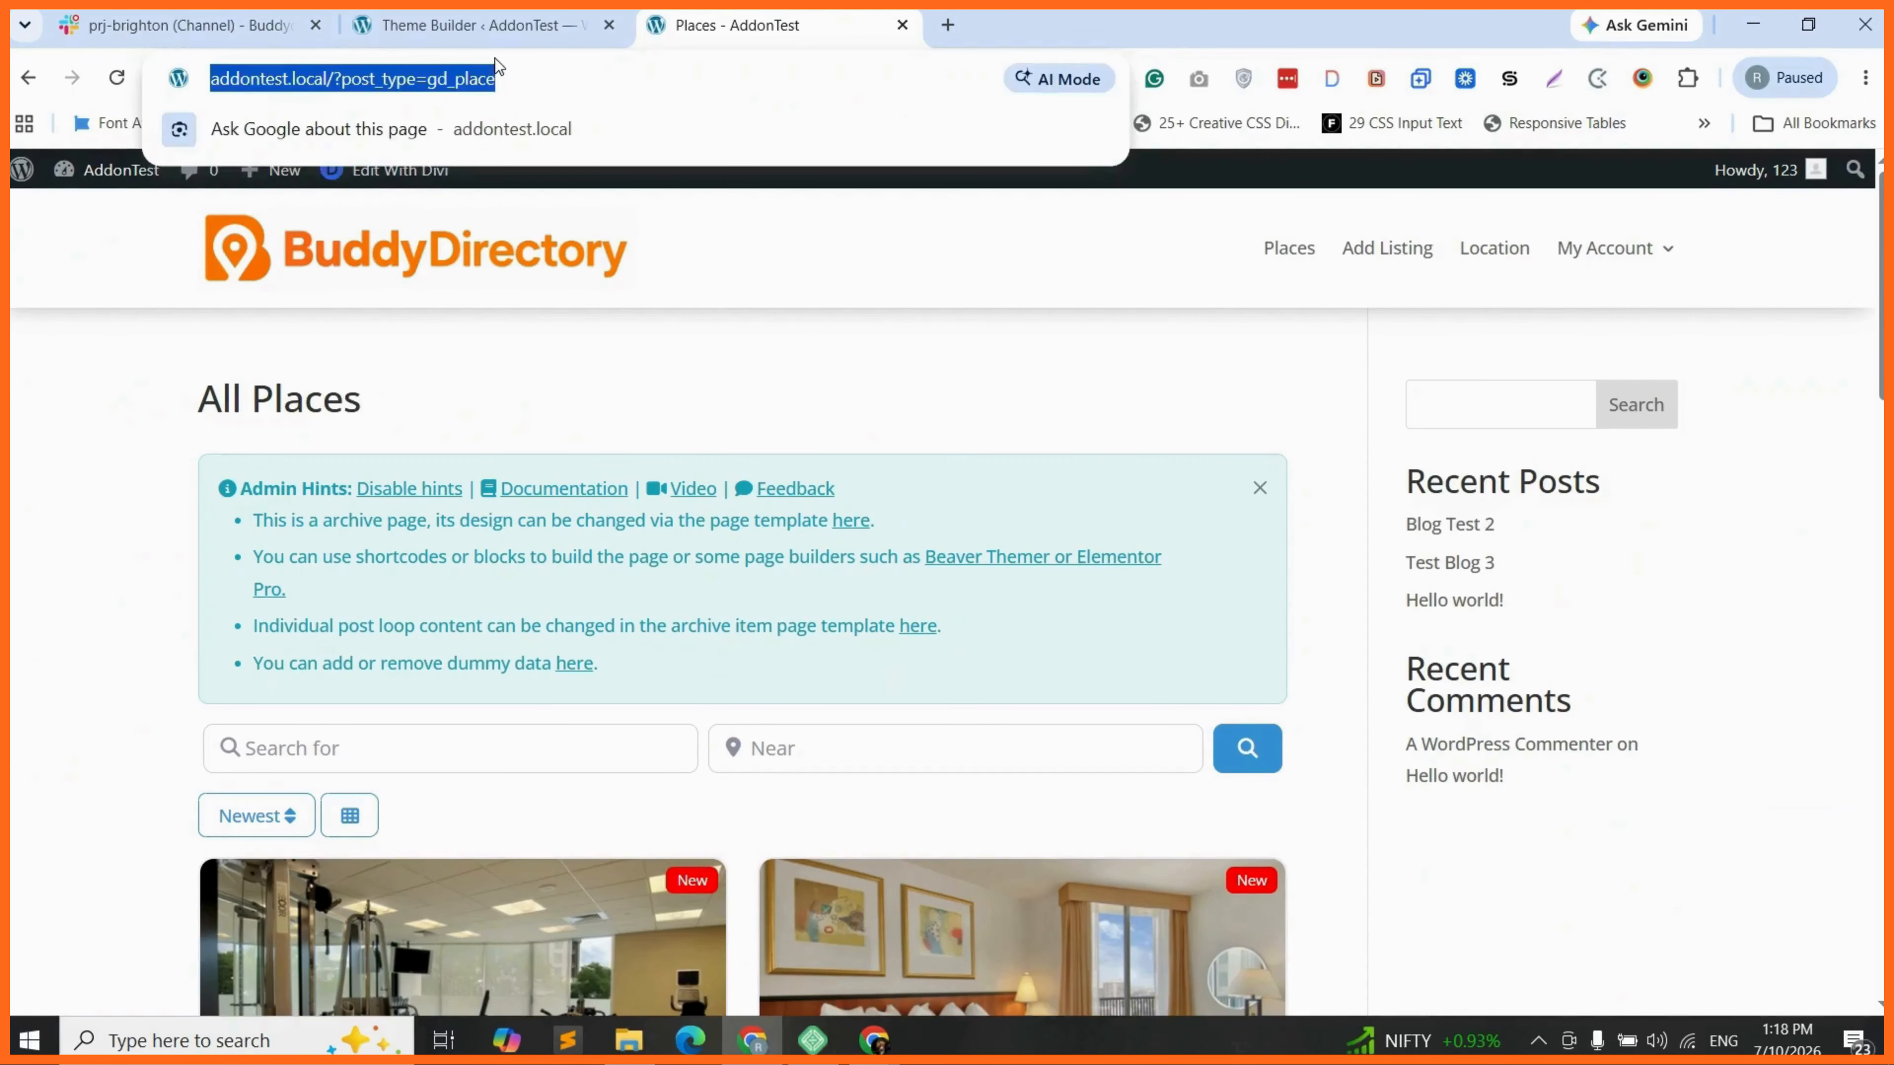
pyautogui.click(696, 426)
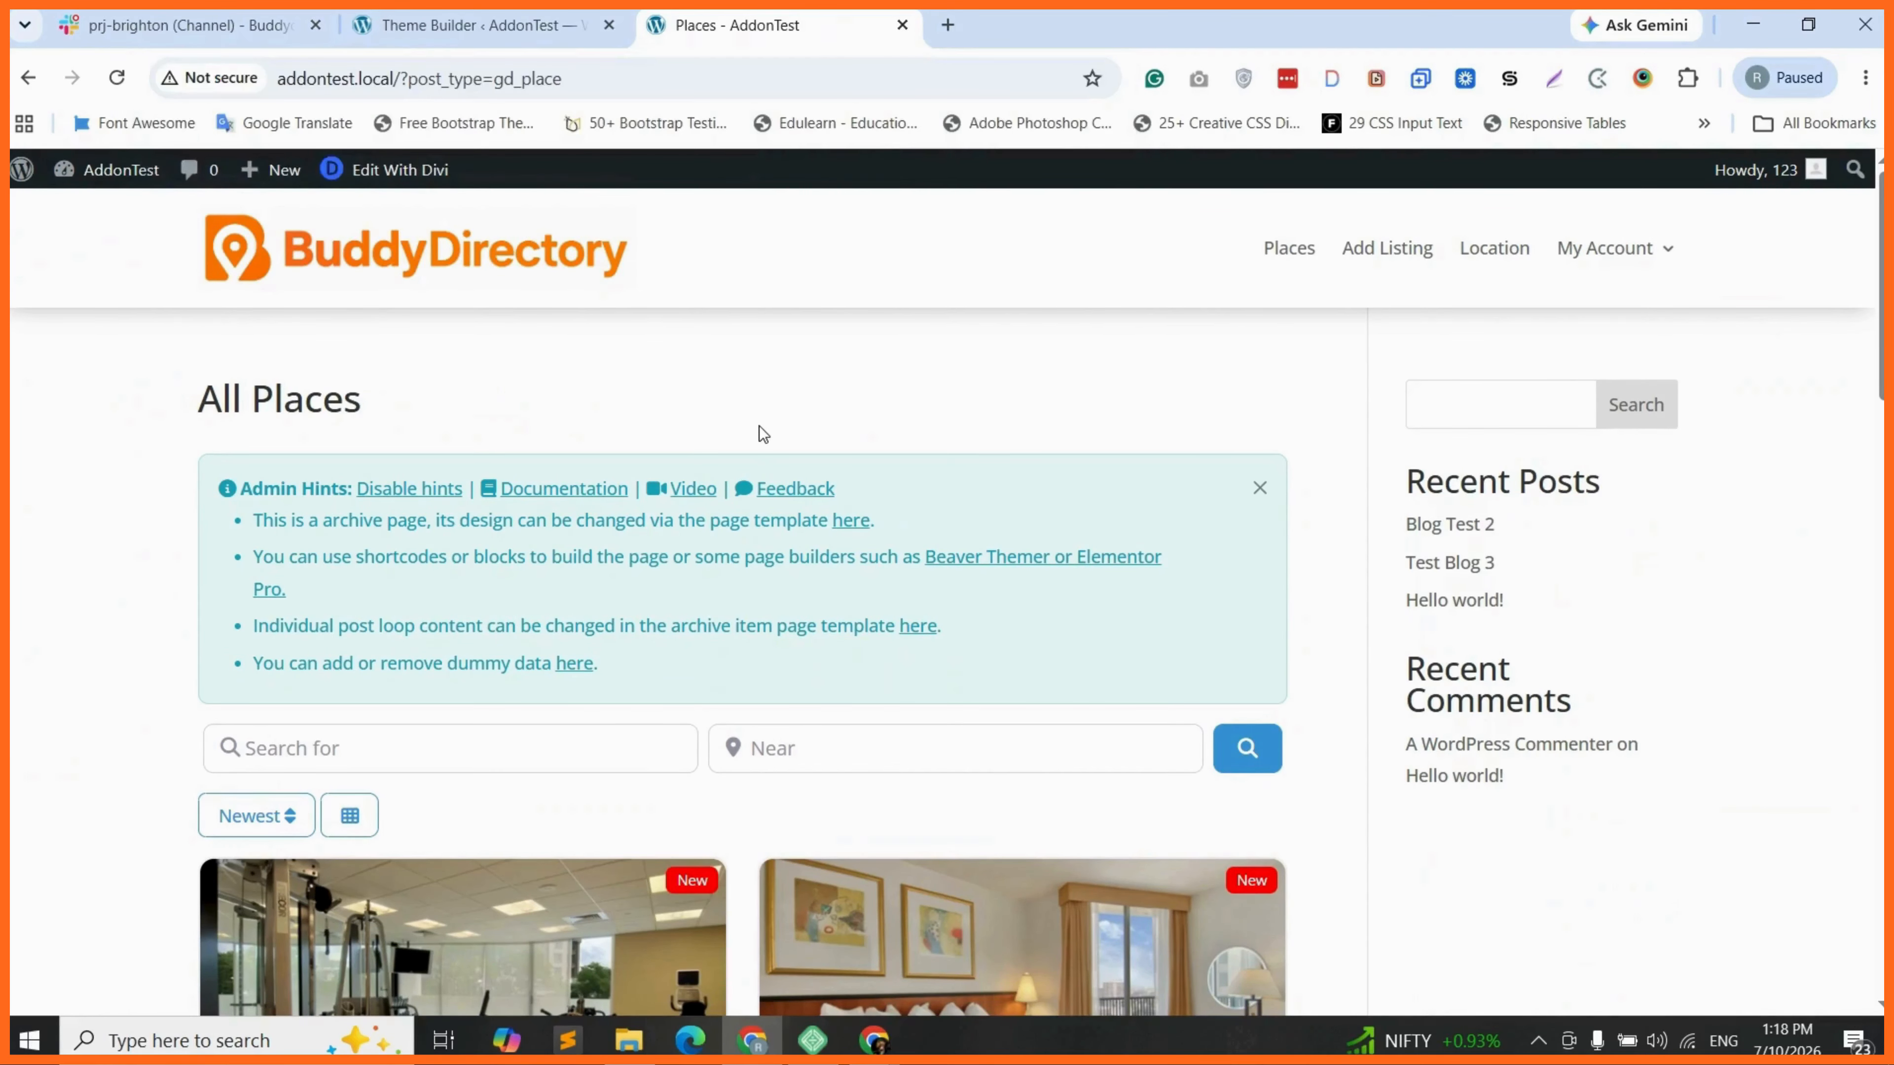
pyautogui.scroll(-8, 759, 426)
pyautogui.scroll(8, 672, 572)
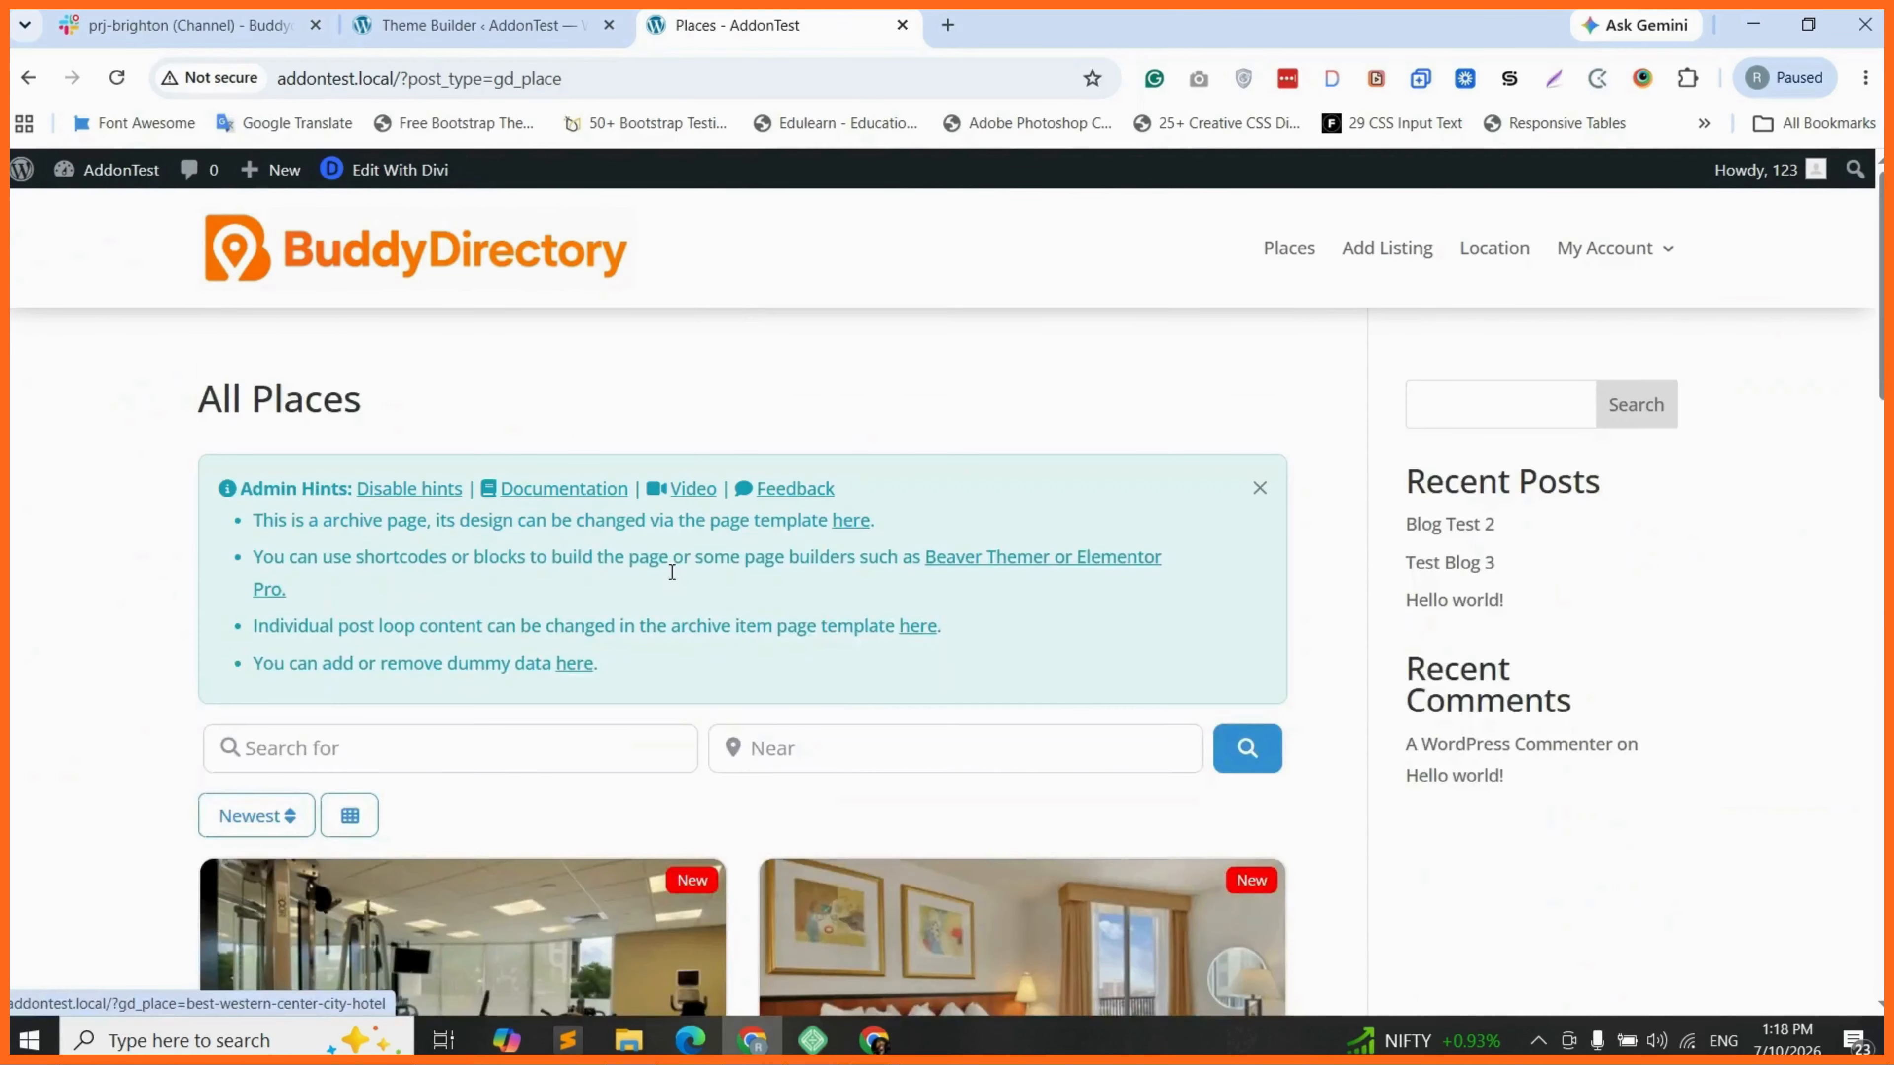
# Step: Return to the Divi Theme Builder template overview and save the changes
pyautogui.hotkey('ctrl', 'shift', 'Tab')
pyautogui.click(27, 78)
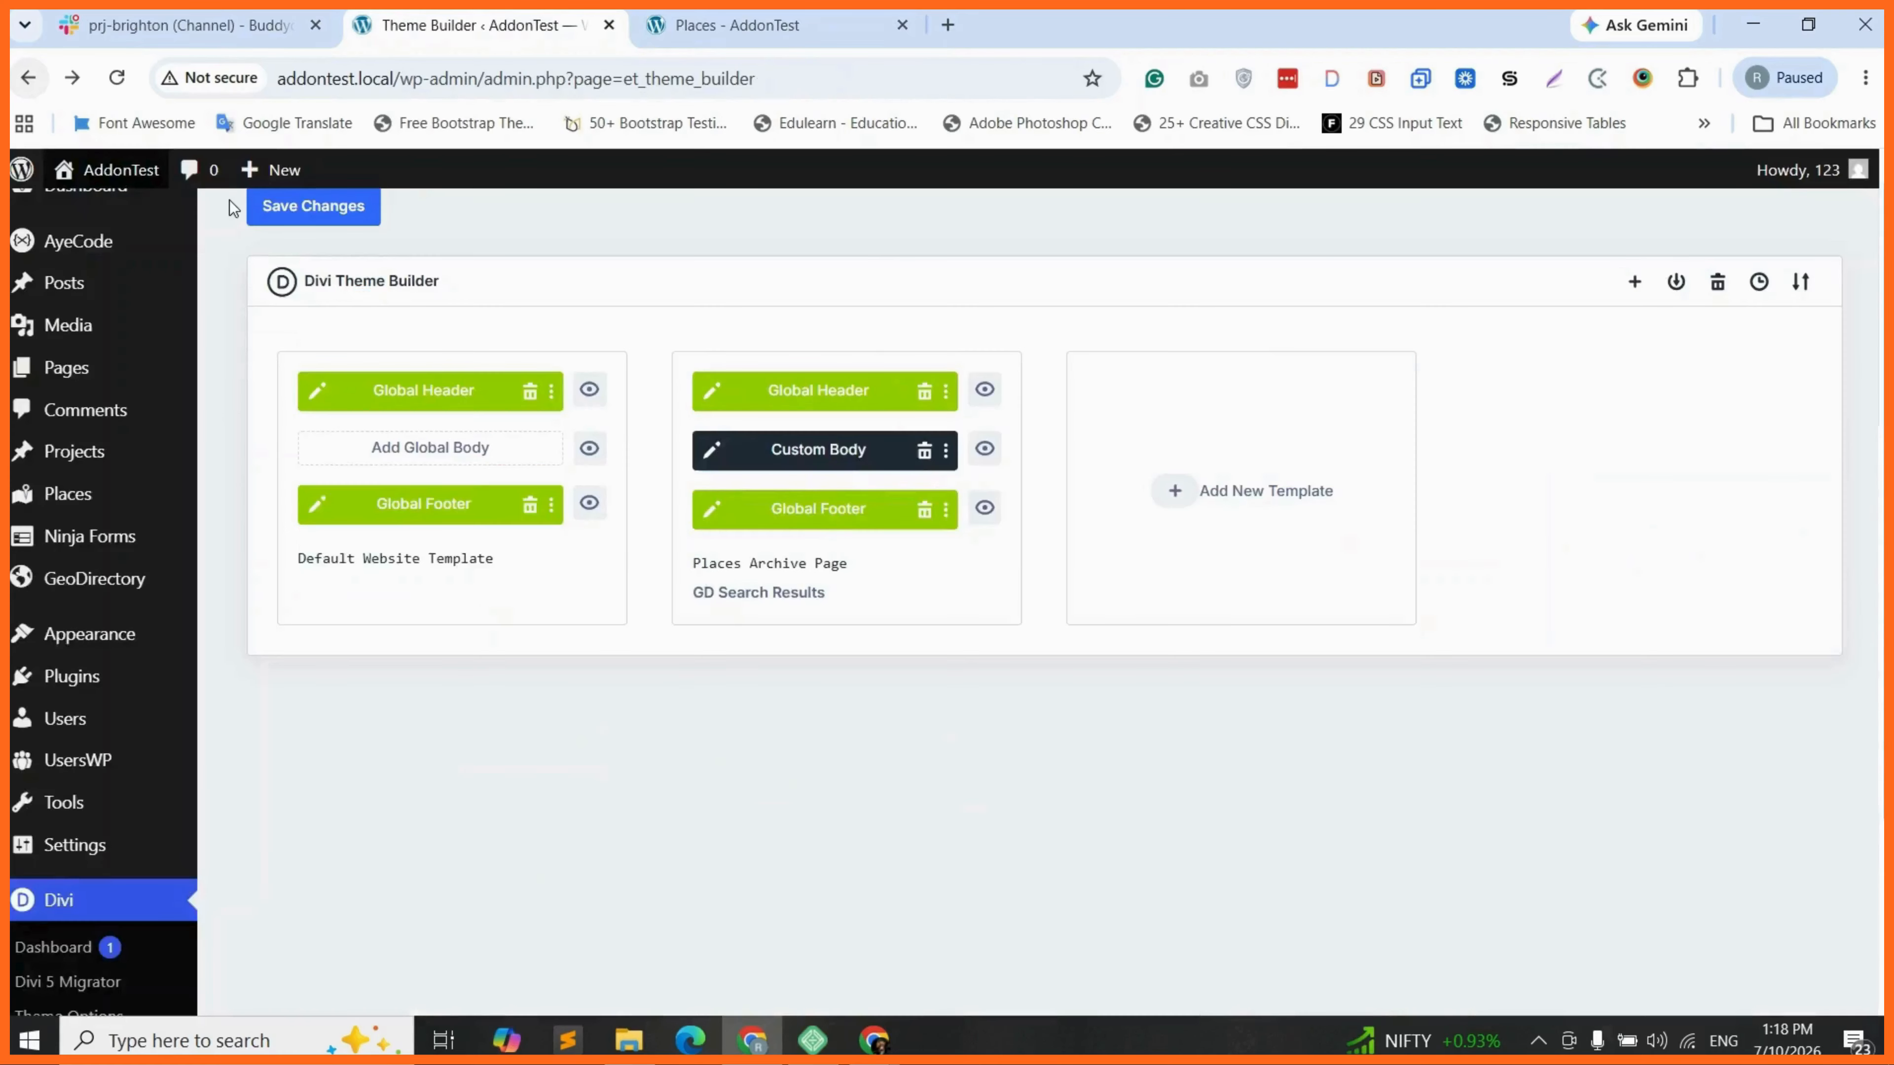
pyautogui.click(318, 262)
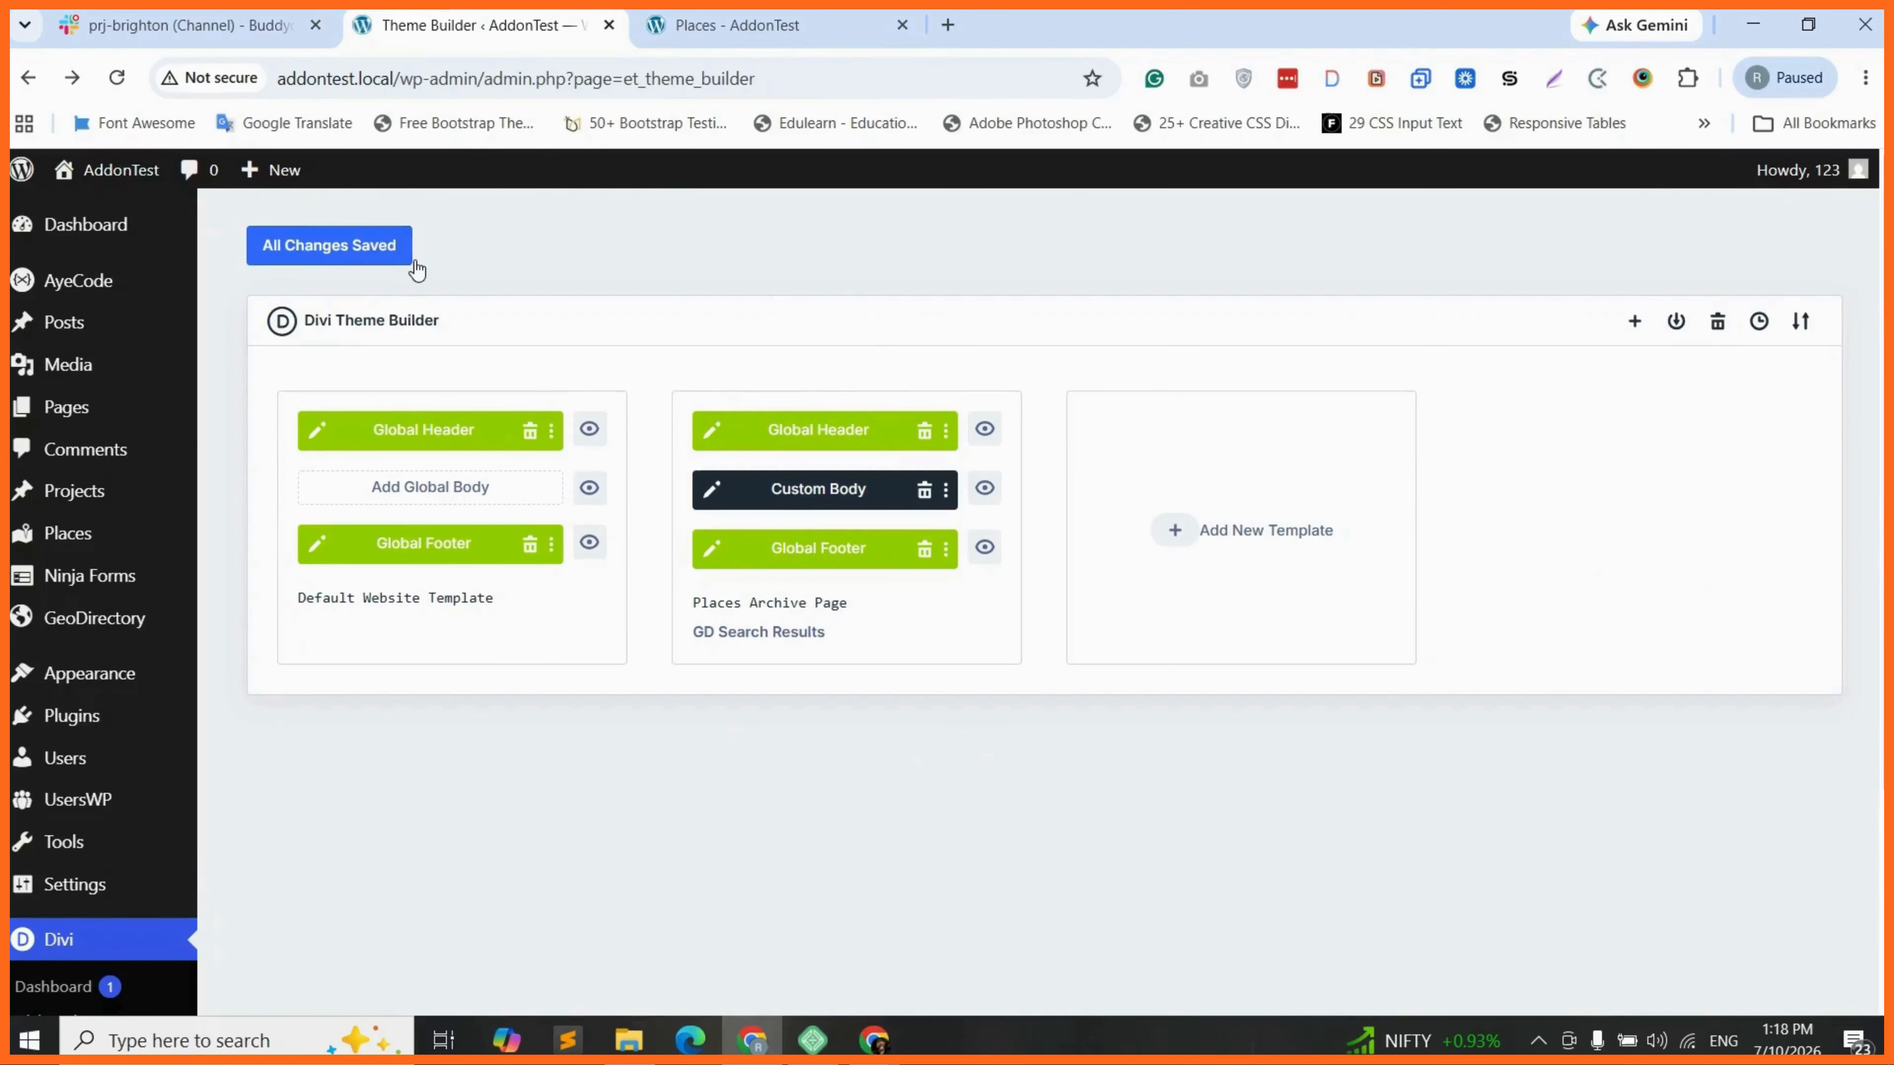
# Step: Reload the Places archive page on the front end and check the header, listings and map layout
pyautogui.click(761, 16)
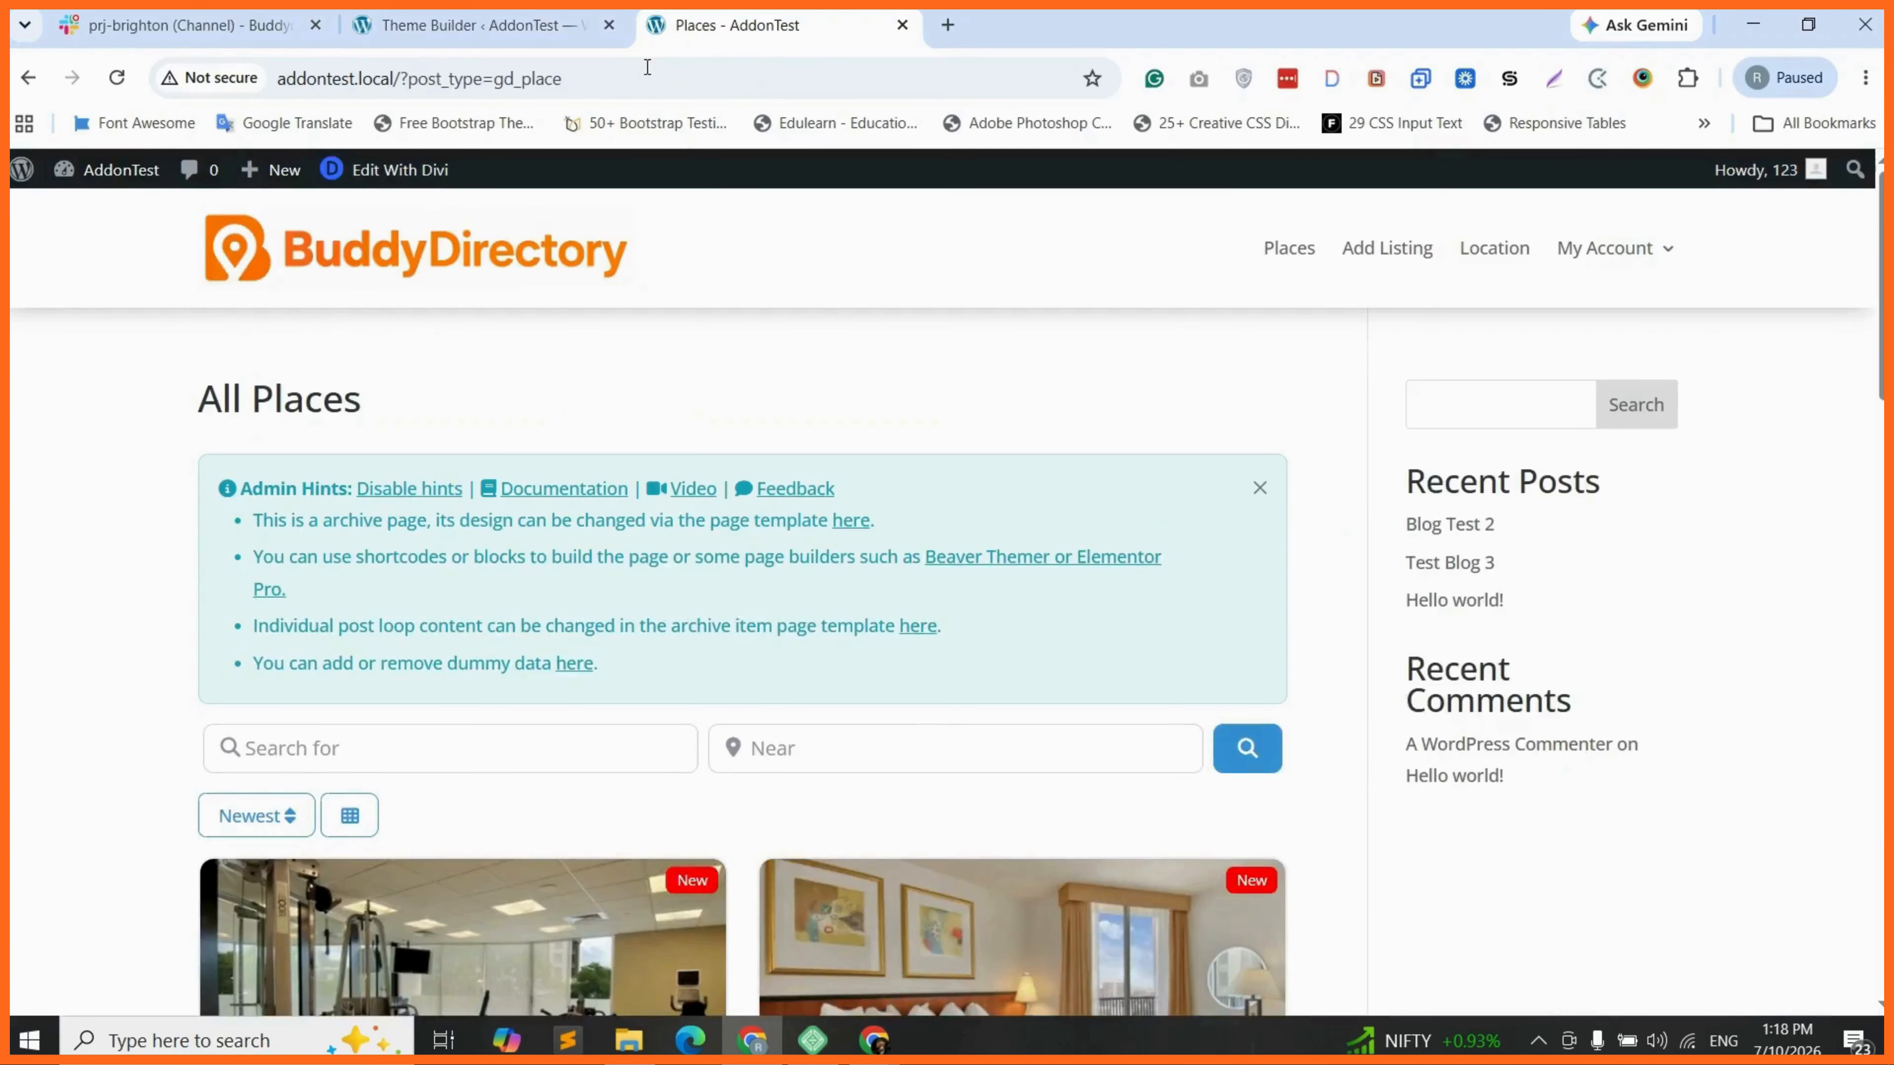
pyautogui.click(632, 74)
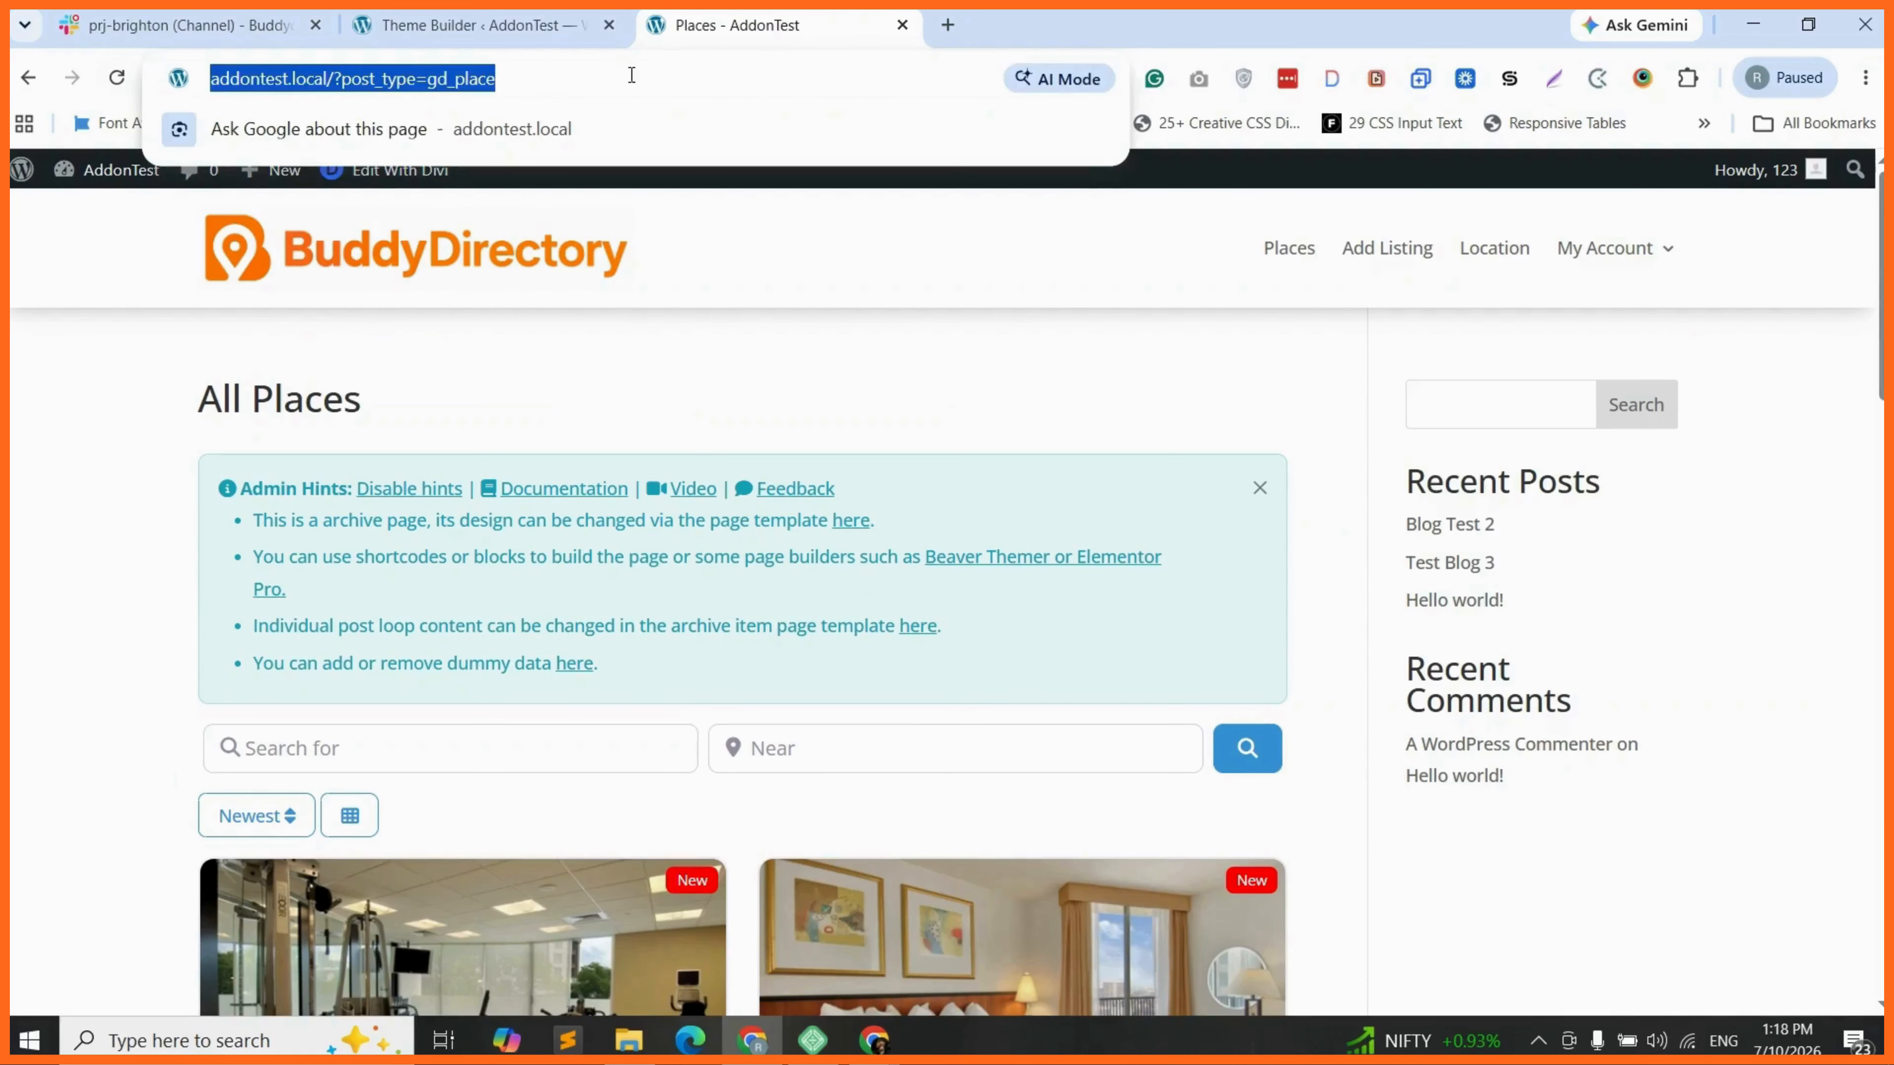
pyautogui.press('Return')
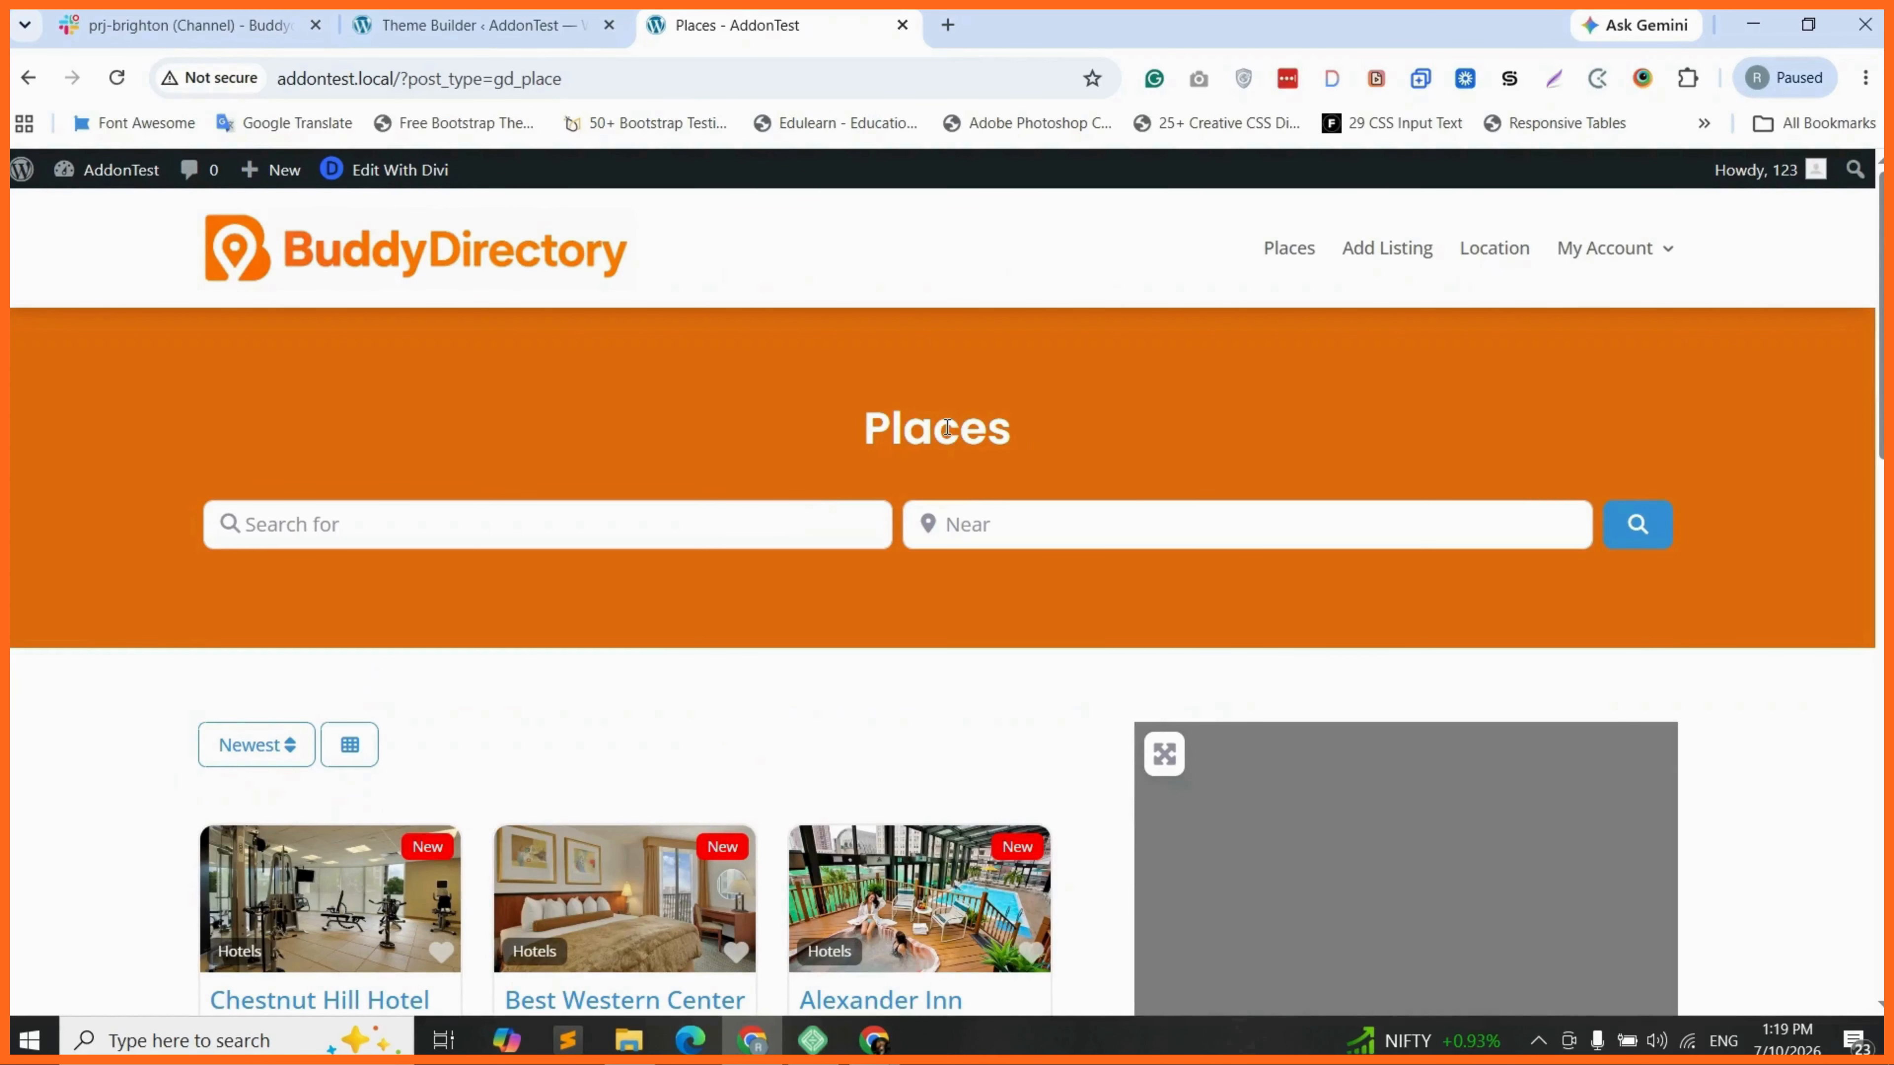
pyautogui.scroll(-1, 947, 427)
pyautogui.scroll(1, 814, 645)
pyautogui.scroll(-3, 814, 644)
# Step: Check the sort options and try the Grid 2 and Grid 3 views on the Places listings
pyautogui.click(261, 466)
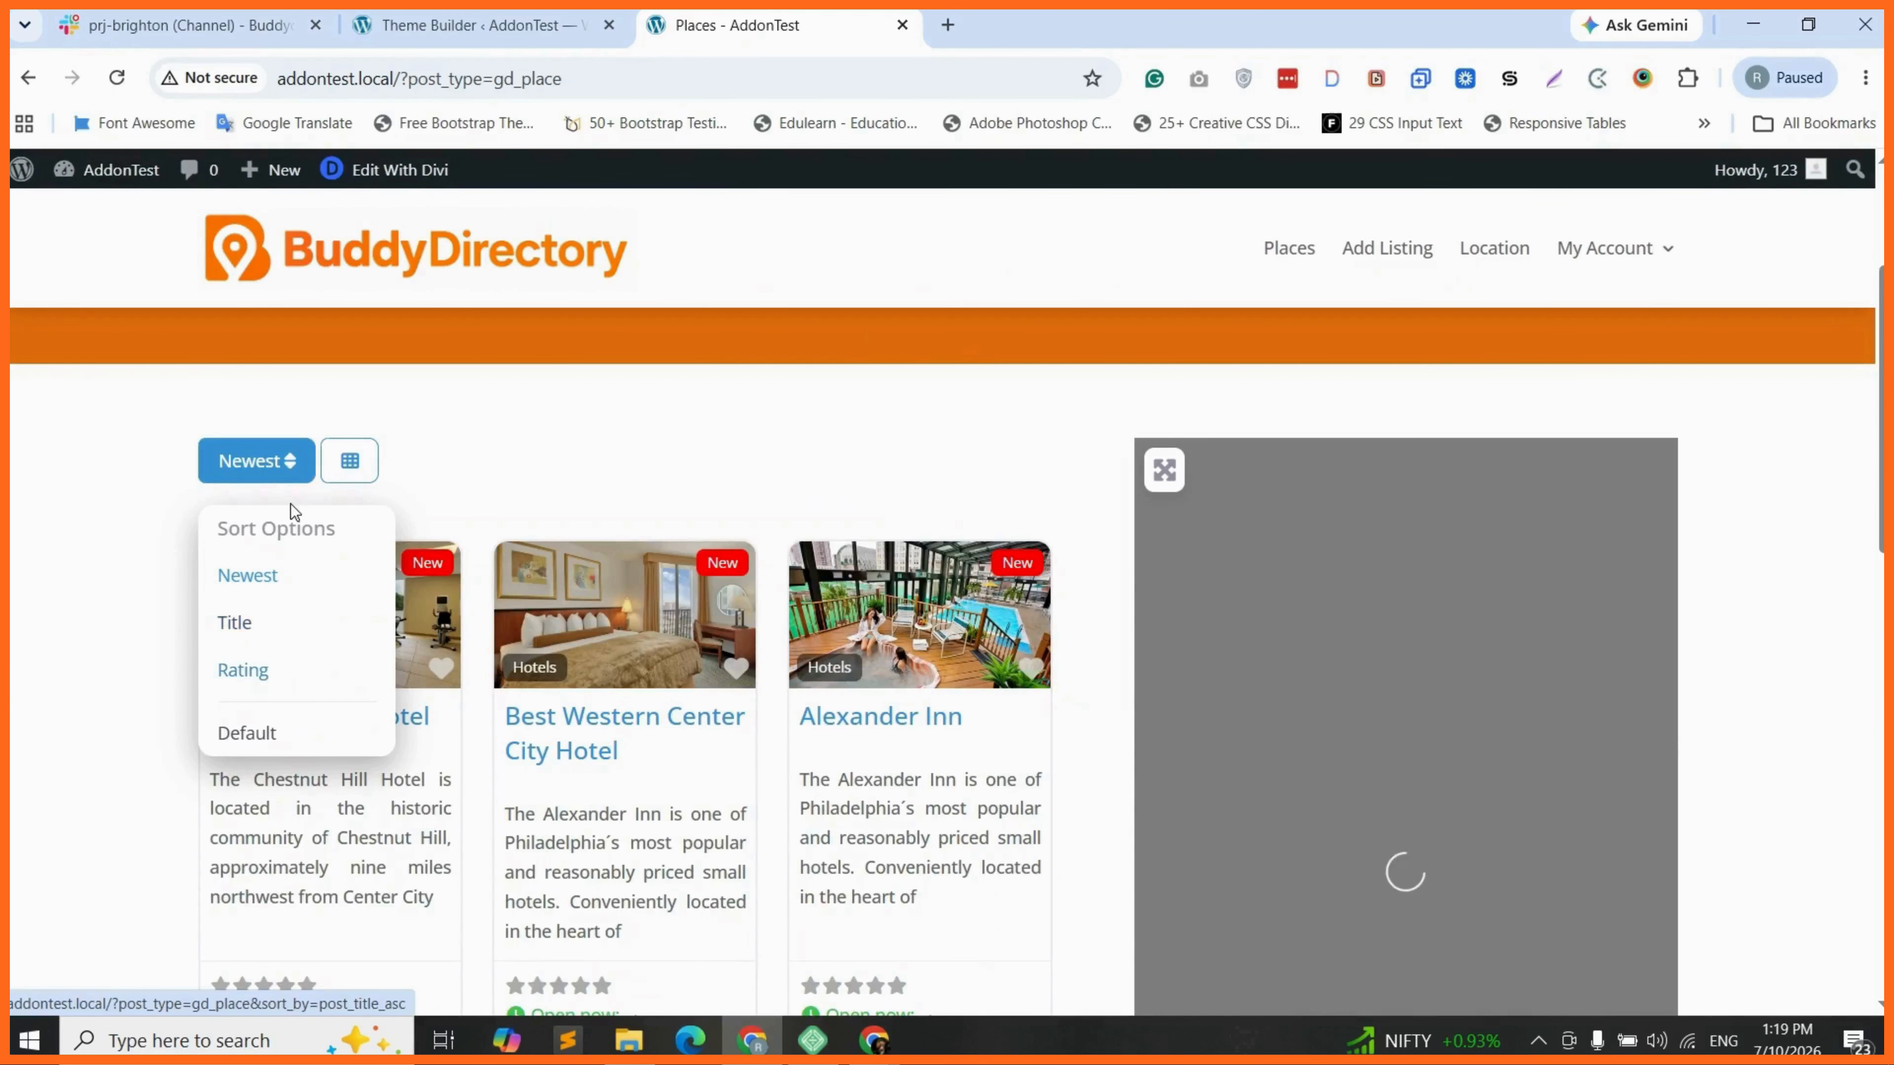
pyautogui.click(349, 463)
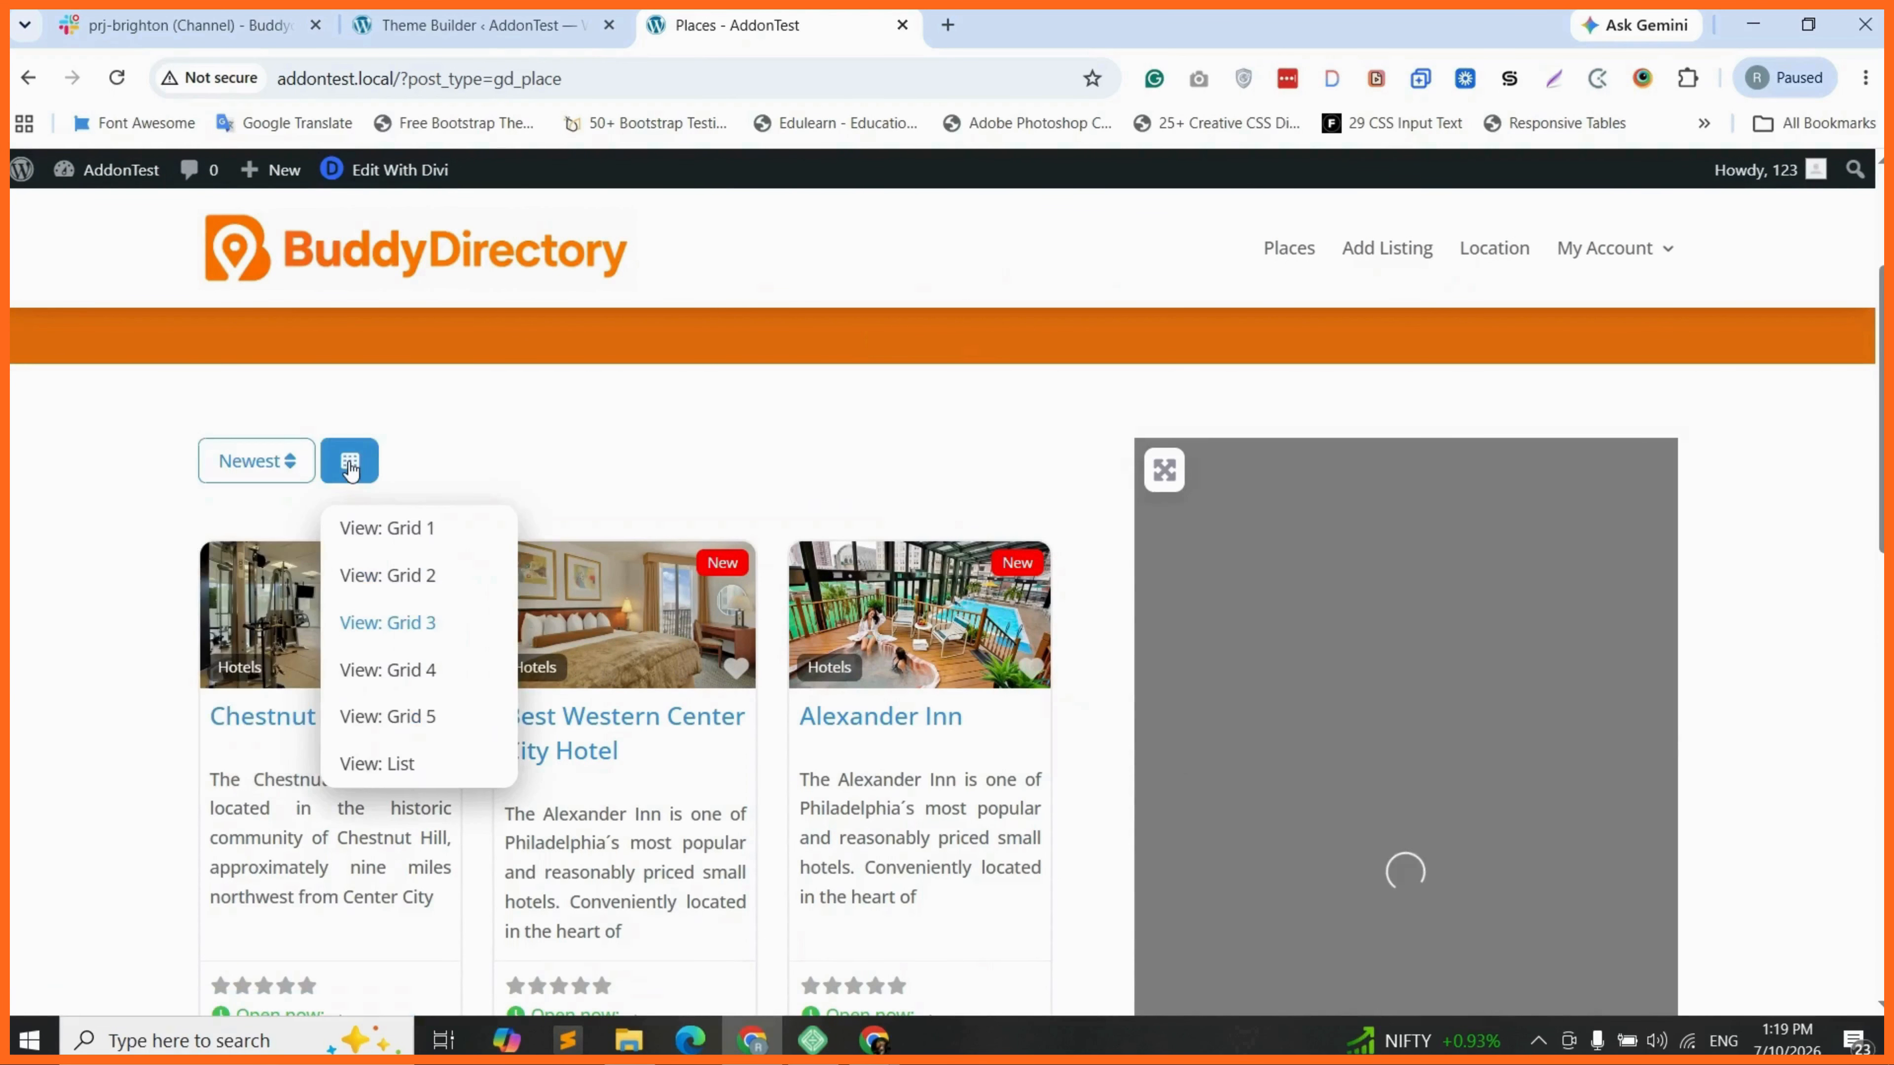
pyautogui.click(407, 530)
pyautogui.click(384, 575)
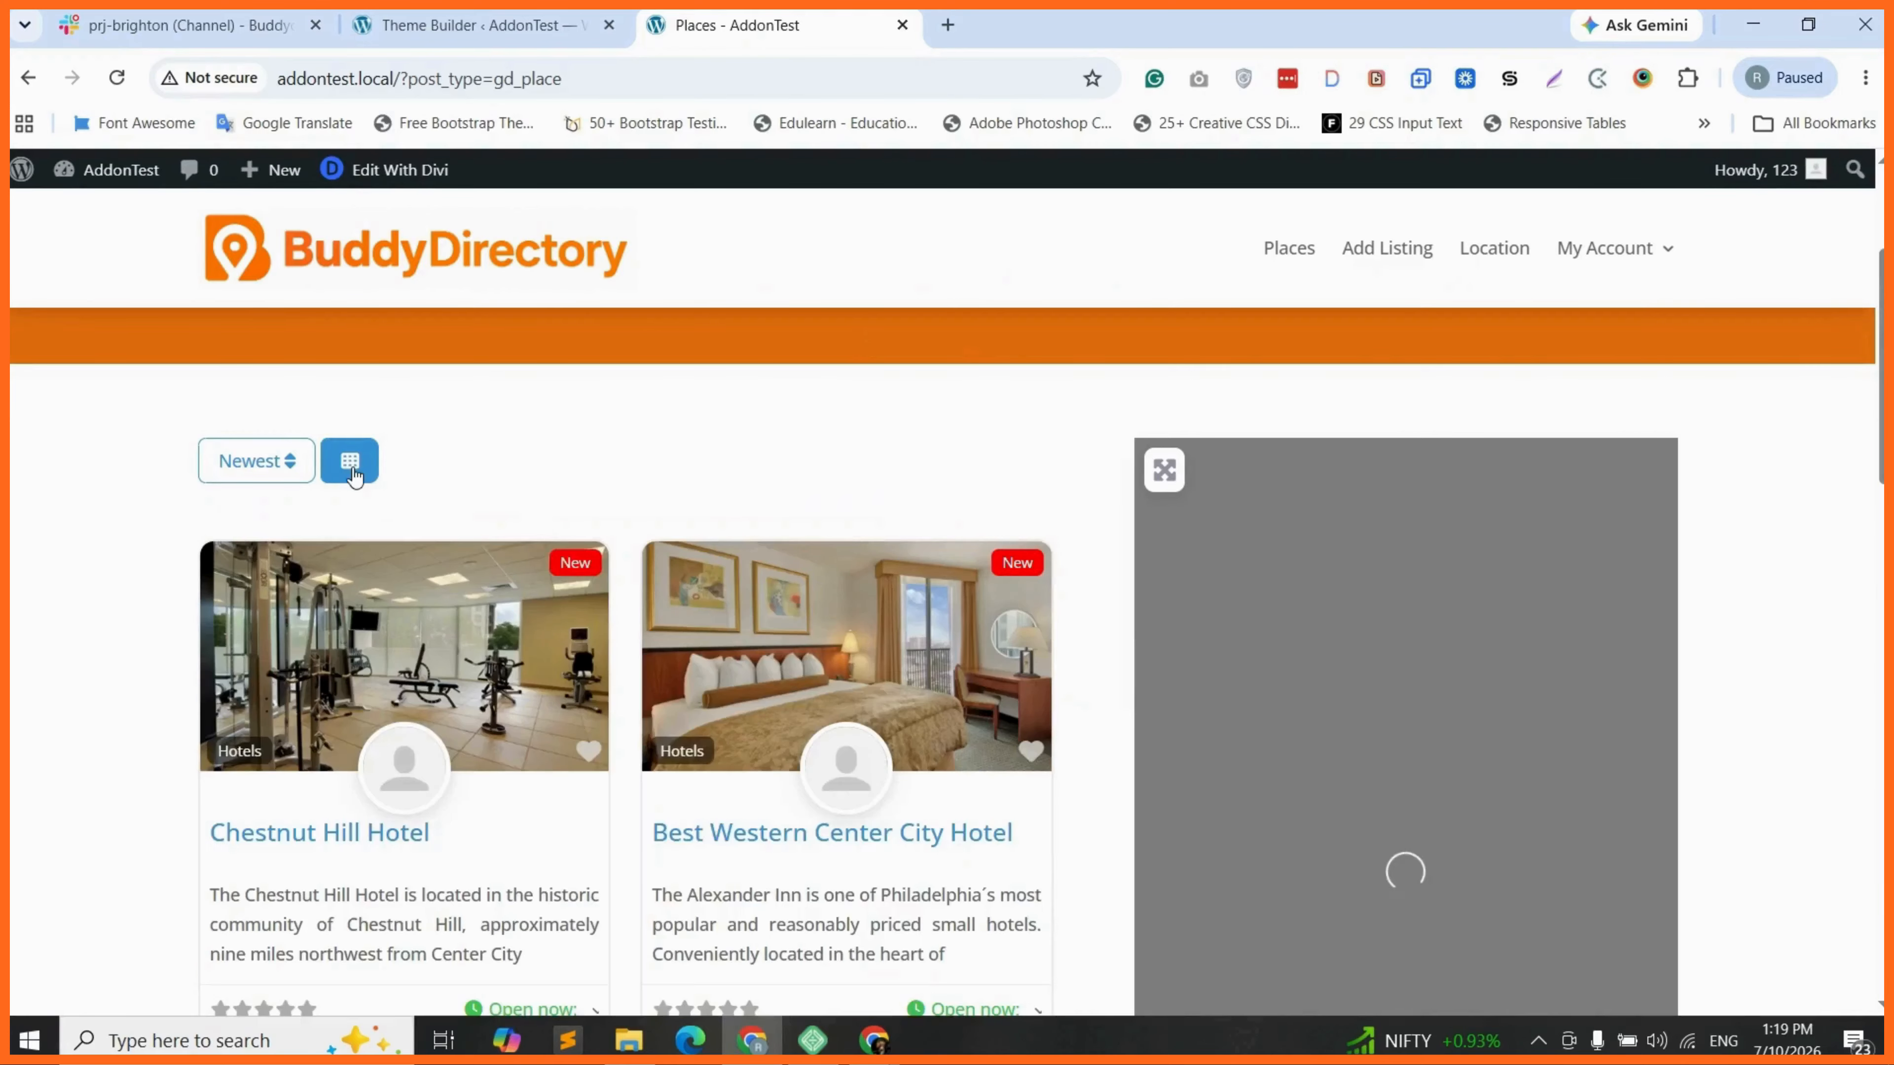
pyautogui.click(352, 470)
pyautogui.click(419, 622)
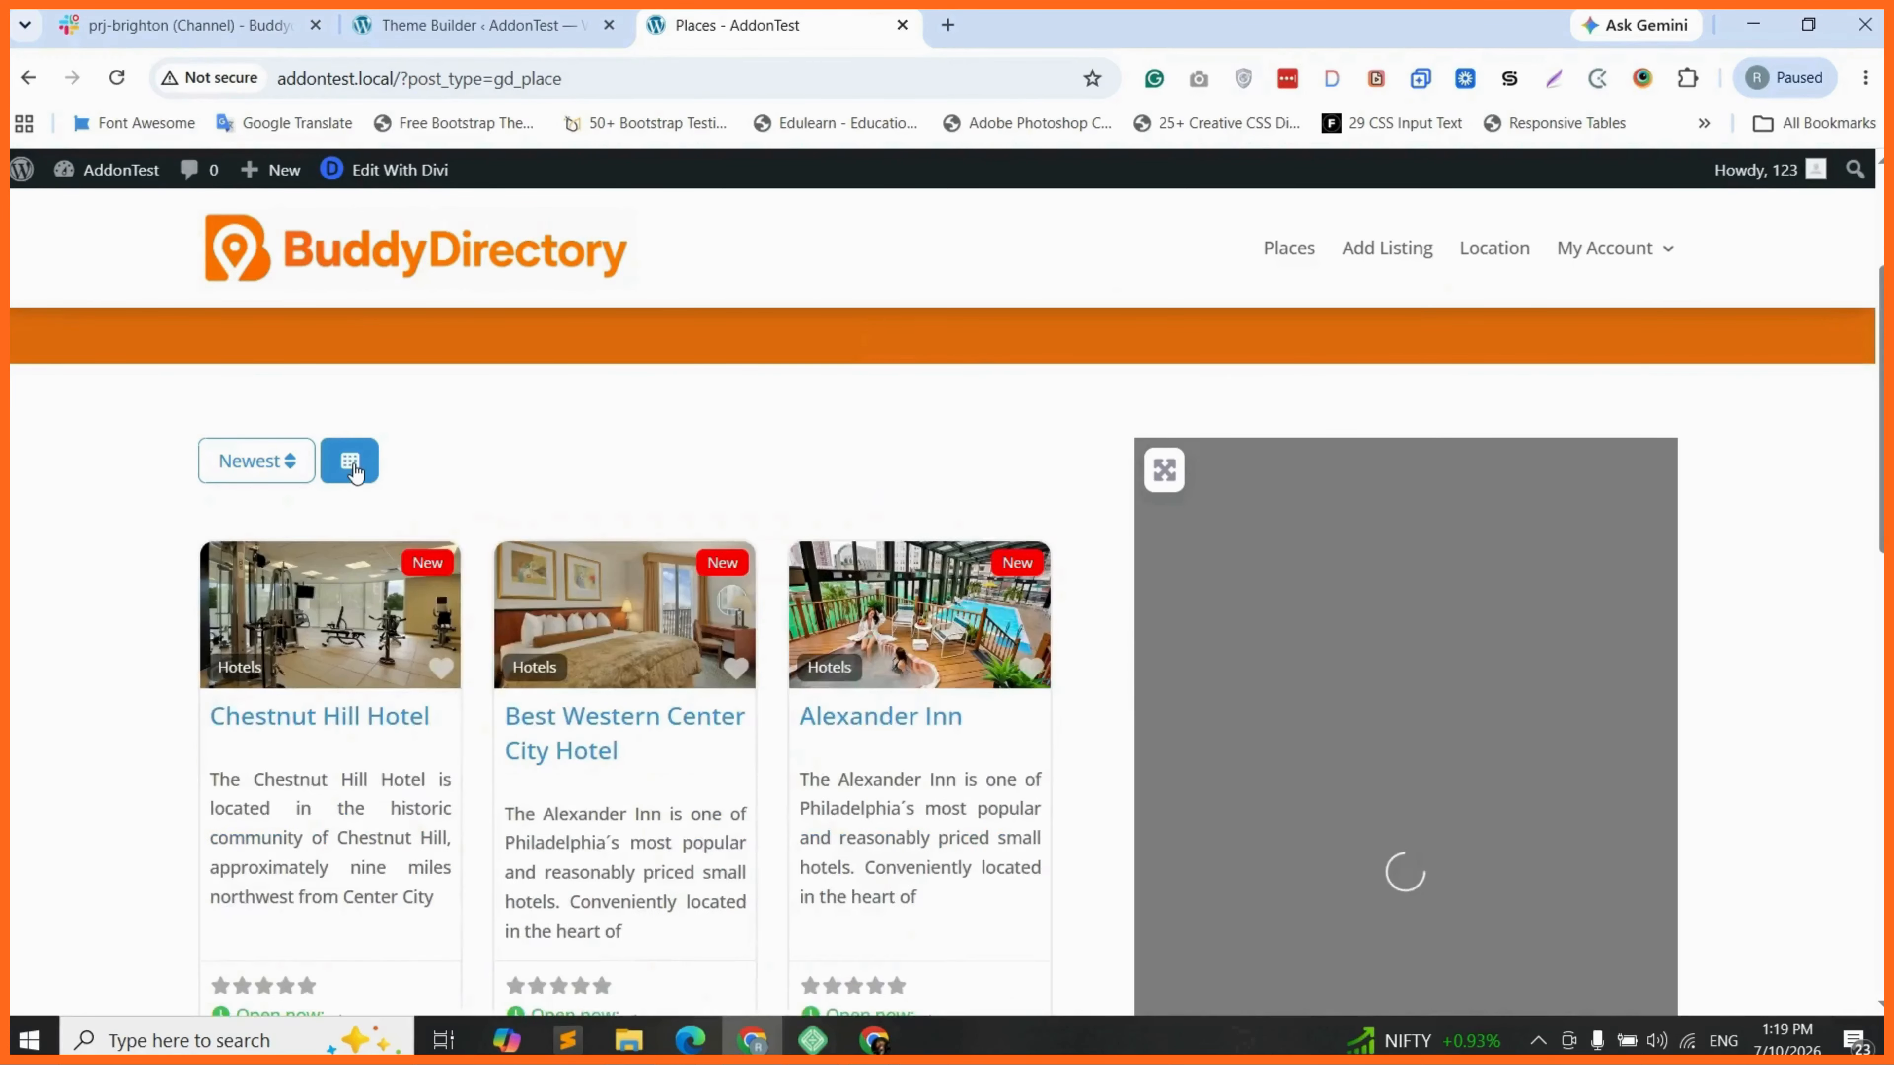
pyautogui.click(352, 468)
pyautogui.click(409, 625)
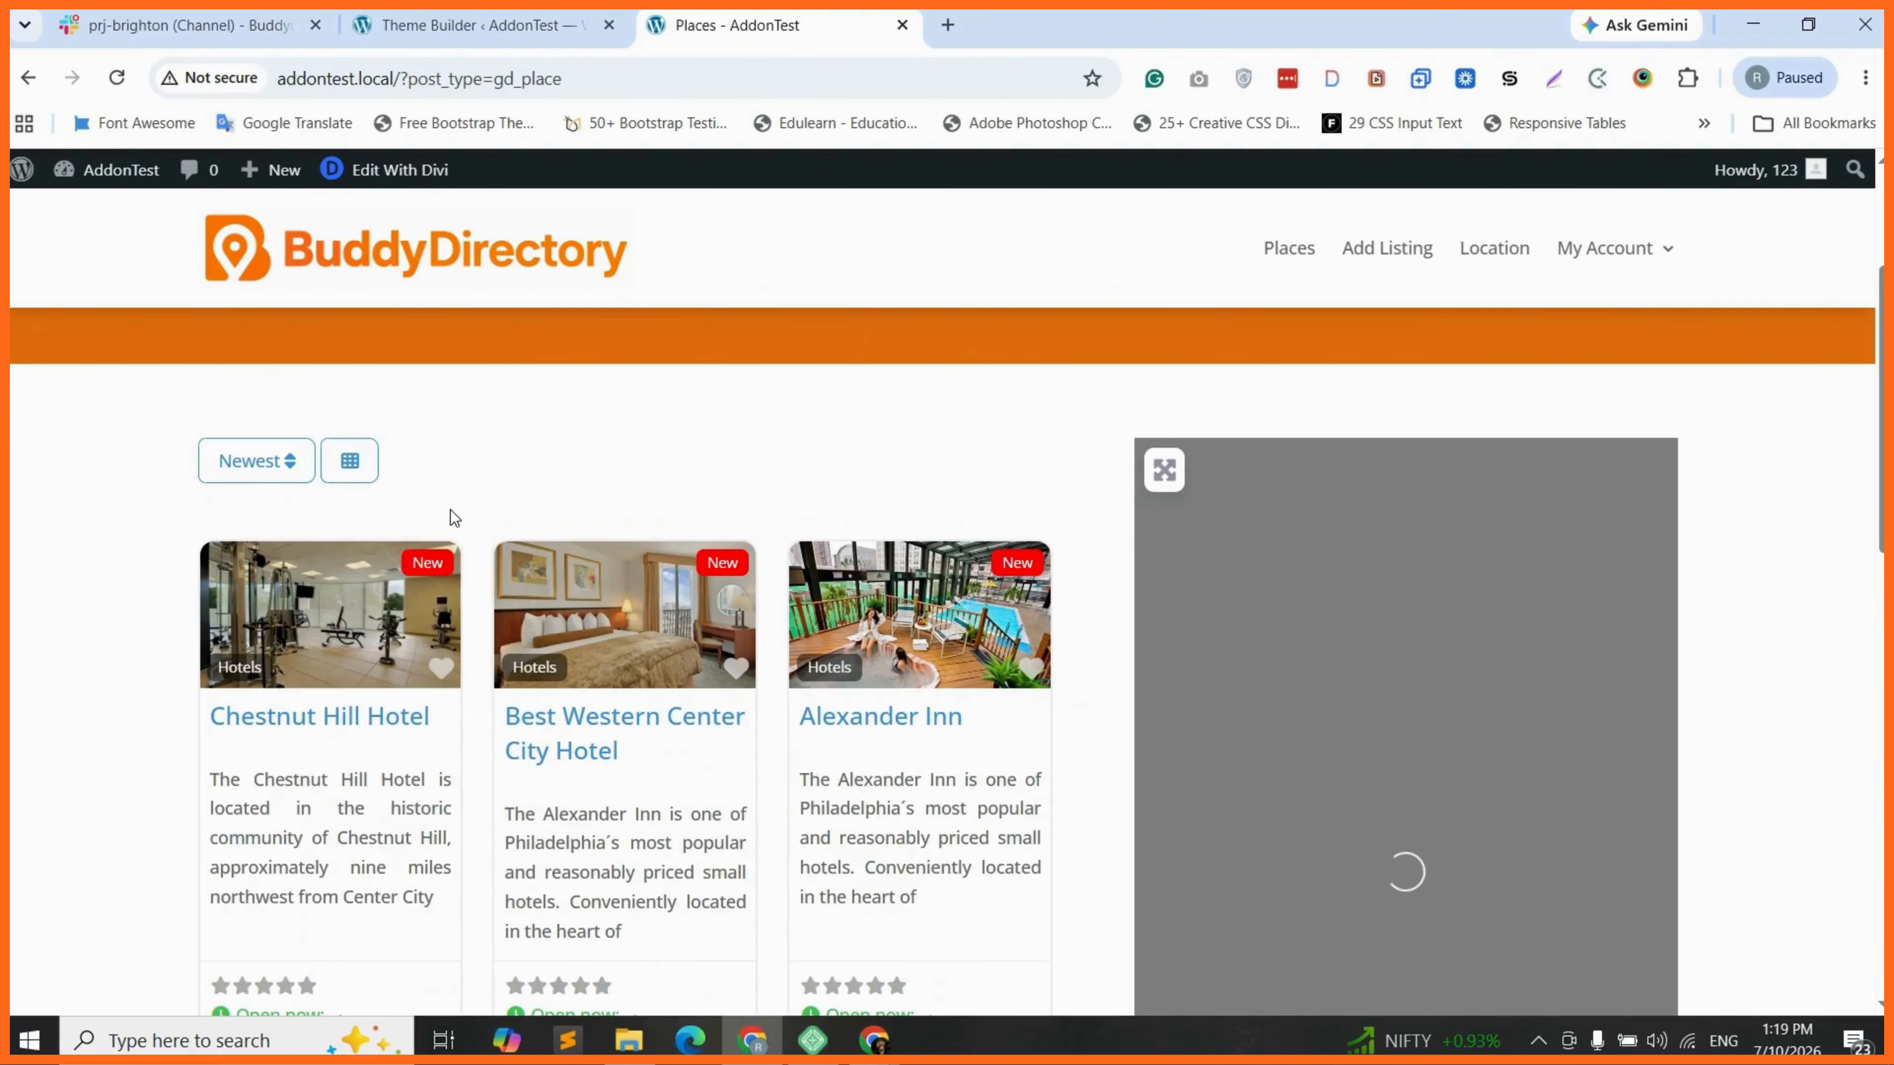
pyautogui.scroll(-1, 451, 511)
pyautogui.scroll(2, 453, 510)
# Step: Switch the Places listings to the Grid 2 view and review the whole archive page
pyautogui.click(350, 516)
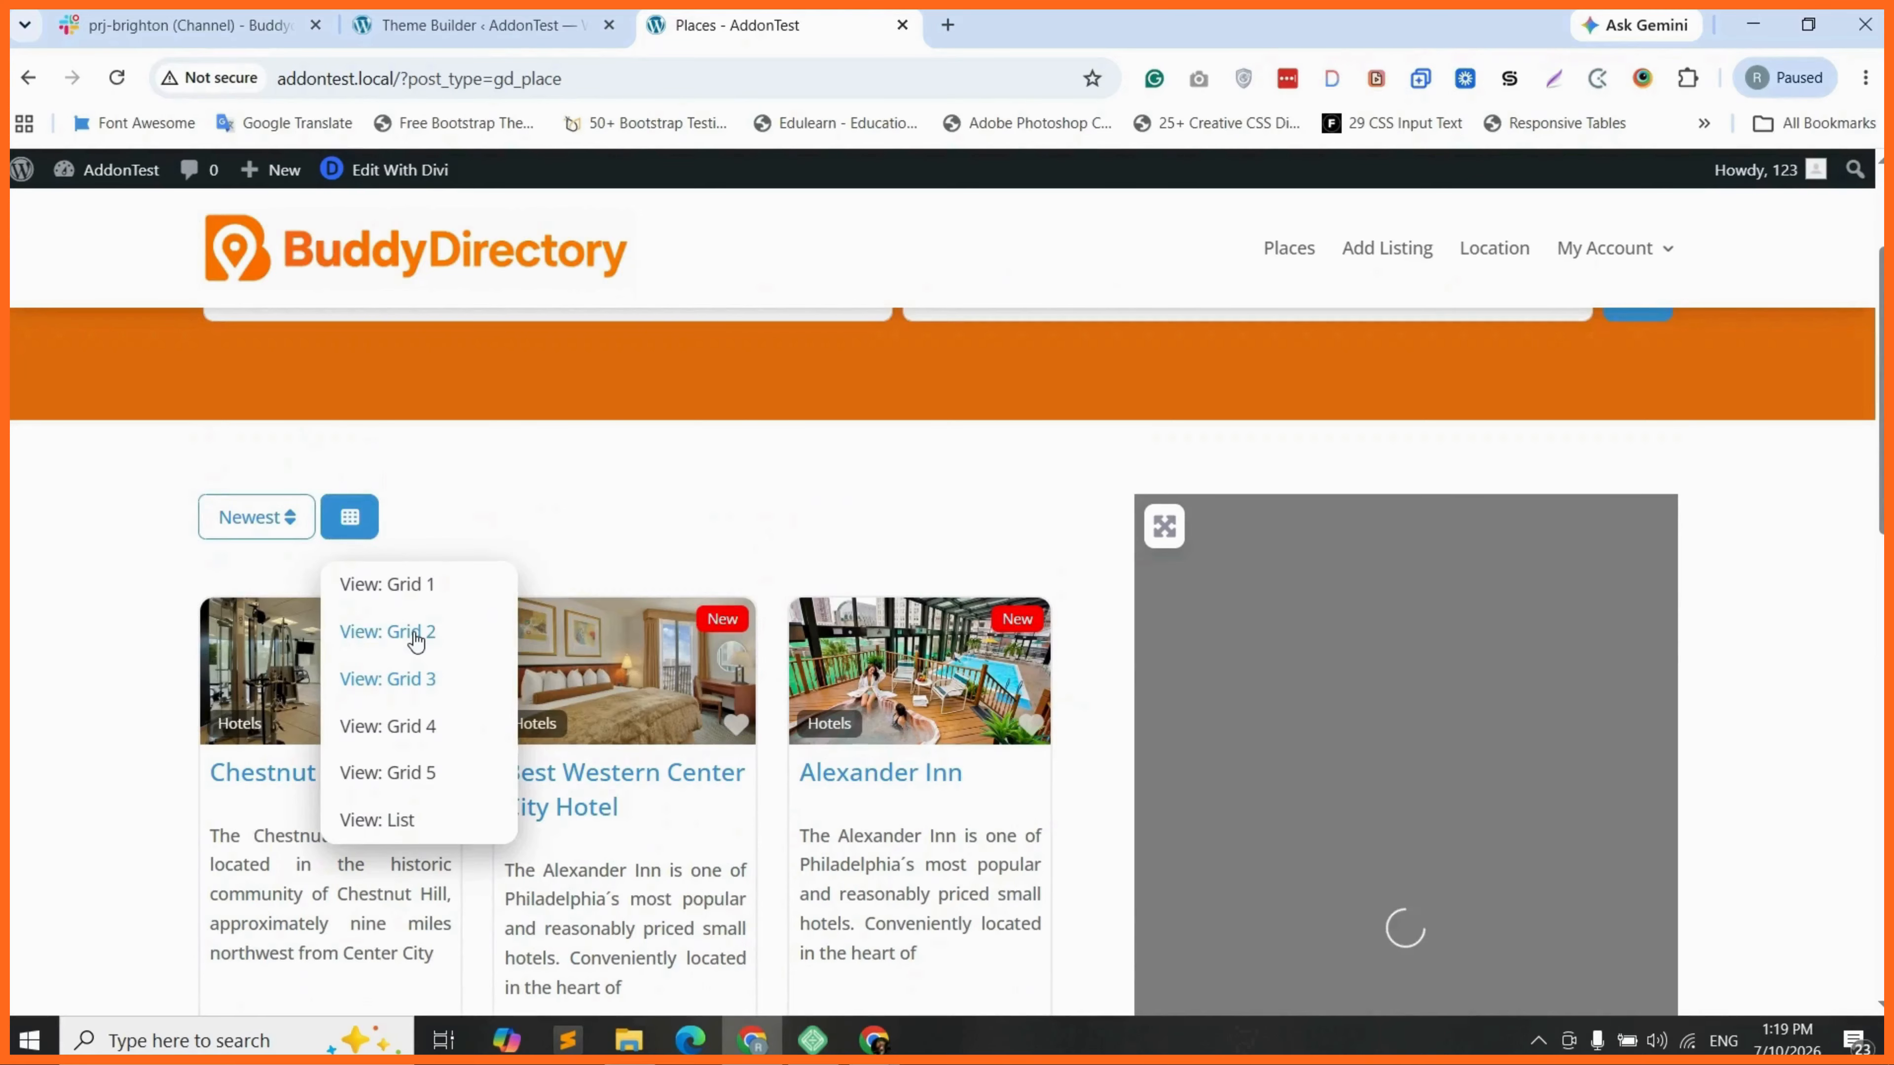
pyautogui.click(416, 632)
pyautogui.scroll(-3, 569, 597)
pyautogui.scroll(-5, 569, 597)
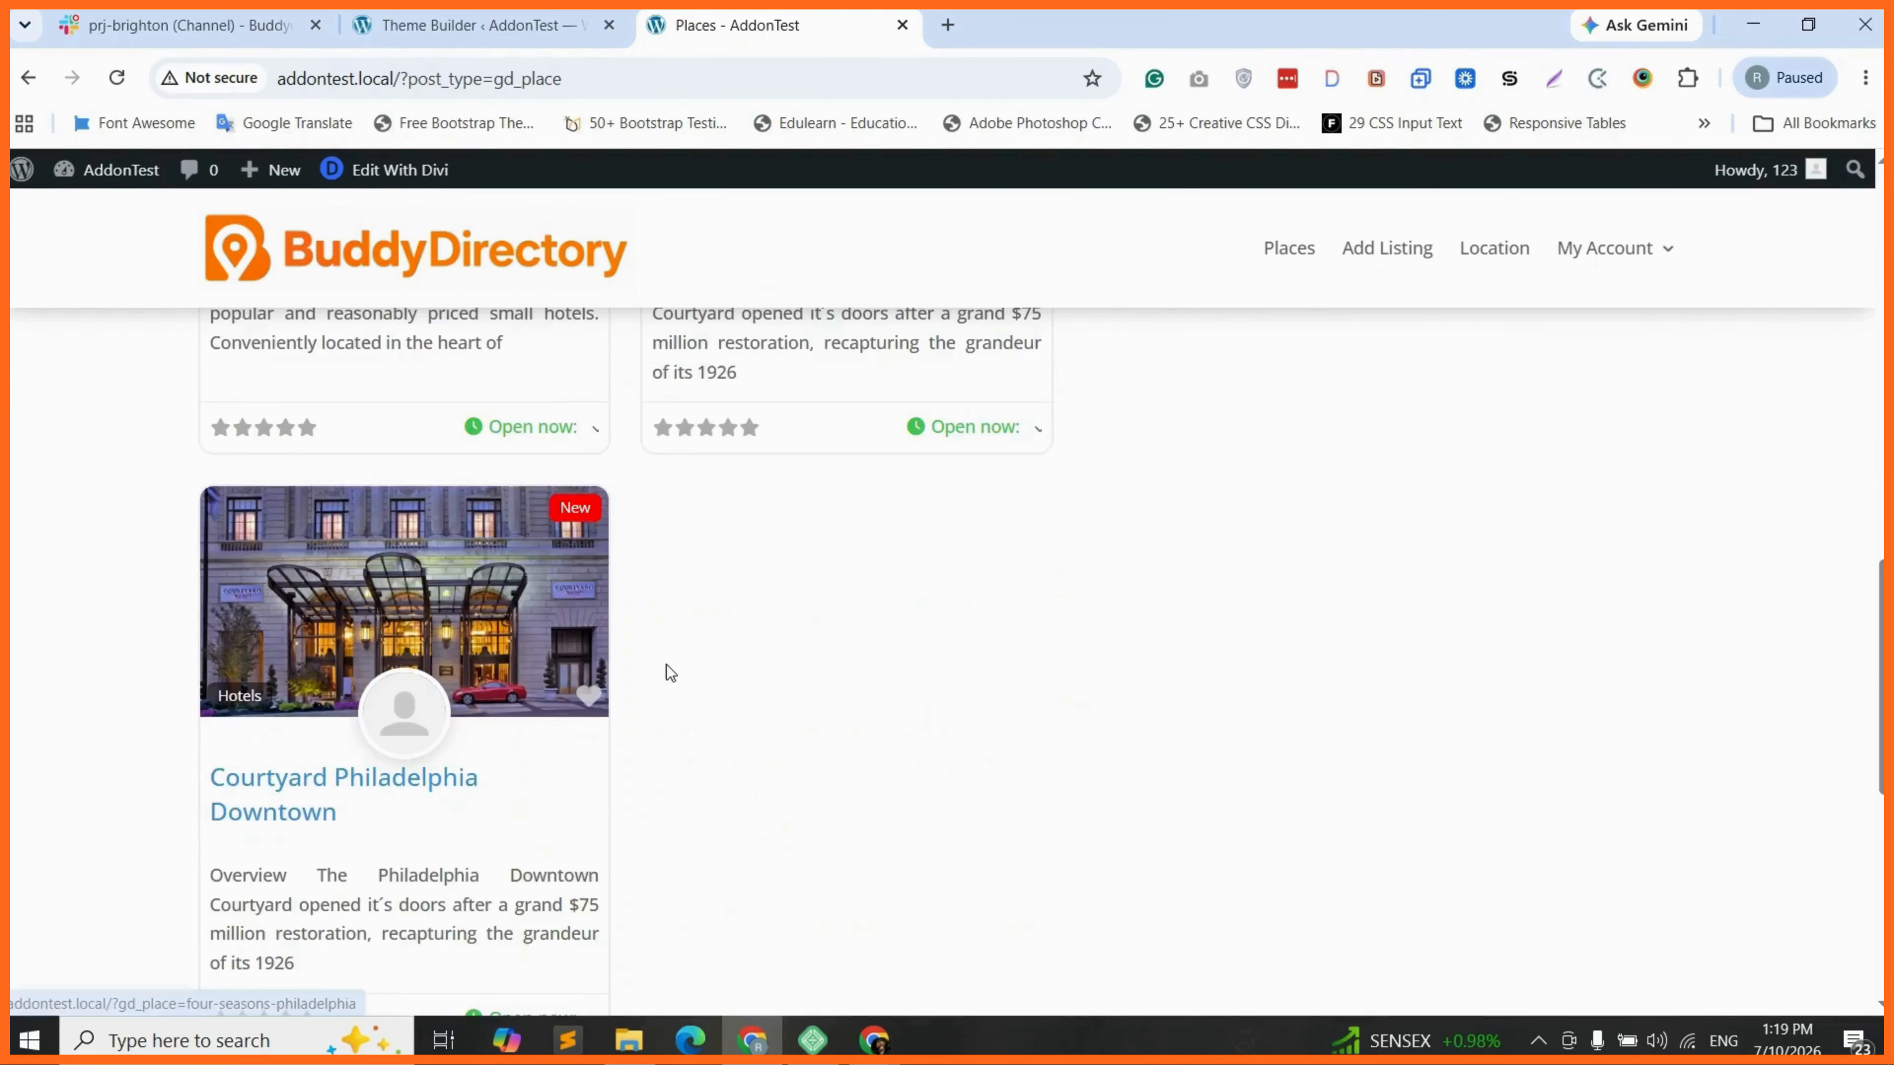
pyautogui.scroll(-8, 333, 547)
pyautogui.scroll(7, 903, 553)
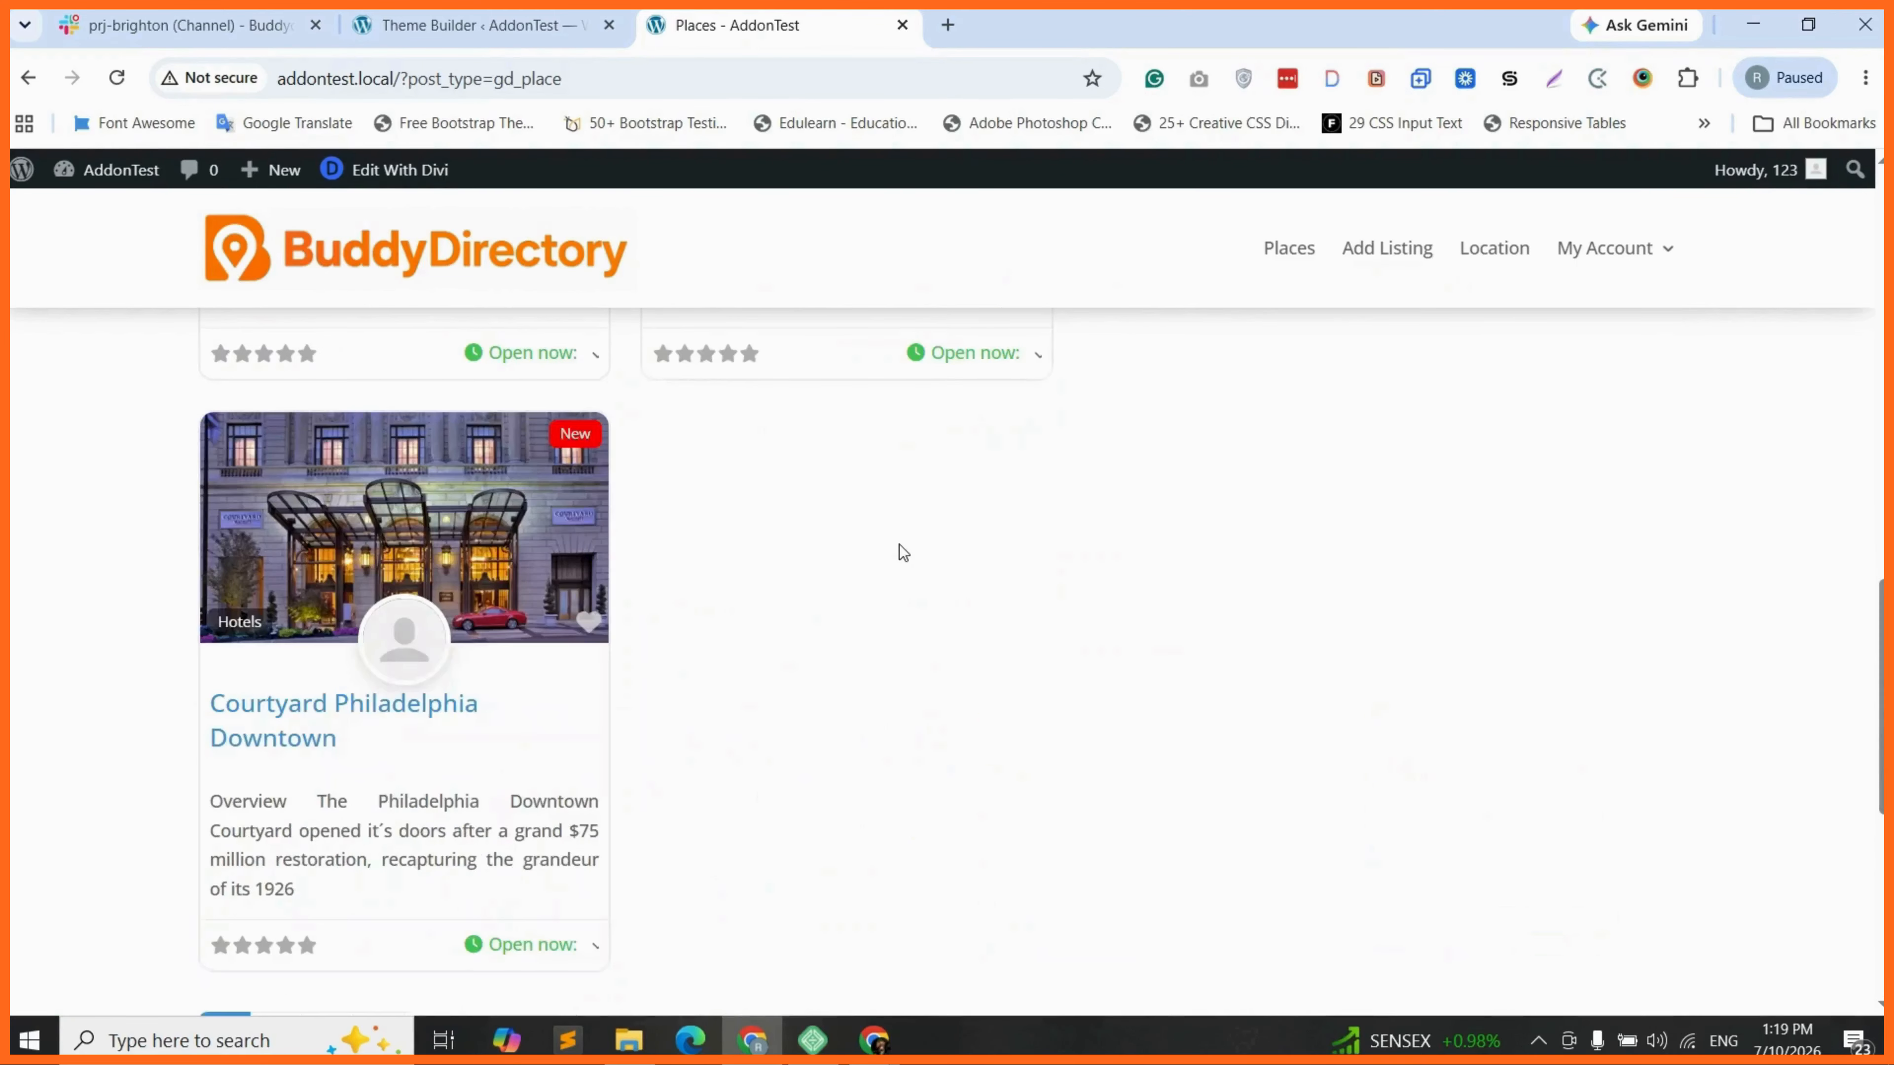
pyautogui.scroll(9, 903, 553)
pyautogui.scroll(2, 1382, 679)
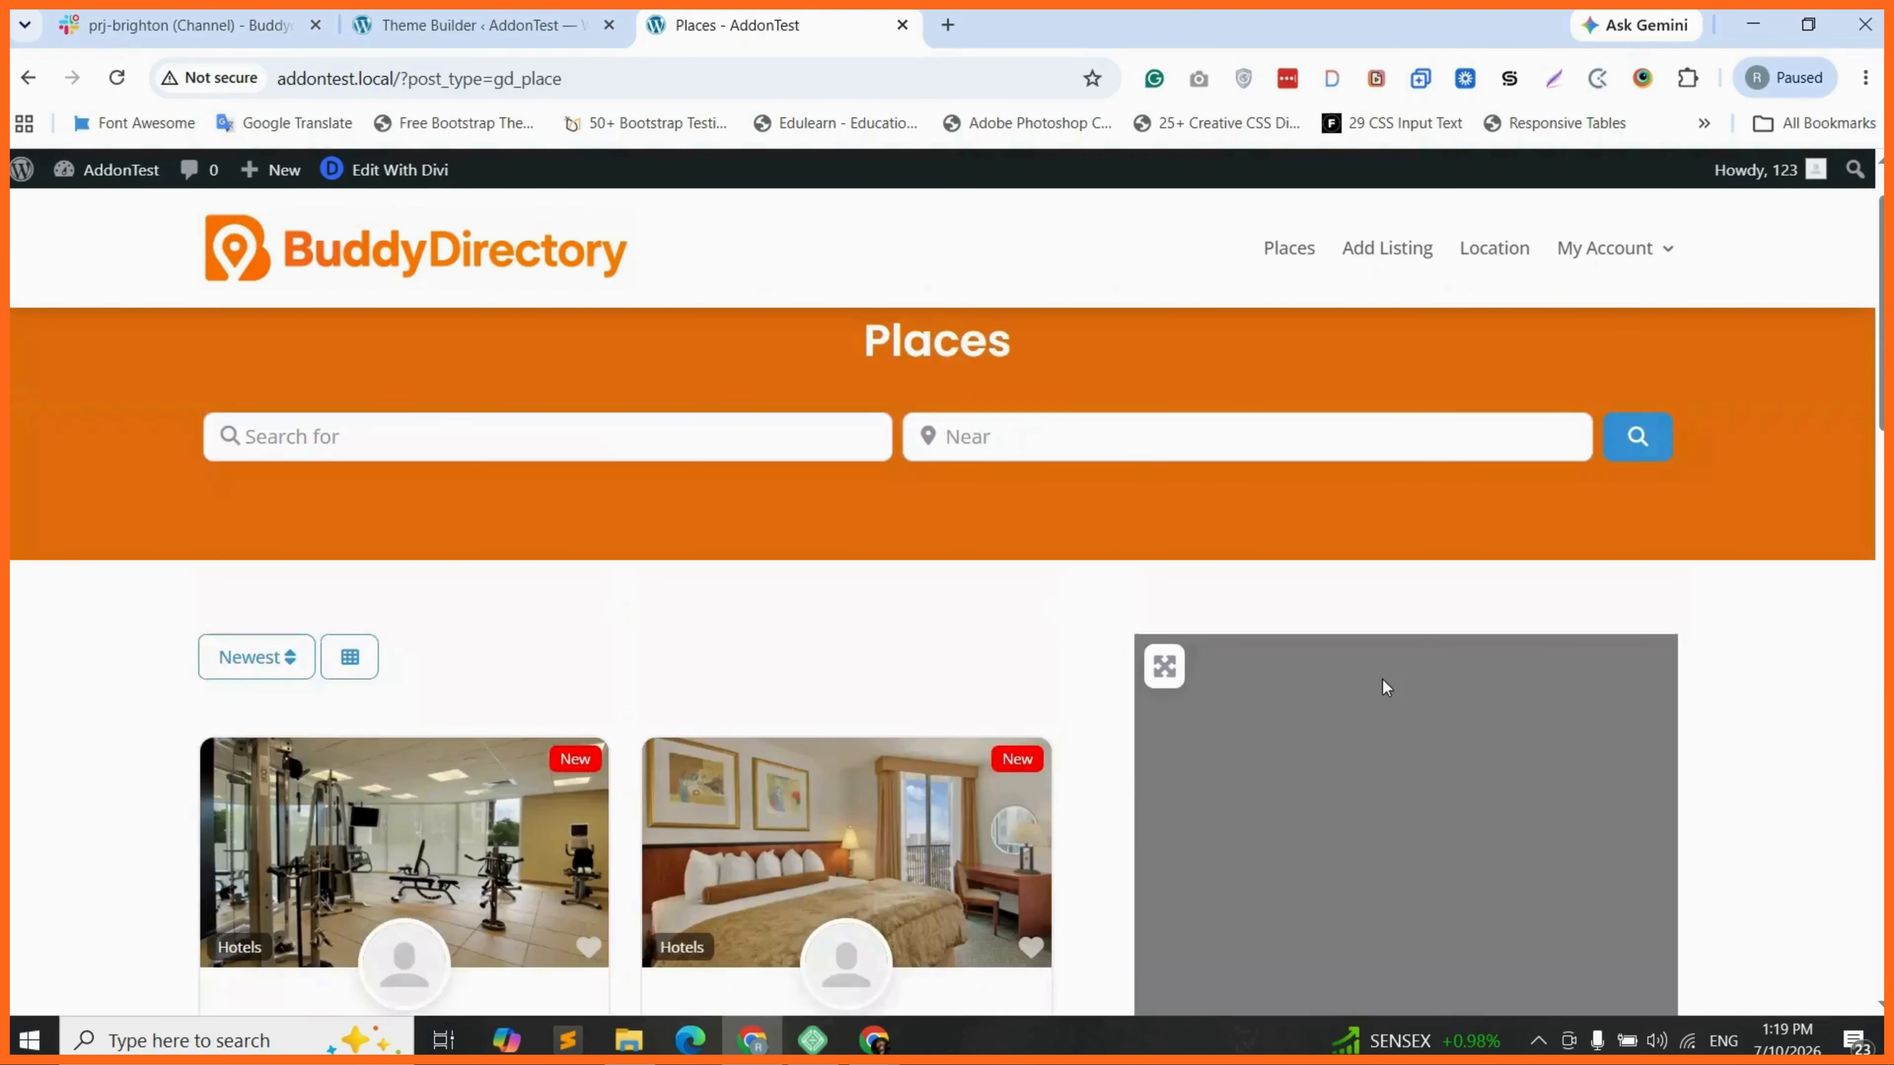
pyautogui.scroll(1, 1381, 680)
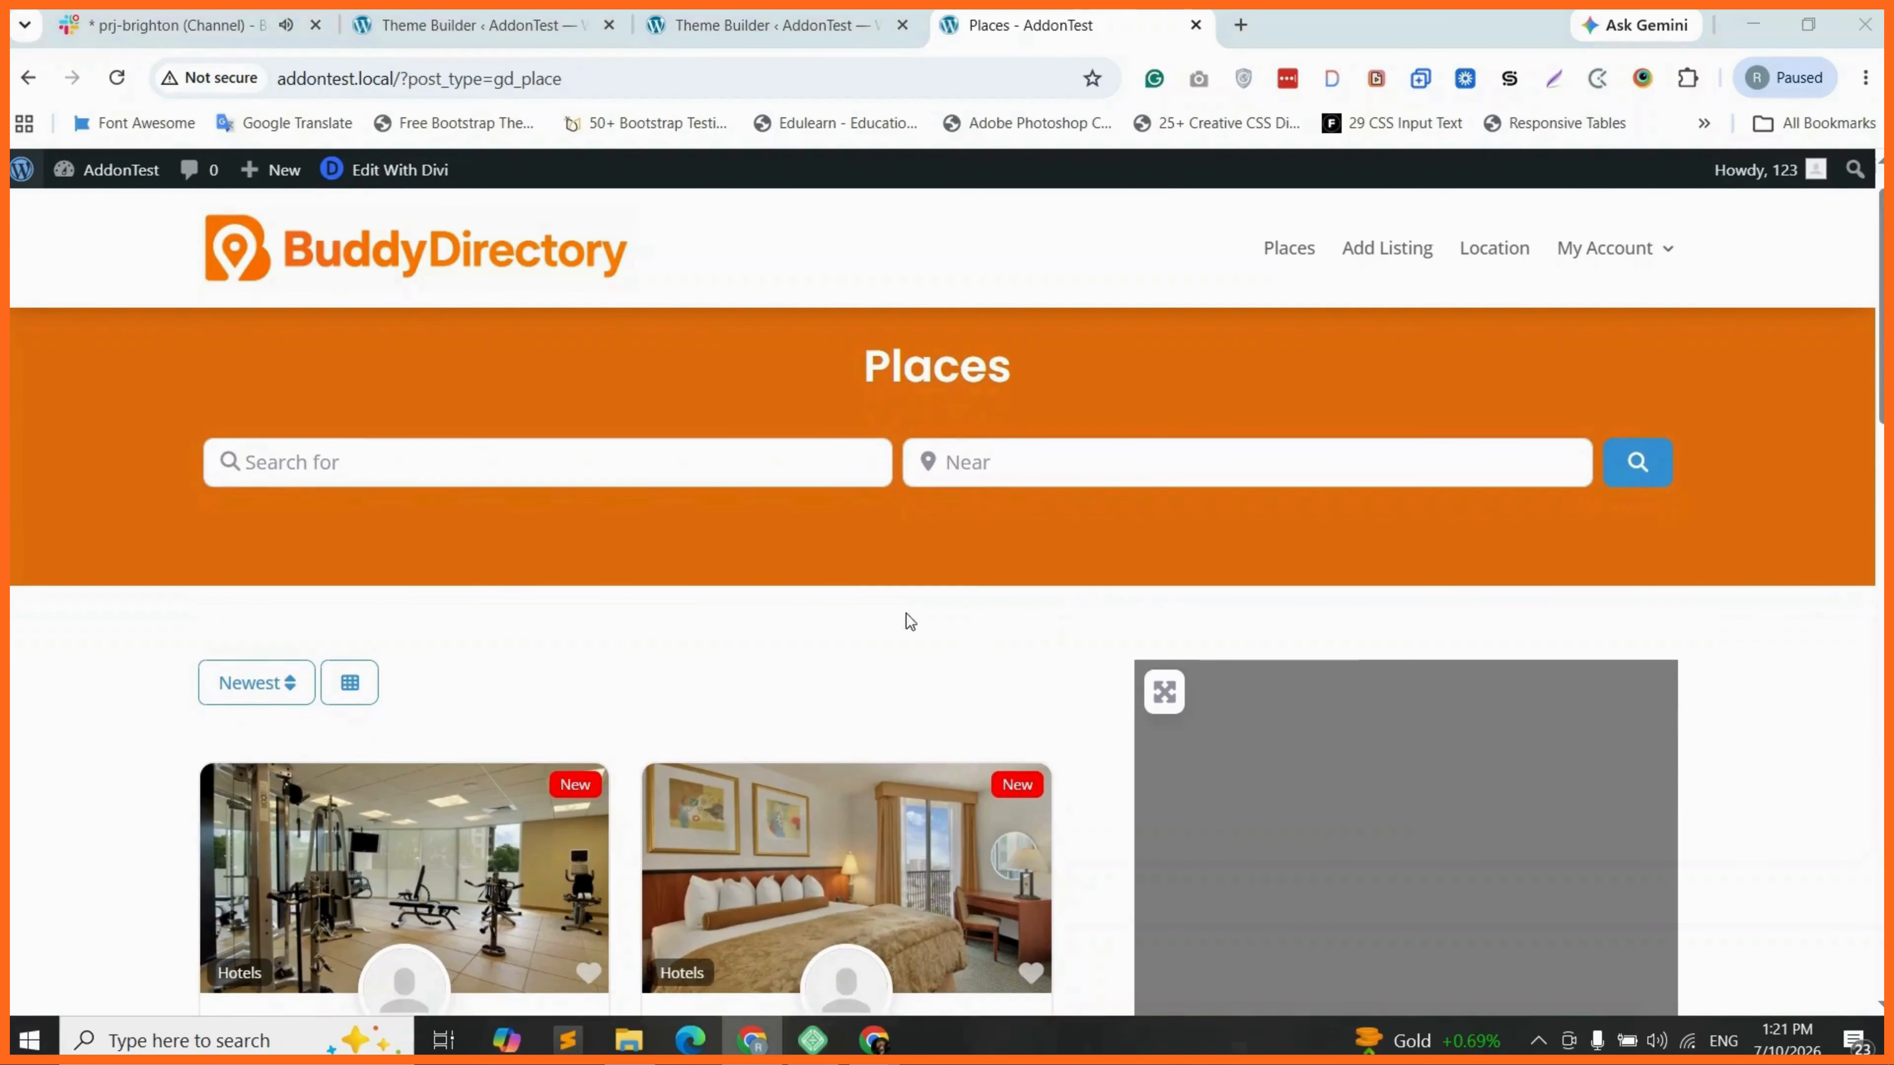
# Step: Run a search with empty fields and compare the search results page with the Places archive layout
pyautogui.scroll(1, 908, 627)
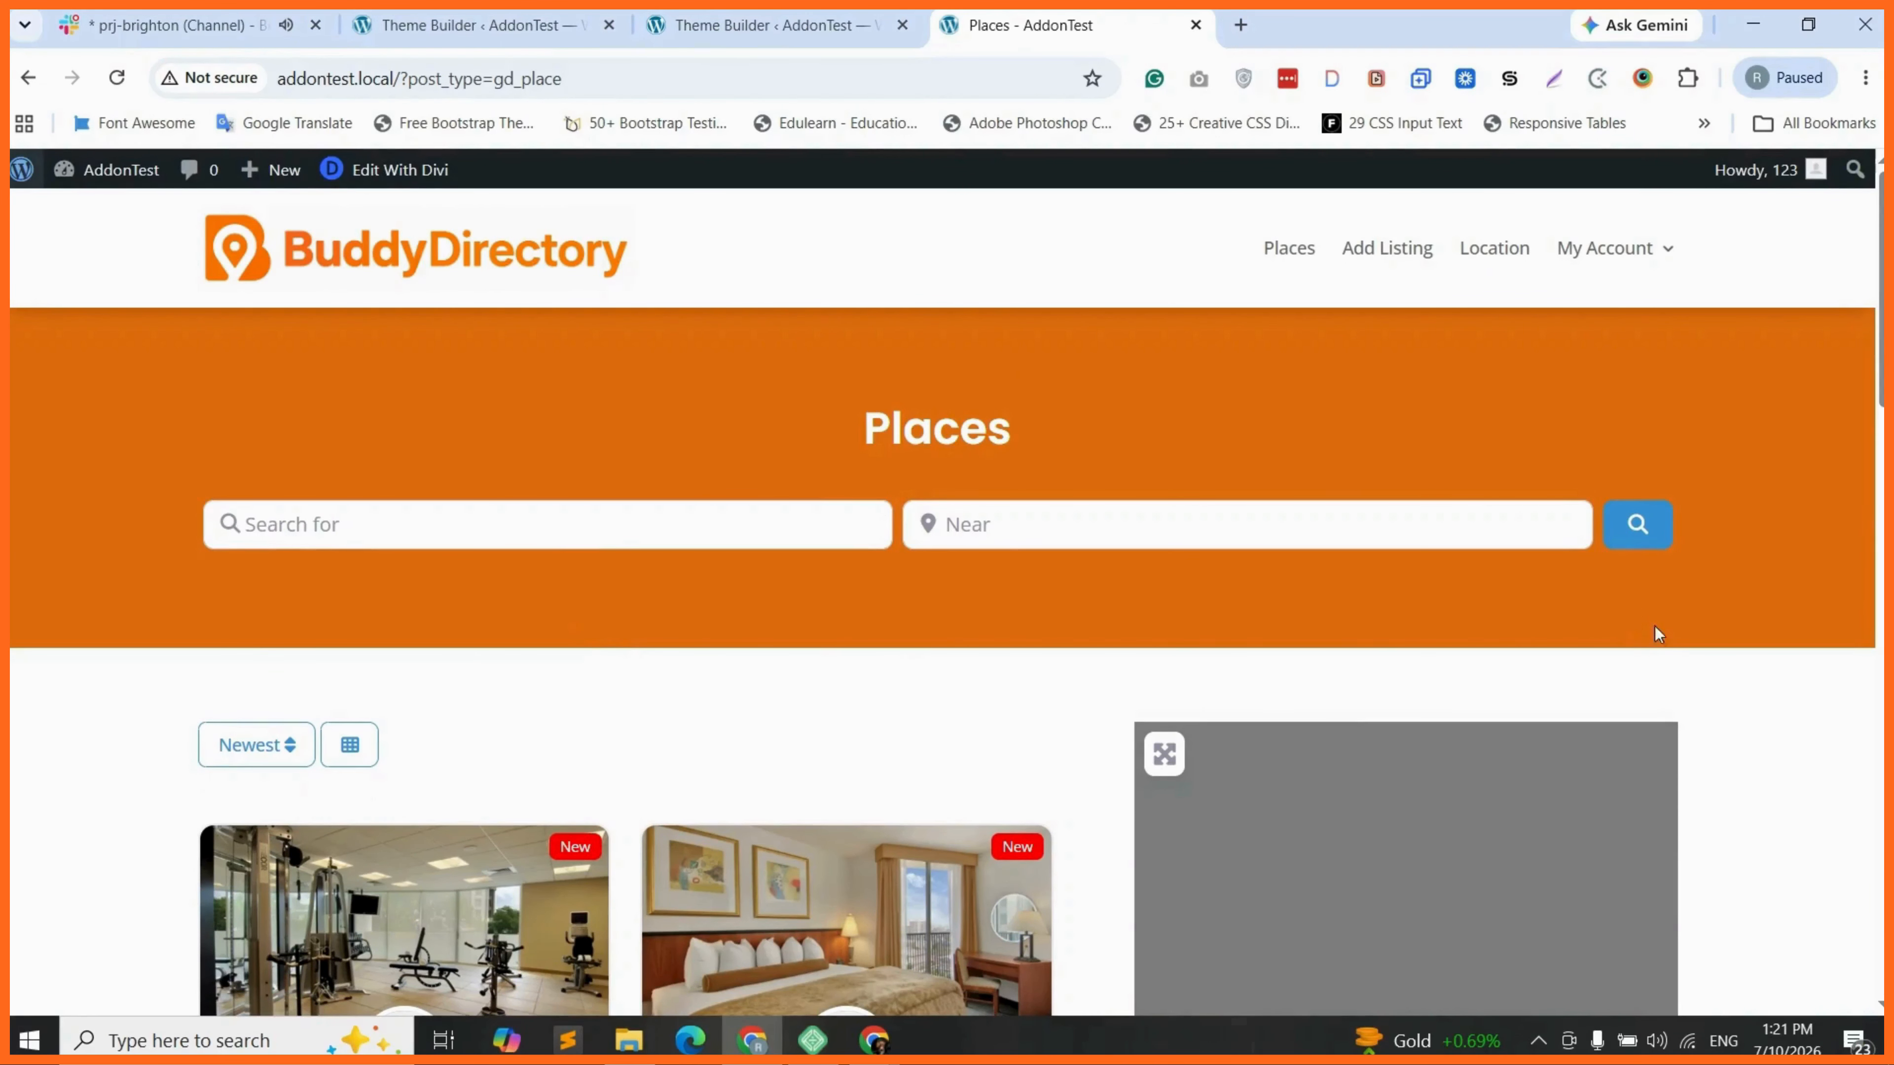
pyautogui.click(1641, 531)
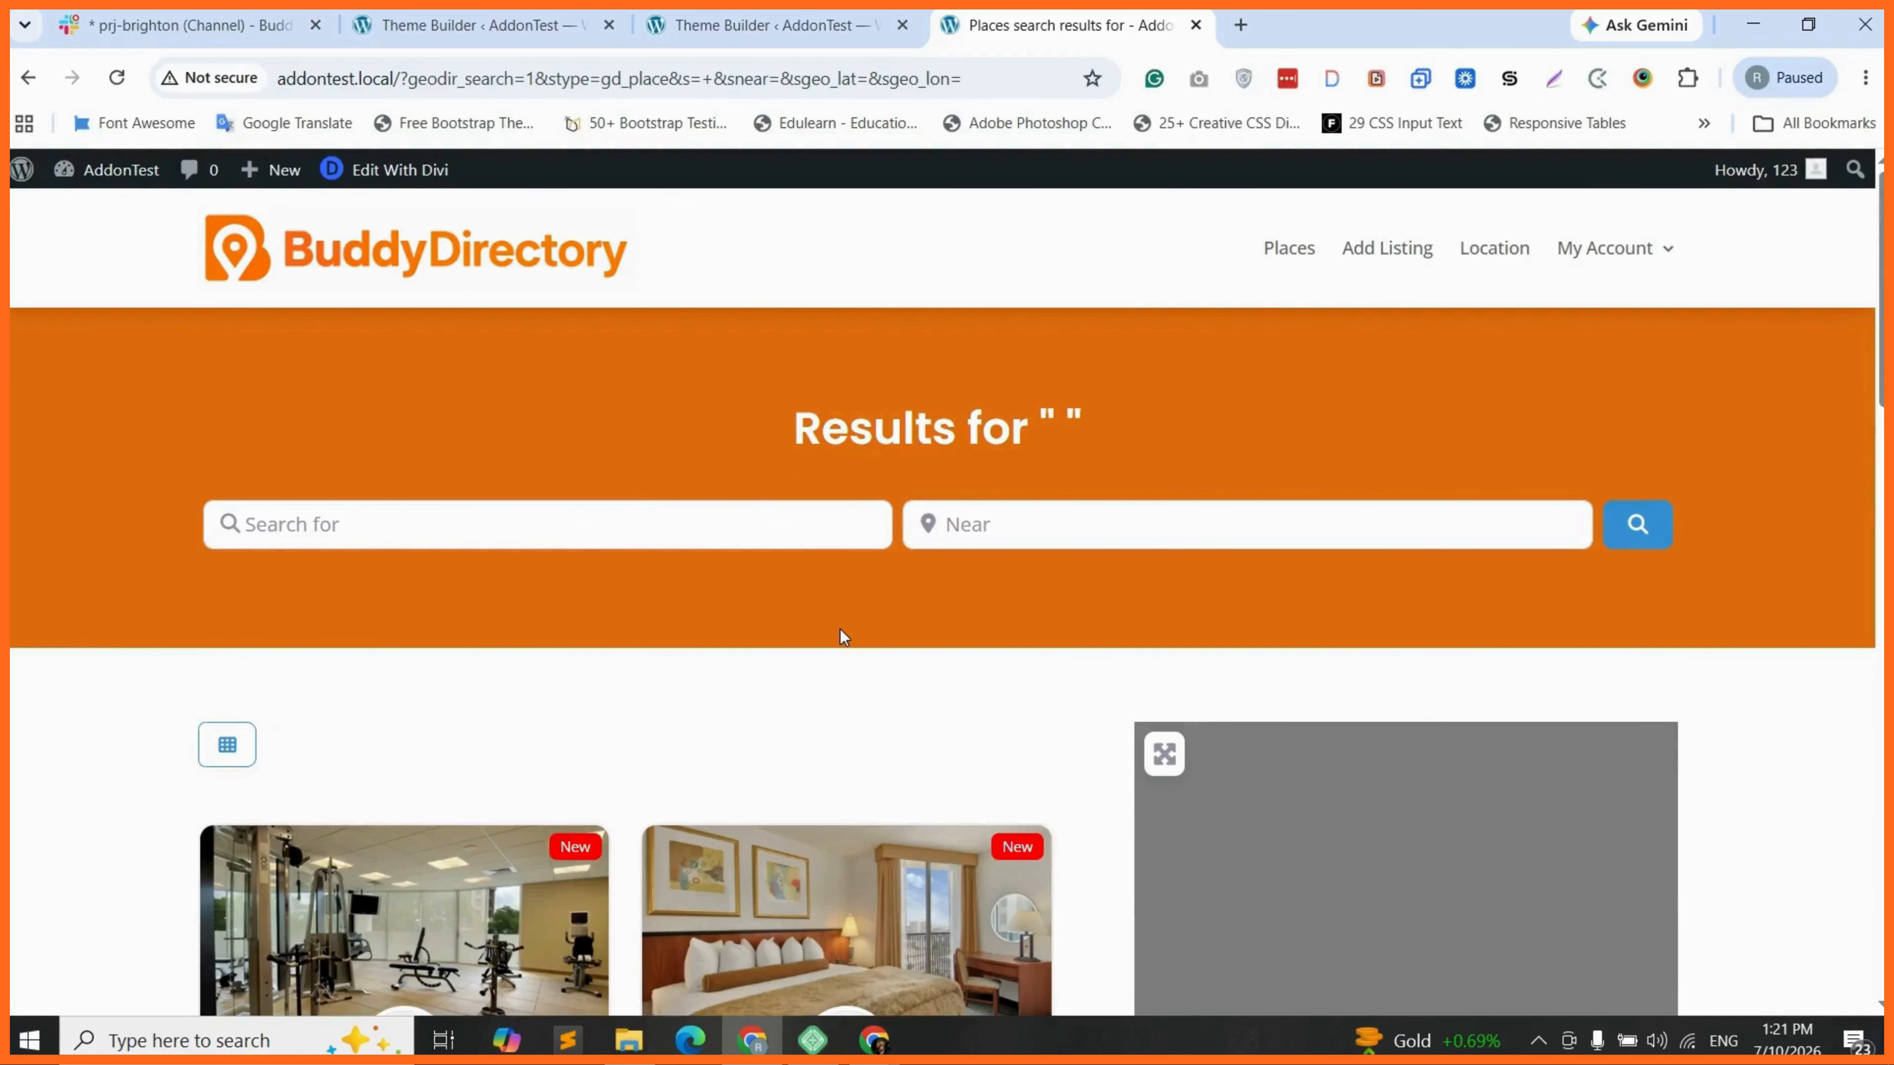
pyautogui.scroll(-15, 840, 629)
pyautogui.scroll(15, 963, 661)
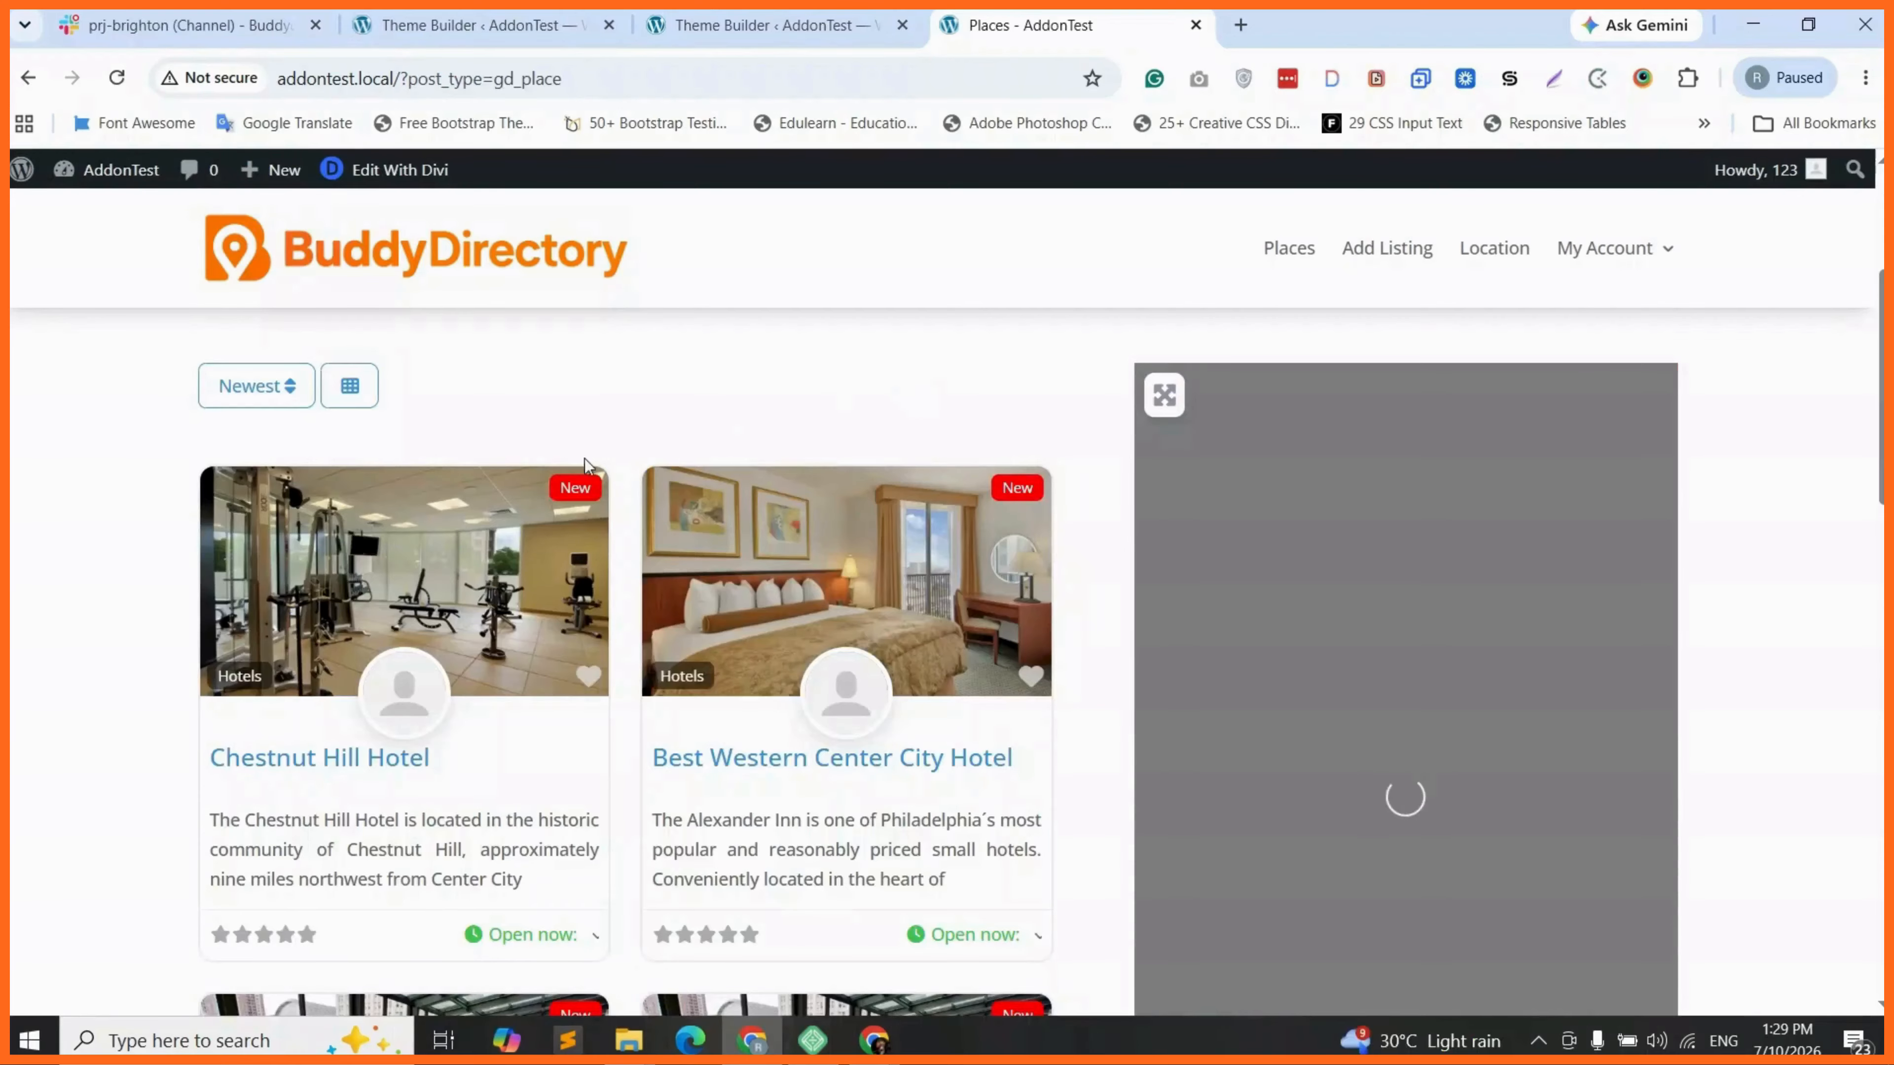
pyautogui.scroll(-2, 480, 622)
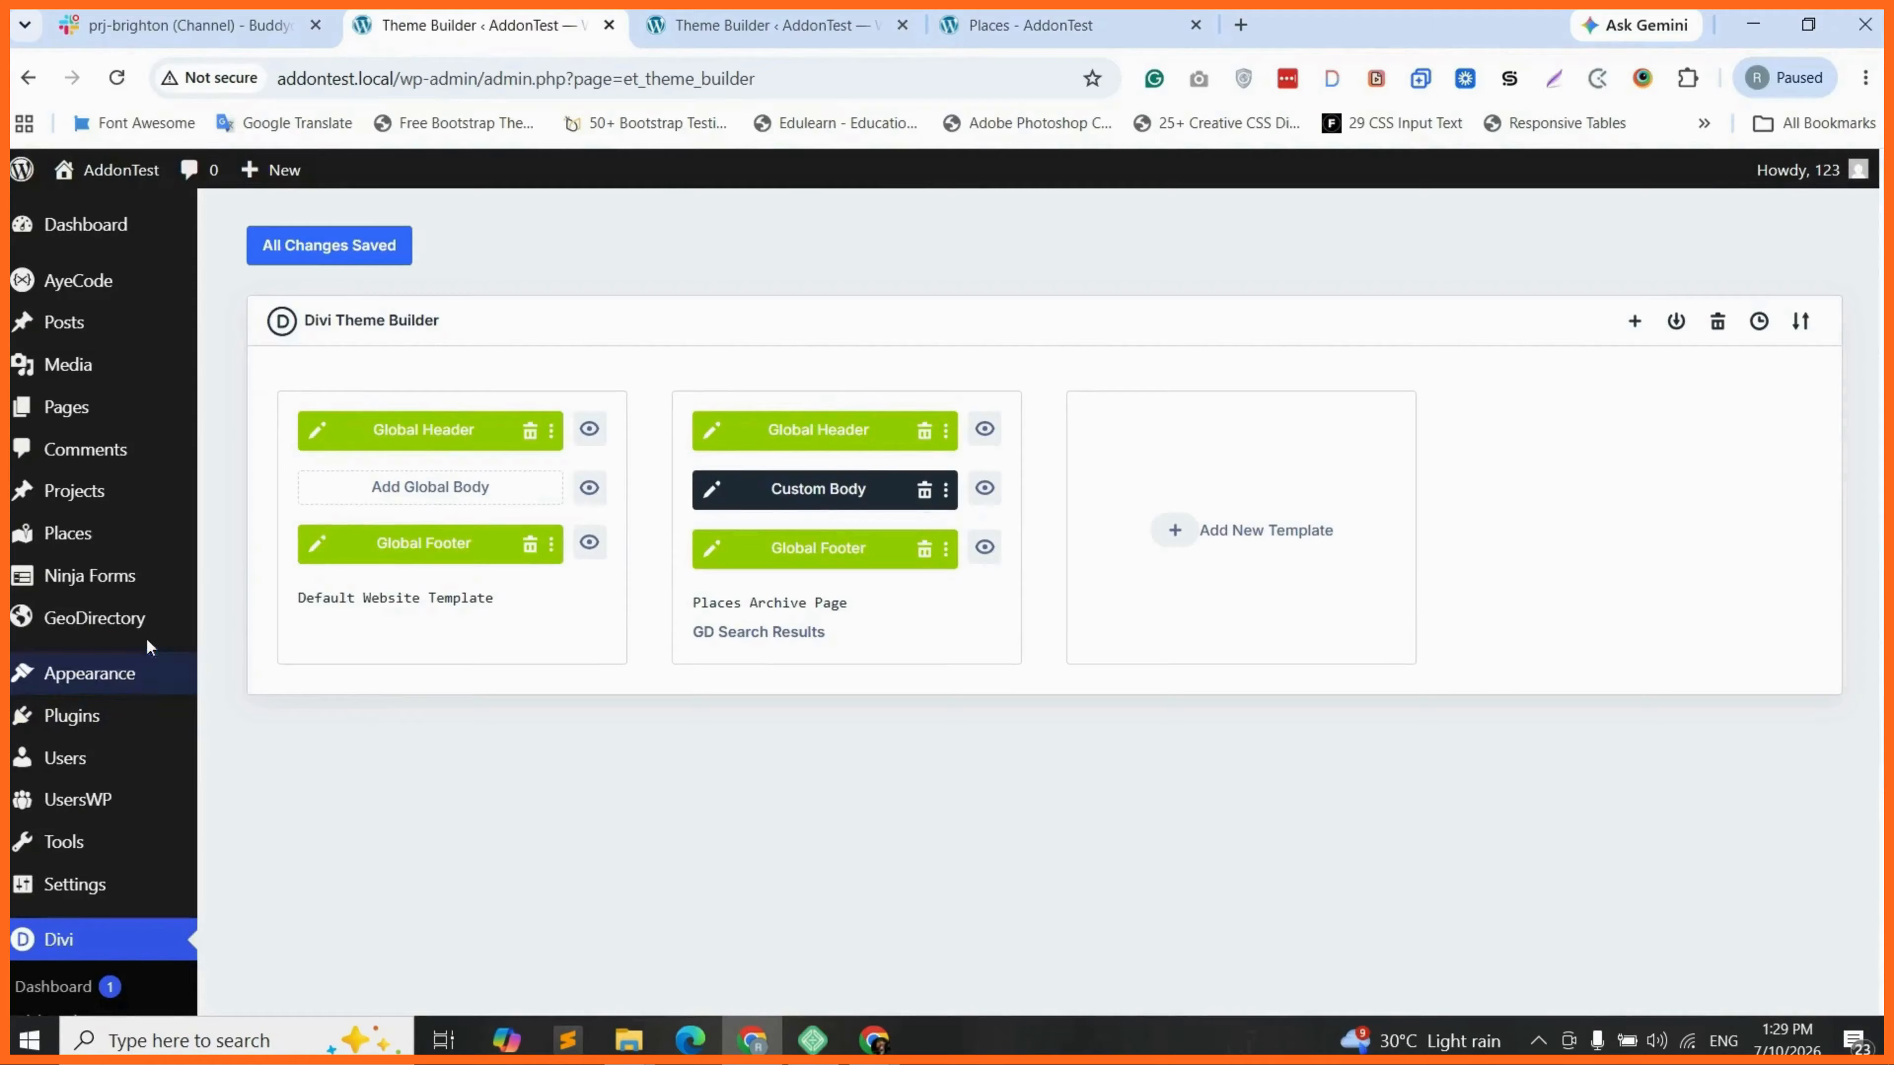
# Step: Open the Pages section of the GeoDirectory general settings and review the page and template page assignments
pyautogui.moveTo(123, 619)
pyautogui.click(286, 658)
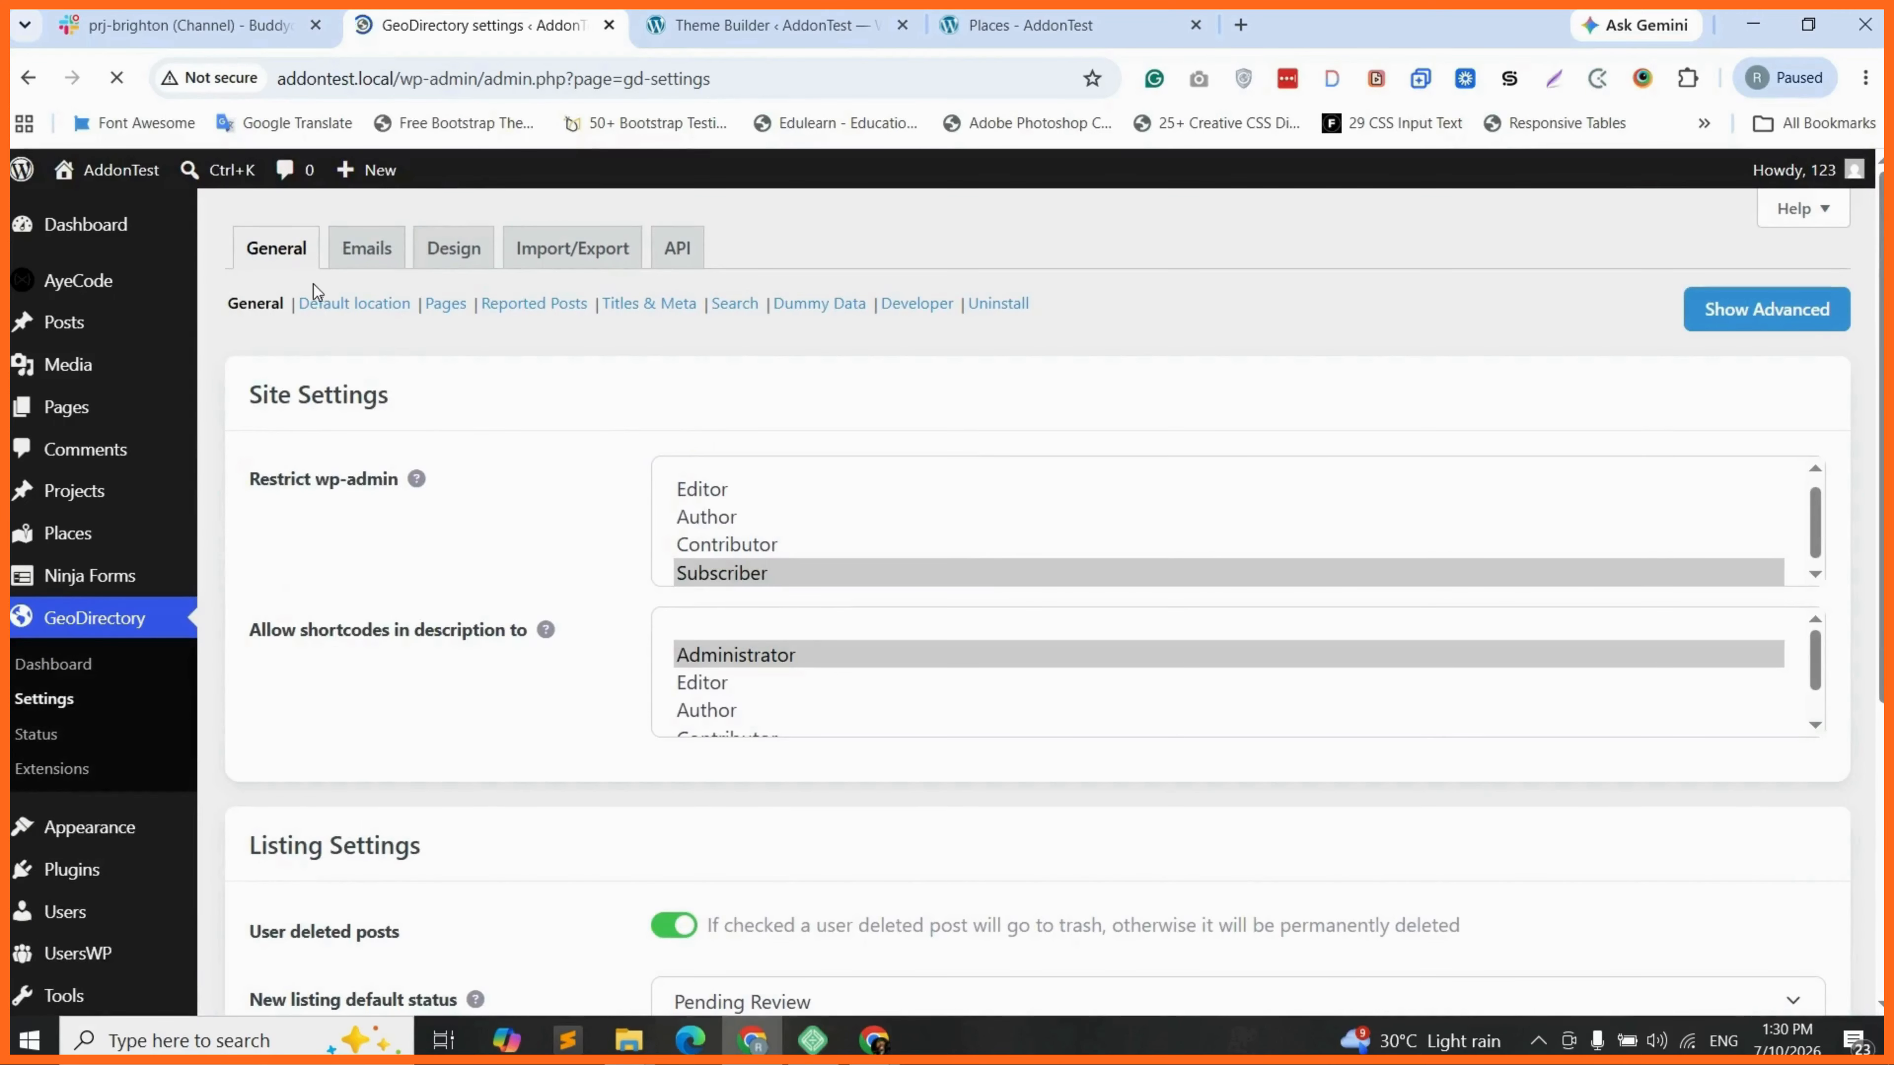
pyautogui.click(449, 307)
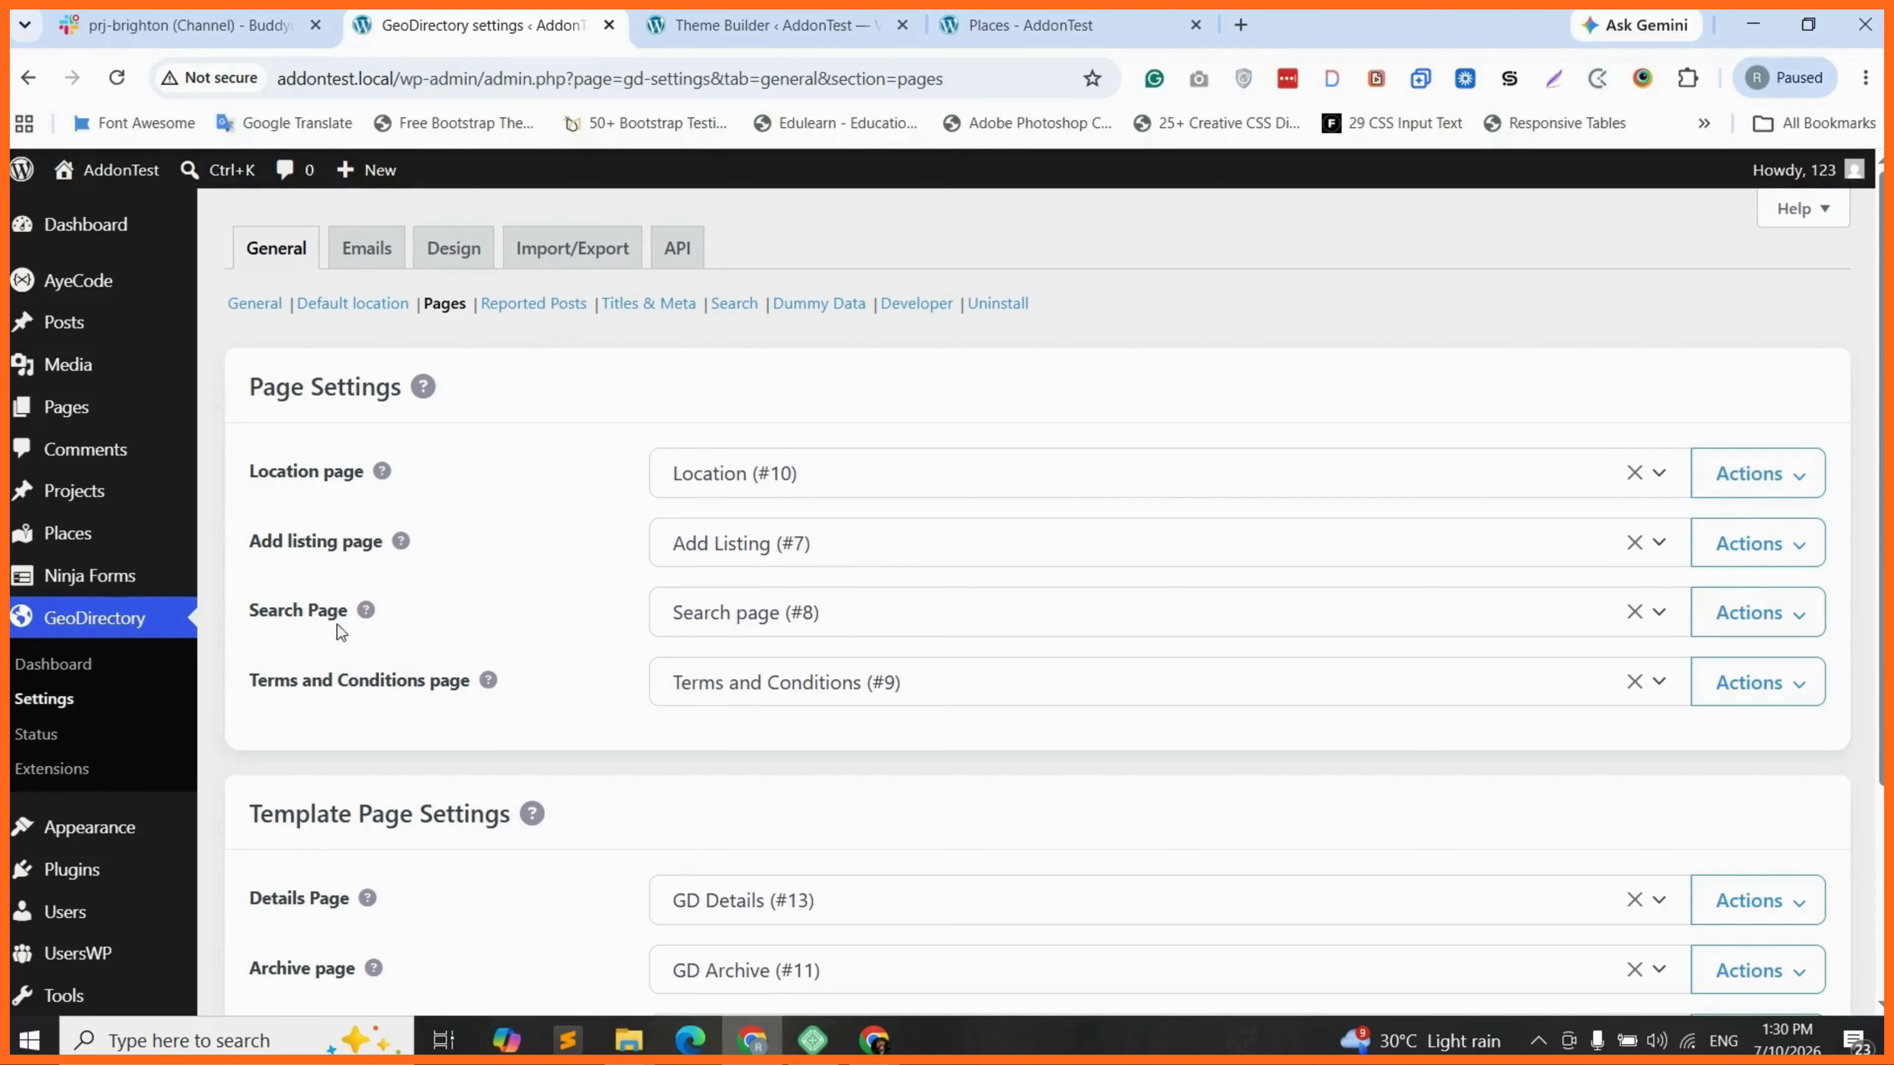
pyautogui.scroll(-1, 301, 632)
pyautogui.scroll(-1, 298, 545)
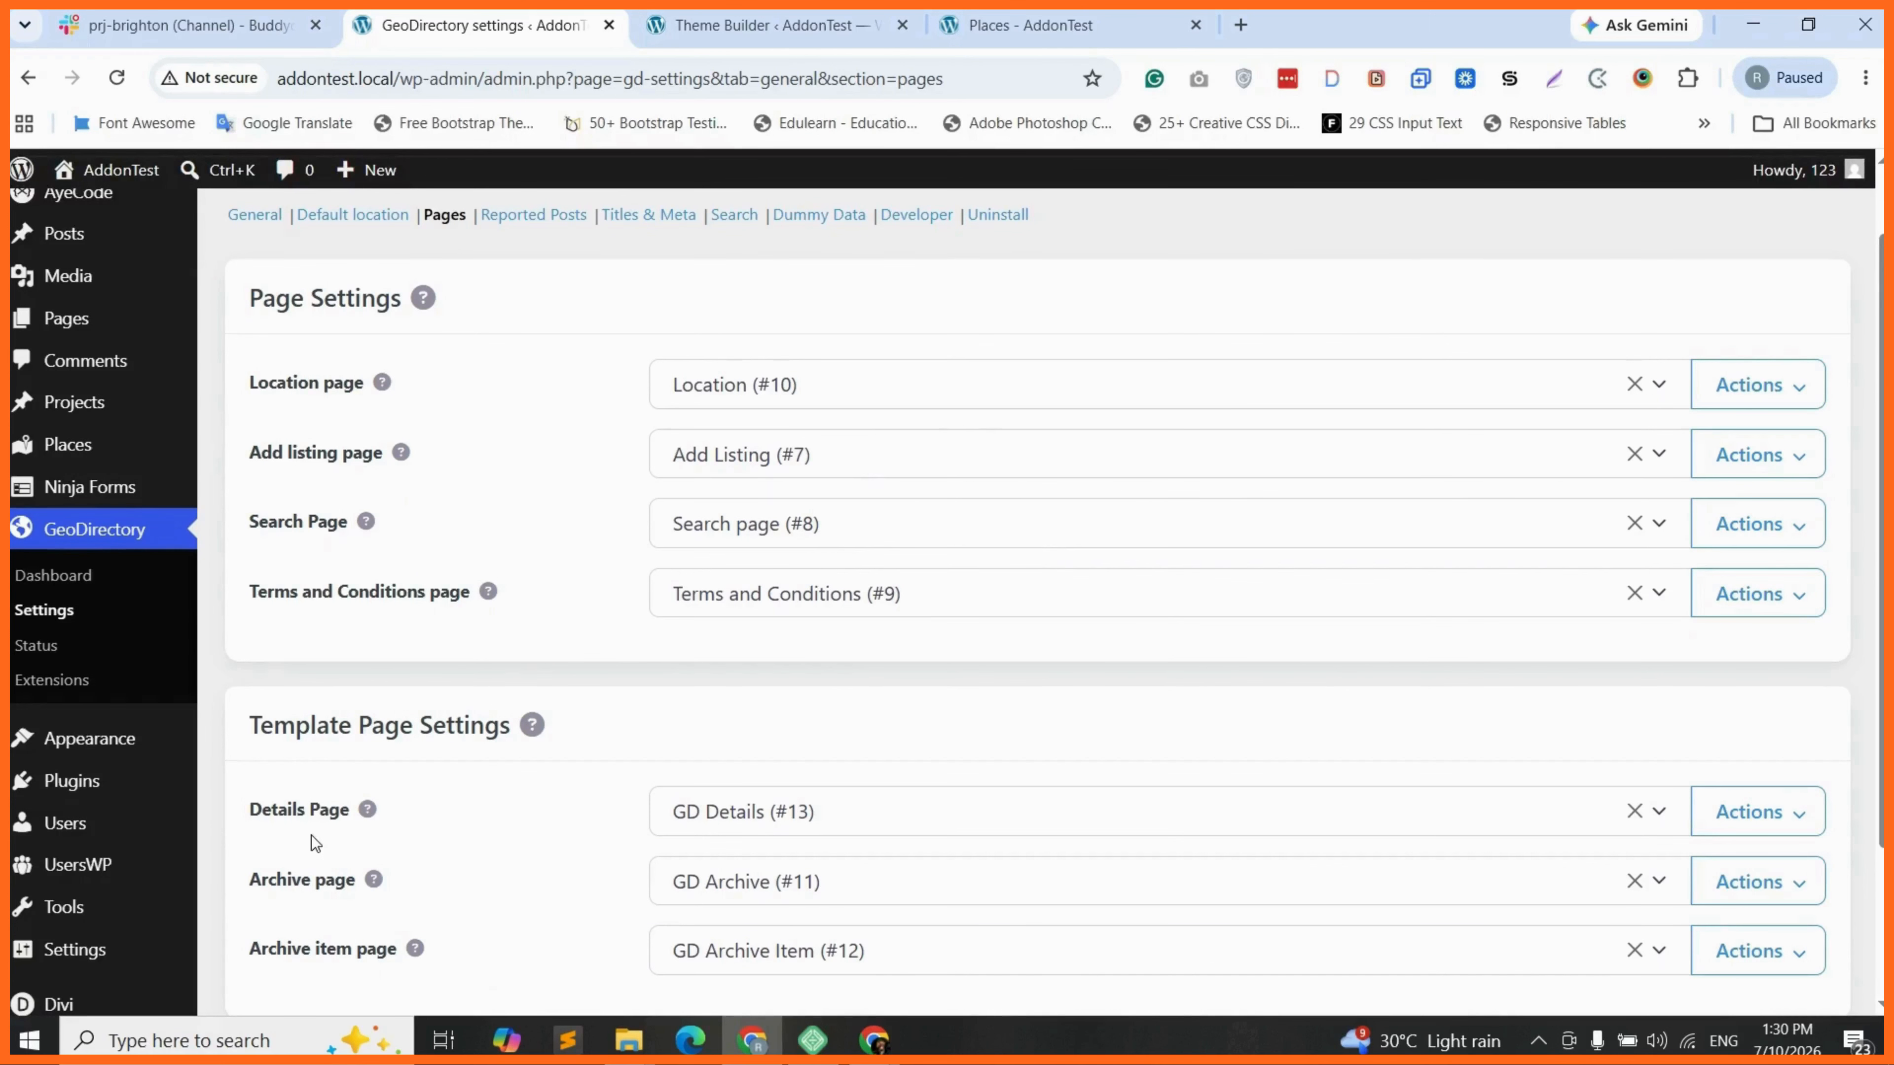
pyautogui.scroll(-2, 479, 880)
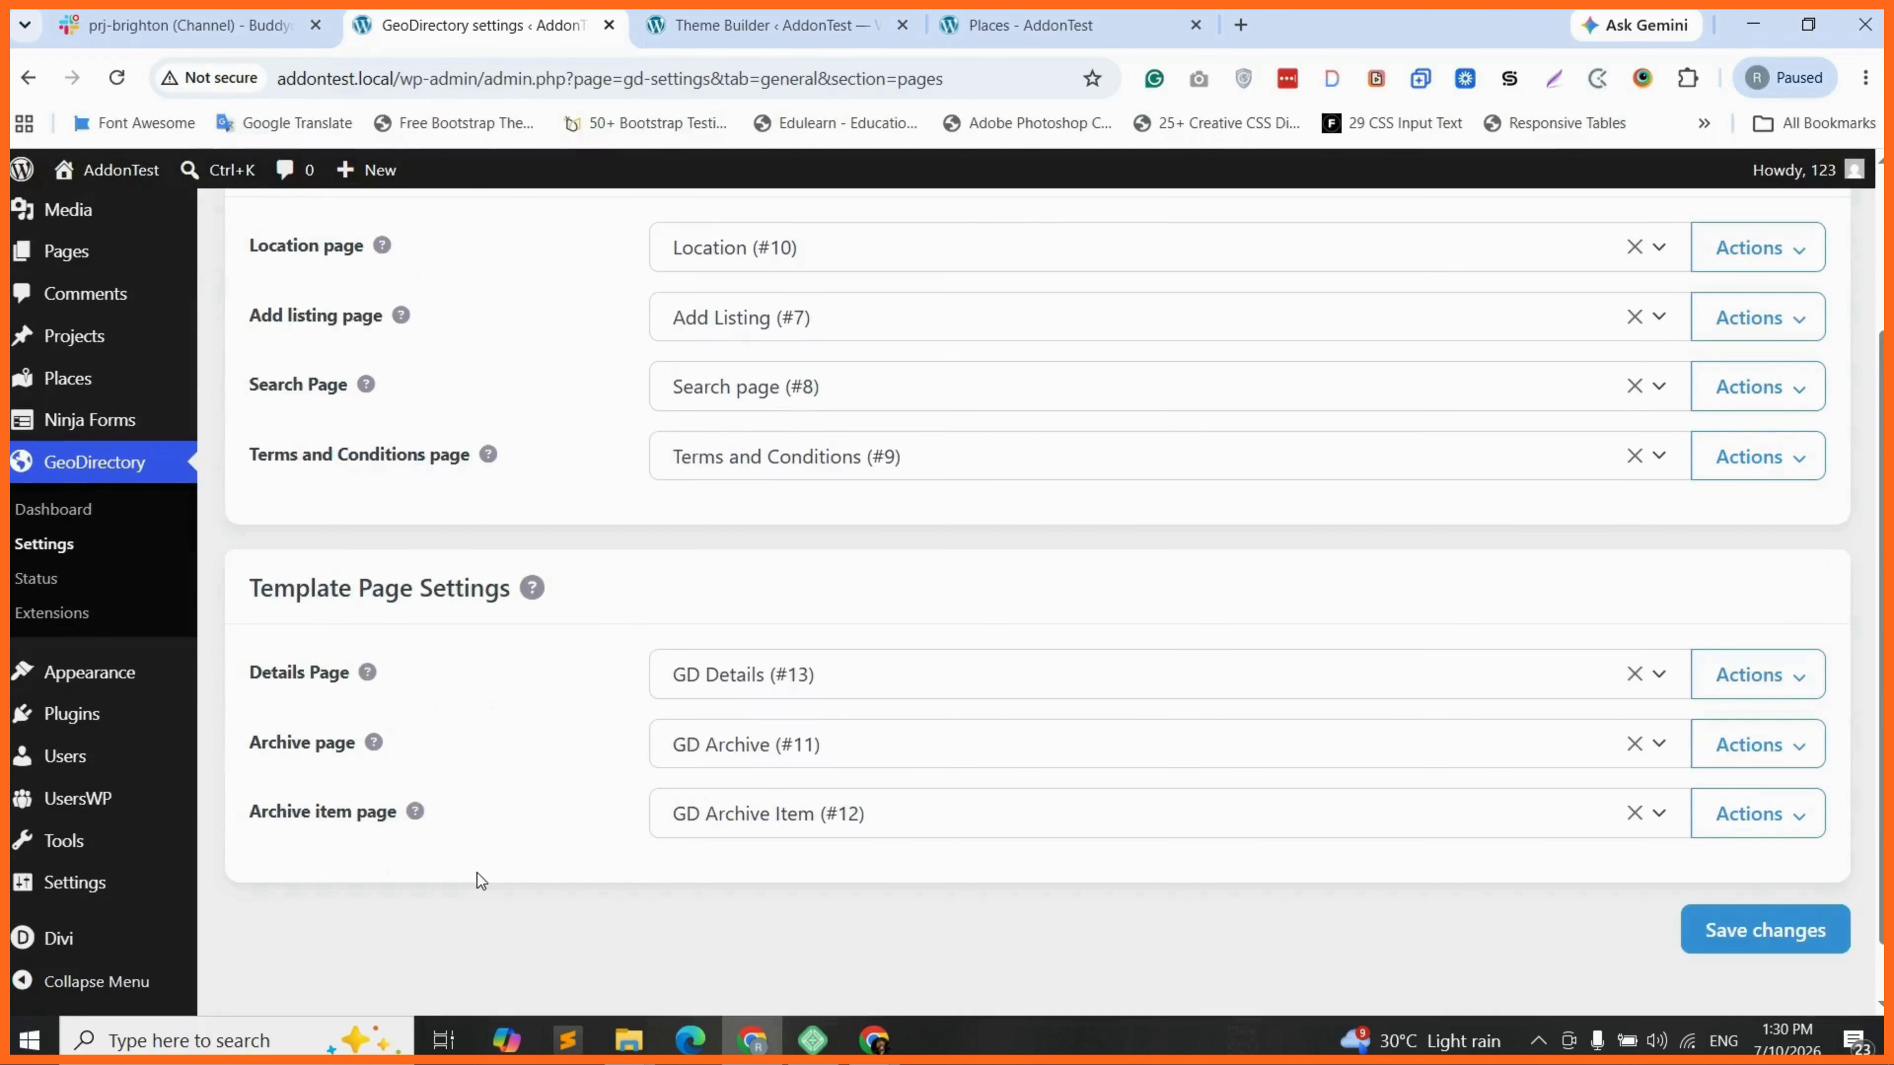
pyautogui.scroll(-1, 477, 874)
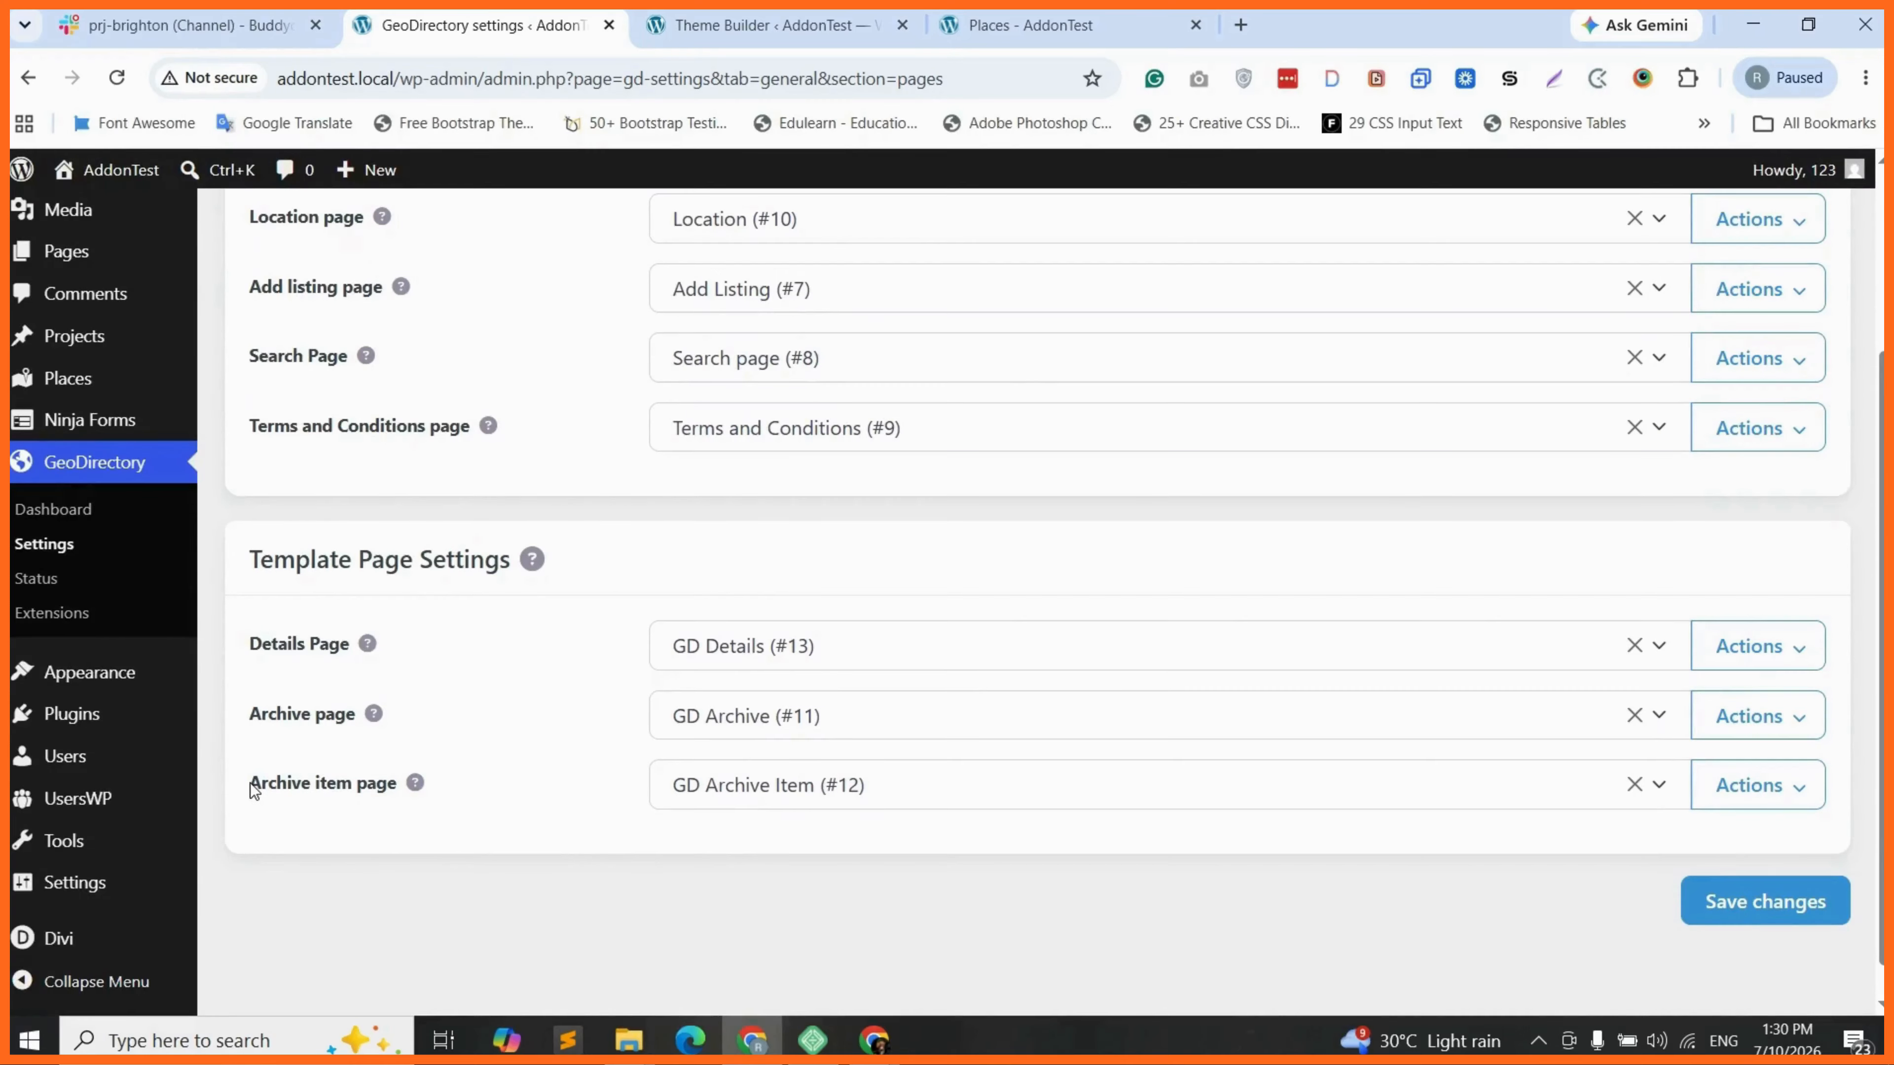
# Step: Open the GD Archive Item template page for editing from the GeoDirectory template page settings
pyautogui.moveTo(254, 789); pyautogui.dragTo(392, 789)
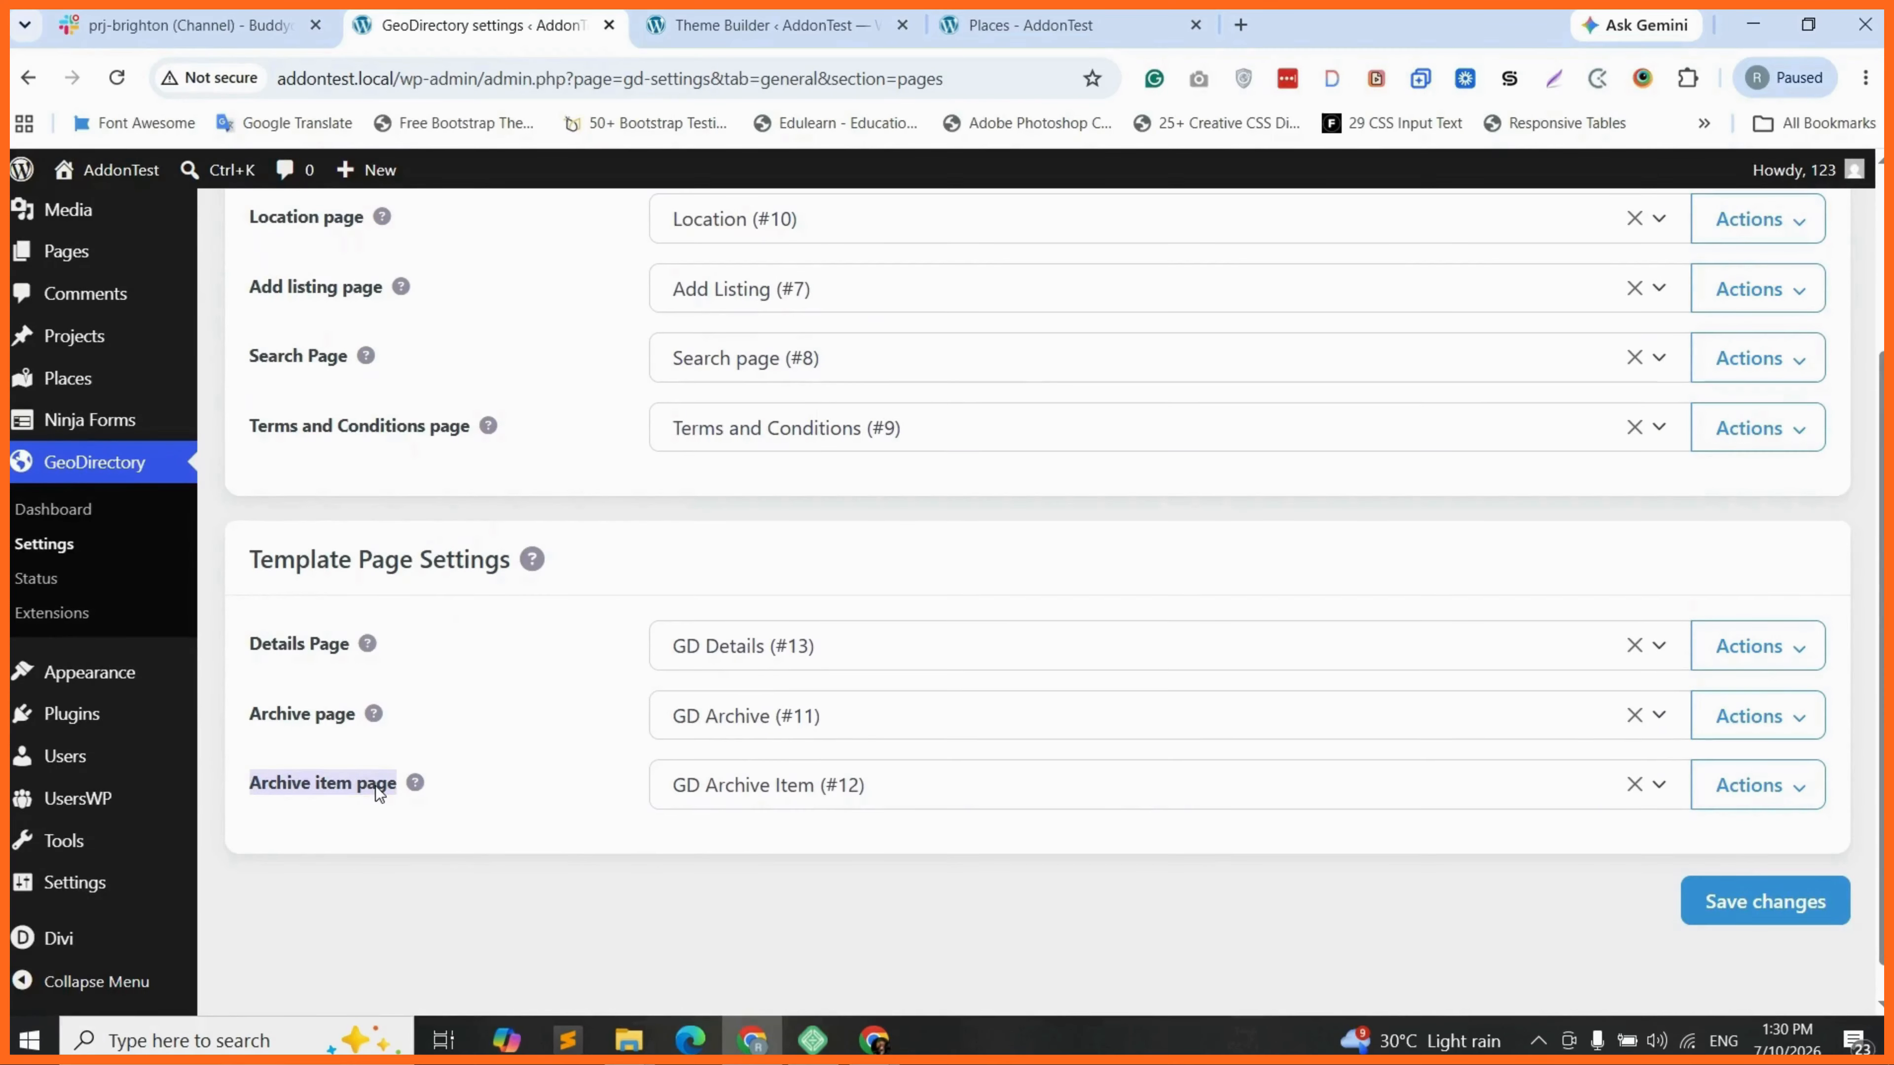
pyautogui.click(864, 795)
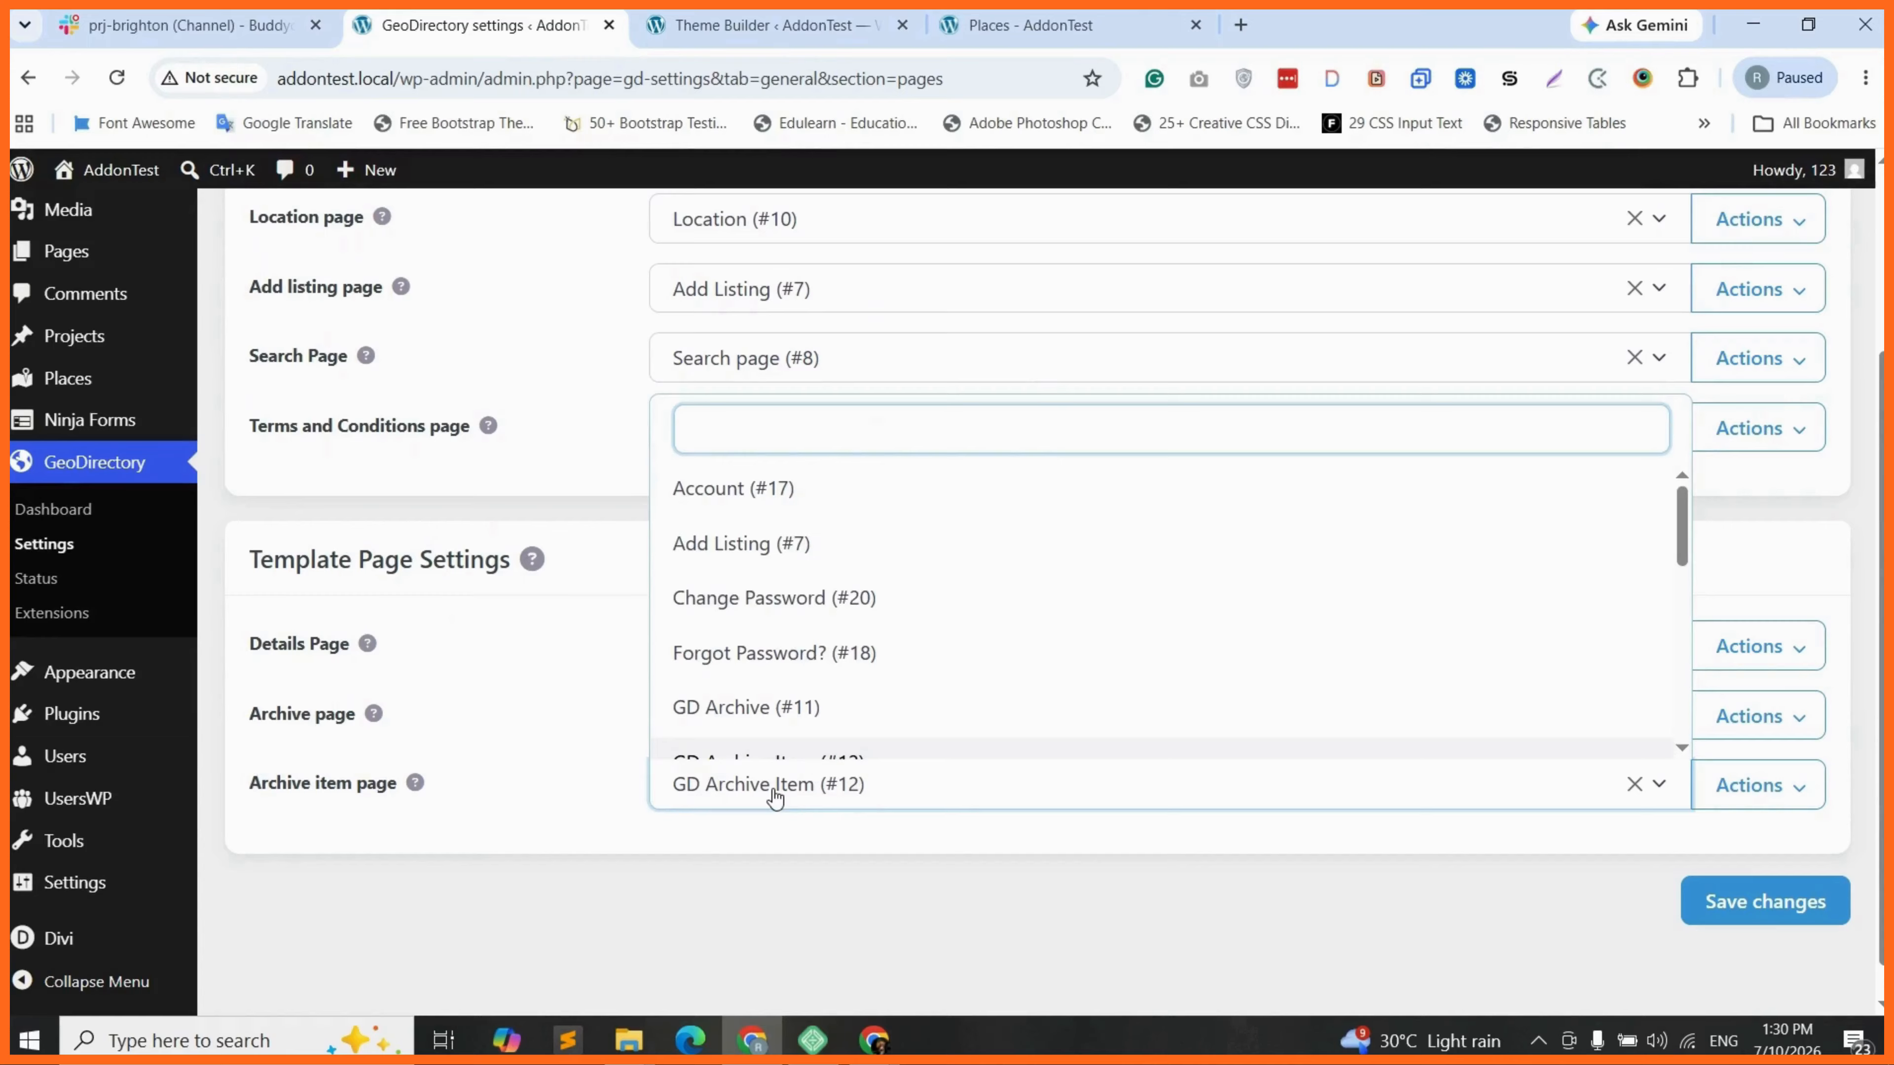
pyautogui.click(963, 817)
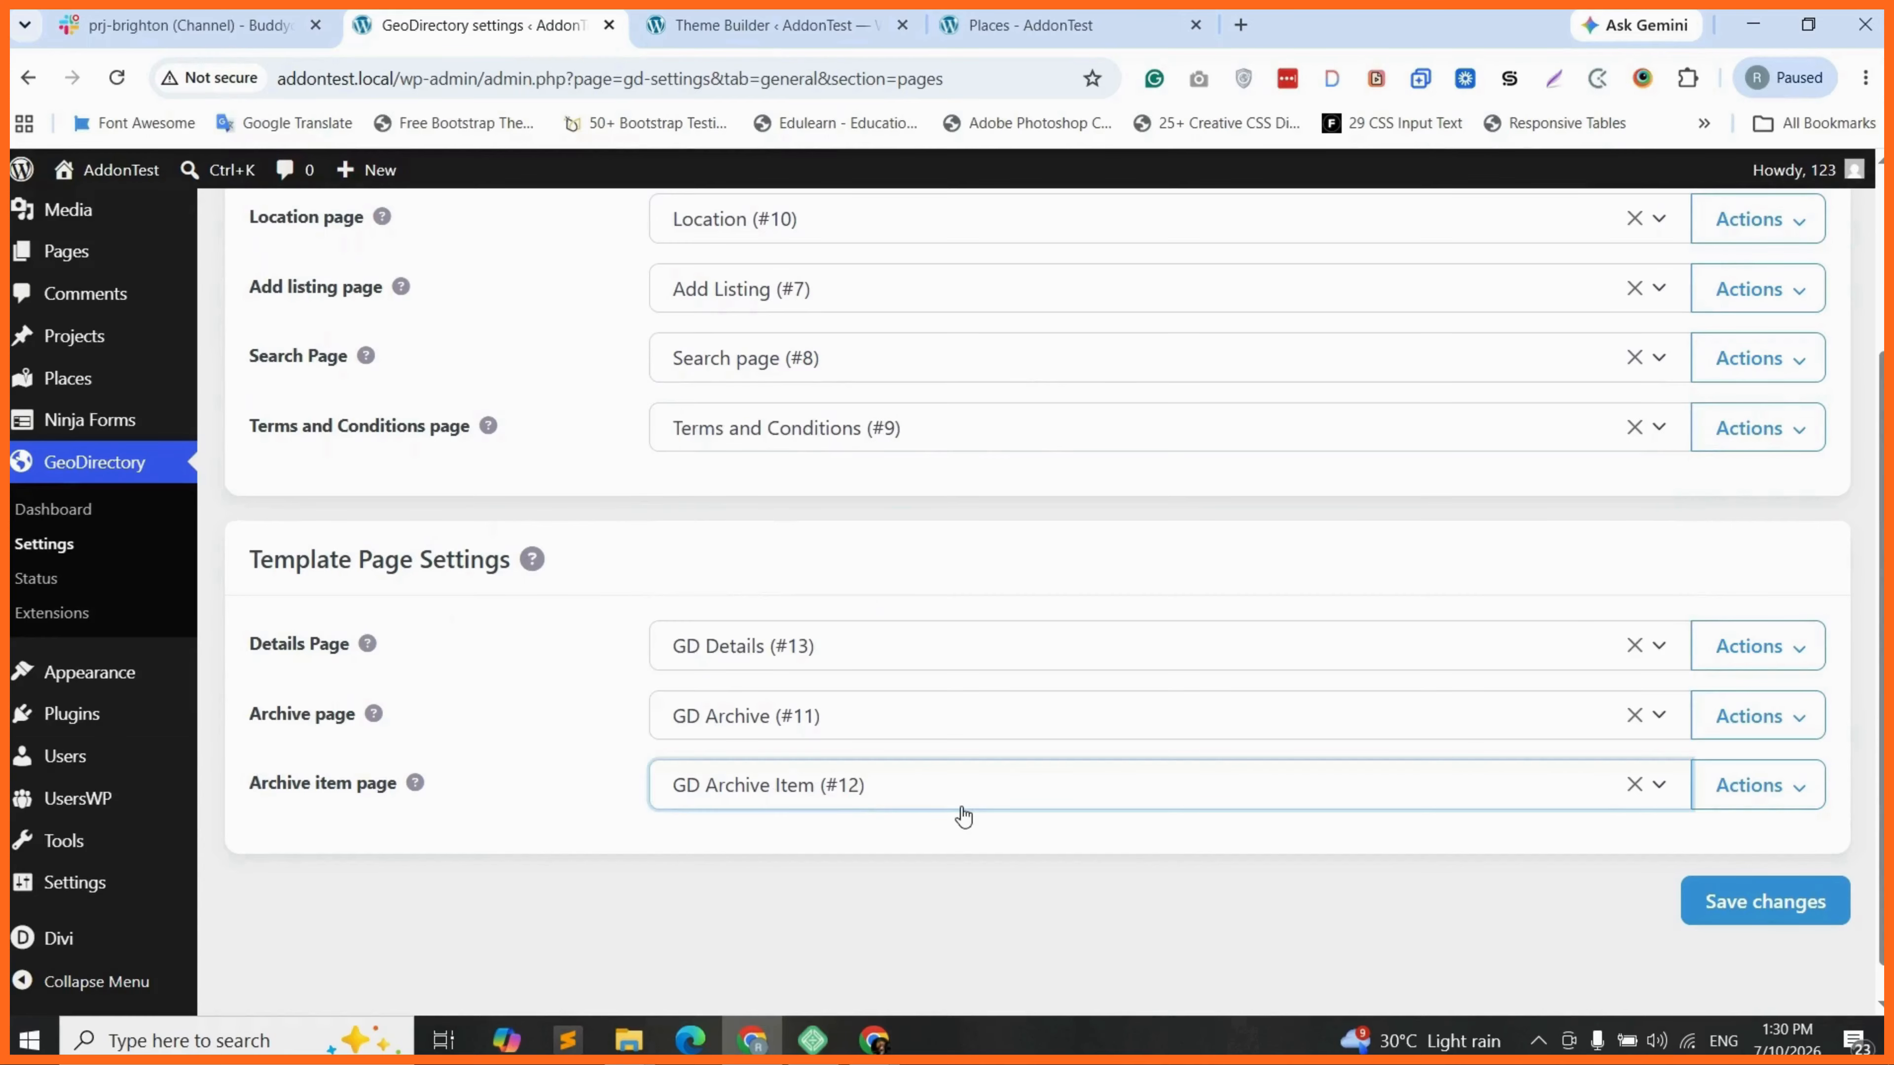
pyautogui.click(1790, 792)
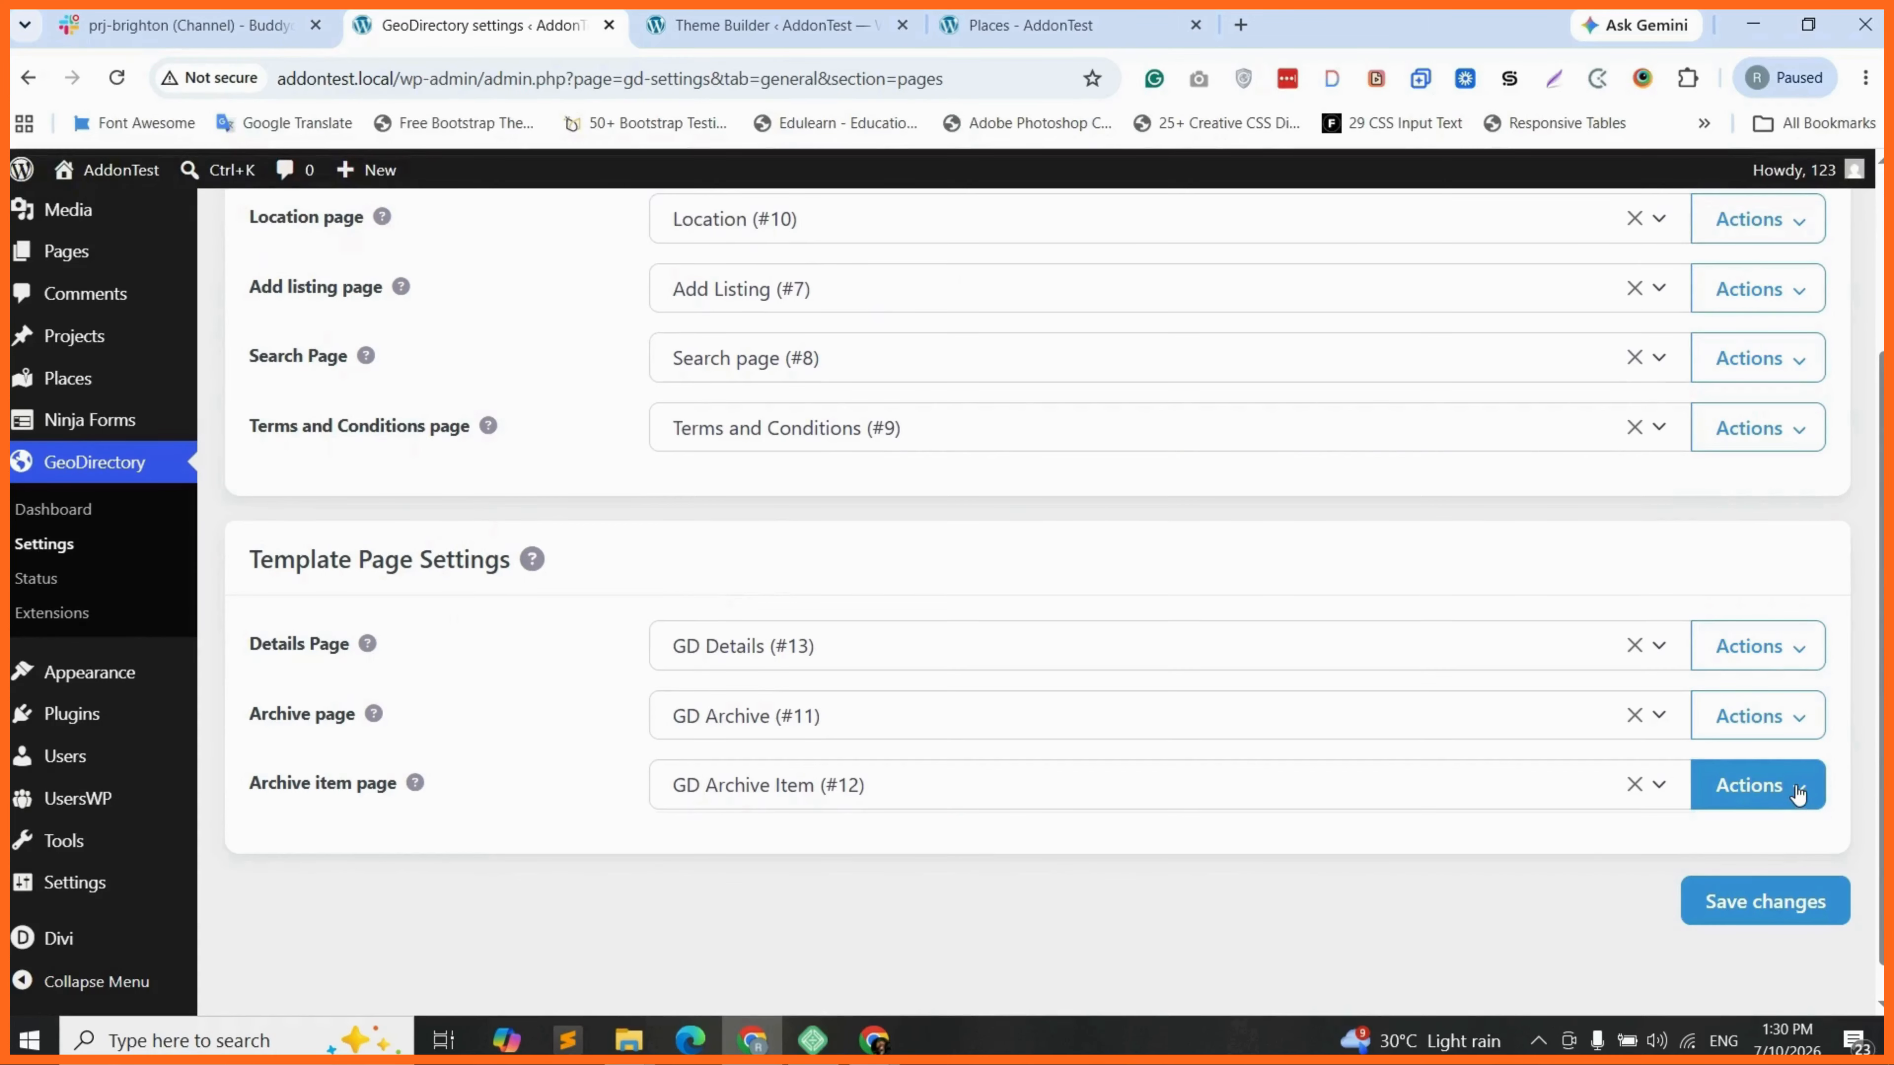
pyautogui.click(1797, 792)
pyautogui.click(1684, 843)
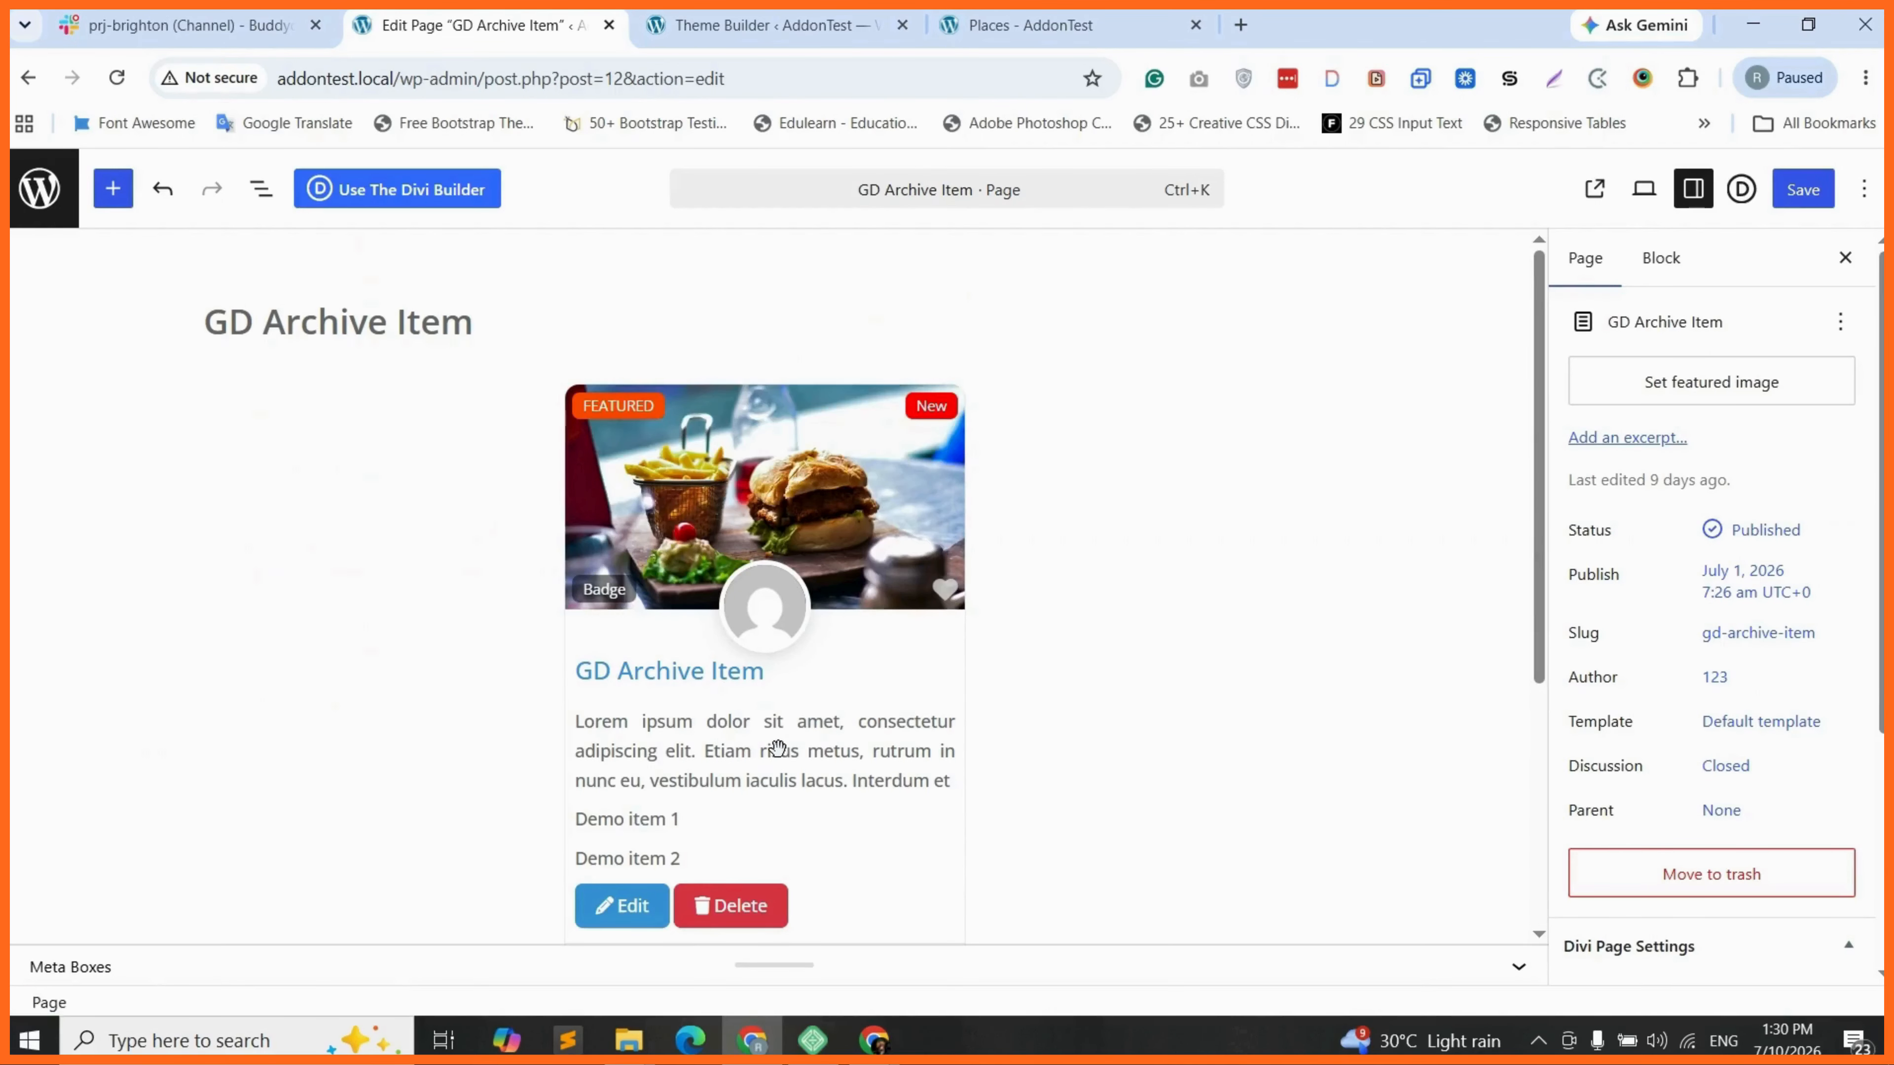
# Step: Select the GD > Simple Archive Item block and look through its preview, image, badge, body and footer settings
pyautogui.scroll(-1, 777, 749)
pyautogui.scroll(1, 781, 741)
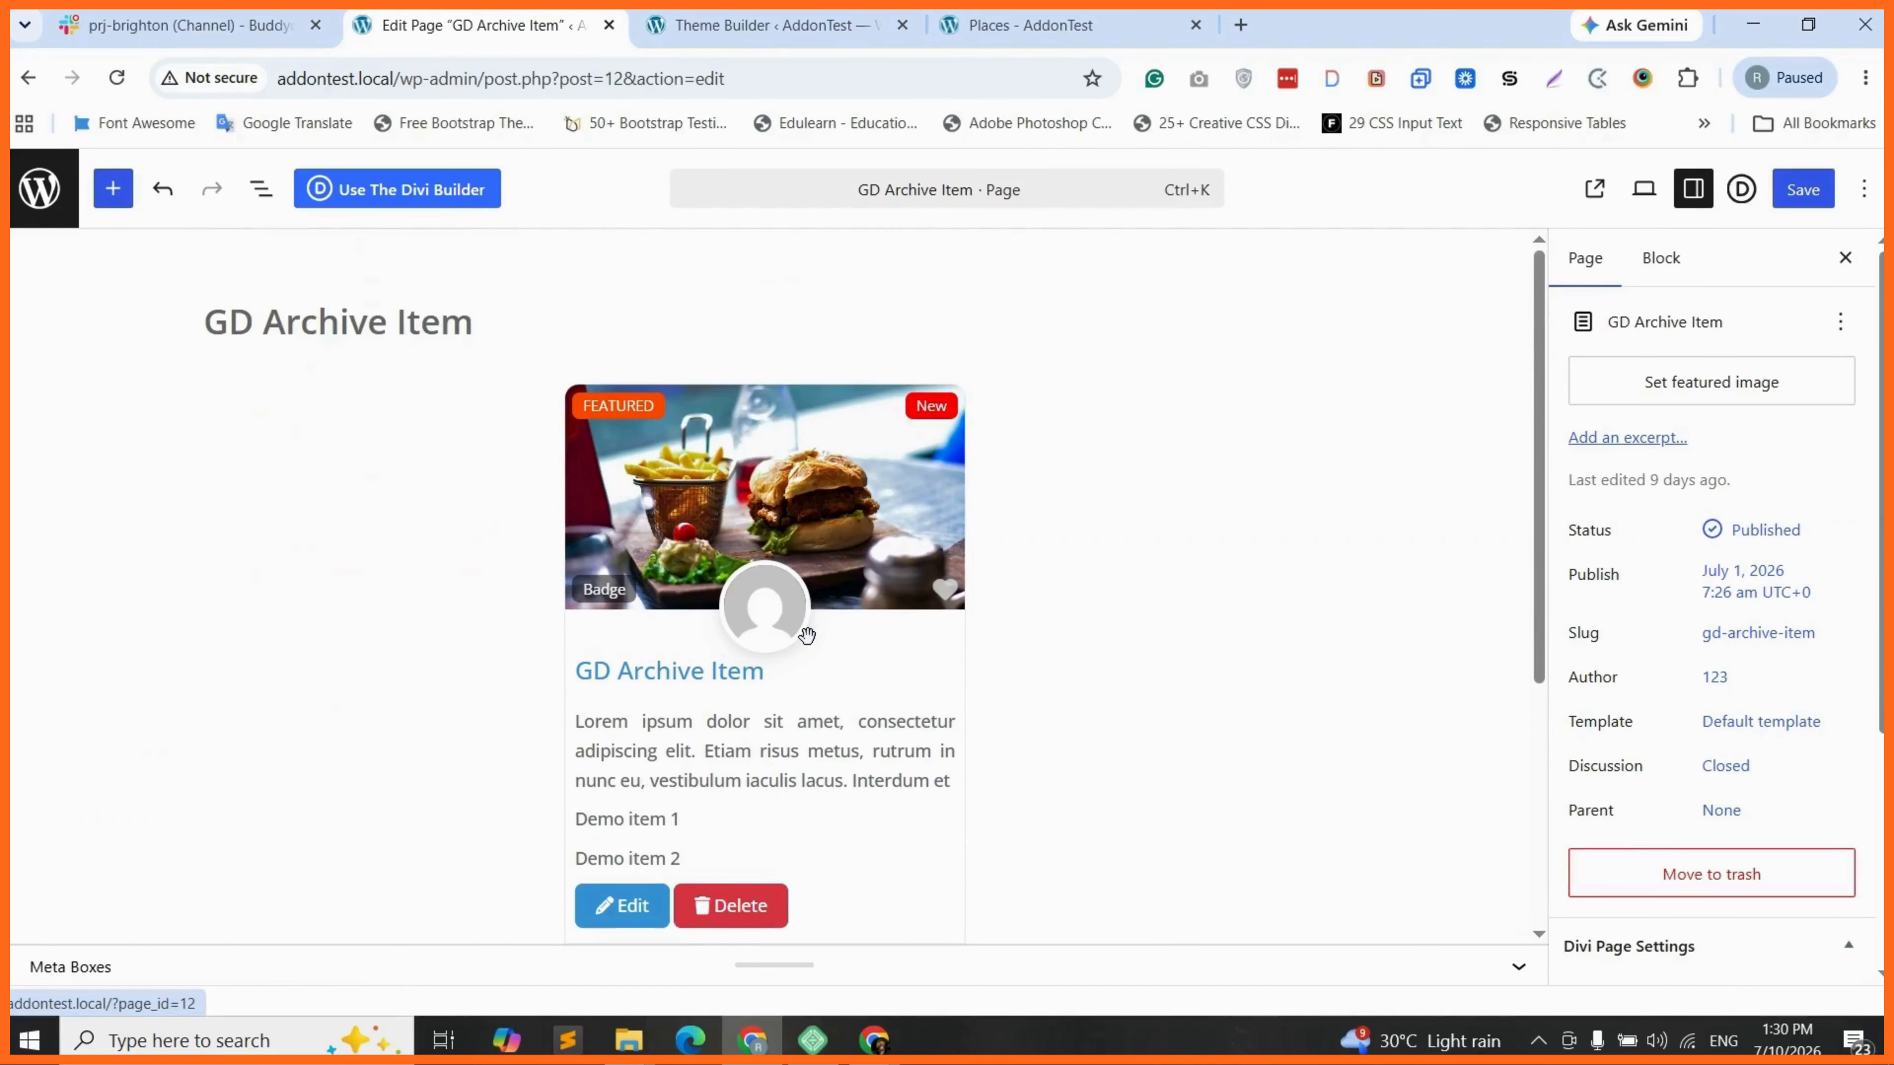
pyautogui.scroll(-1, 813, 664)
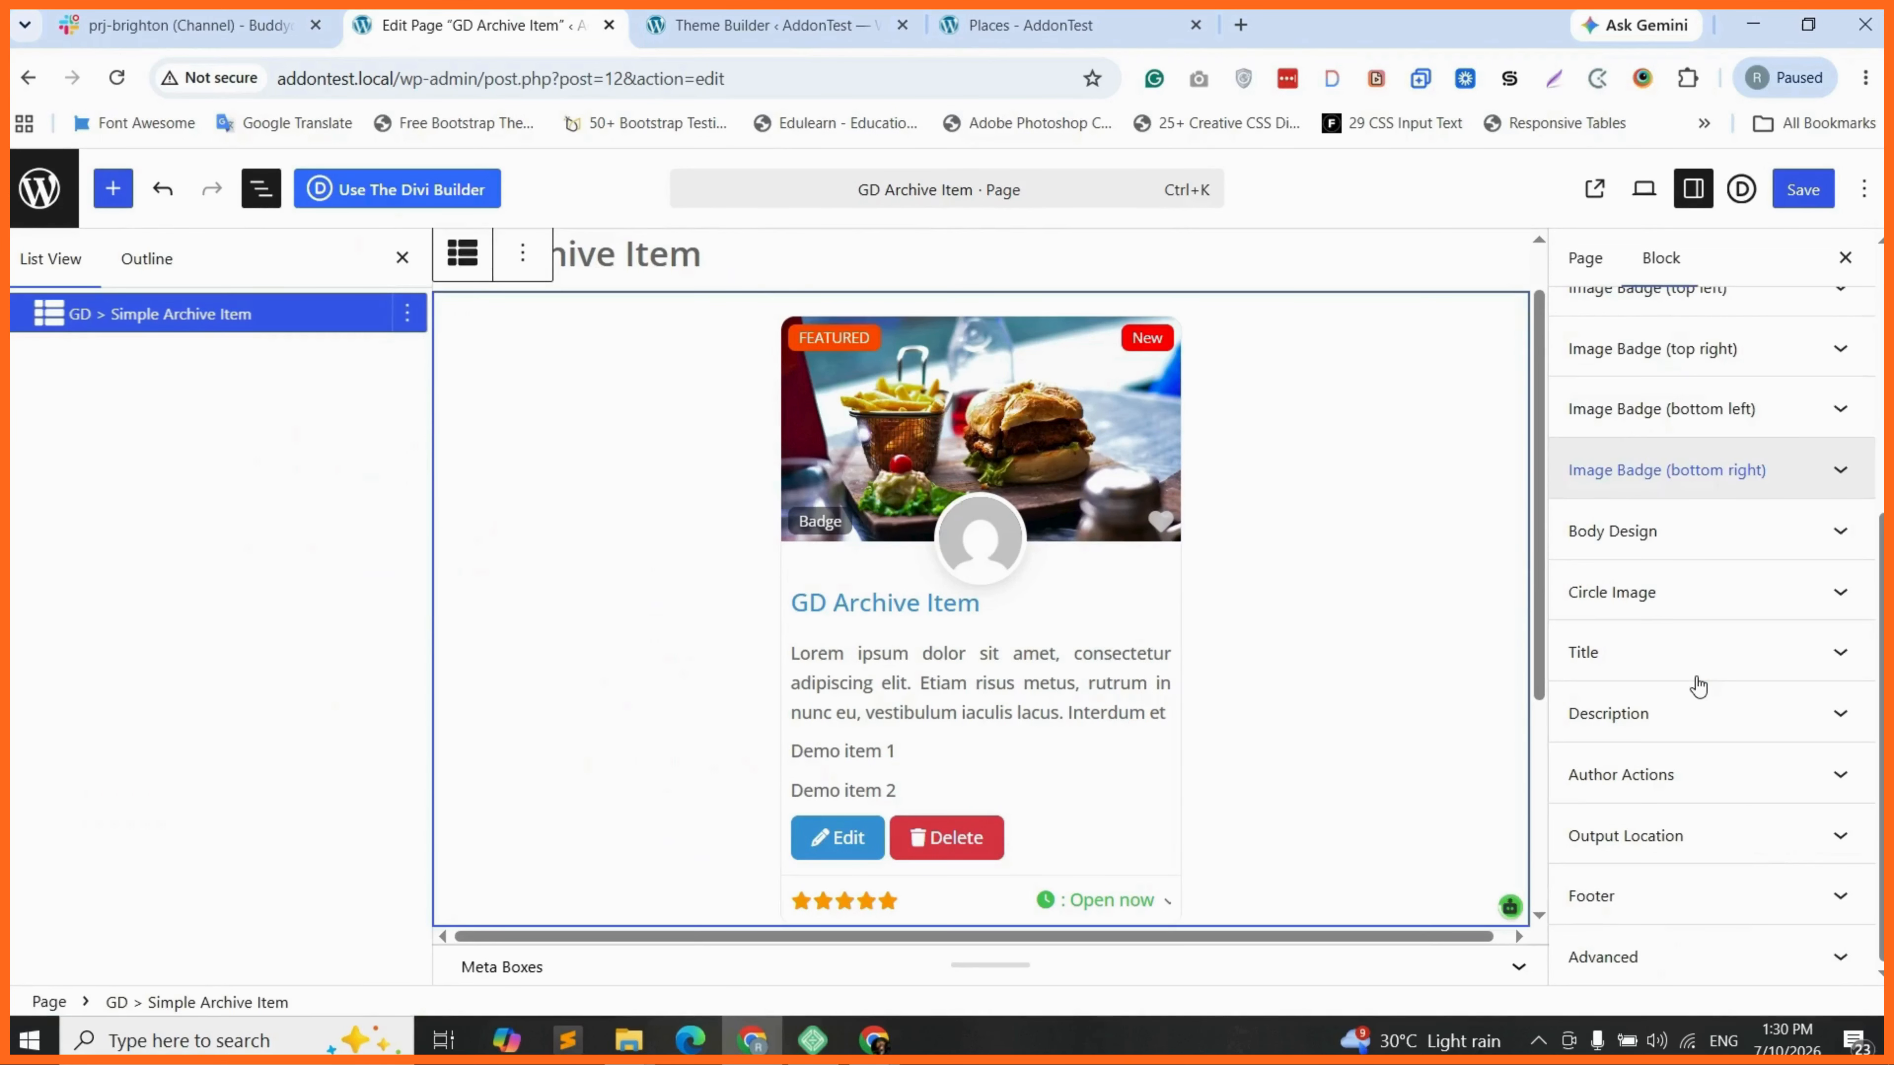
pyautogui.scroll(5, 1704, 660)
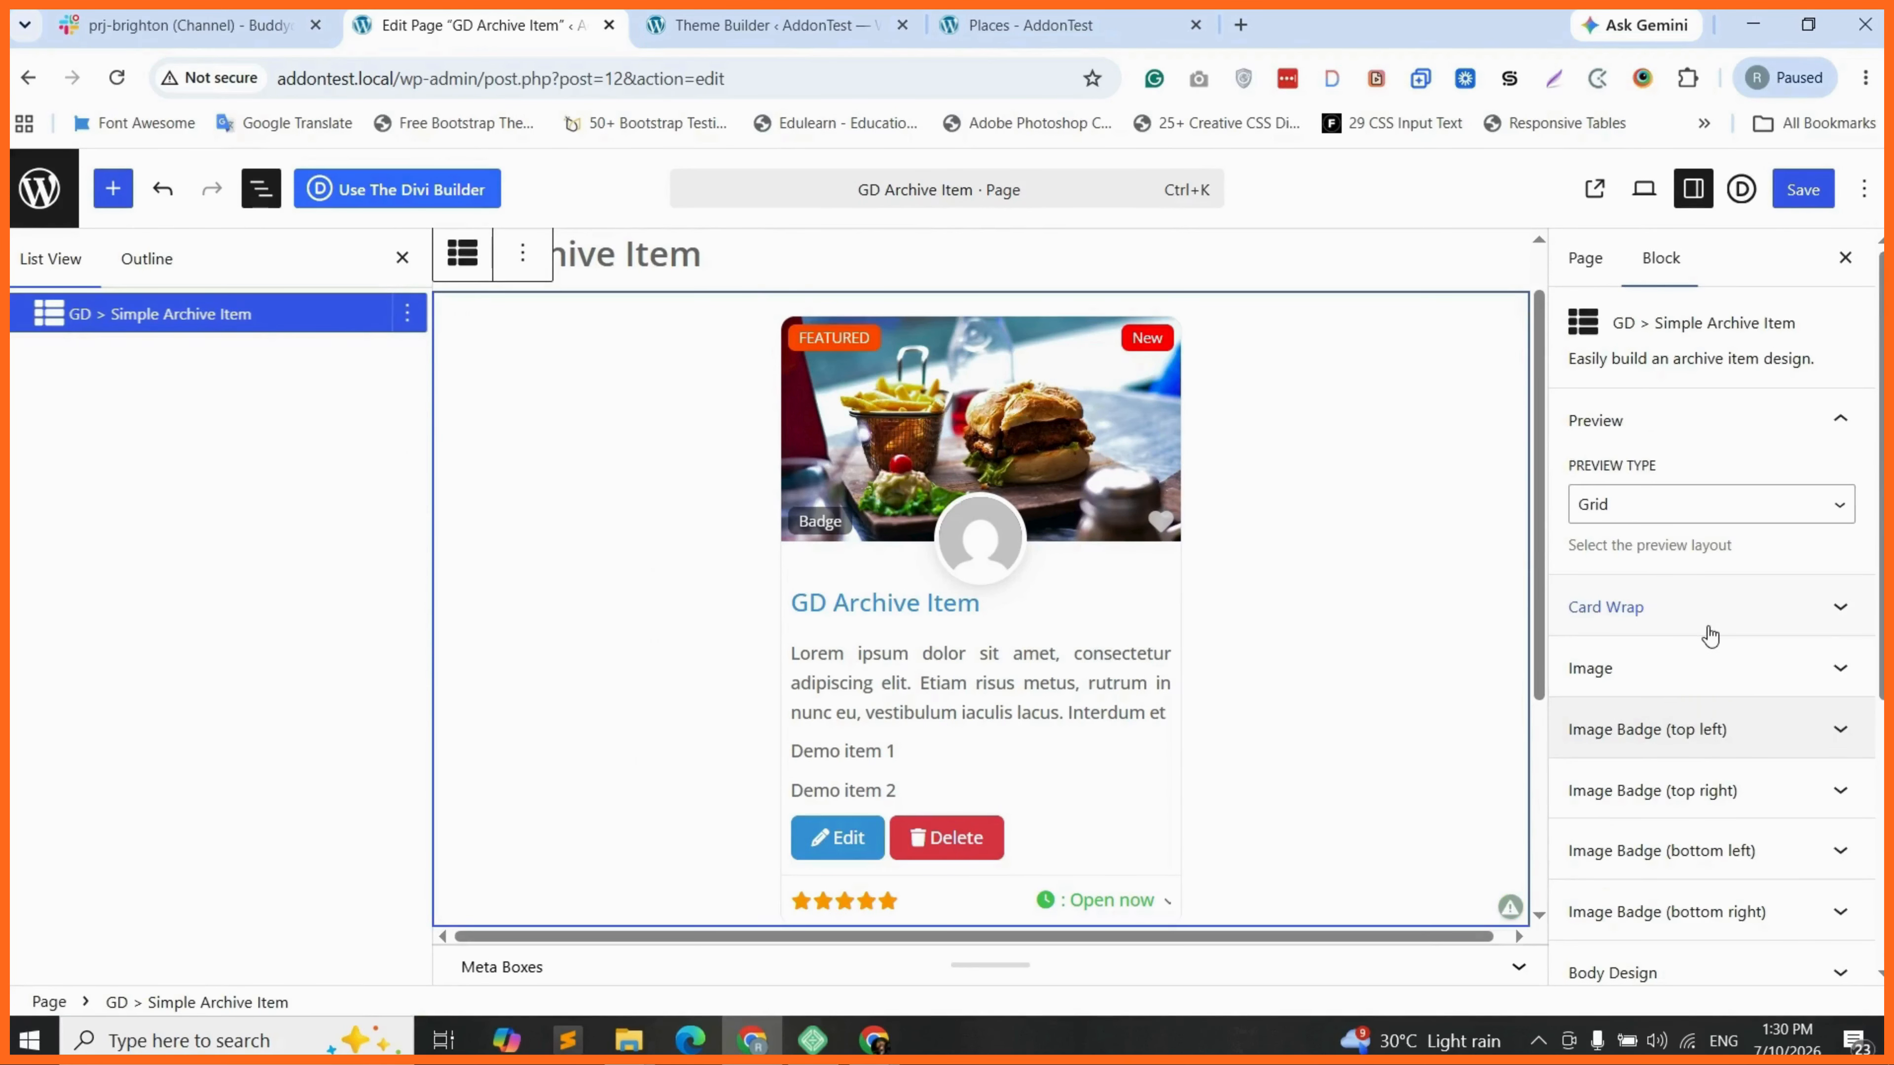
pyautogui.scroll(-5, 1708, 671)
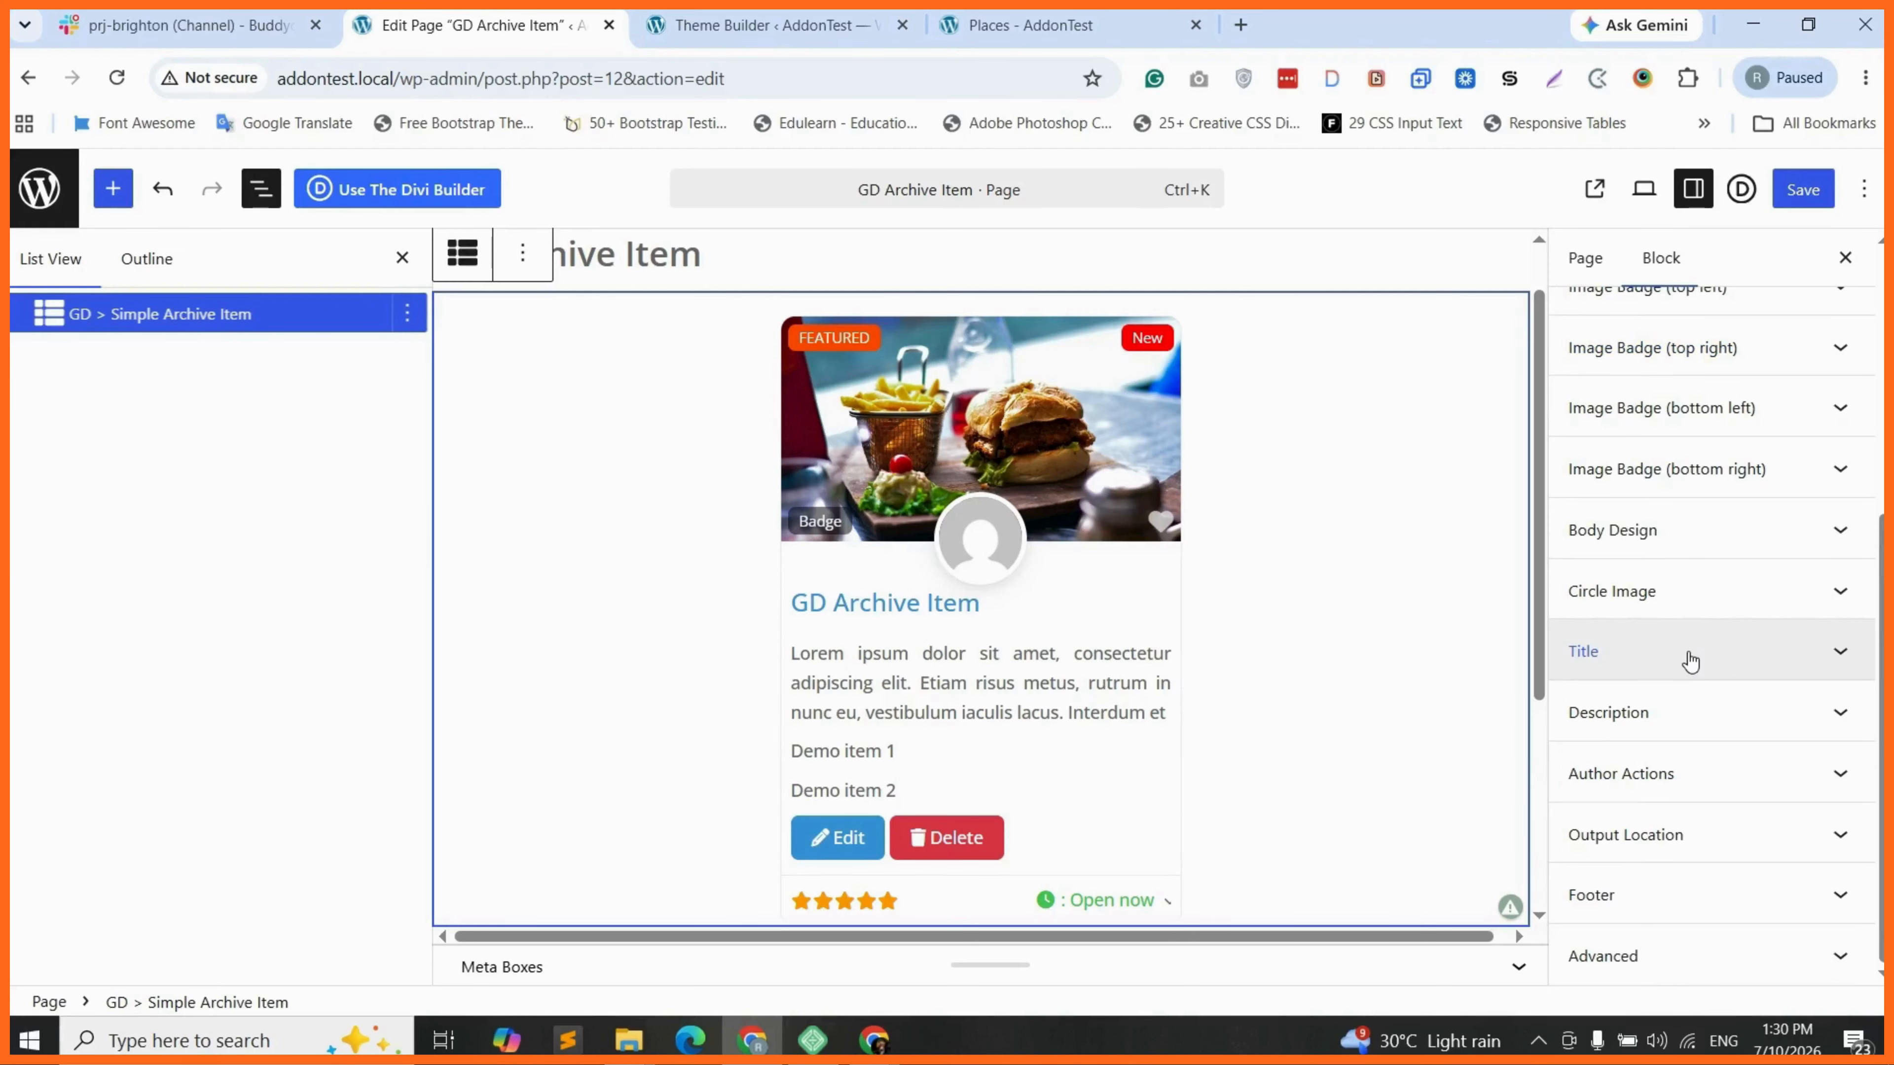
pyautogui.scroll(3, 1710, 801)
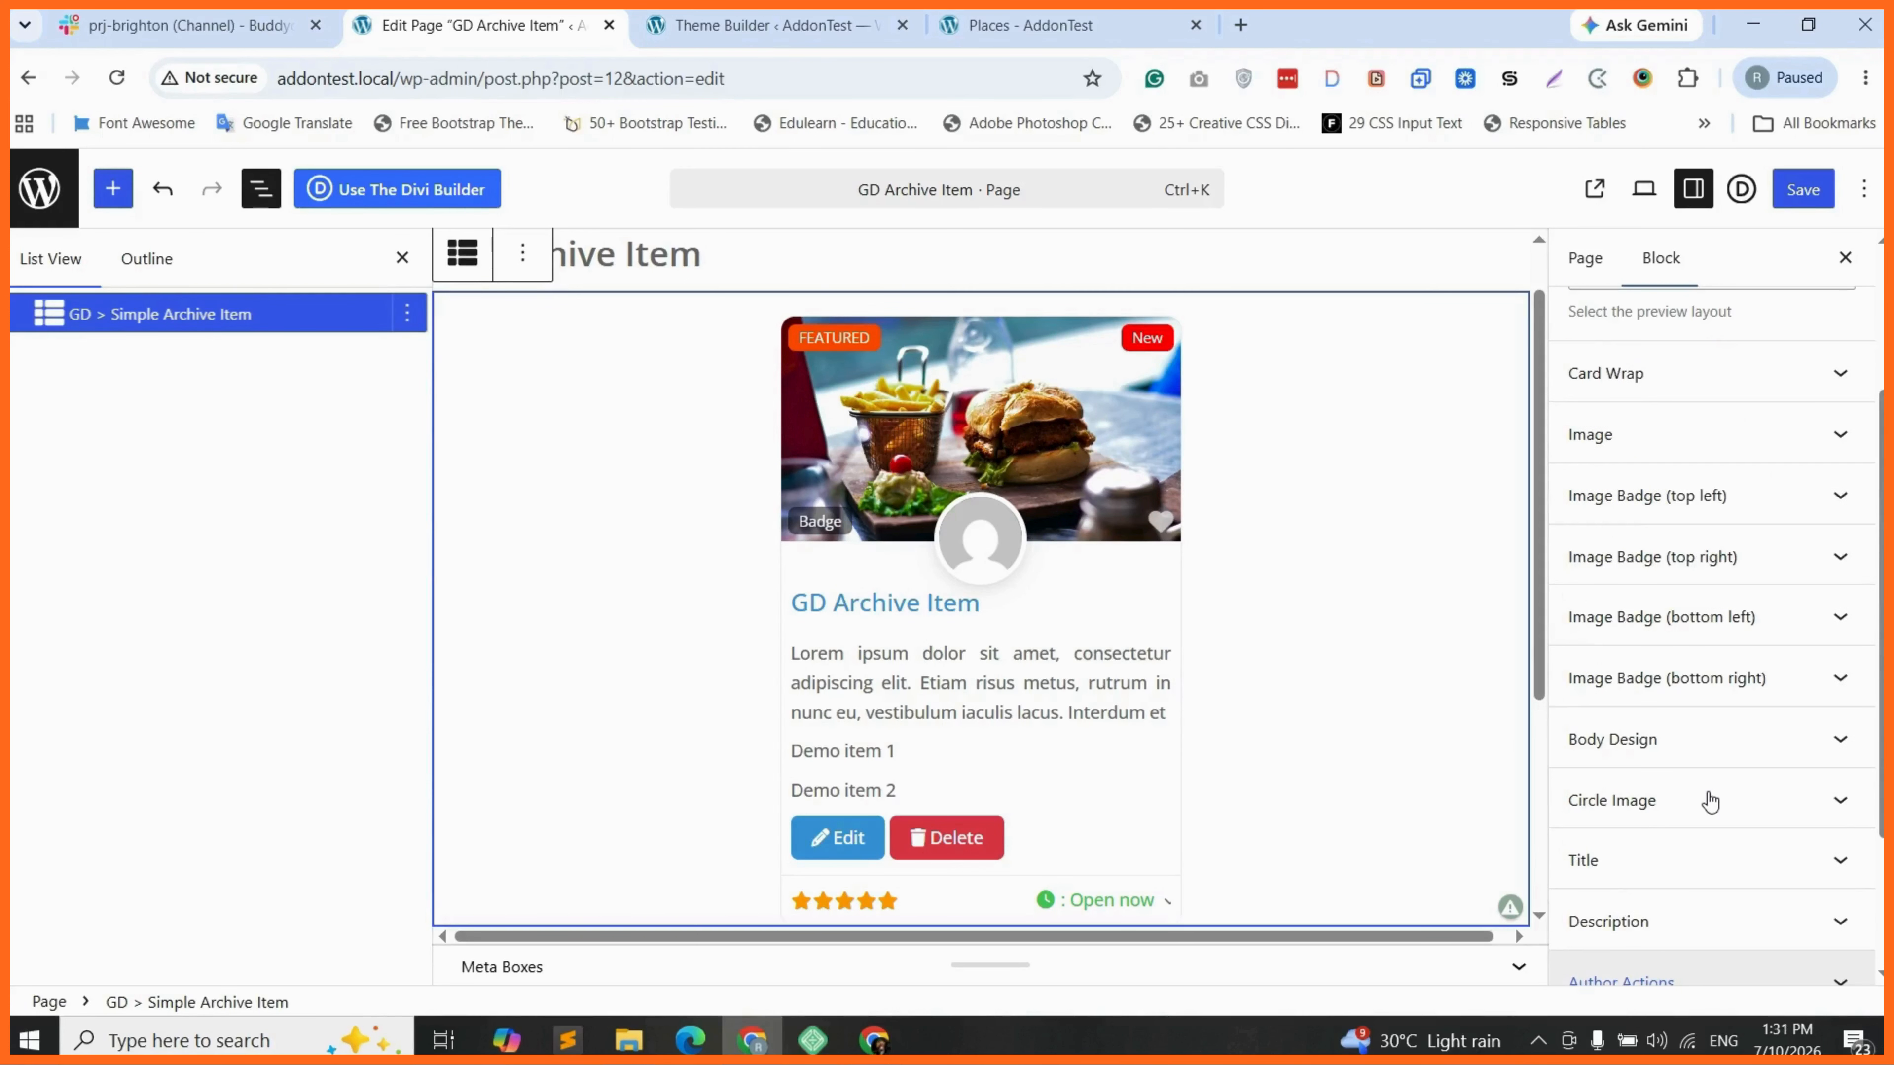
pyautogui.scroll(3, 1710, 802)
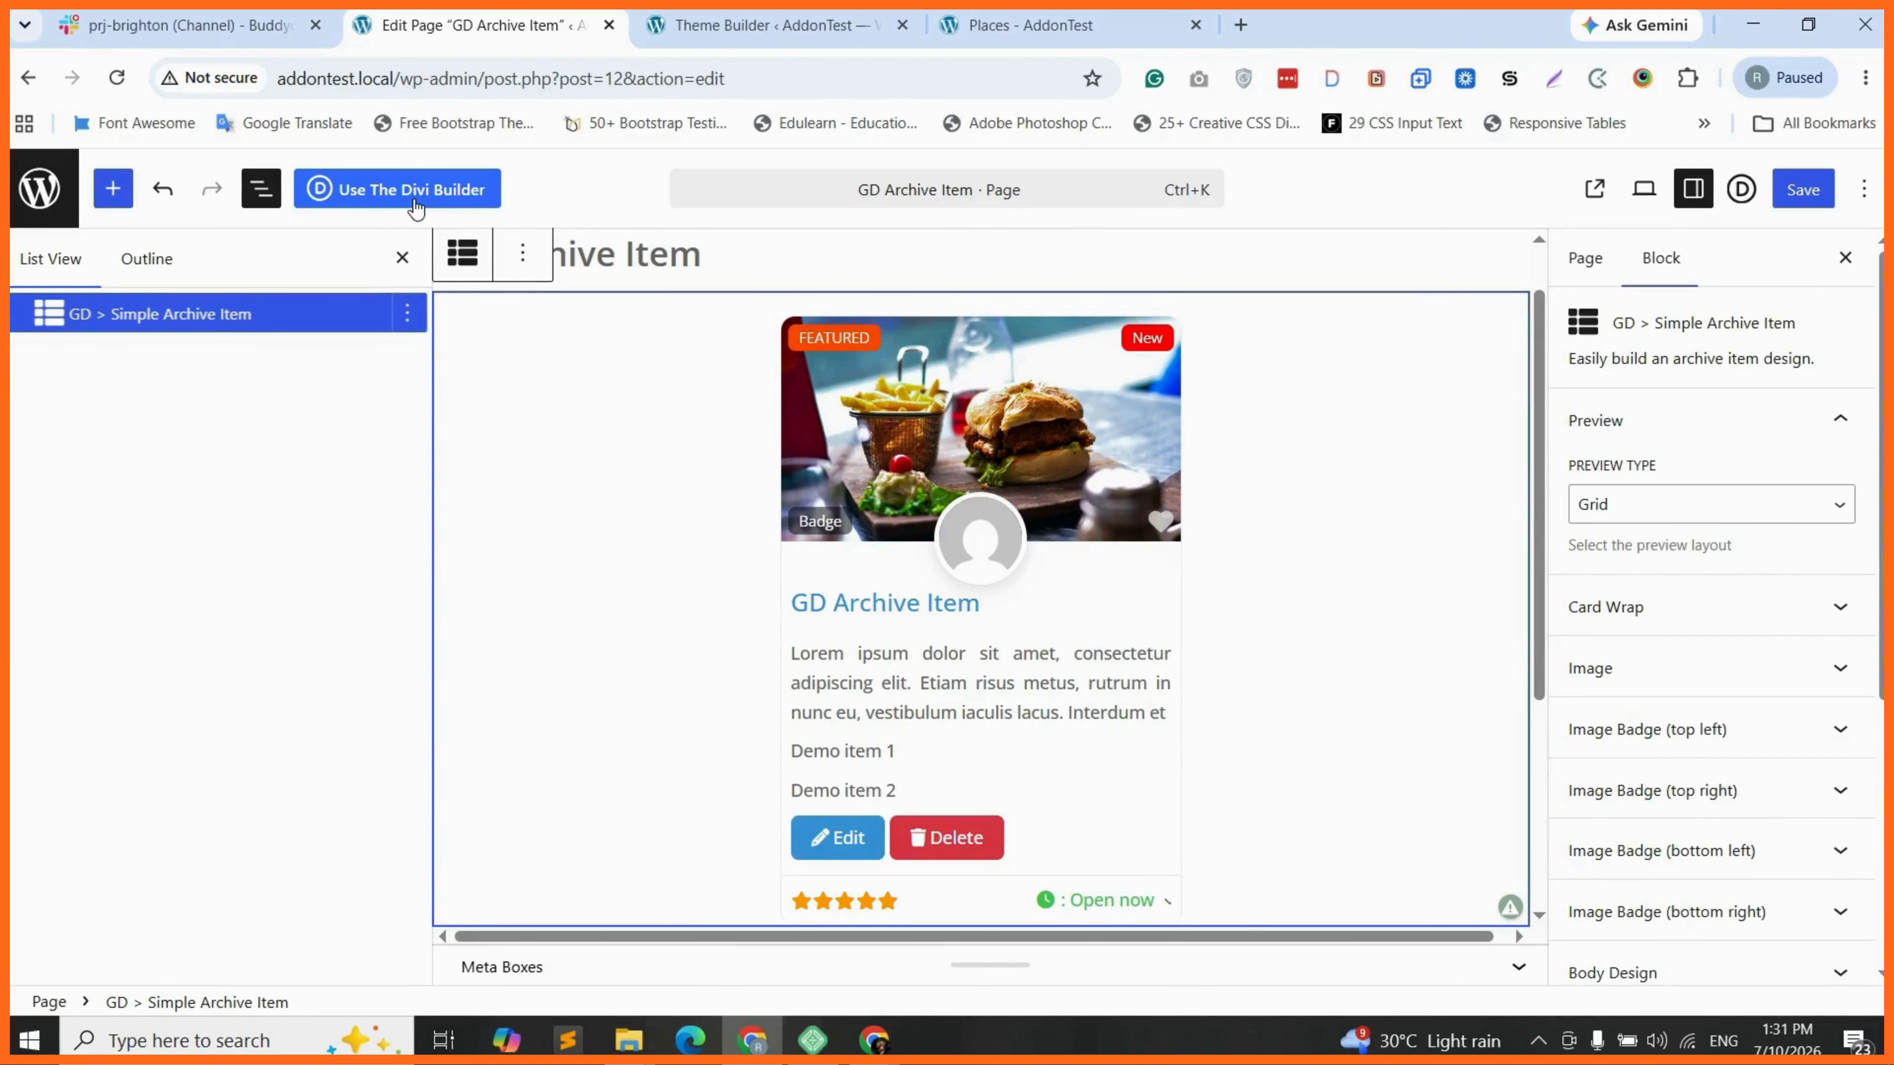